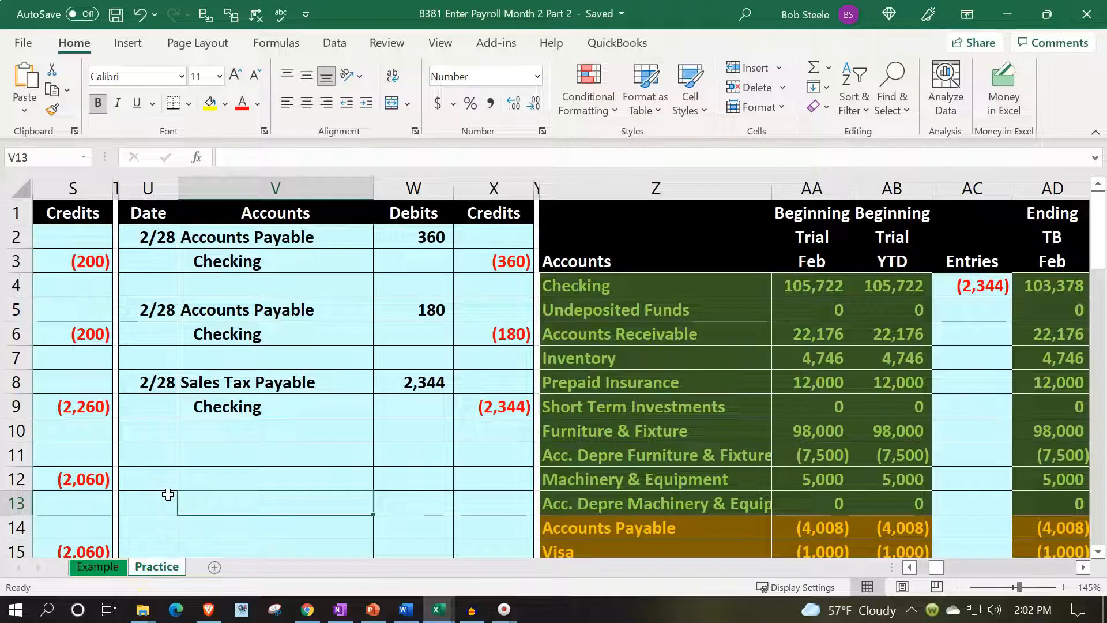
Examine the payroll ledger and employer tax tables on the Example sheet.
click(104, 568)
click(246, 420)
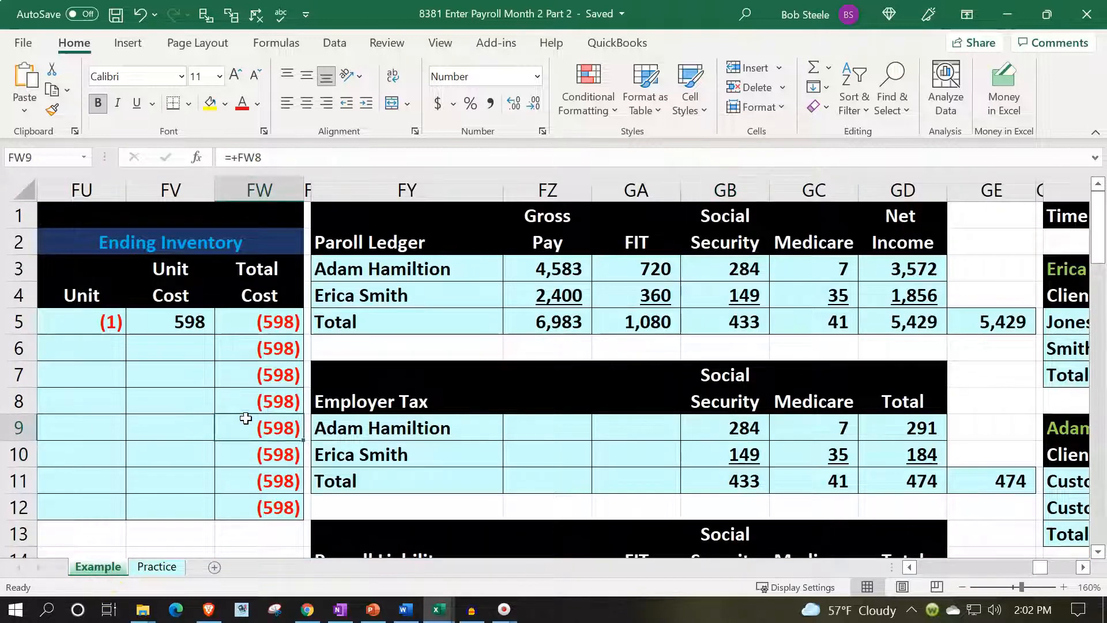
key(Right)
key(Right)
key(Right)
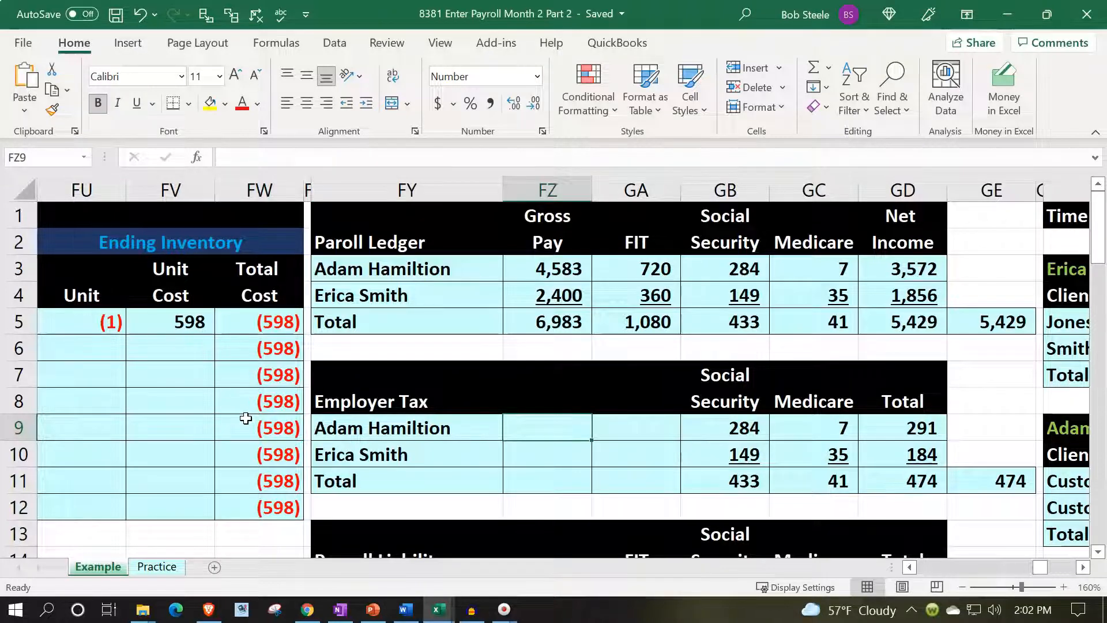
key(Left)
key(Left)
key(Left)
key(Left)
key(Left)
key(Left)
key(Left)
key(Left)
key(Left)
key(Left)
key(Left)
key(Left)
key(Left)
key(Left)
key(Left)
key(Left)
key(Left)
key(Left)
key(Left)
key(Left)
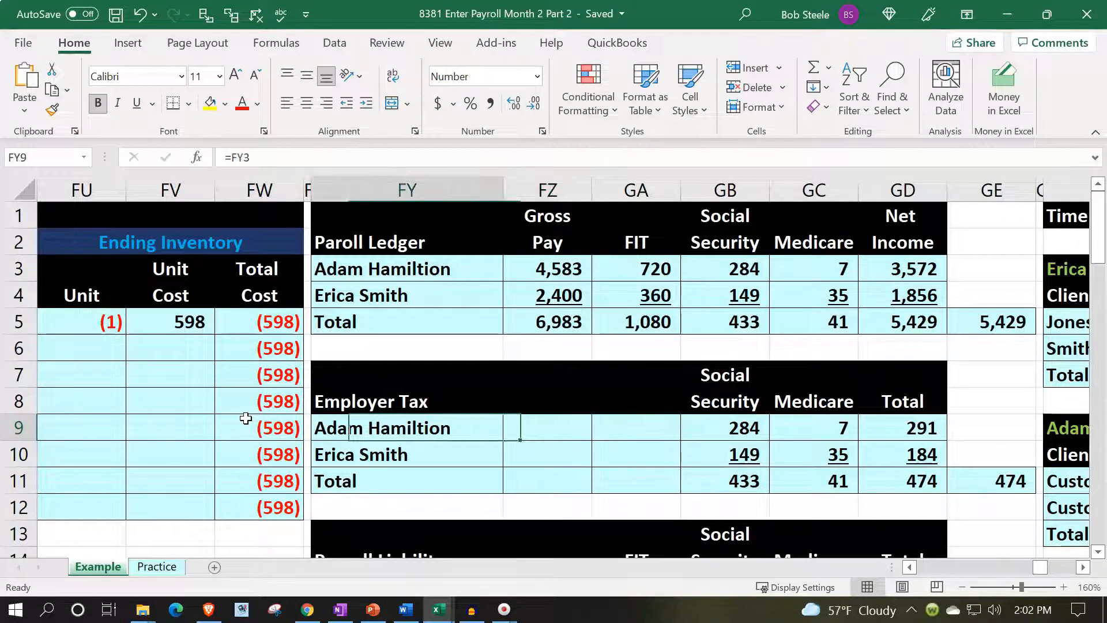
Review the 2/28 payroll expense, payroll liability and payroll tax journal entries in columns U:X of the Example sheet.
key(Left)
key(Left)
key(Left)
key(Left)
key(Left)
key(Left)
key(Left)
key(Left)
key(Left)
key(Left)
key(Left)
key(Left)
key(Left)
key(Left)
key(Left)
key(Left)
key(Left)
key(Left)
key(Left)
key(Left)
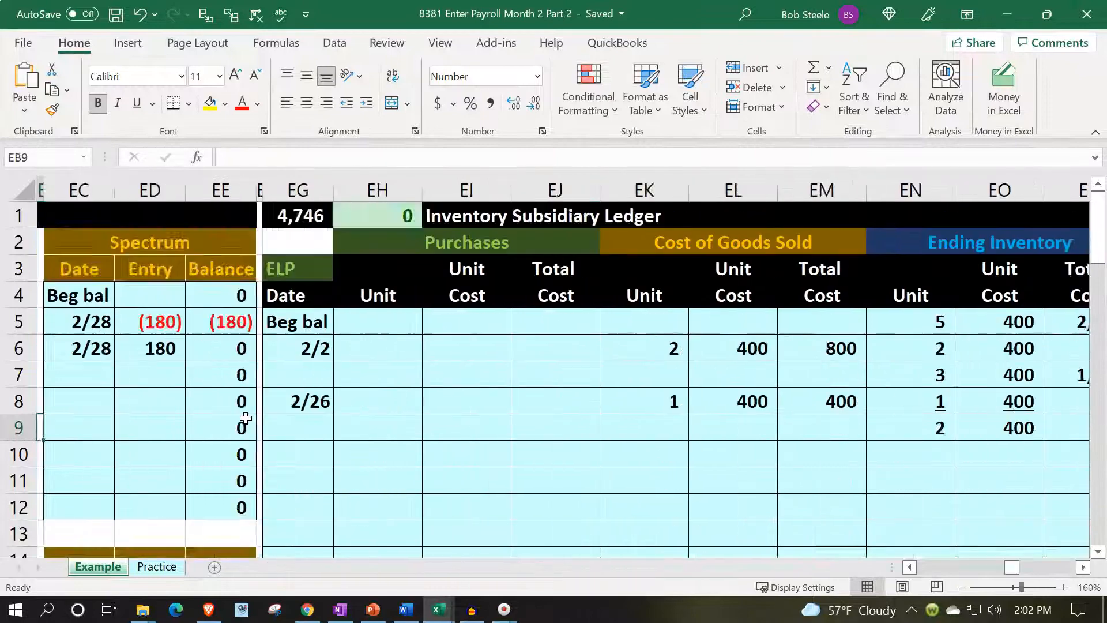
key(Left)
key(Left)
key(Left)
key(Left)
key(Left)
key(Left)
key(Left)
key(Left)
key(Left)
key(Left)
key(Left)
key(Left)
key(Left)
key(Left)
key(Left)
key(Left)
key(Left)
key(Left)
key(Left)
key(Left)
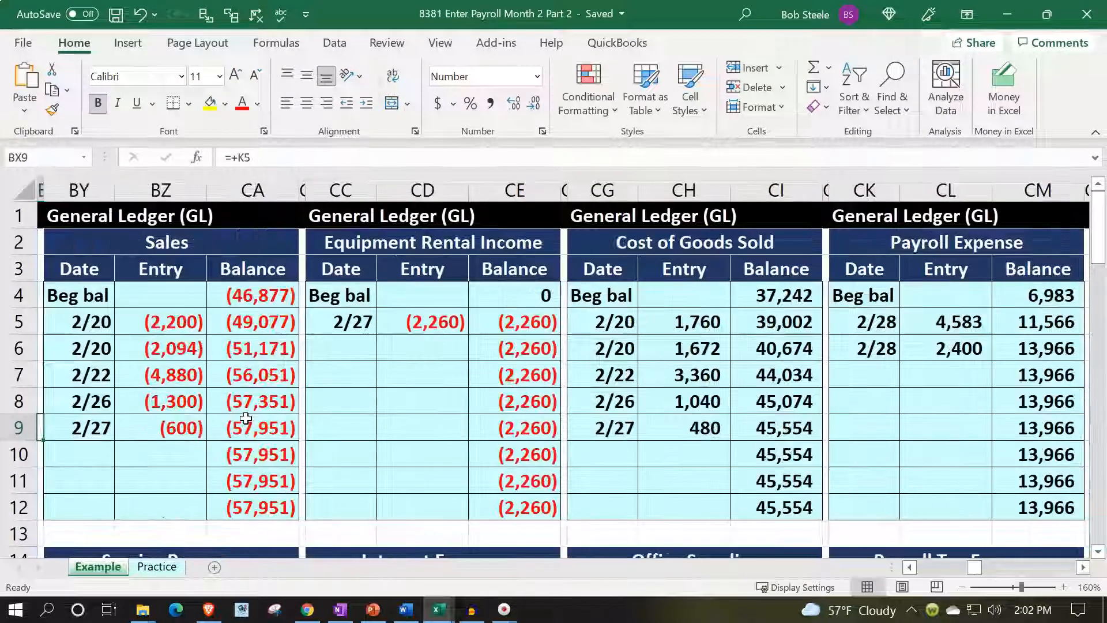
key(Left)
key(Left)
key(Left)
key(Left)
key(Left)
key(Left)
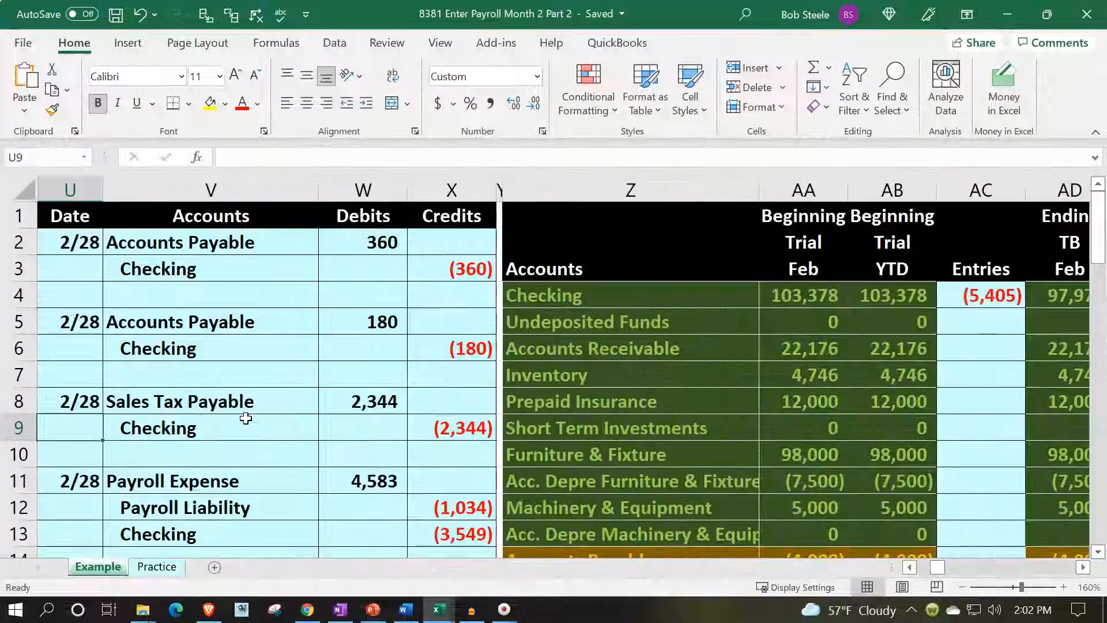
scroll(246, 418, down, 2)
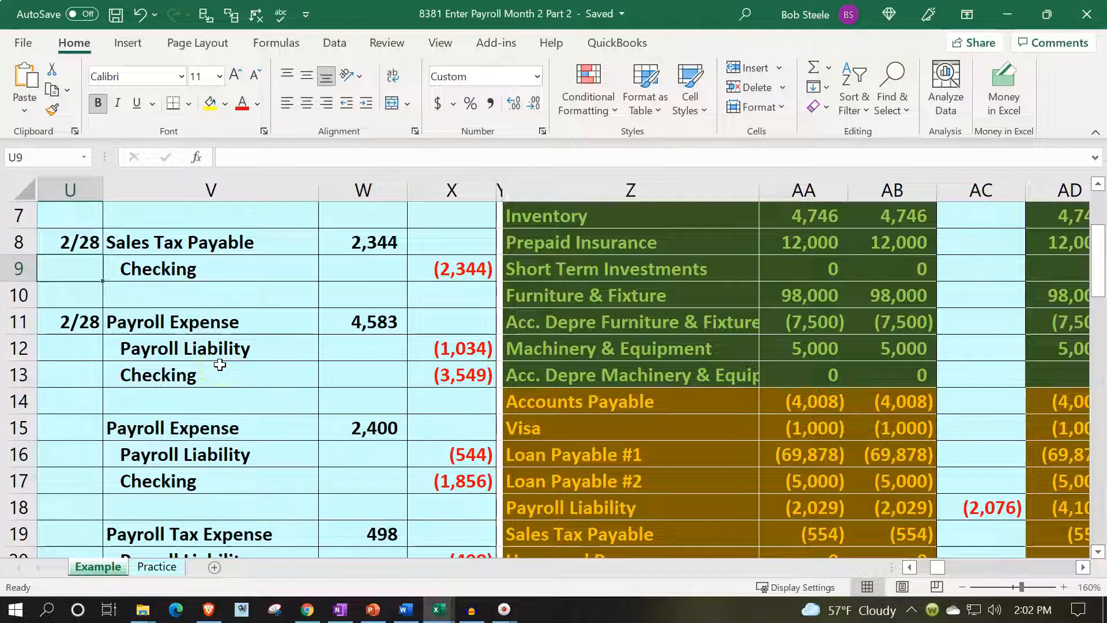
scroll(220, 364, down, 1)
click(198, 449)
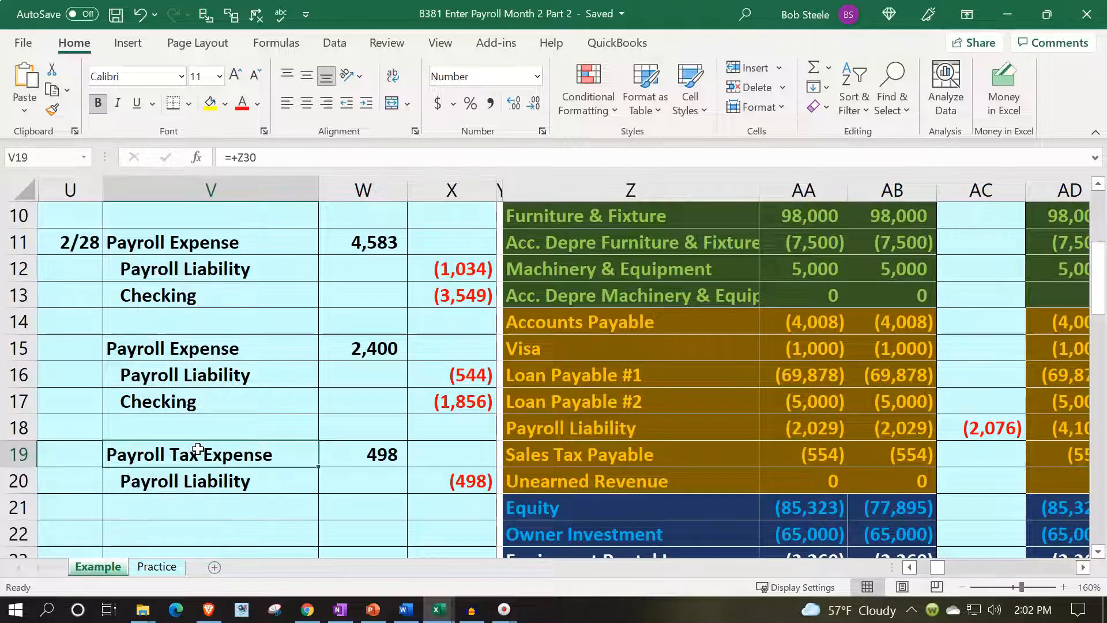
Hide columns A through T on the Practice sheet so the journal starts at column U.
click(176, 567)
click(323, 384)
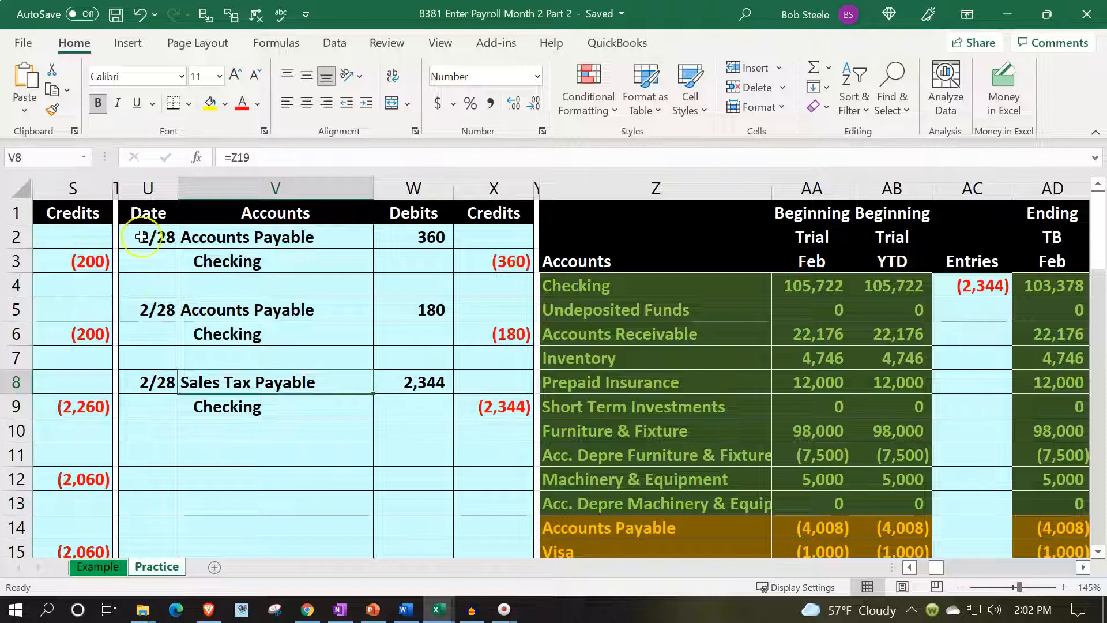
click(116, 184)
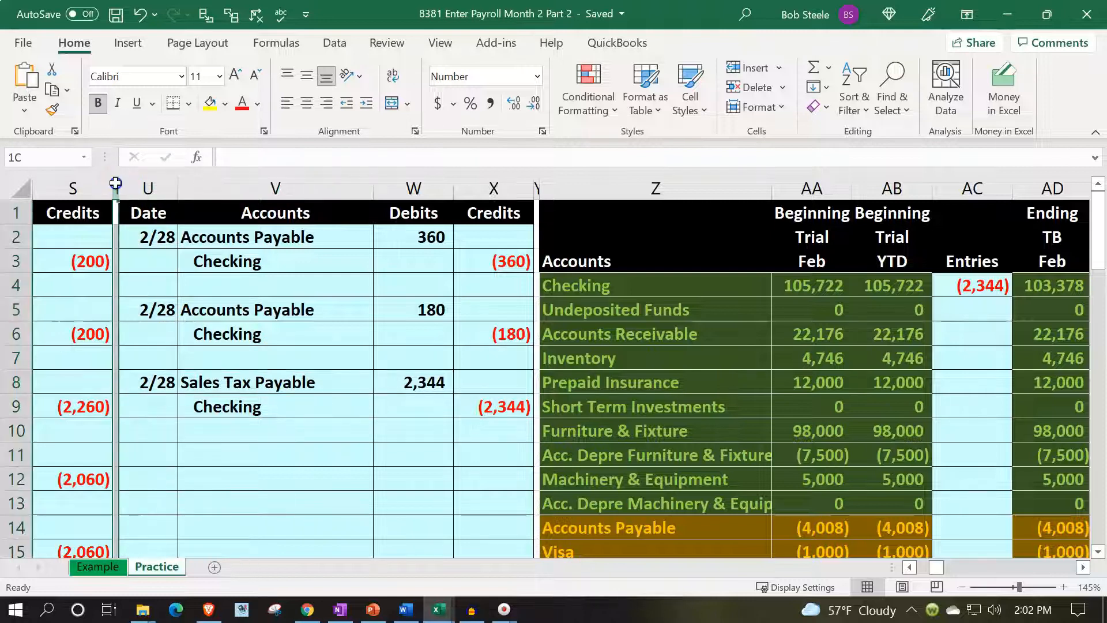
drag(116, 184, 23, 186)
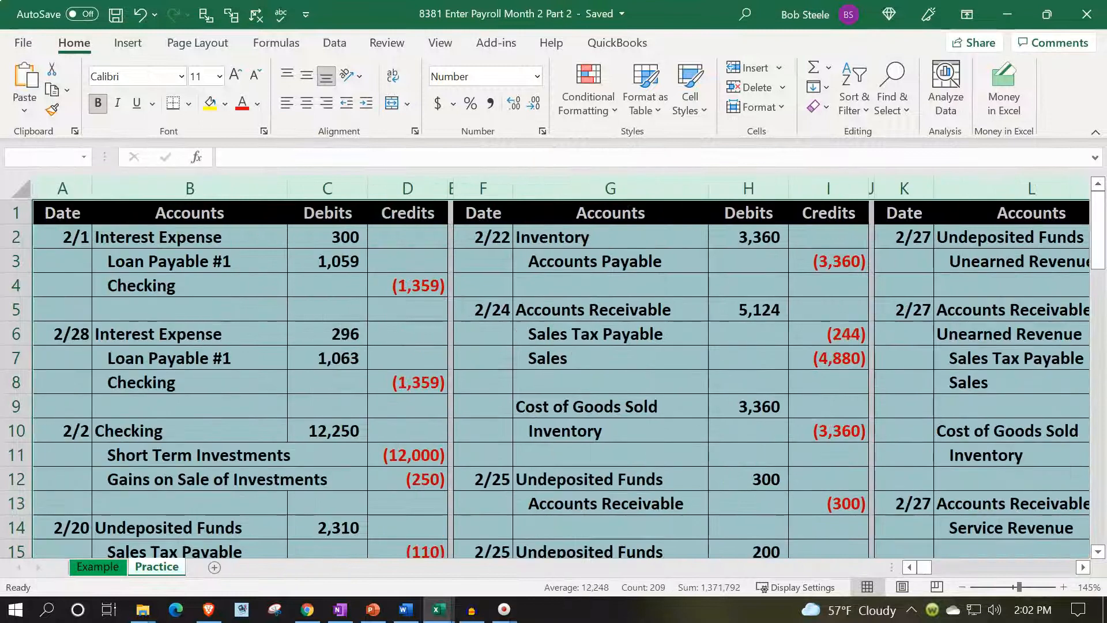
right_click(262, 334)
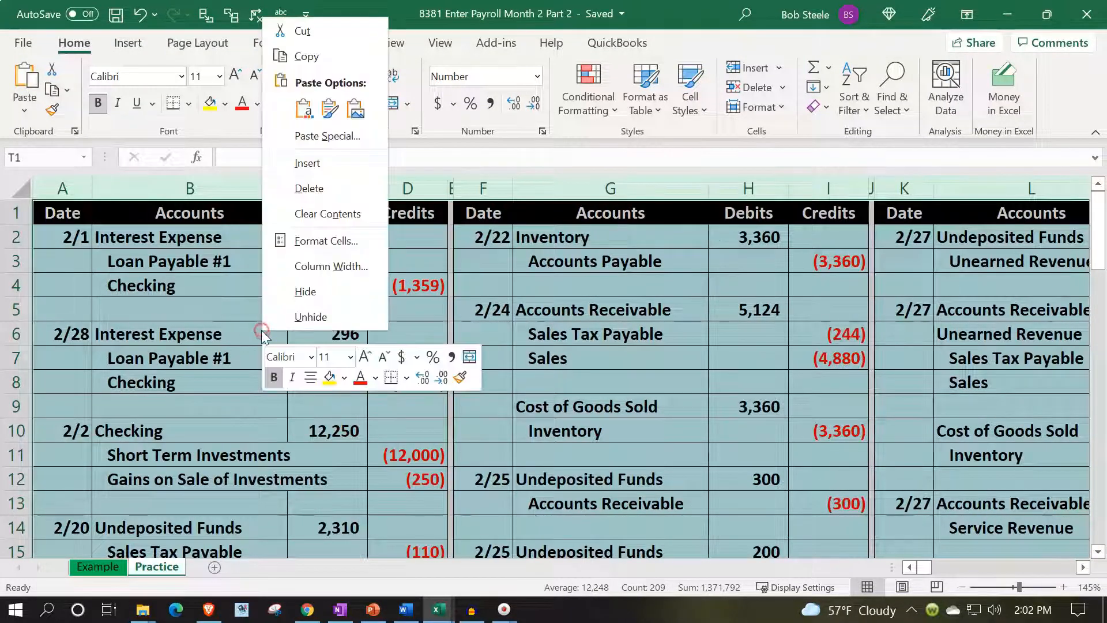
click(294, 290)
click(371, 303)
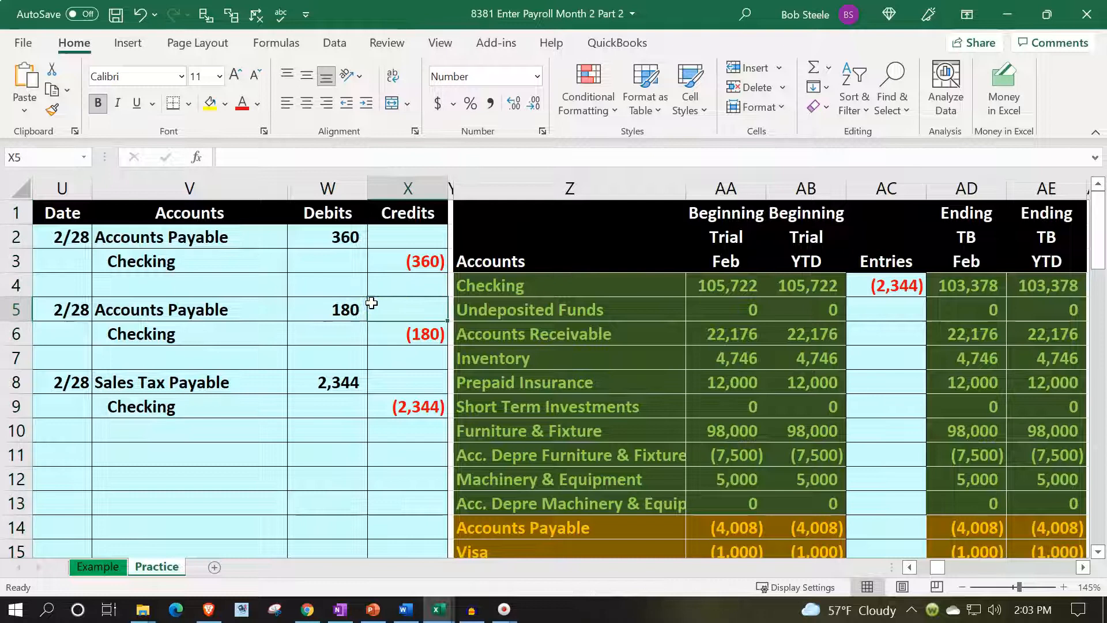
Copy the February and YTD ending trial balances from columns AD:AE and paste them as values into the beginning balances from AA4.
key(Right)
key(Right)
key(Right)
key(Right)
key(Right)
key(Right)
key(Right)
key(Right)
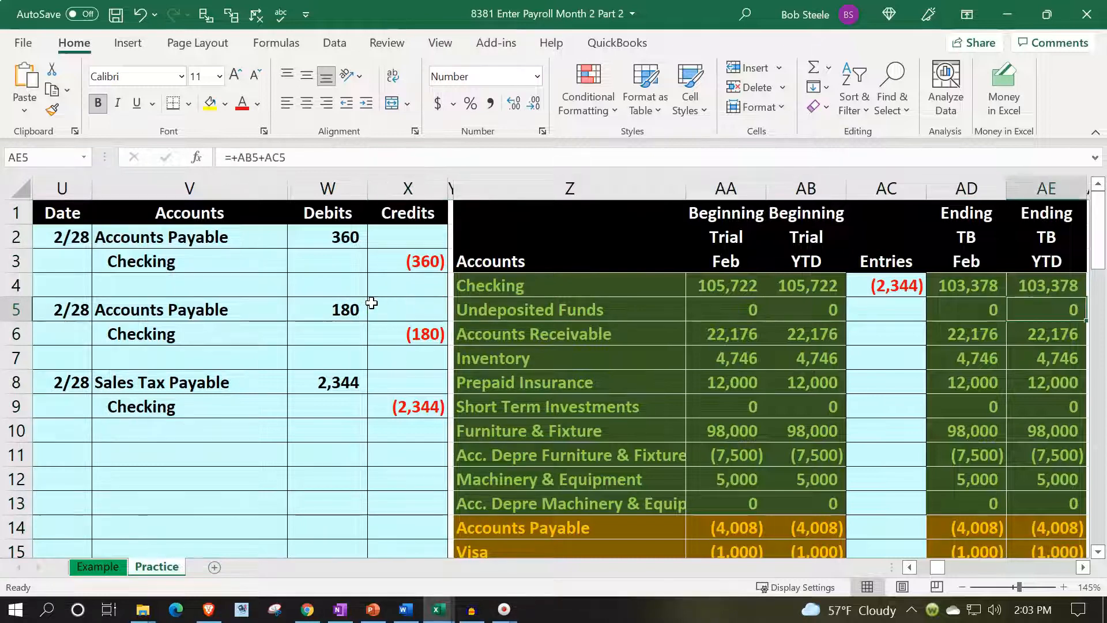
drag(919, 289, 965, 456)
key(ctrl+c)
scroll(807, 375, up, 7)
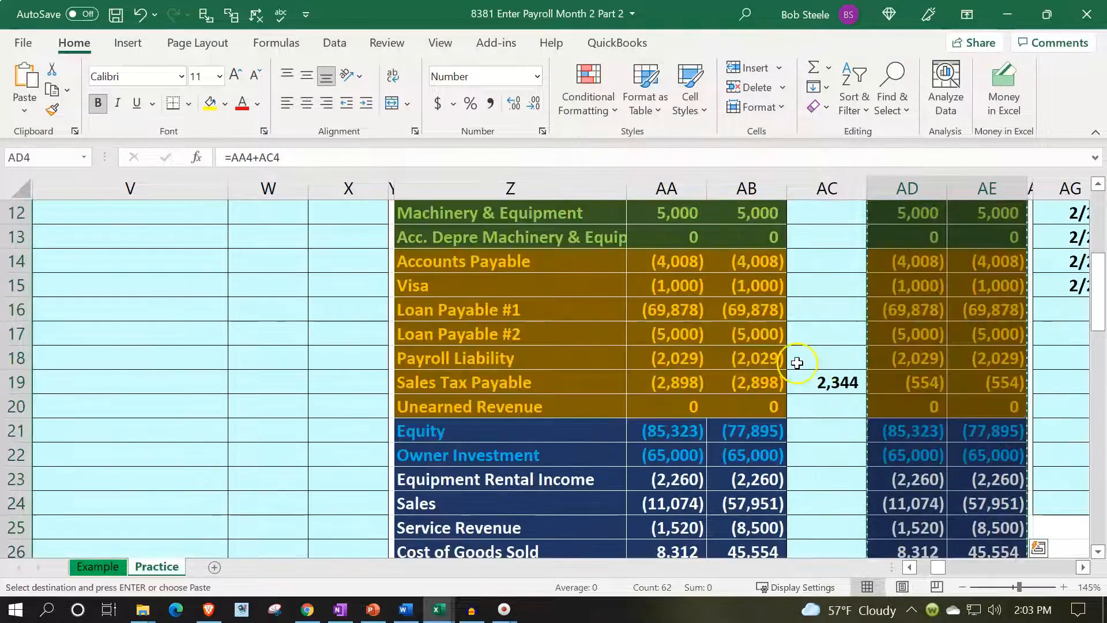
click(681, 237)
right_click(681, 237)
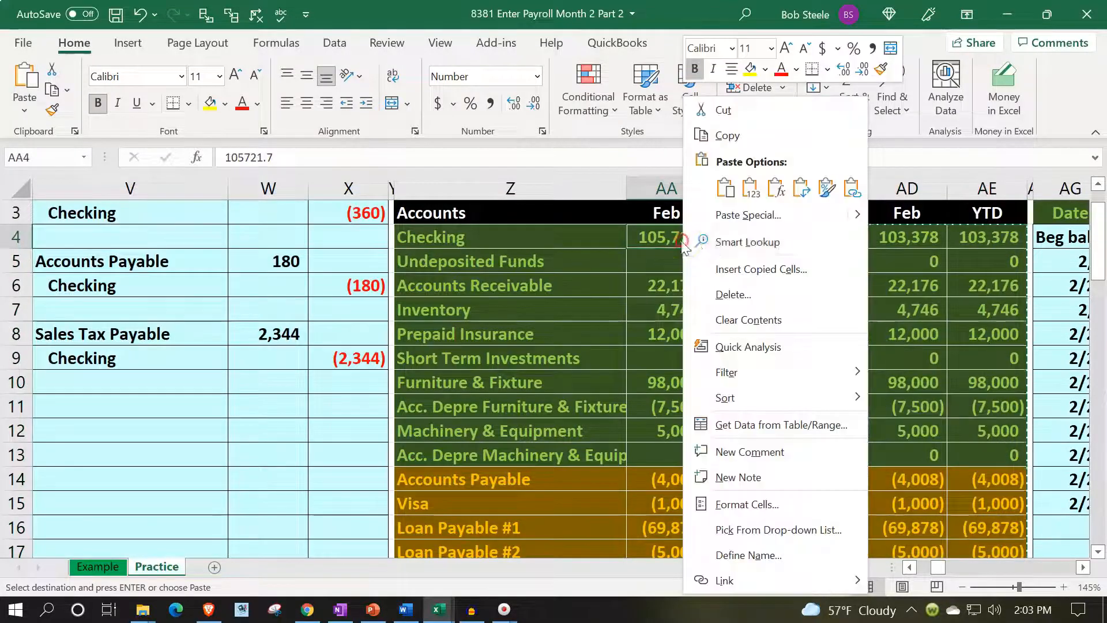
click(750, 186)
Clear the trial balance's Entries column, starting at AC4.
drag(843, 237, 832, 503)
key(Delete)
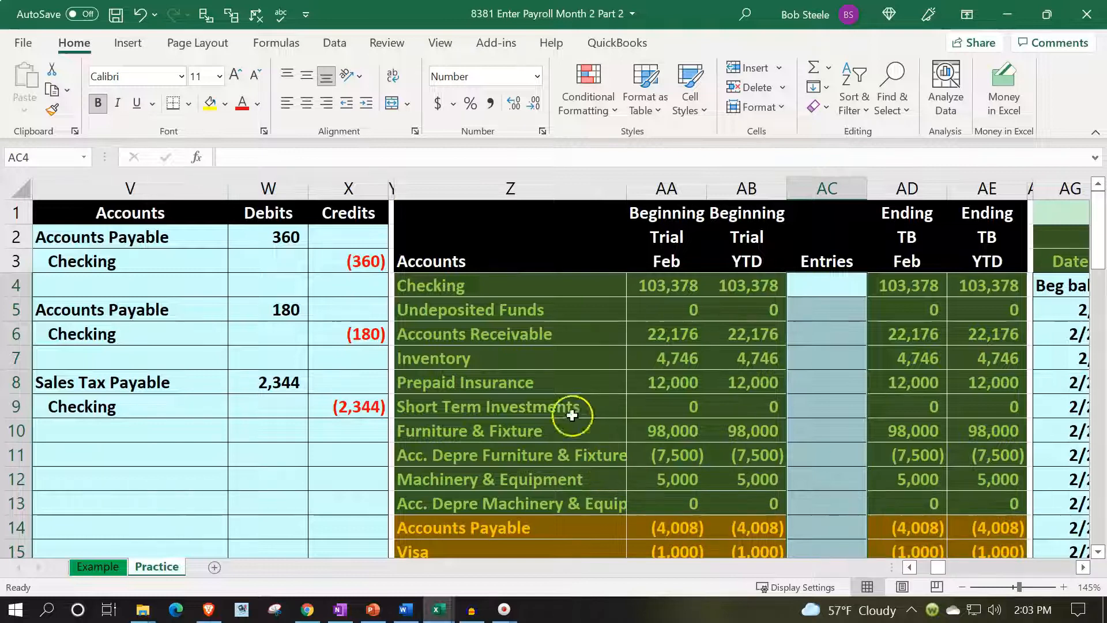
click(524, 342)
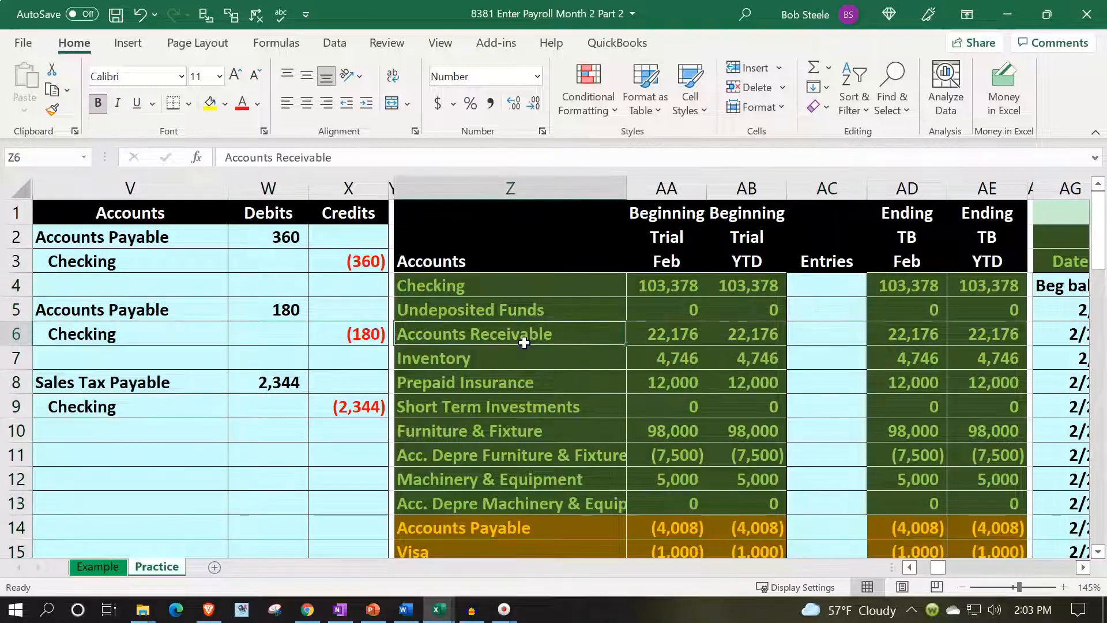
Hide the general and subsidiary ledger columns AF through FW so the payroll tables sit beside the trial balance.
key(Right)
key(Right)
key(Right)
key(Right)
key(Right)
key(Right)
key(Right)
key(Right)
key(Right)
key(Right)
key(Right)
key(Right)
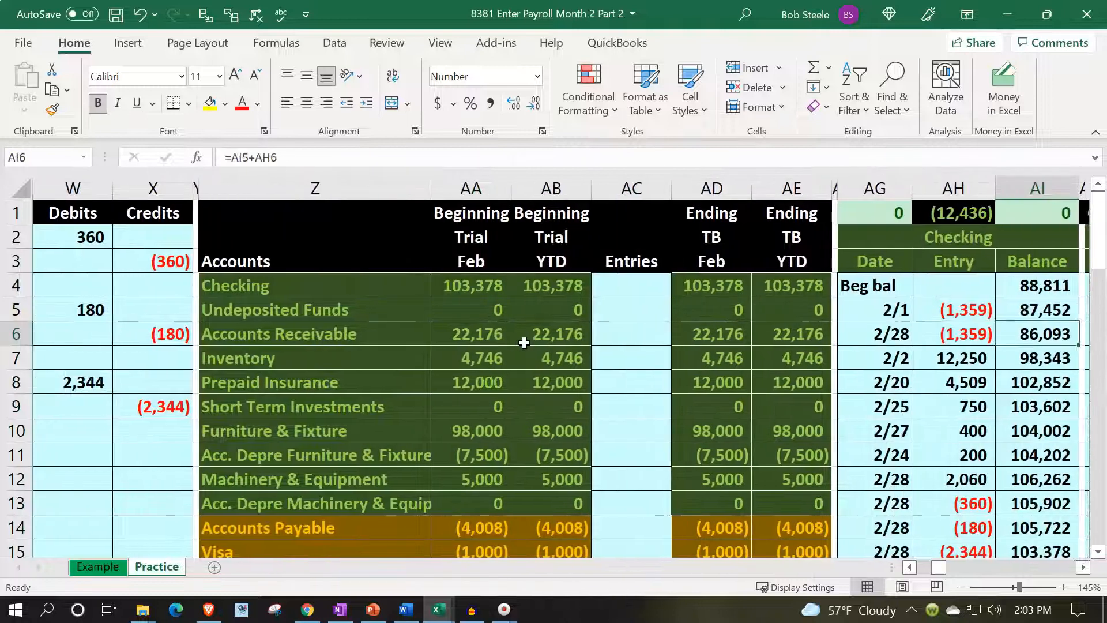
key(Right)
key(Right)
key(Right)
key(Right)
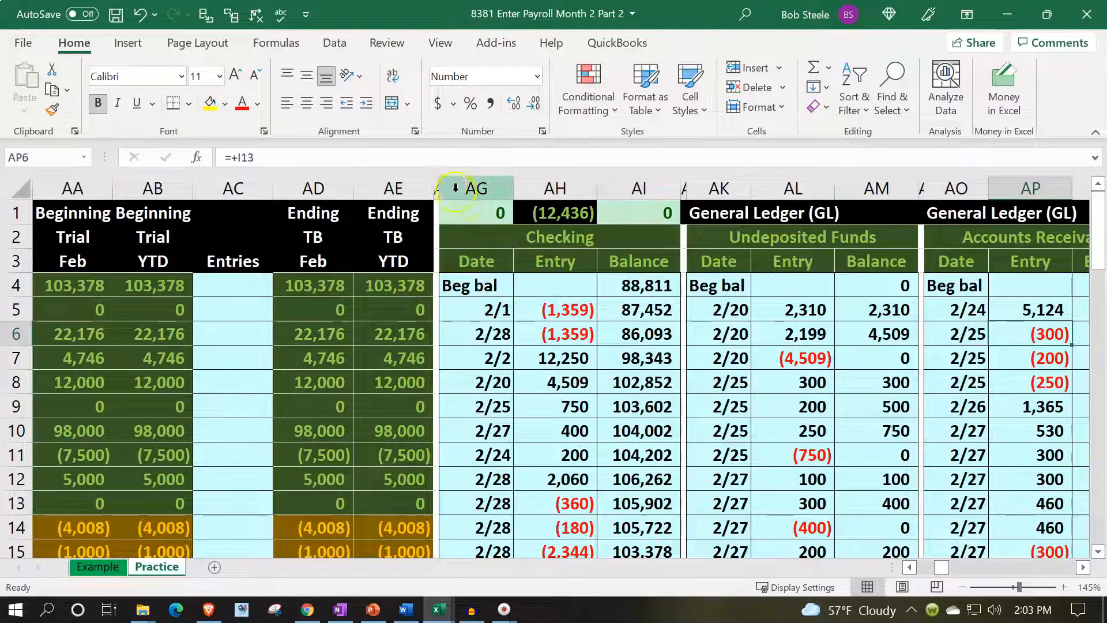
drag(439, 182, 185, 229)
right_click(153, 276)
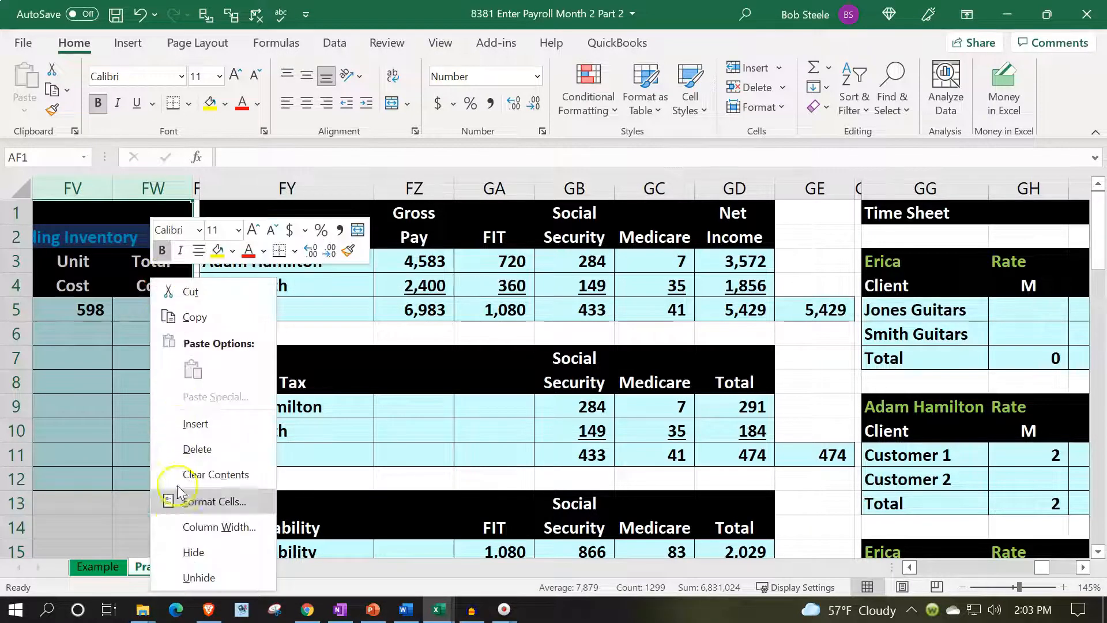
click(196, 577)
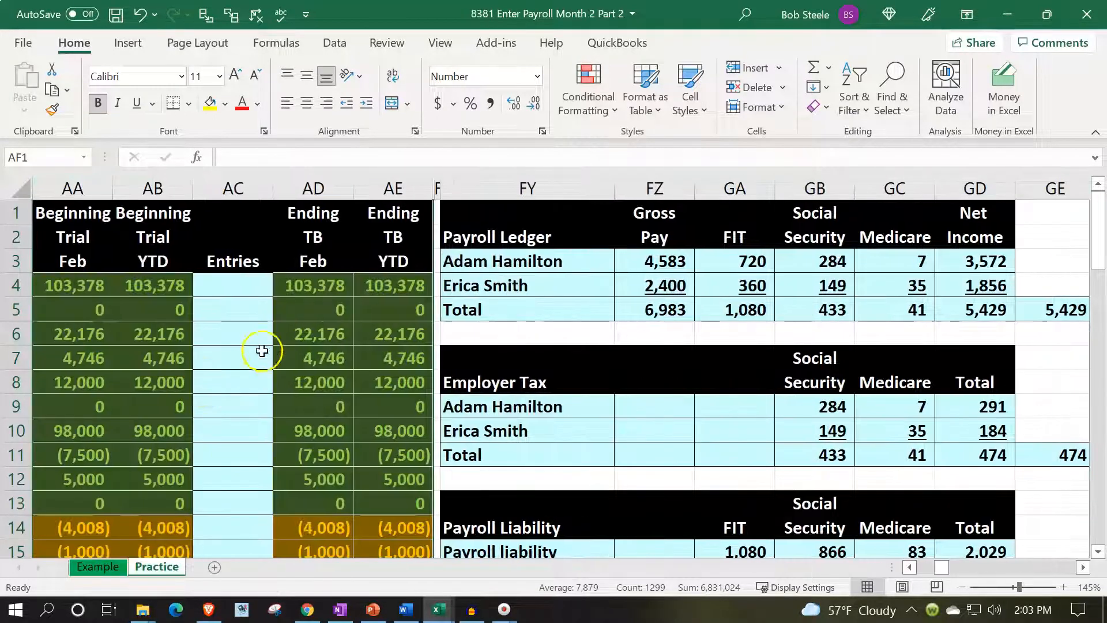
Examine the second payroll ledger starting at row 17 and the employer tax table beneath it.
click(379, 258)
scroll(500, 363, down, 1)
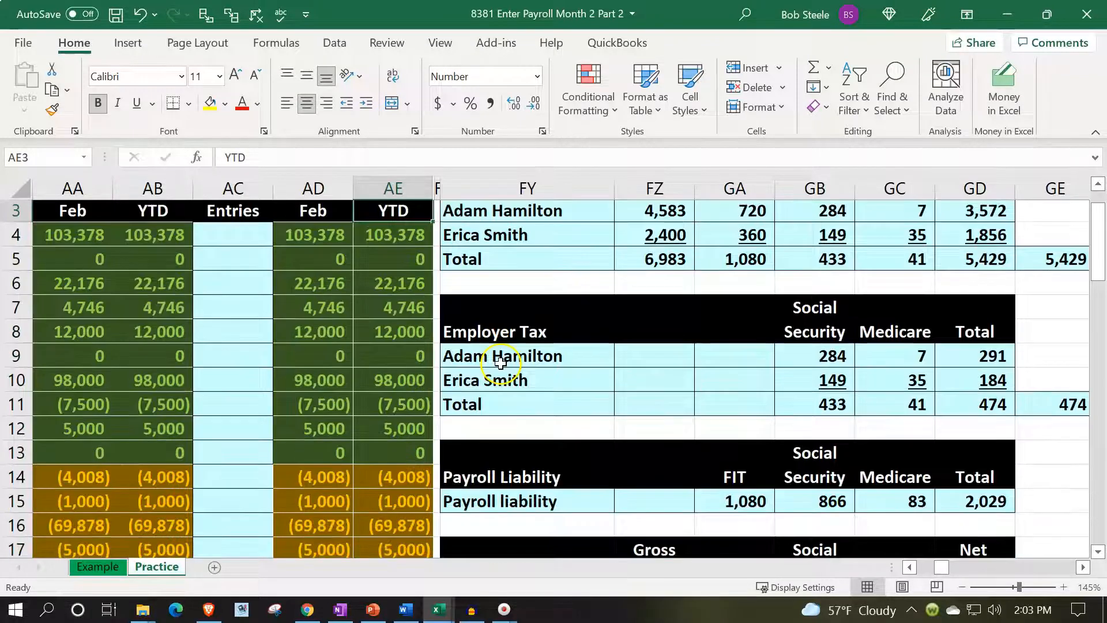
scroll(566, 415, down, 2)
scroll(580, 433, down, 1)
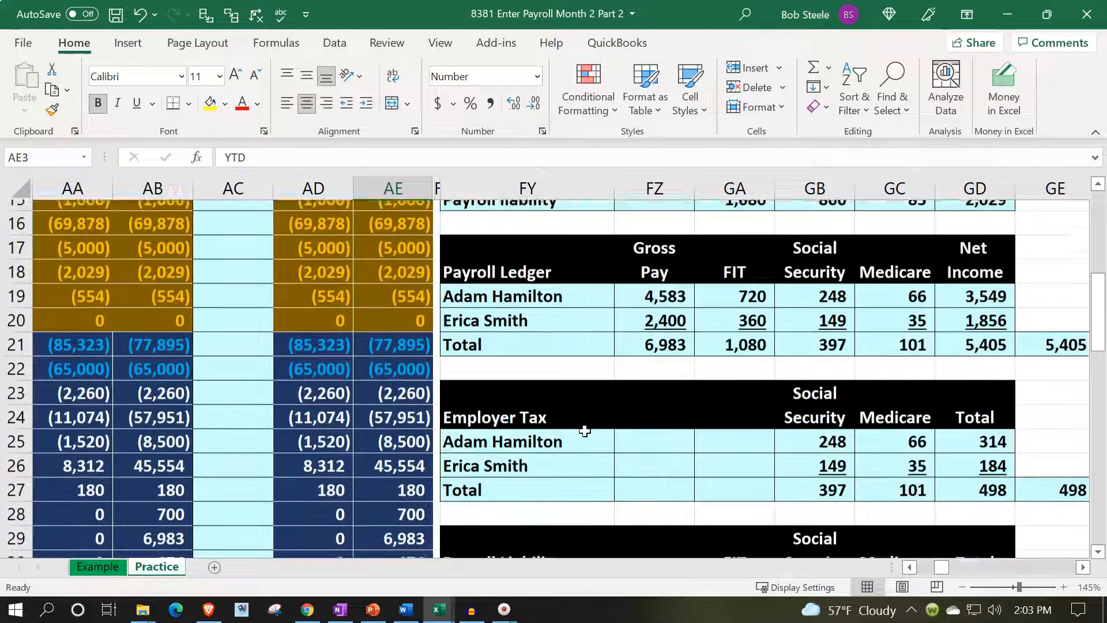
scroll(582, 432, down, 2)
drag(495, 246, 992, 298)
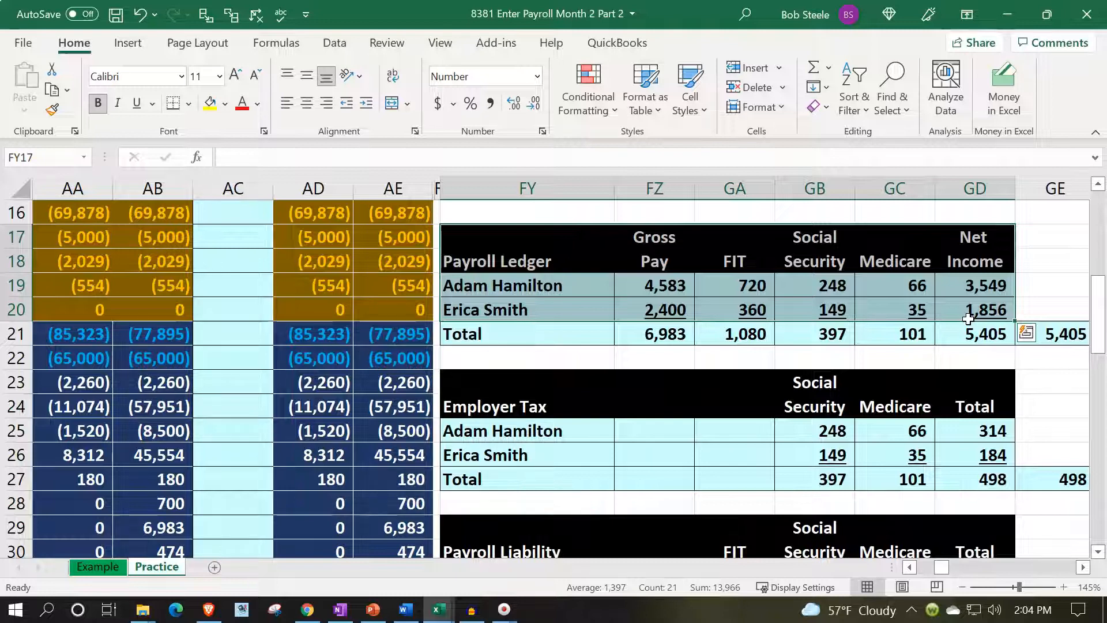
key(Down)
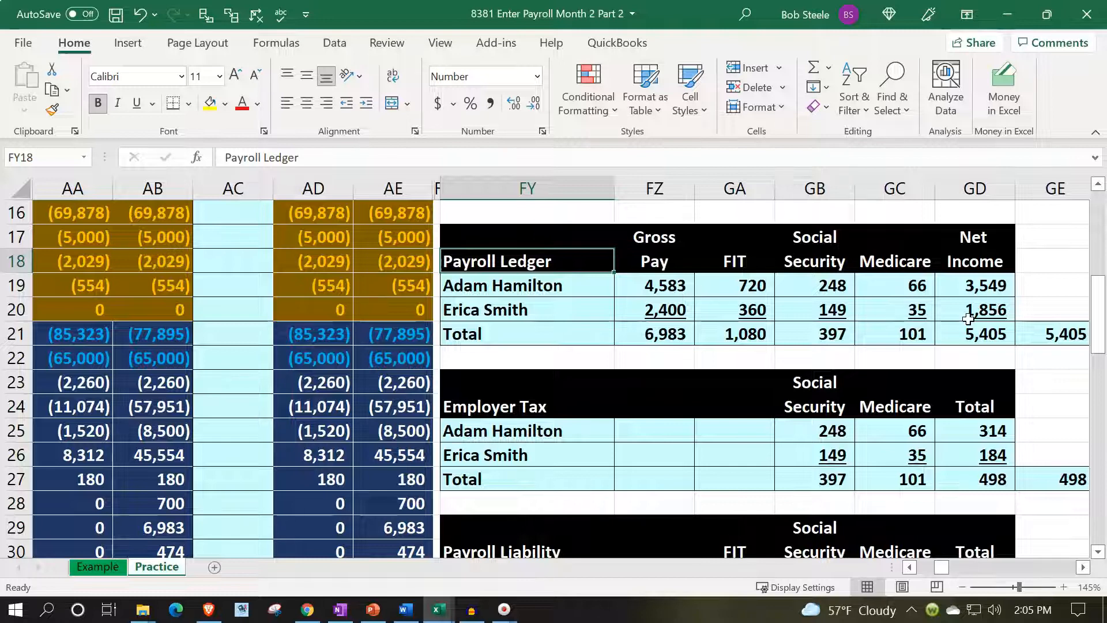
key(Down)
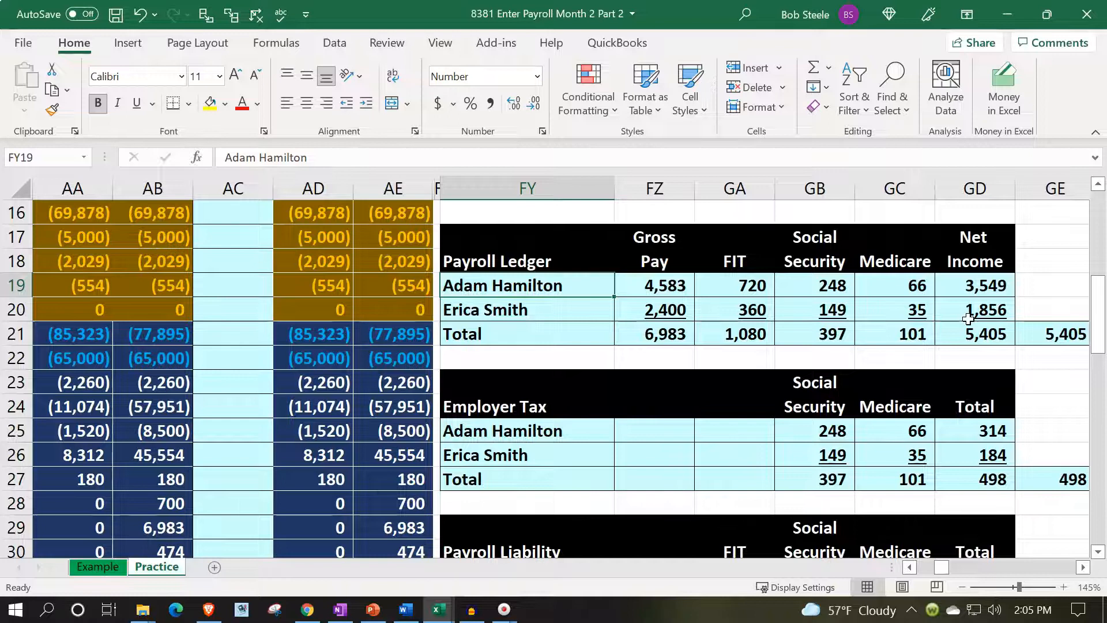
key(Down)
key(Down)
key(Down)
key(Down)
key(Down)
key(Down)
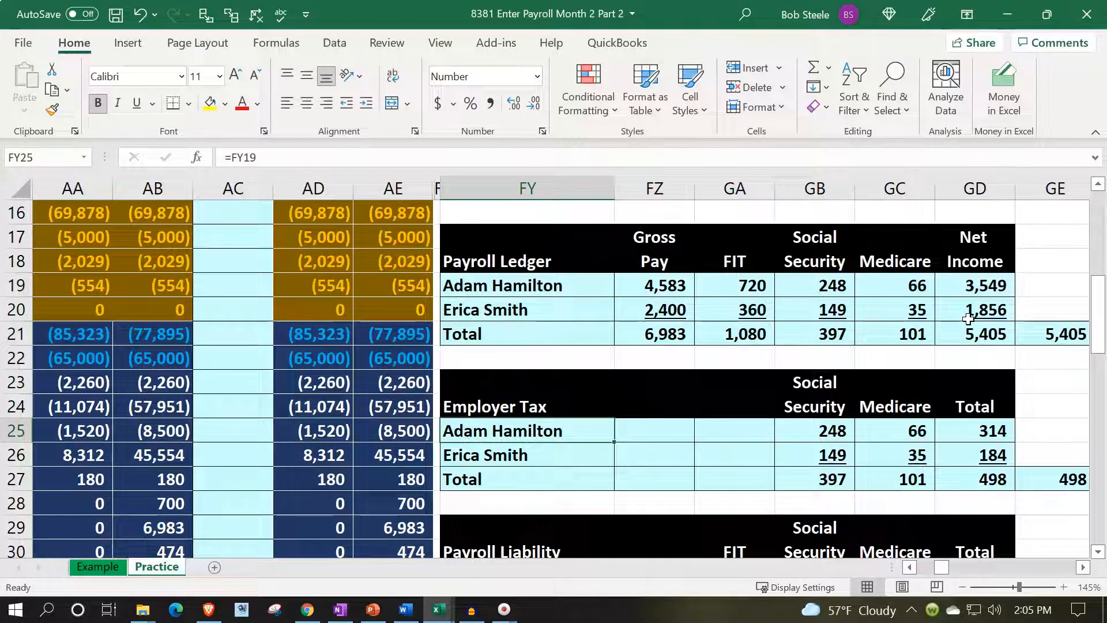
key(Up)
key(Up)
key(Up)
key(Up)
key(Up)
key(Up)
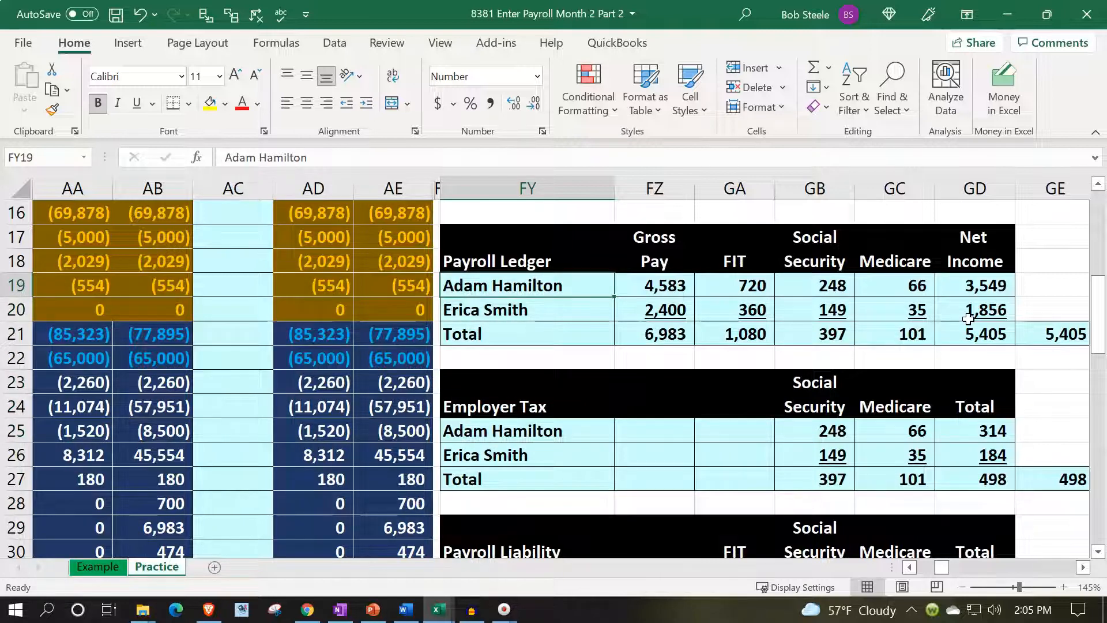
Check the first employee's gross pay, combined FIT, Social Security and Medicare withholdings, and net income in row 19.
key(Right)
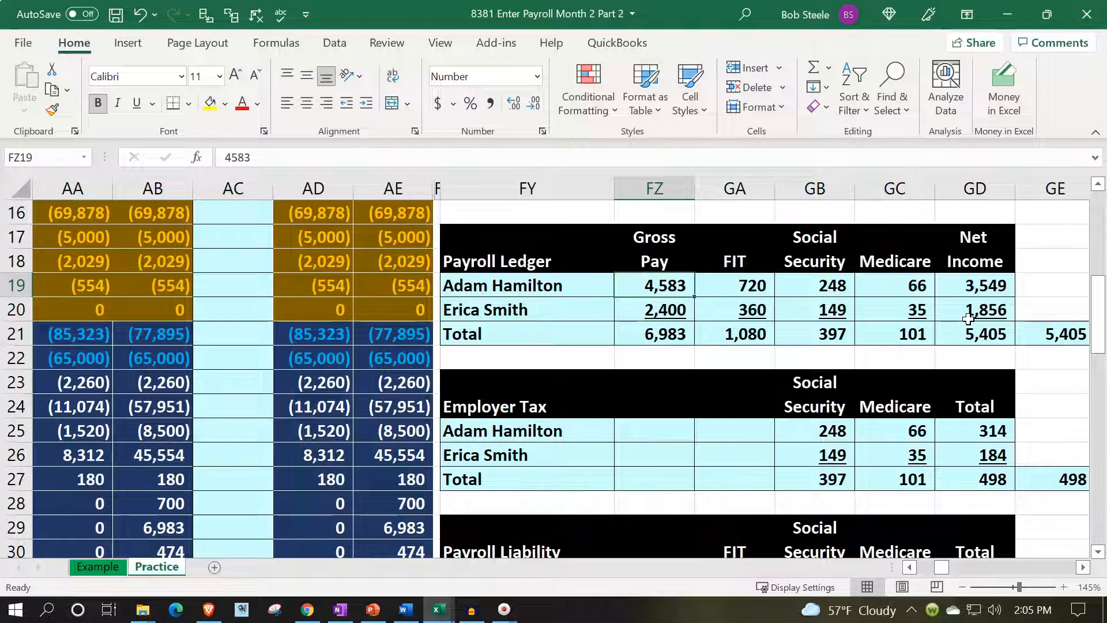
key(Right)
key(shift+Right)
key(shift+Right)
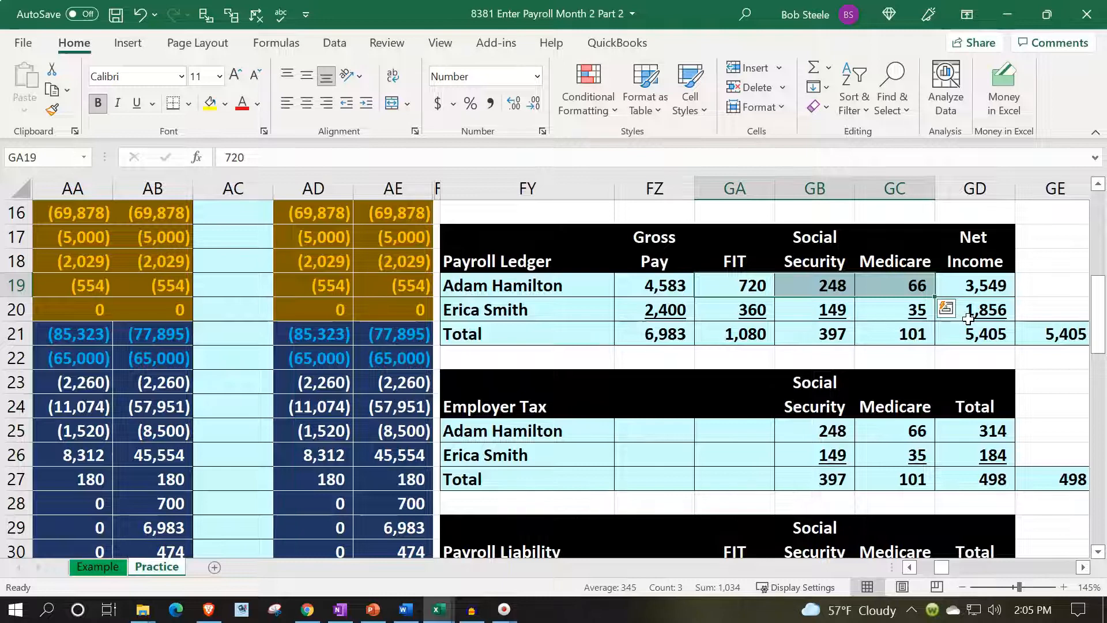
key(Right)
key(Right)
key(Right)
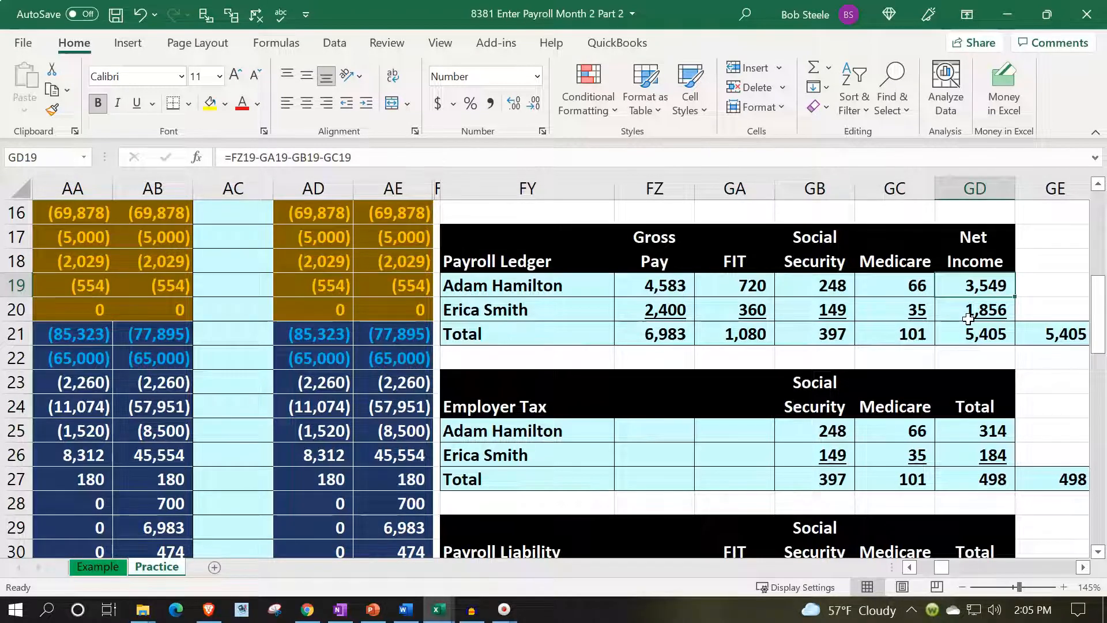
Check the second employee's gross pay and combined FIT, Social Security and Medicare withholdings in row 20.
key(Down)
key(Left)
key(Left)
key(Left)
key(Left)
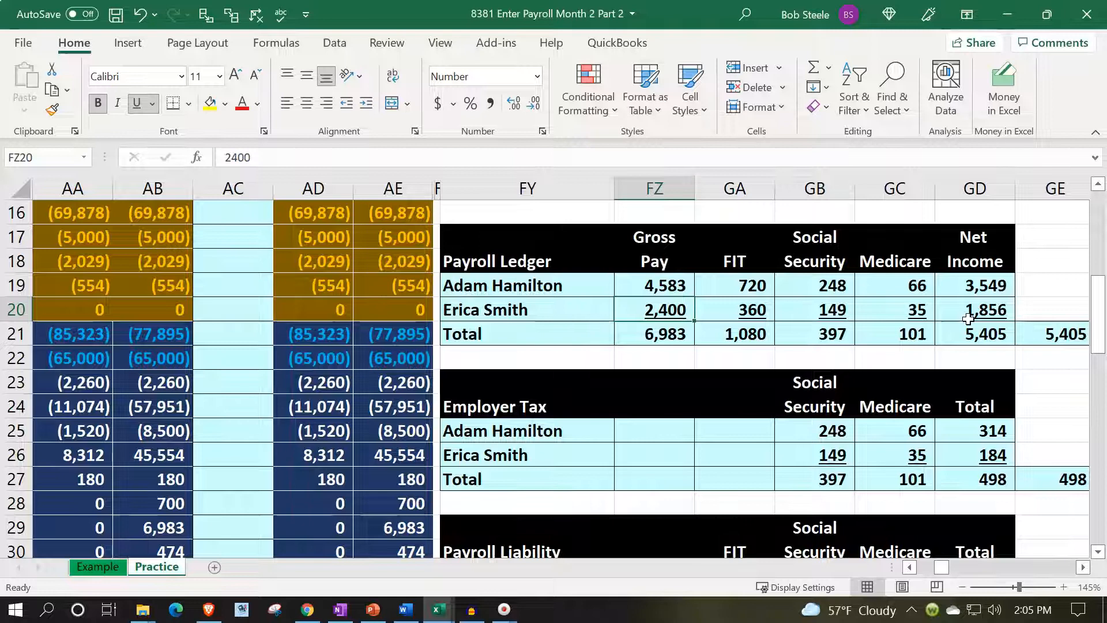
key(Right)
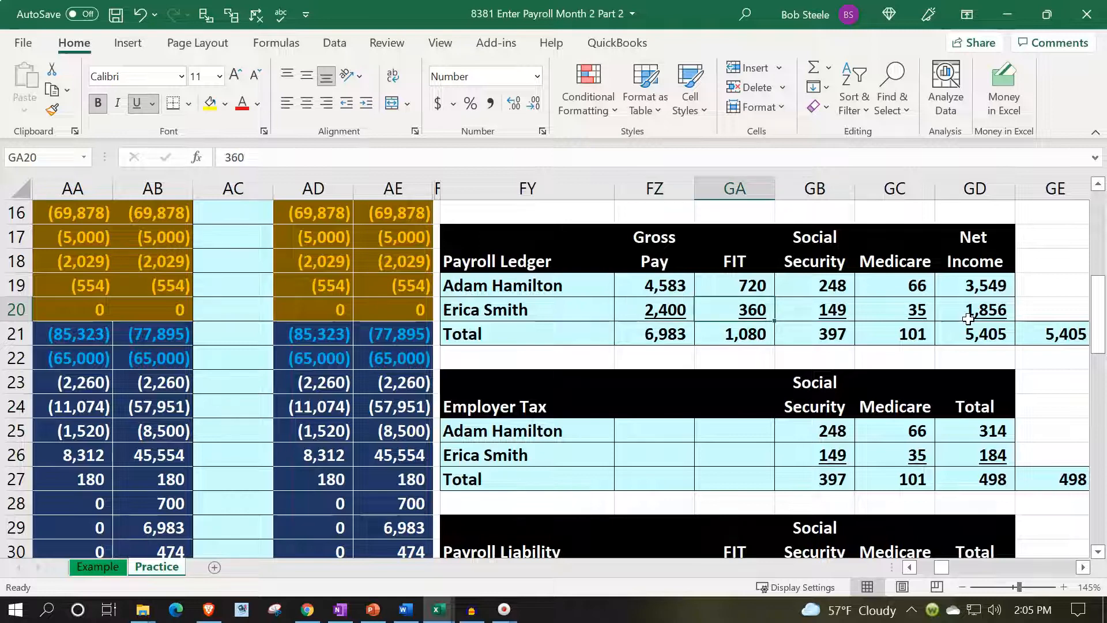
key(shift+Right)
key(shift+Right)
key(shift+Right)
key(shift+Left)
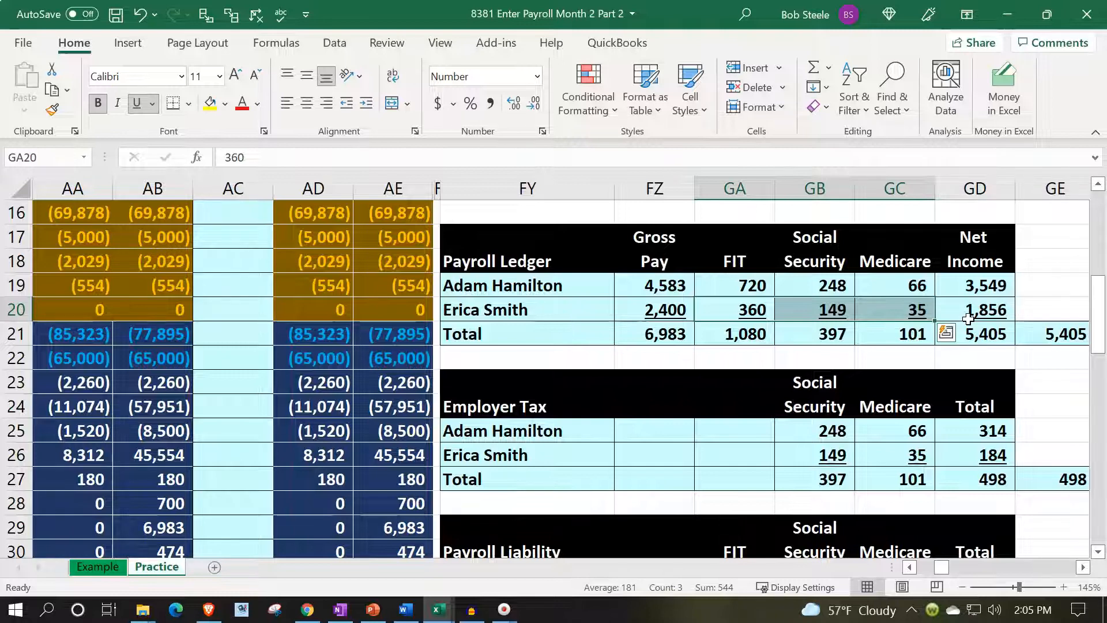
Check the second employee's Social Security, Medicare and net income figures in row 20 of the payroll ledger.
key(Right)
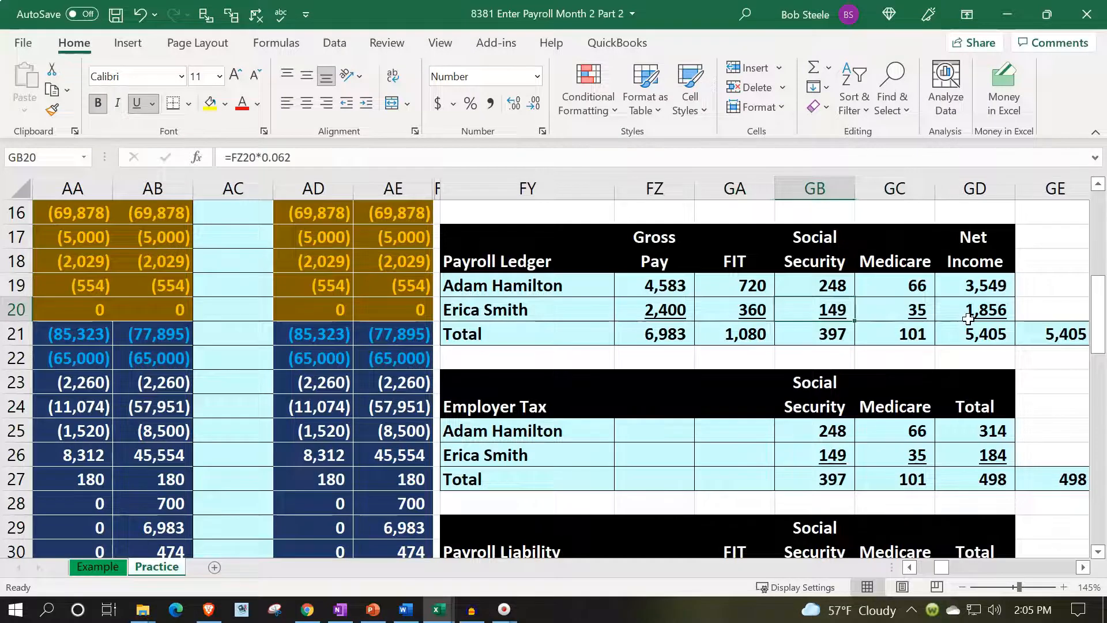
key(Right)
key(Right)
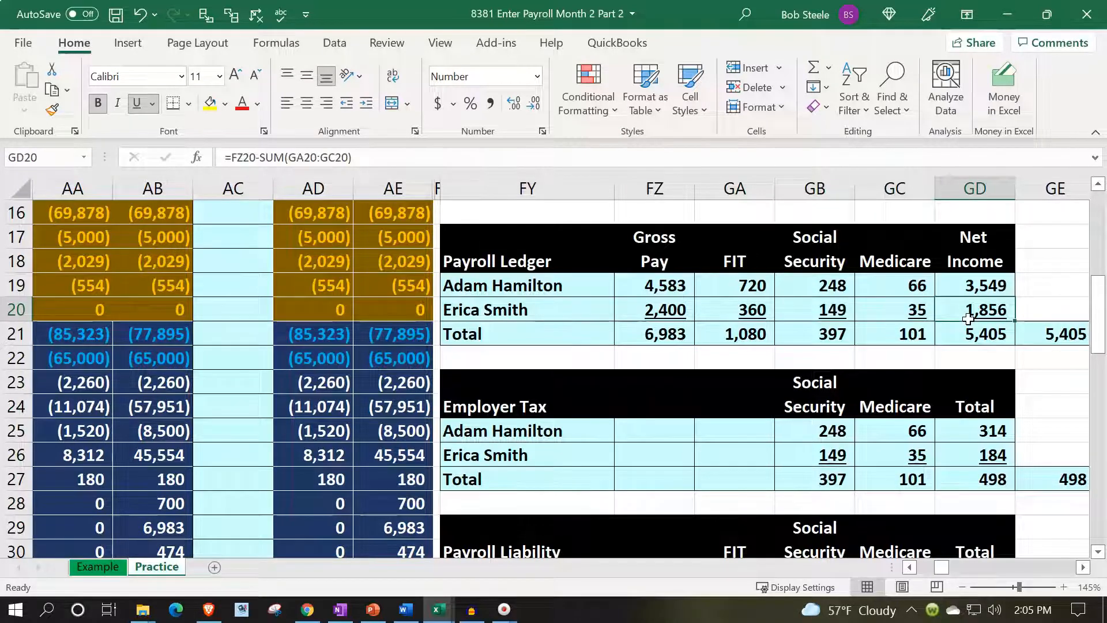
Review the payroll ledger totals in row 21 for gross pay, combined FIT, Social Security and Medicare withholdings, and net income.
key(Down)
key(Left)
key(Left)
key(Left)
key(Left)
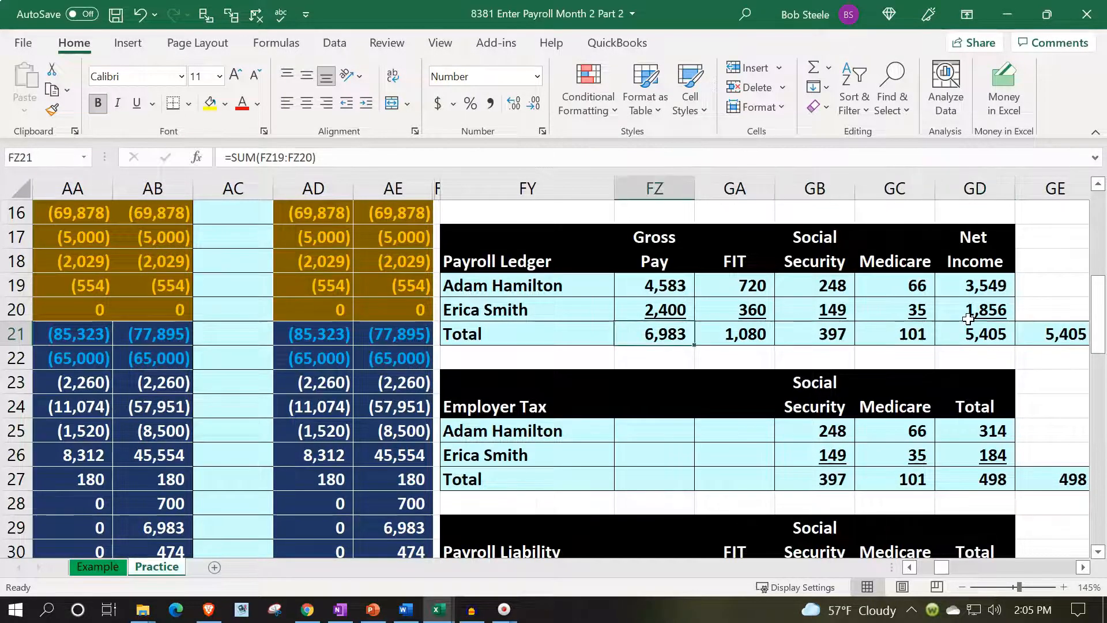
key(Left)
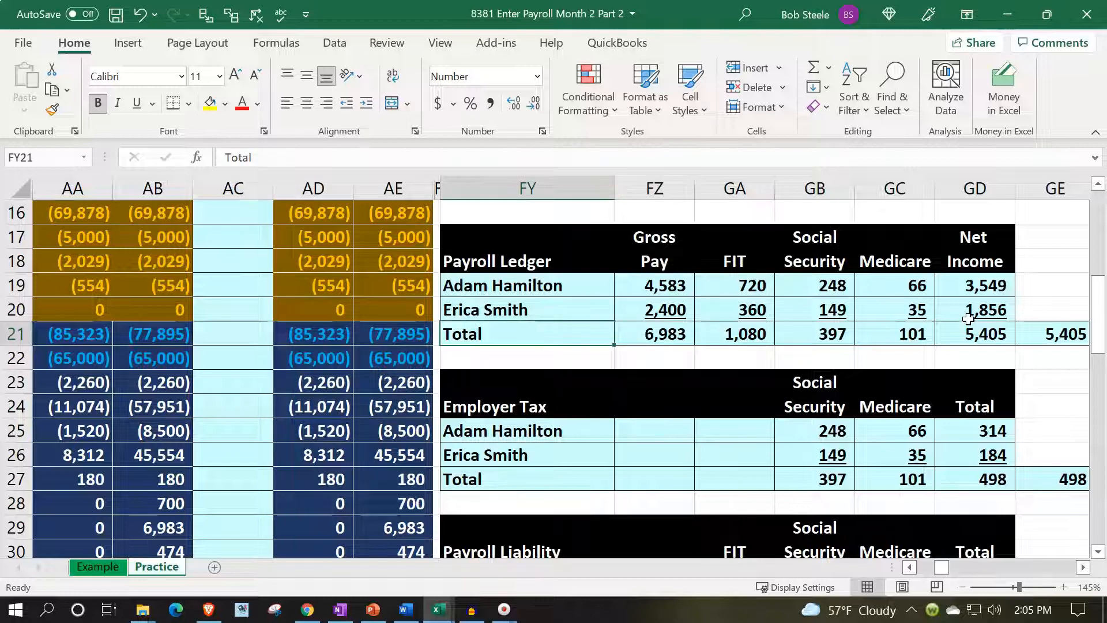
key(Right)
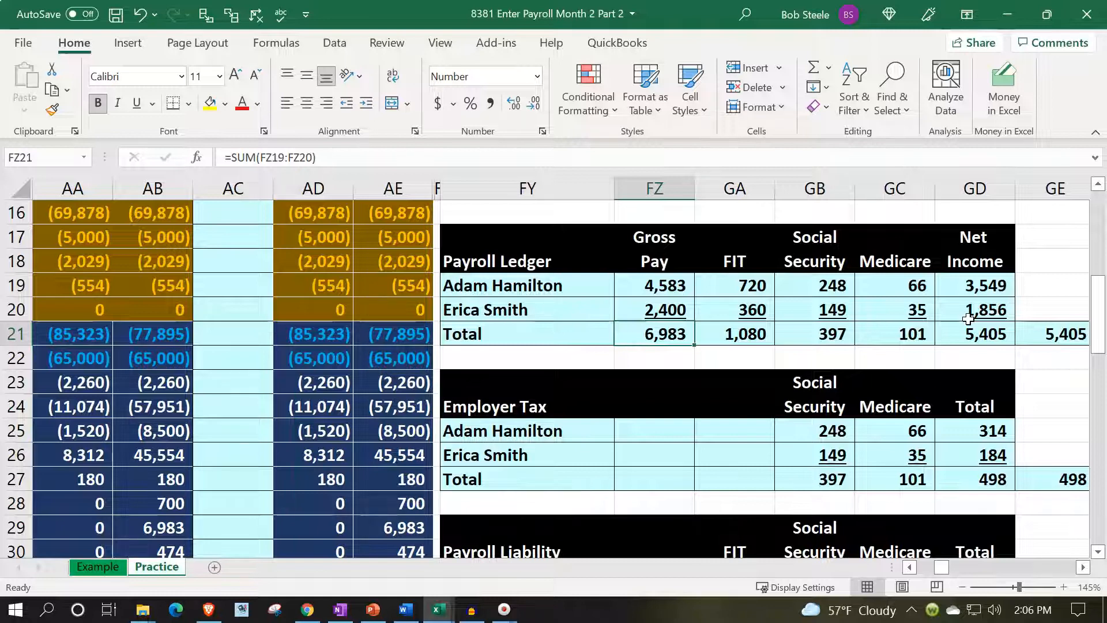
key(Right)
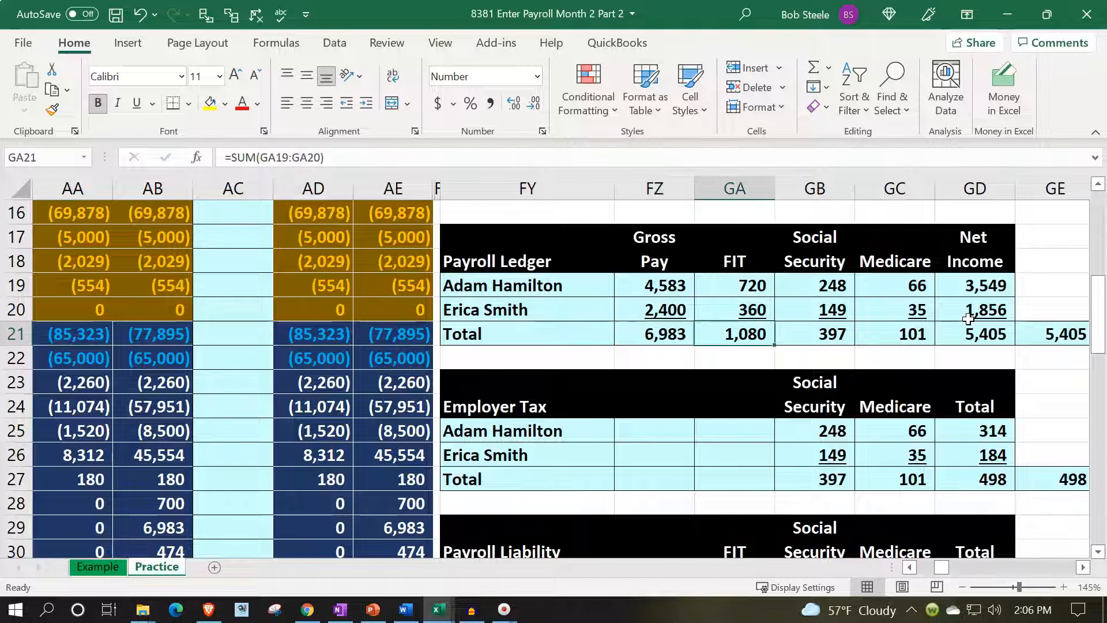
key(shift+Right)
key(shift+Right)
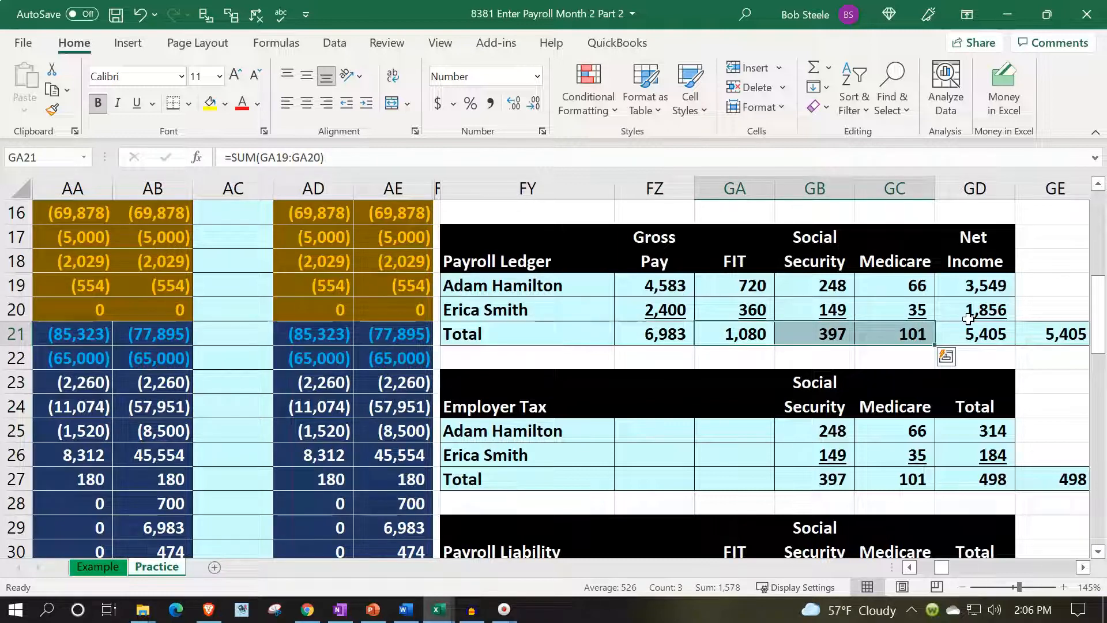
key(Right)
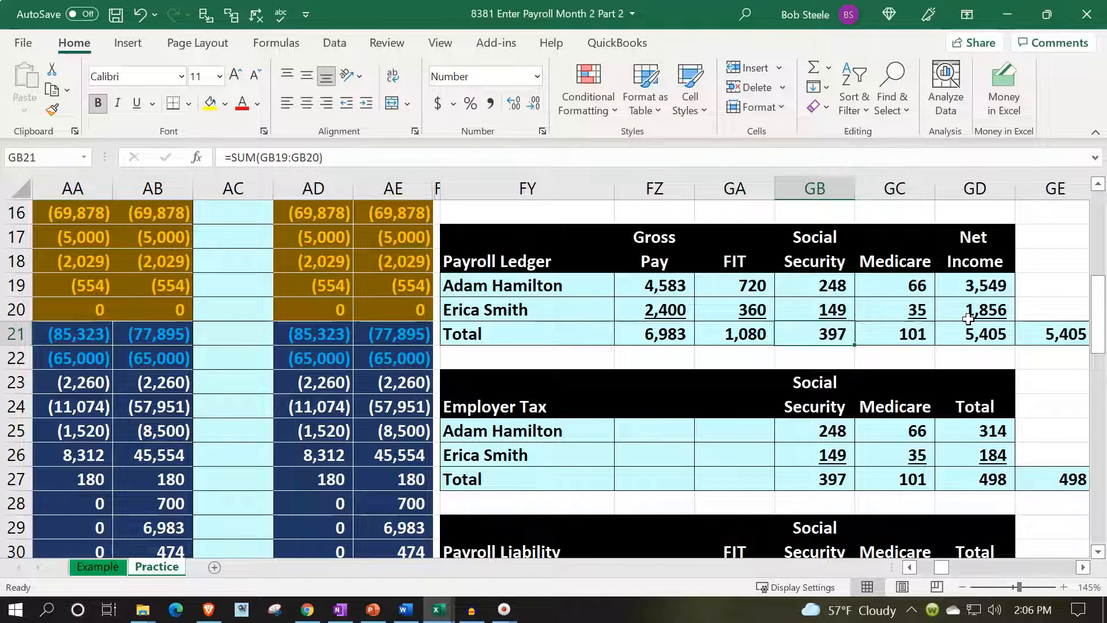
key(Right)
key(Right)
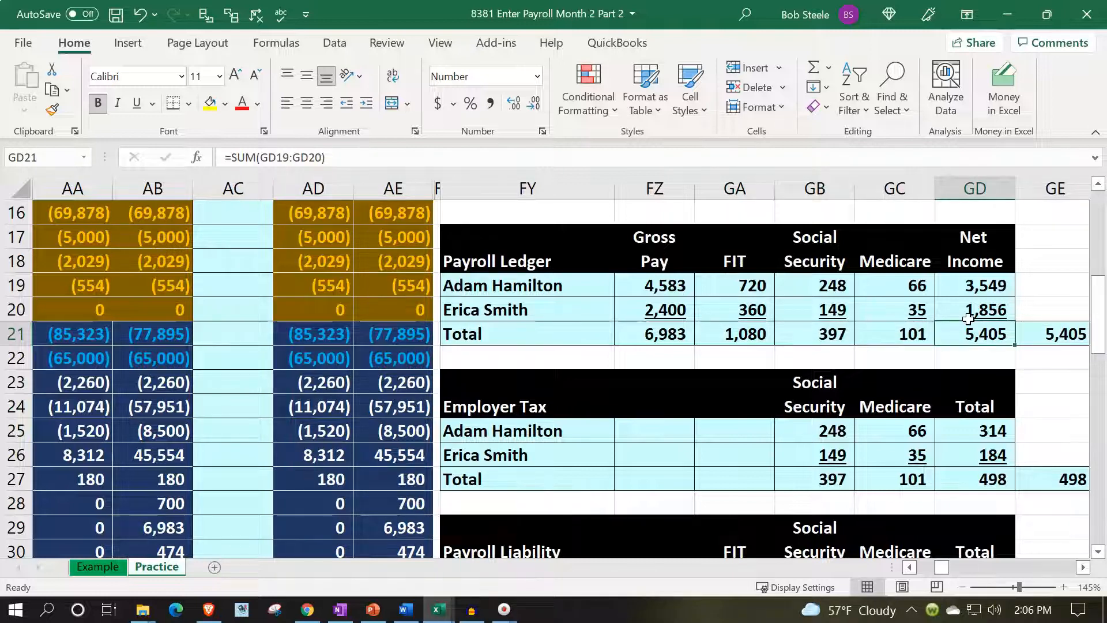
key(Up)
key(Up)
key(Up)
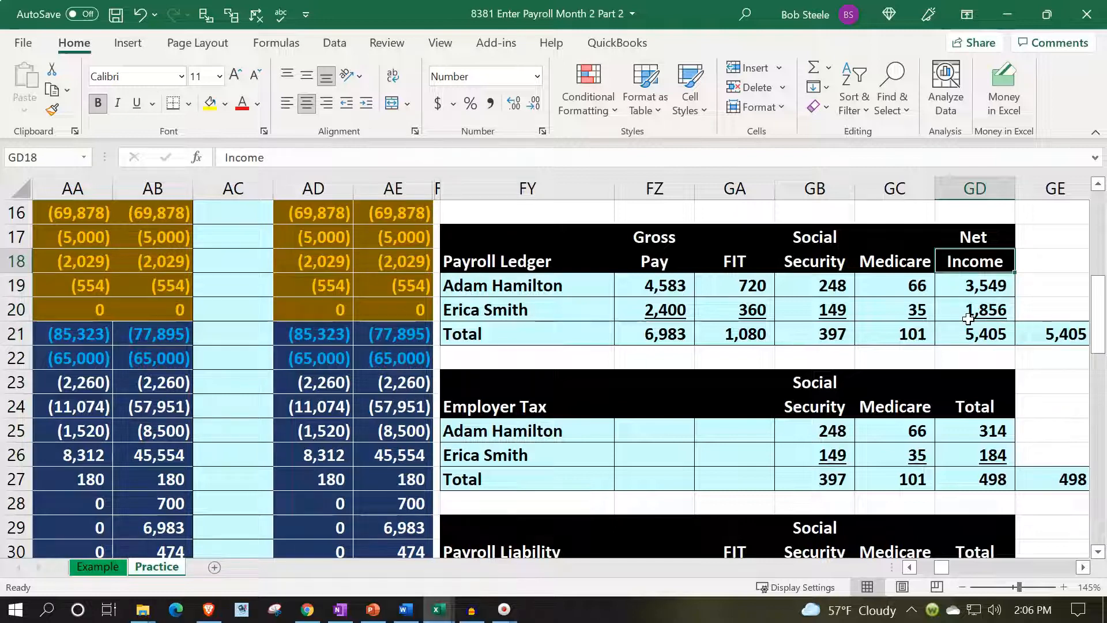
key(Down)
key(Down)
key(Down)
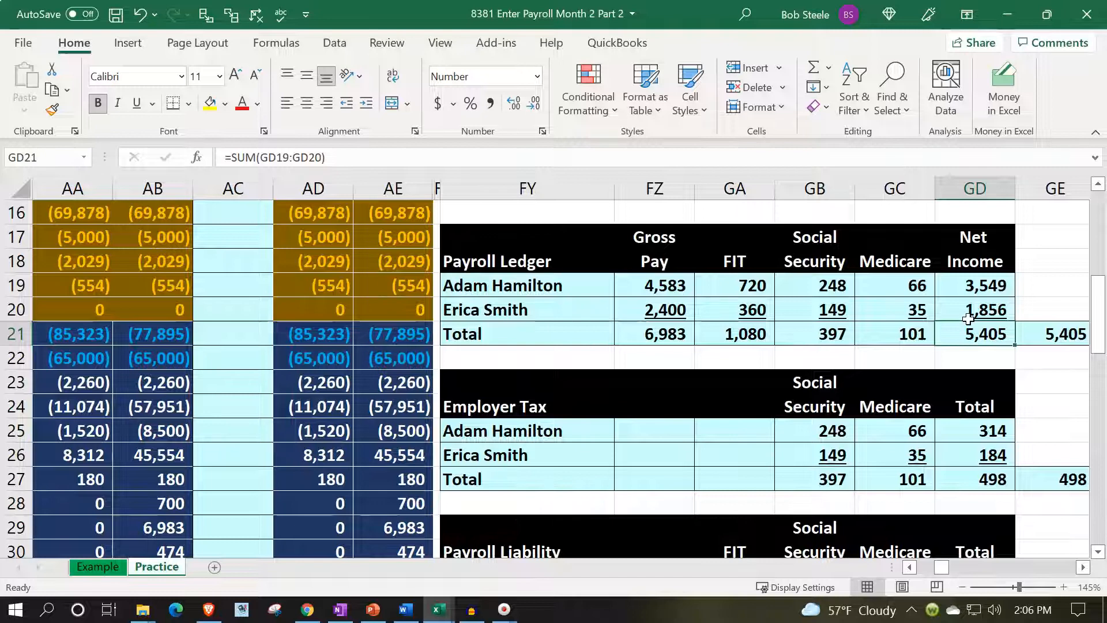
Examine the employer tax total in row 27 and the Social Security, Medicare and total payroll liability formulas in row 31.
key(Down)
key(Down)
key(Down)
key(Down)
key(Down)
key(Down)
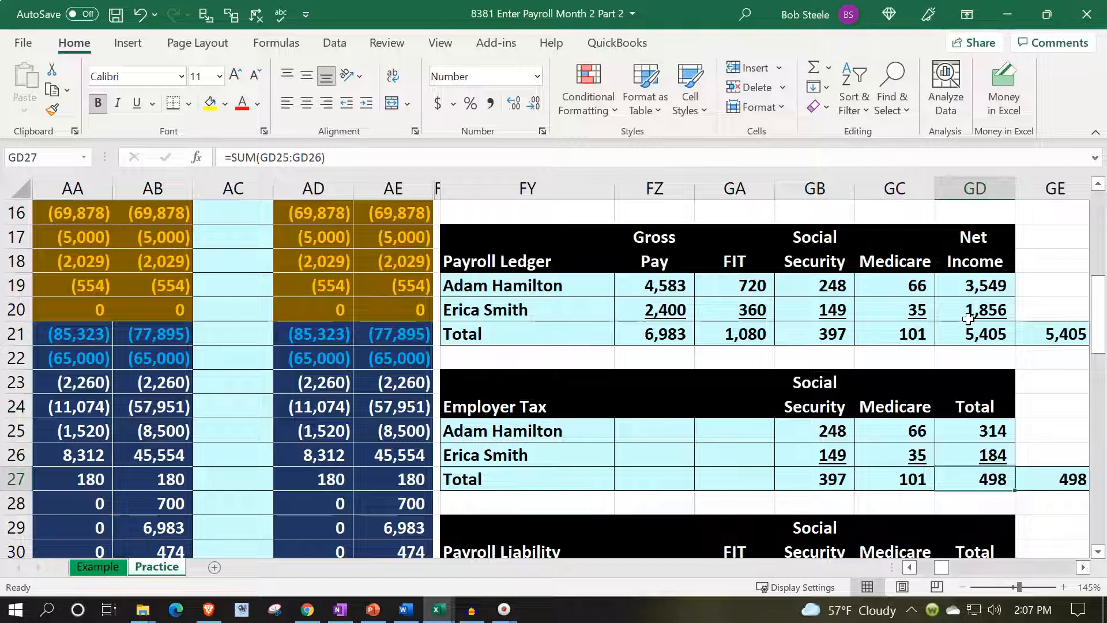
key(Down)
key(Down)
key(Down)
key(Down)
key(Down)
key(Down)
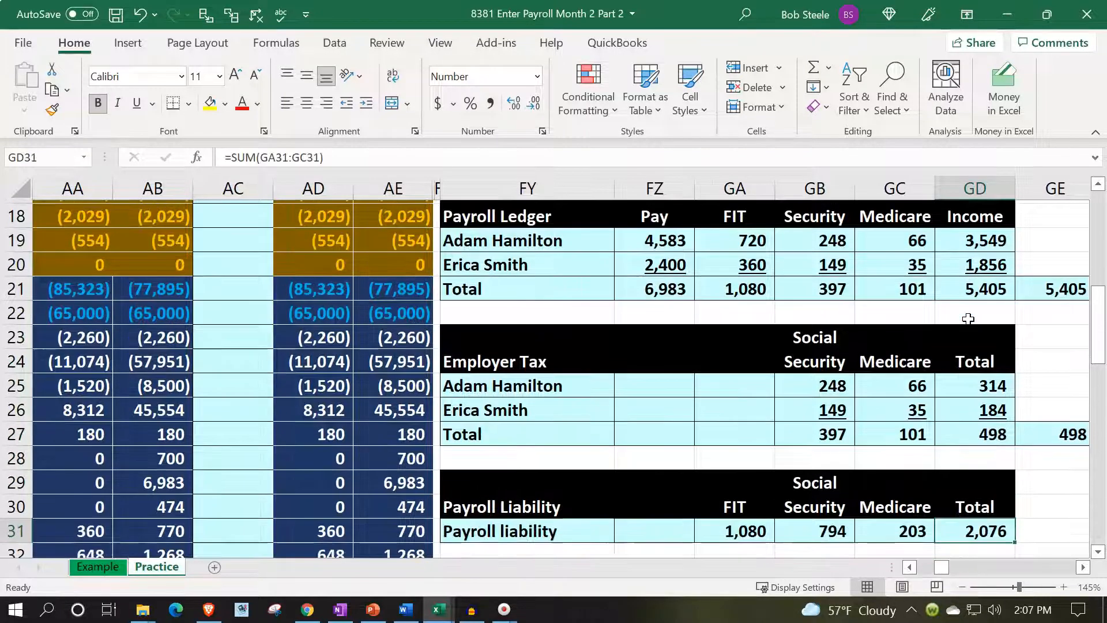
key(Up)
key(Up)
key(Left)
key(Left)
key(Left)
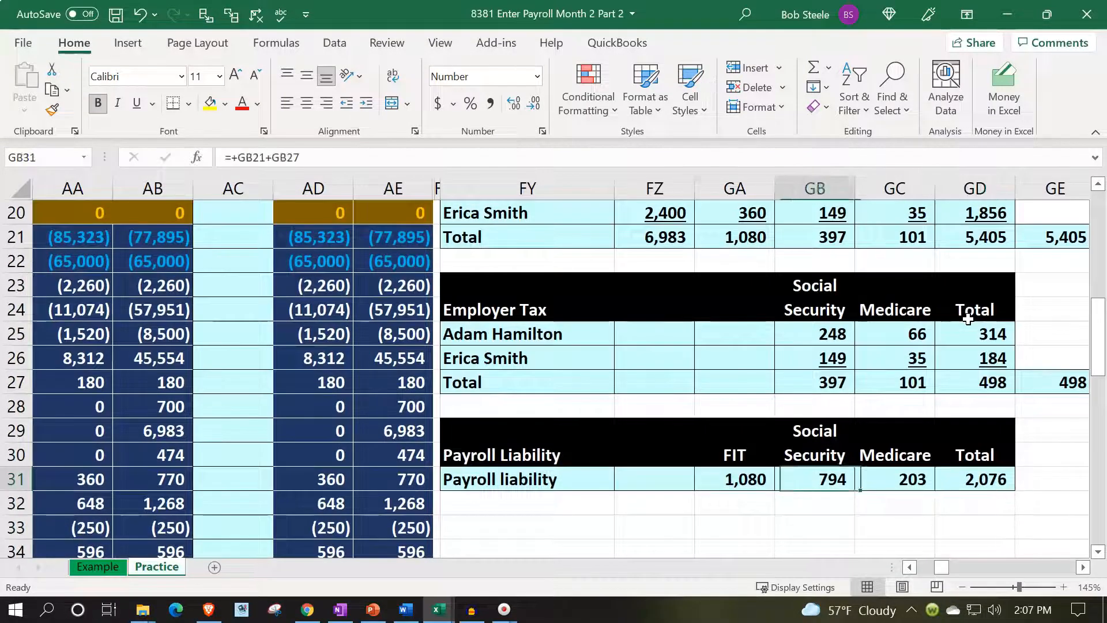
key(Right)
key(Right)
key(Right)
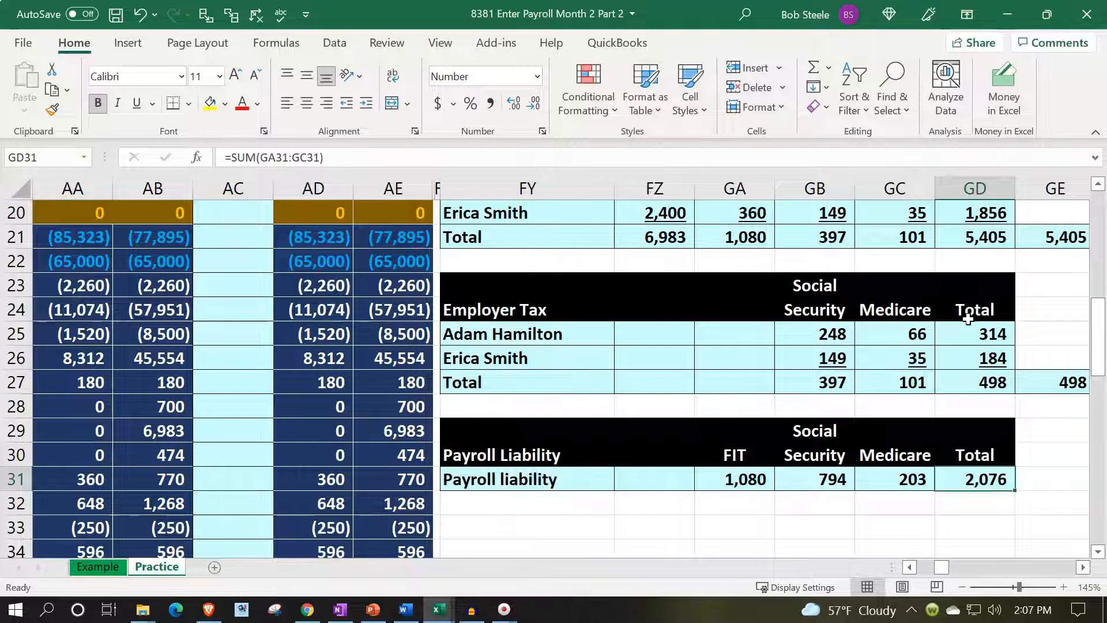
Enter the date 2/28 in U11 to start the payroll journal entry below the sales tax payment.
scroll(685, 253, up, 2)
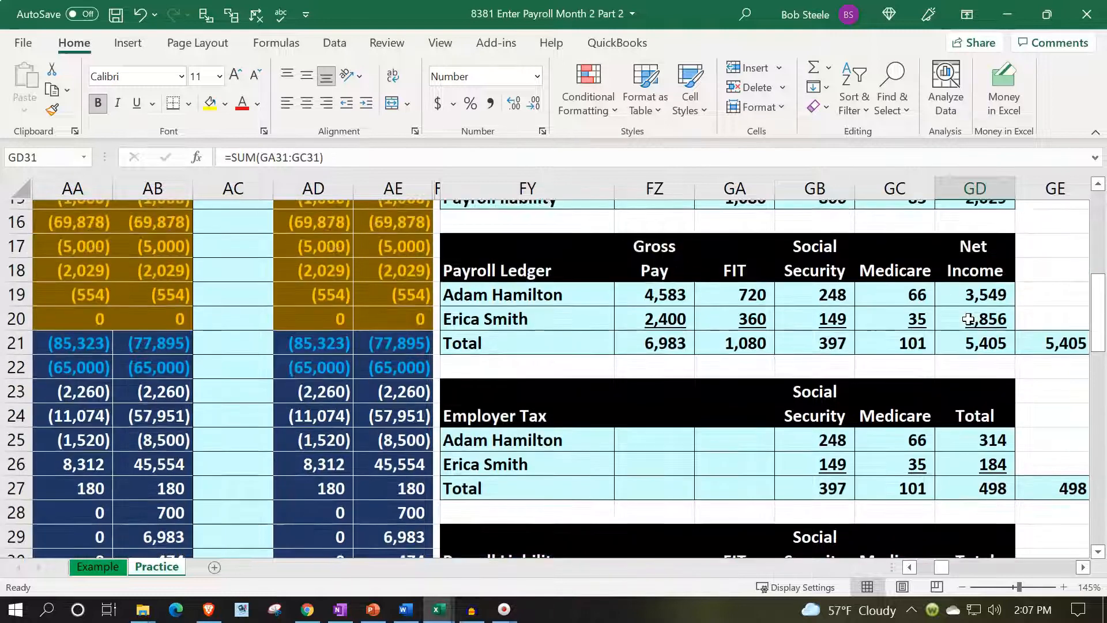
click(431, 303)
key(Left)
key(Left)
key(Left)
key(Left)
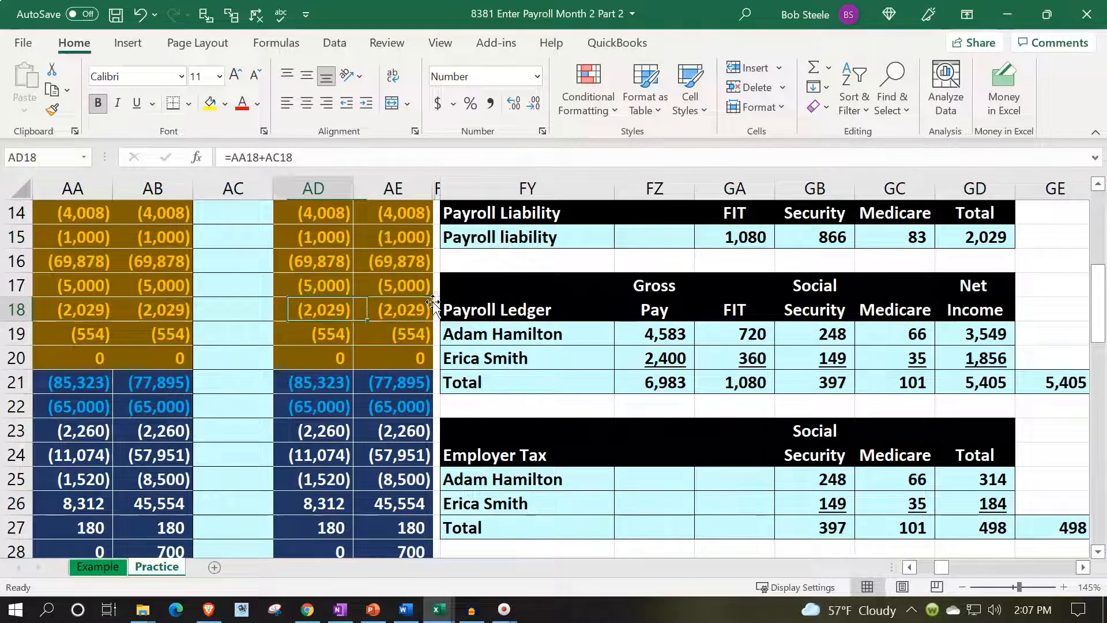
key(Left)
key(Left)
key(Right)
key(Right)
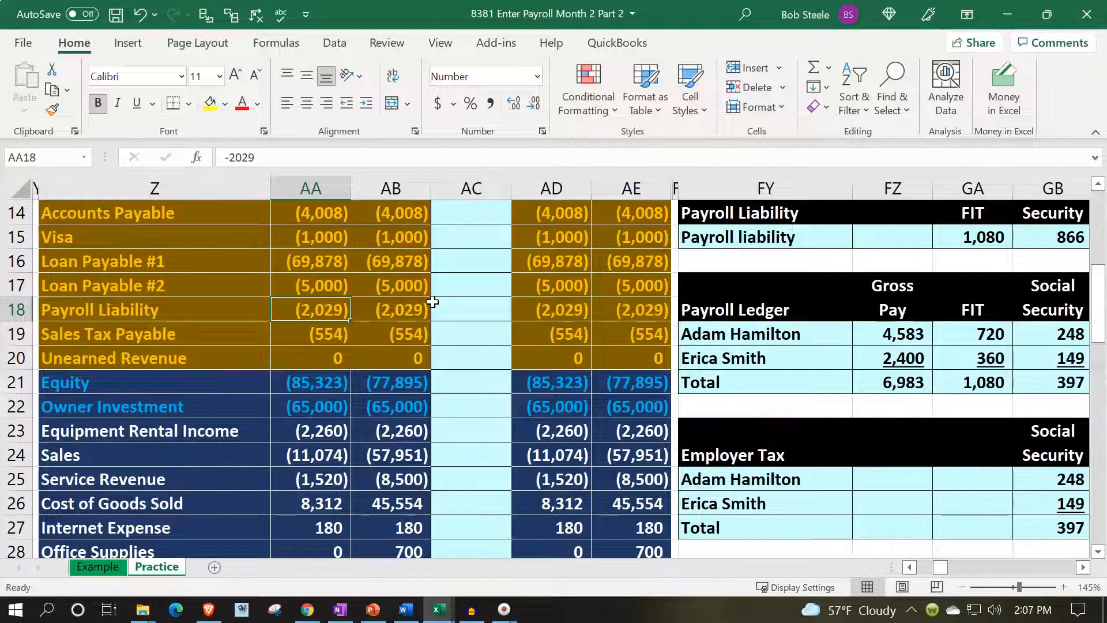
key(Left)
key(Left)
key(Left)
key(Left)
key(Left)
key(Left)
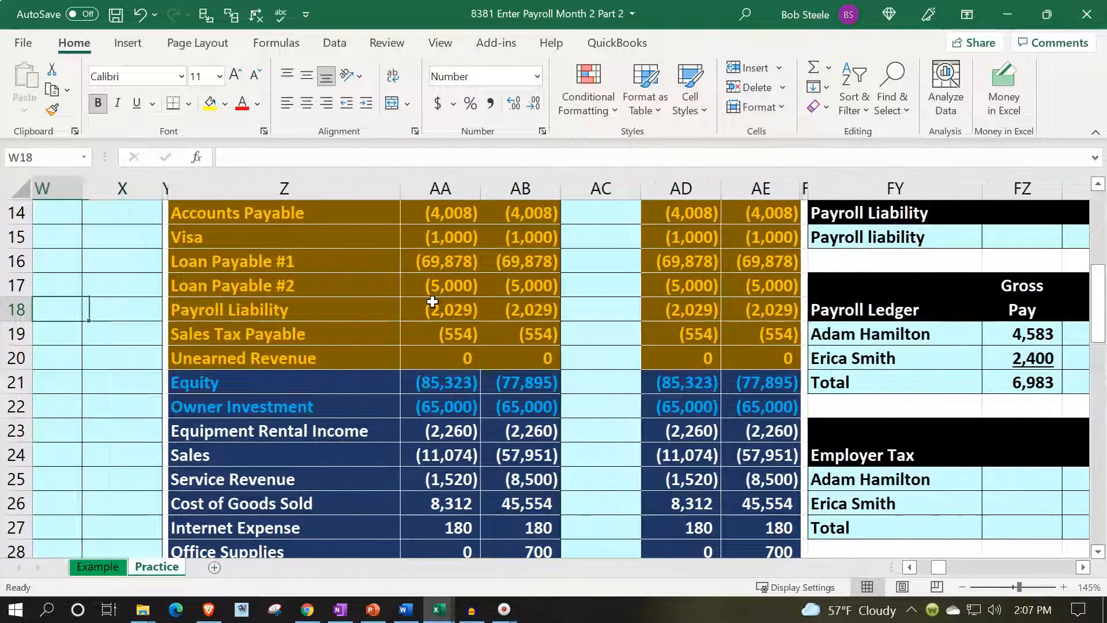
key(Up)
key(Up)
key(Up)
key(Up)
key(Up)
key(Up)
key(Up)
key(Up)
key(Up)
key(Up)
key(Up)
key(Down)
key(Down)
key(Down)
key(Down)
text(2/28)
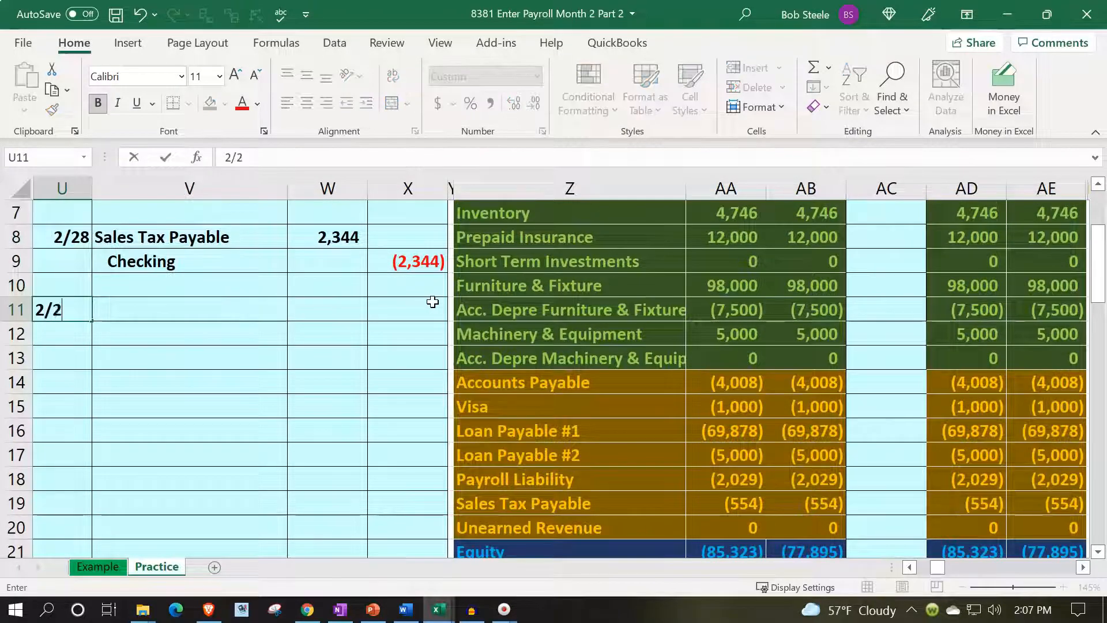
key(Tab)
Enter the debit account in V11 as a reference to Payroll Expense in column Z of the trial balance.
text(=)
key(Down)
key(Down)
key(Down)
key(Down)
key(Down)
key(Down)
key(Down)
key(Down)
key(Down)
key(Down)
key(Down)
key(Down)
key(Down)
key(Down)
key(Down)
key(Down)
key(Down)
key(Down)
key(Down)
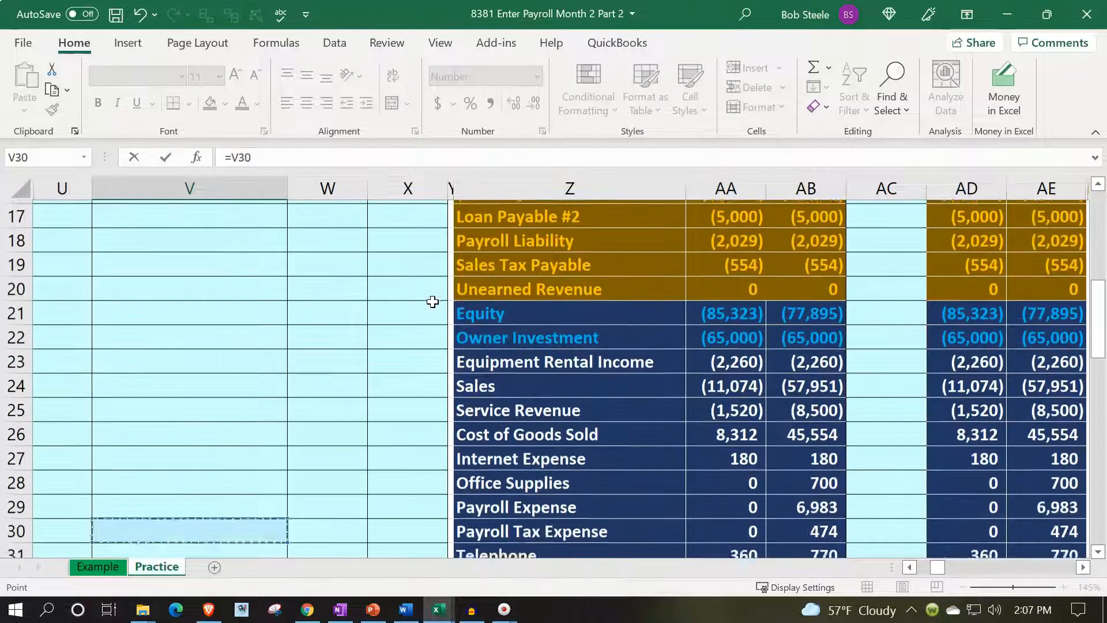
Set the Payroll Expense debit in W11 to reference the first employee's gross pay in FZ19.
key(Down)
key(Right)
key(Right)
key(Right)
key(Up)
key(Right)
key(Up)
key(Return)
key(Up)
key(Up)
key(Down)
key(Right)
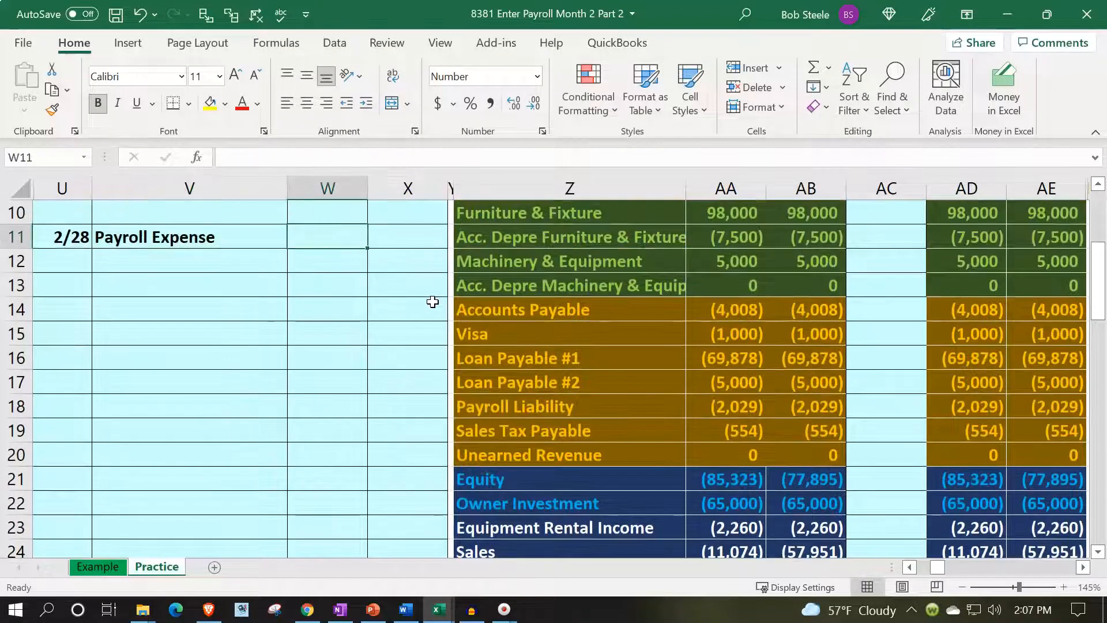
text(=)
key(Right)
key(Right)
key(Right)
key(Right)
key(Right)
key(Right)
key(Right)
key(Right)
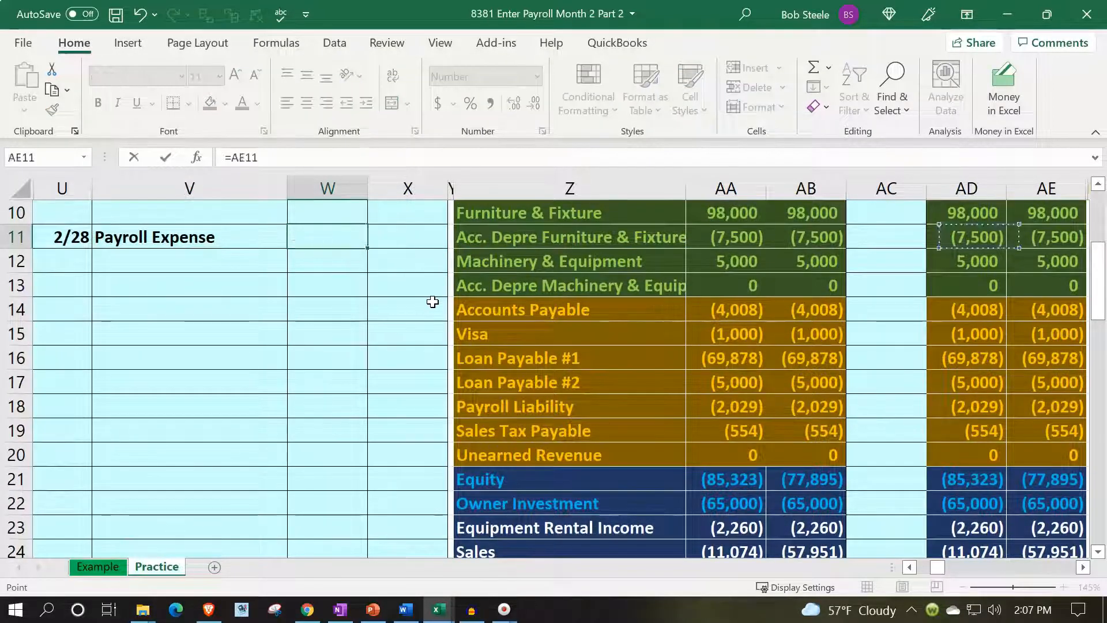
key(ctrl+Right)
key(Right)
key(Down)
key(Down)
key(Down)
key(Right)
key(Right)
key(Right)
key(Down)
key(Down)
key(Down)
key(Down)
key(Down)
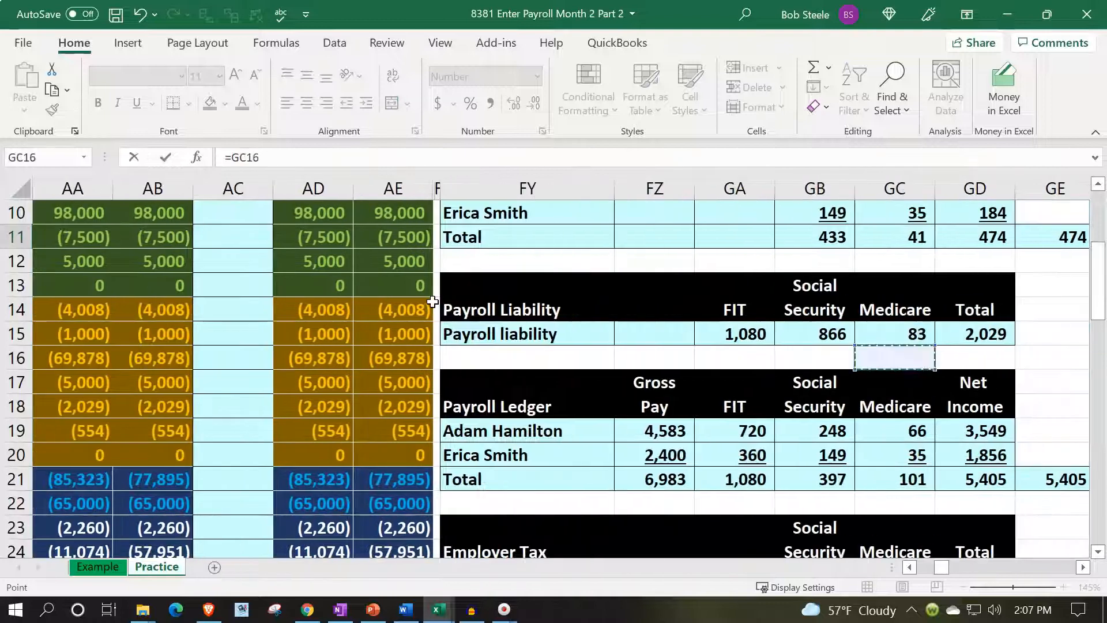
key(Left)
key(Left)
key(Left)
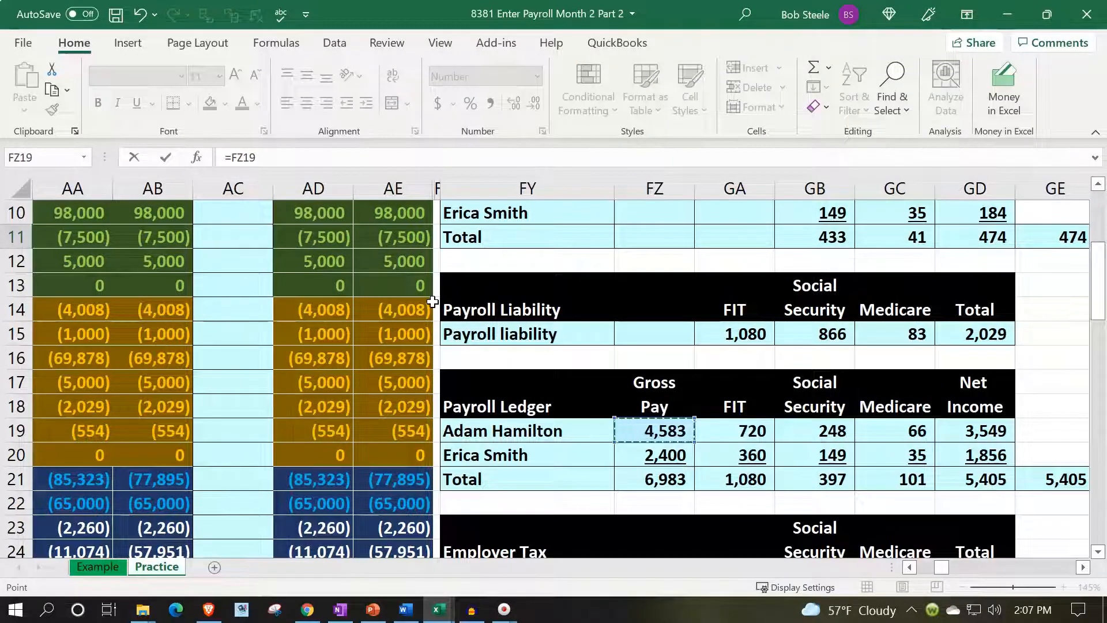
key(Return)
Enter the credit account in V12 as a reference to Payroll Liability in column Z of the trial balance.
key(Left)
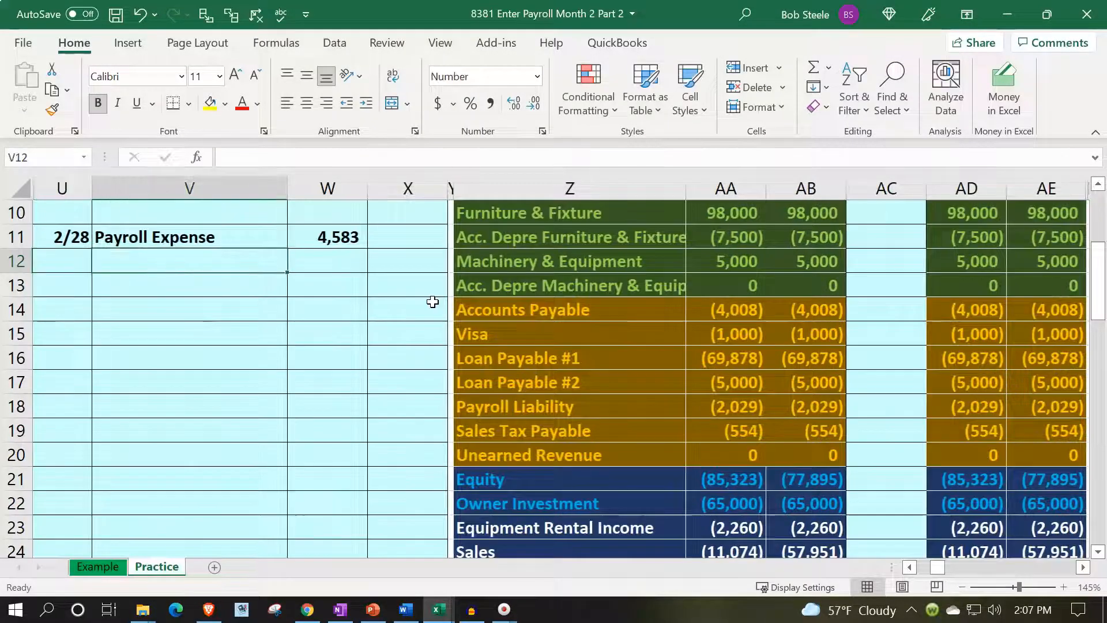
text(=)
key(Right)
key(Right)
key(Right)
key(Down)
key(Down)
key(Down)
key(Down)
key(Down)
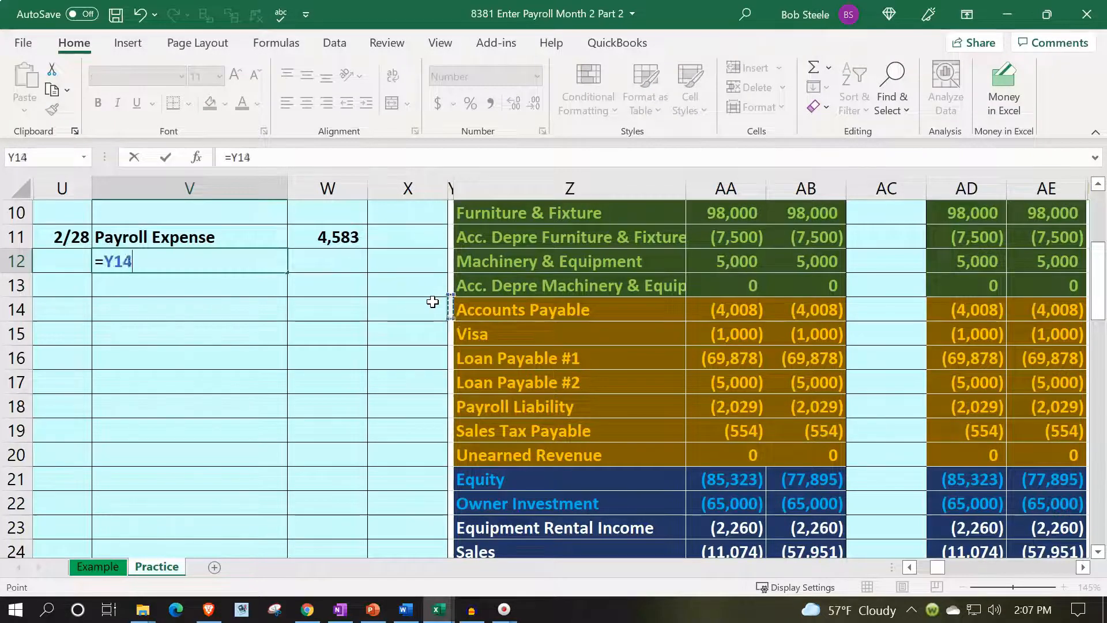
key(Down)
key(Down)
key(Up)
key(Return)
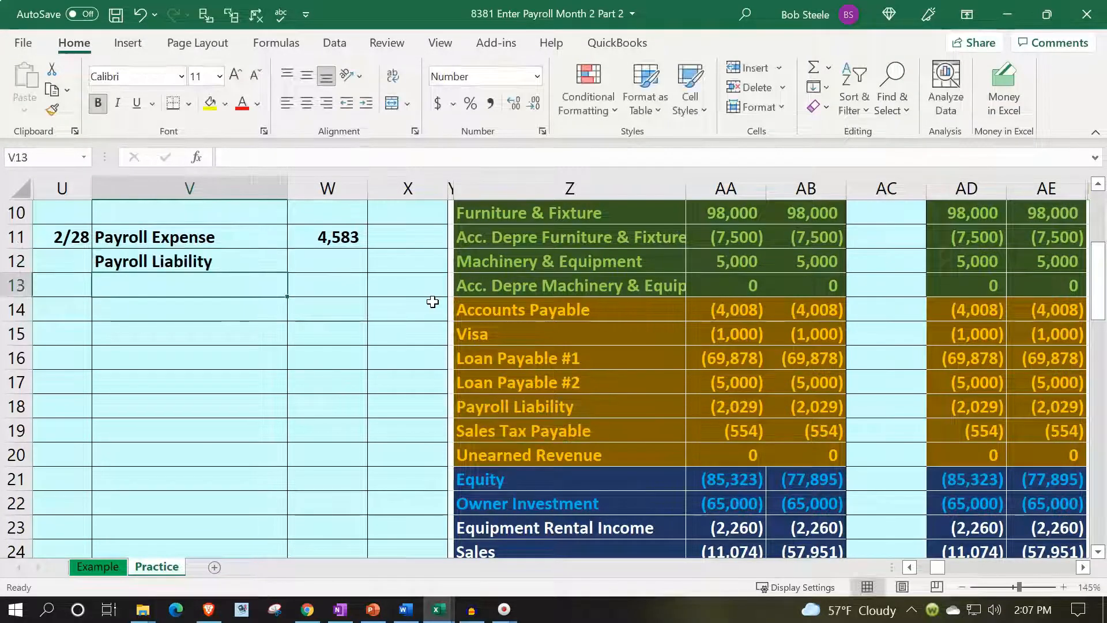
Try to enter the Payroll Liability credit in X12 as the negative sum of GA19:GC190.
key(Right)
key(Right)
key(Up)
text(-)
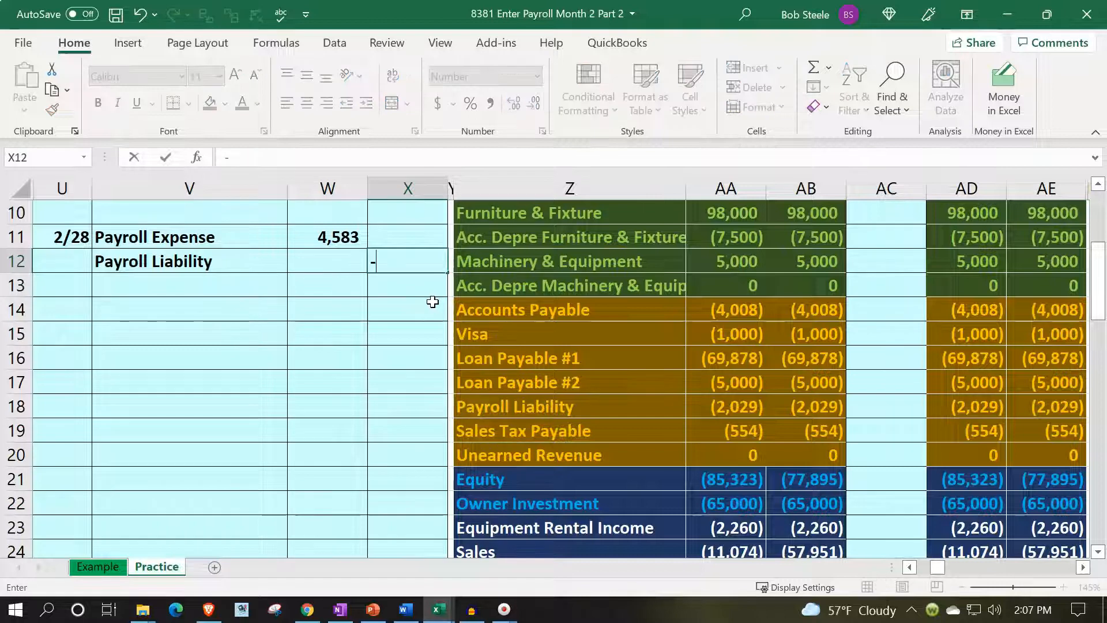
text(sum()
key(Down)
key(Down)
key(Right)
key(Right)
key(Right)
key(Right)
key(Right)
key(Right)
key(Right)
key(Right)
key(Right)
key(Right)
key(Right)
key(Right)
key(Right)
key(Down)
key(Down)
key(Down)
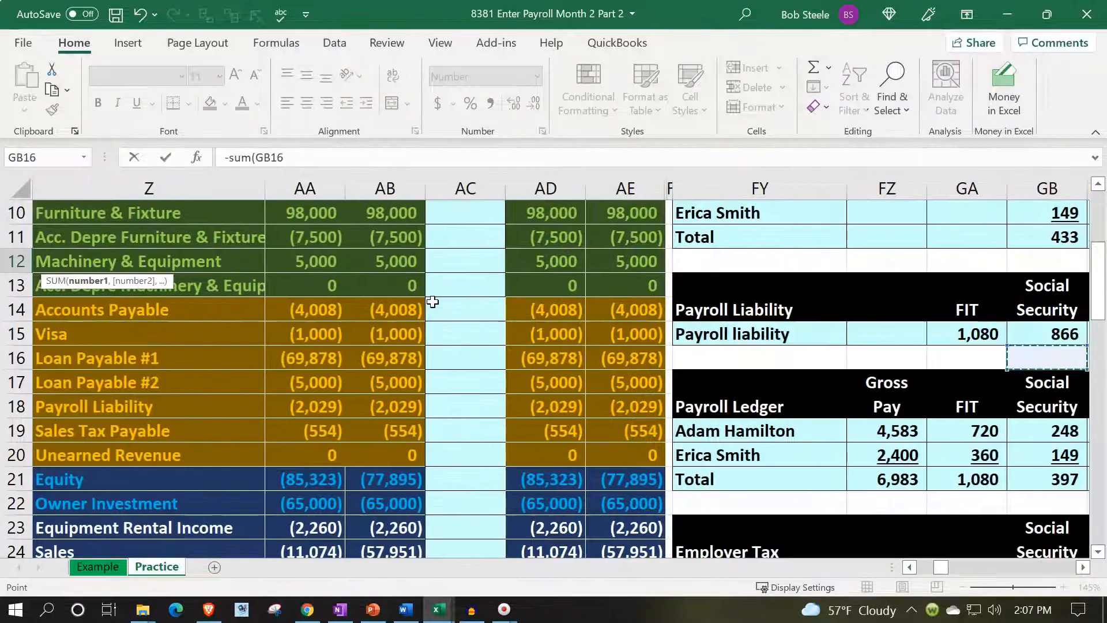
key(Down)
key(Down)
key(Left)
key(Left)
key(shift+Right)
key(shift+Right)
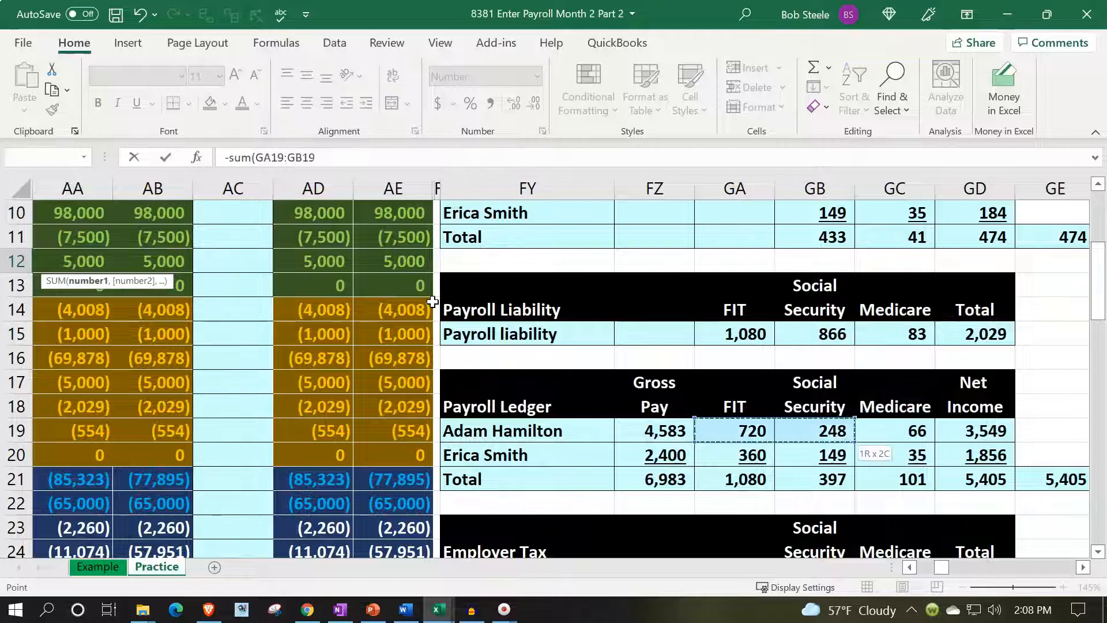
text(0)
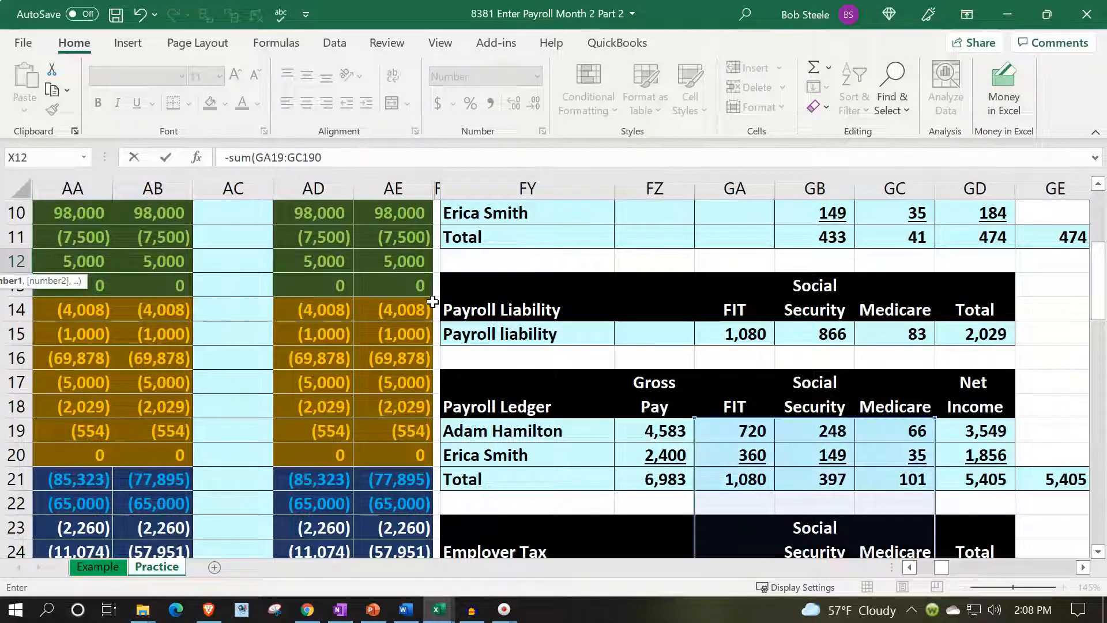
key(Return)
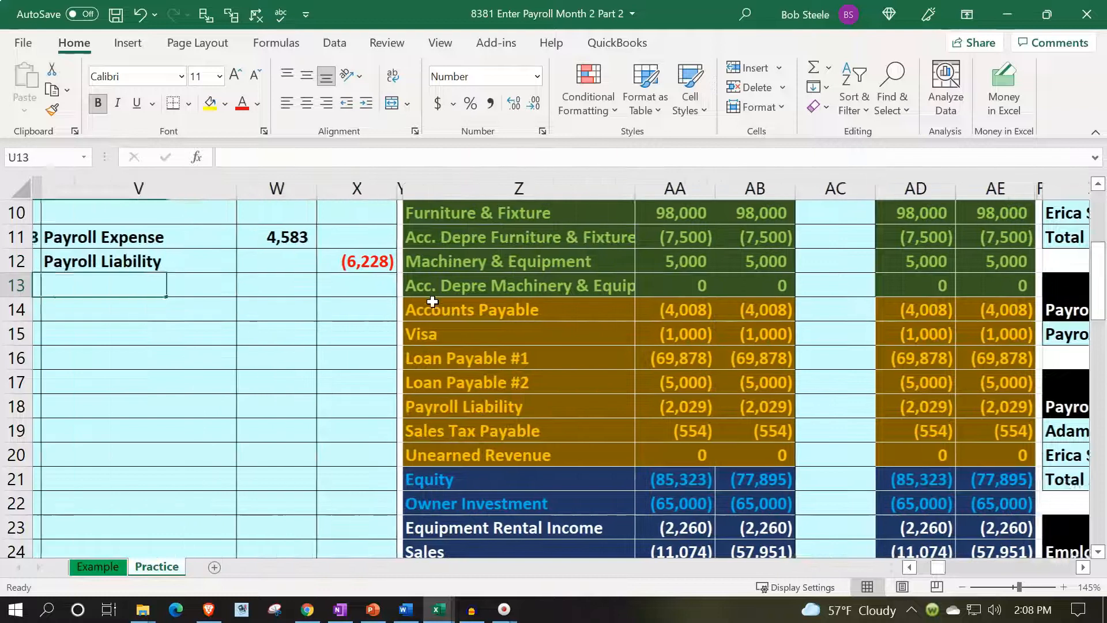
Re-enter the Payroll Liability credit in X12 as the negative sum of the first employee's withholdings in GA19:GC19.
key(Right)
key(Up)
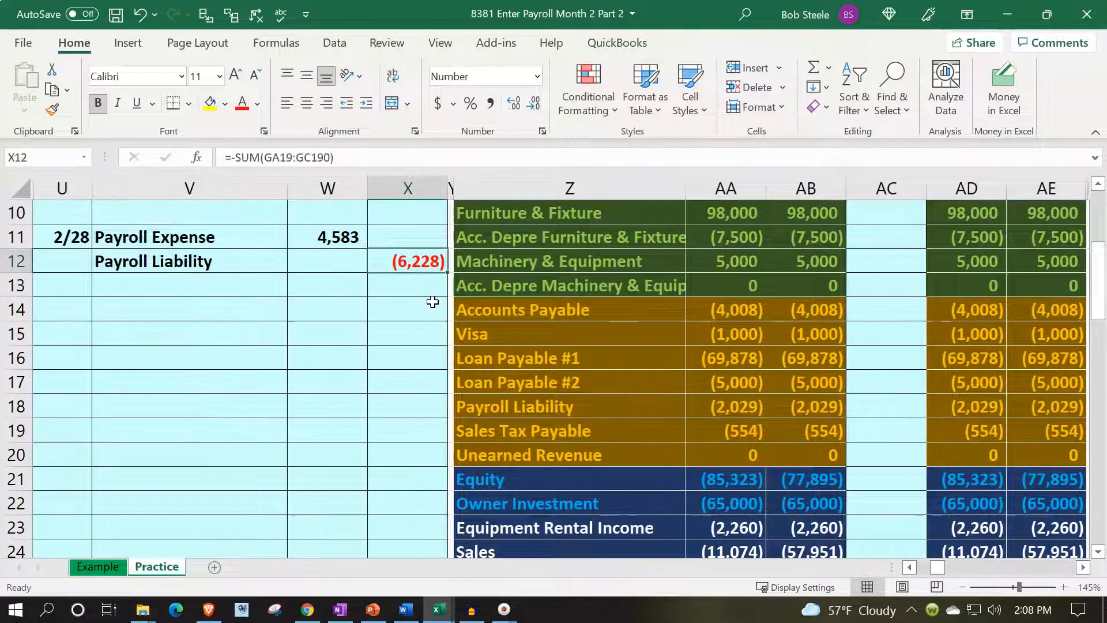
text(-sum()
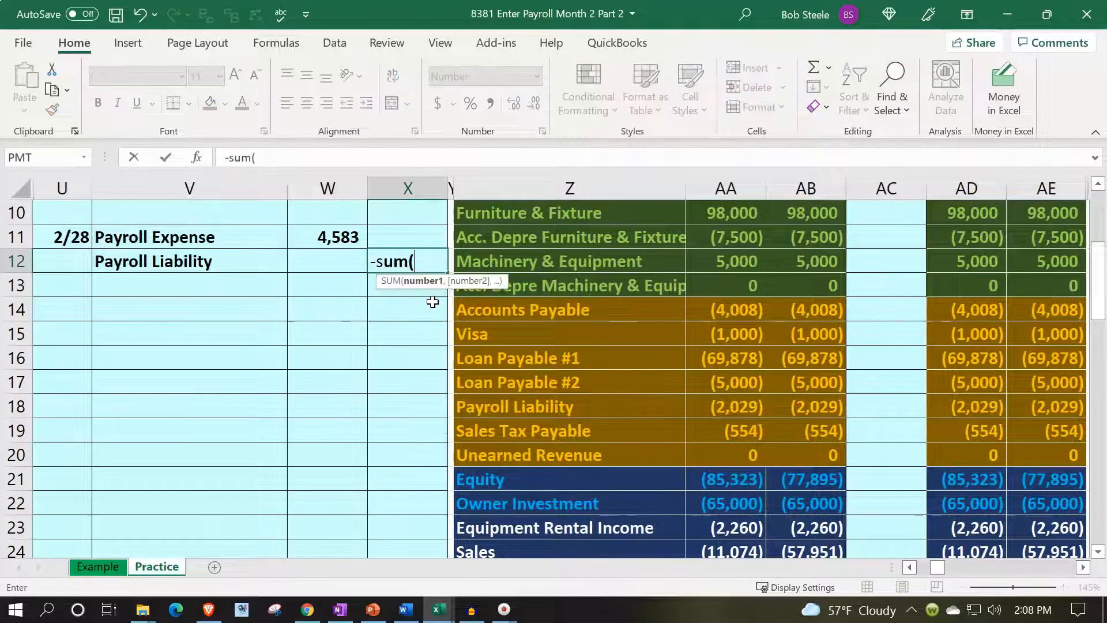
key(Right)
key(Right)
key(Right)
key(Right)
key(Right)
key(Right)
key(Right)
key(Right)
key(Right)
key(Right)
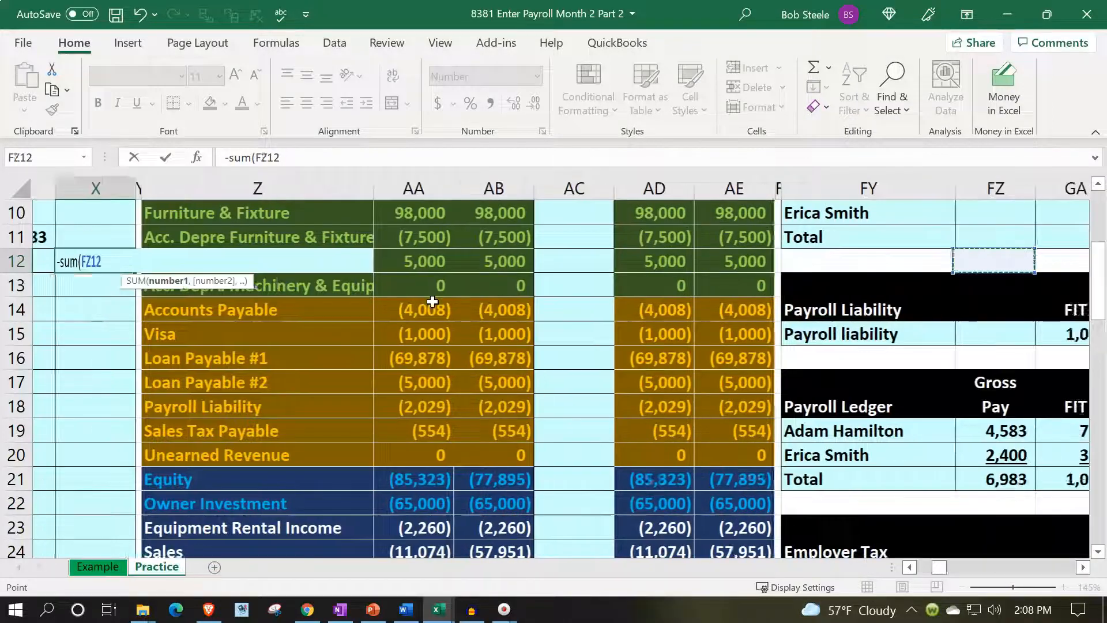
key(Right)
key(Right)
key(Right)
key(Right)
key(Right)
key(Down)
key(Down)
key(Down)
key(Down)
key(Down)
key(Down)
key(Down)
key(Left)
key(Left)
key(Left)
key(Left)
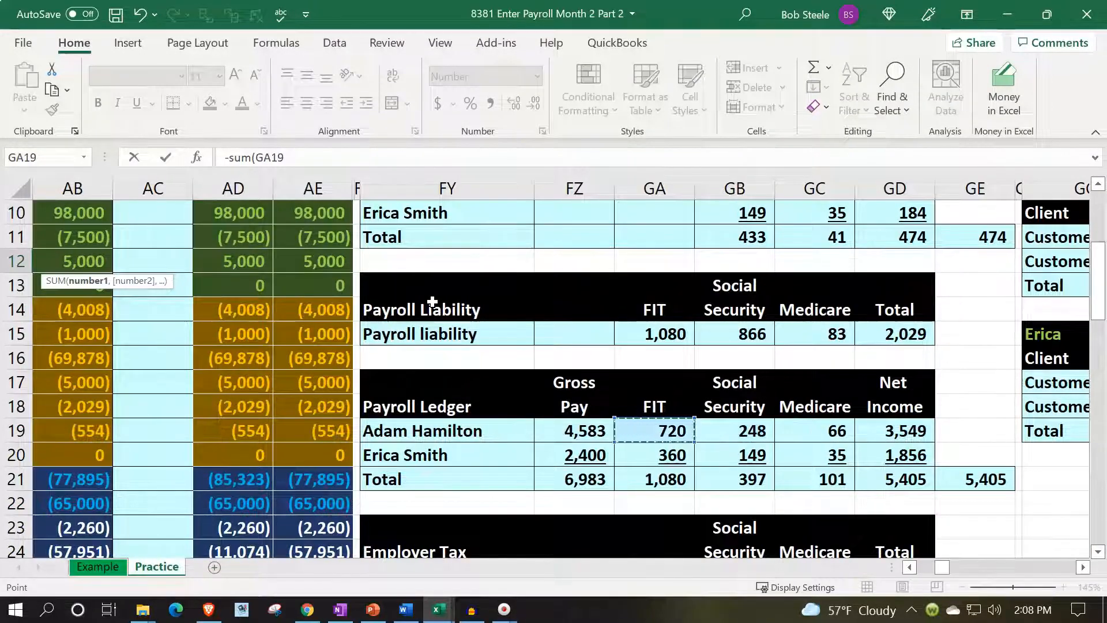
key(shift+Right)
key(shift+Right)
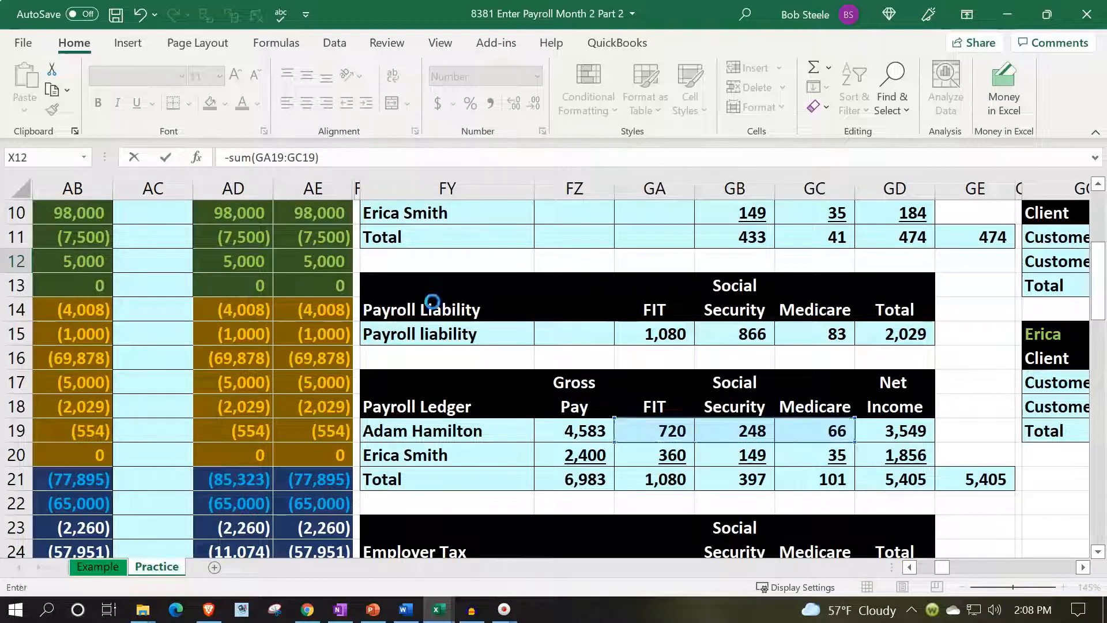
key(Return)
Enter the second credit account in V13 as a reference to Checking in Z4 of the trial balance.
key(Up)
key(Left)
key(Left)
key(Left)
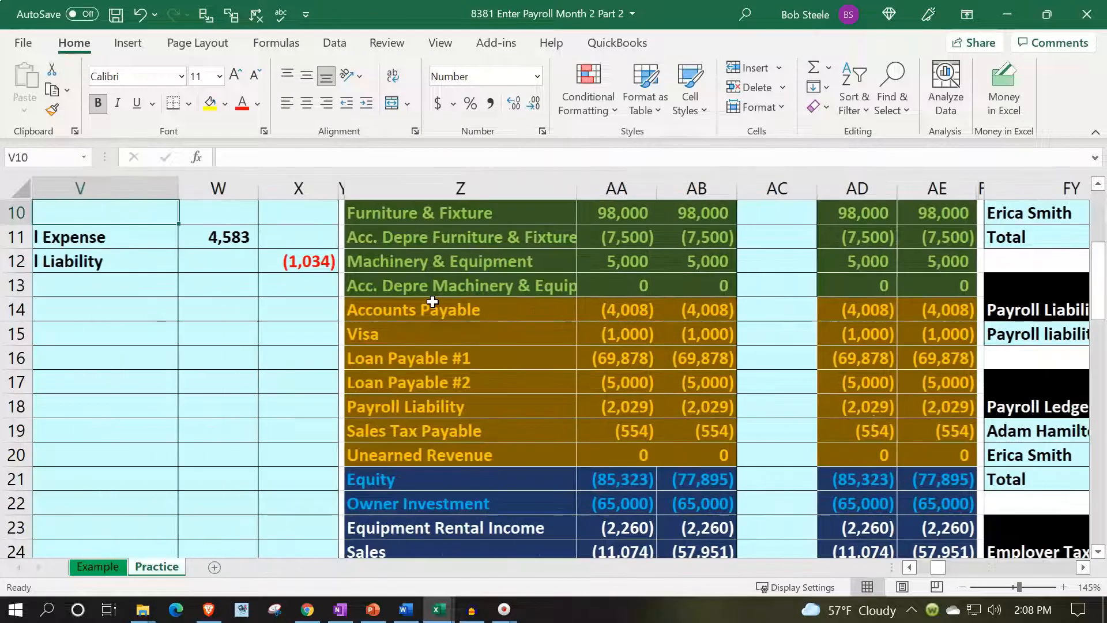
key(Down)
key(Right)
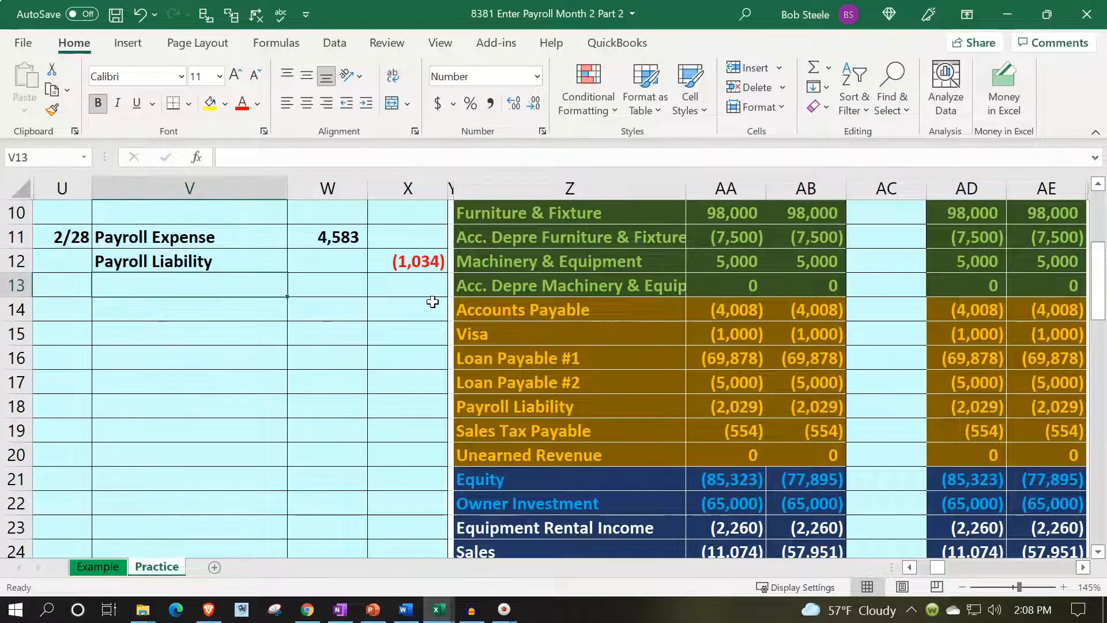
text(=)
key(Right)
key(Right)
key(Right)
key(Up)
key(Up)
key(Up)
key(Up)
key(Up)
key(Up)
key(Up)
key(Up)
key(Up)
key(Up)
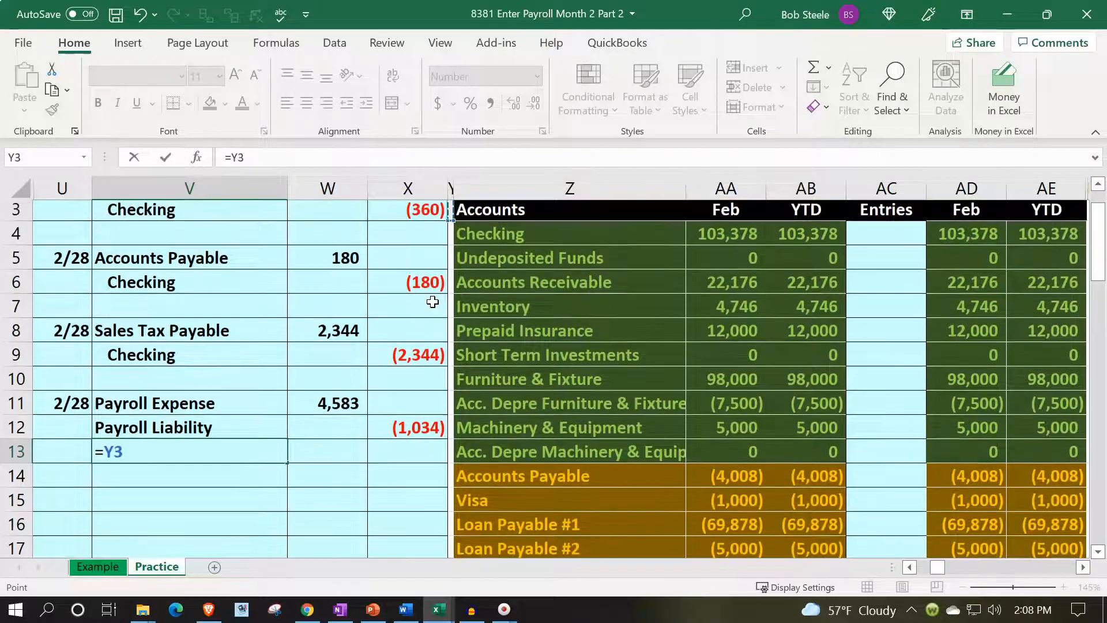
key(Down)
key(Right)
key(Return)
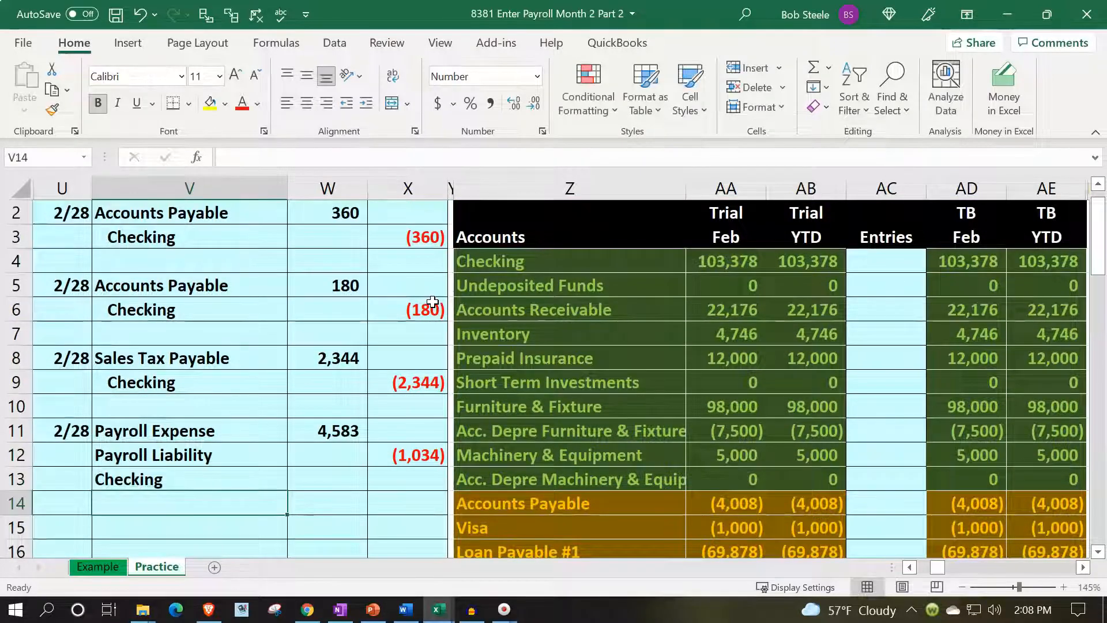
Indent the two credit accounts, Payroll Liability and Checking, in V12:V13.
key(Up)
key(shift+Up)
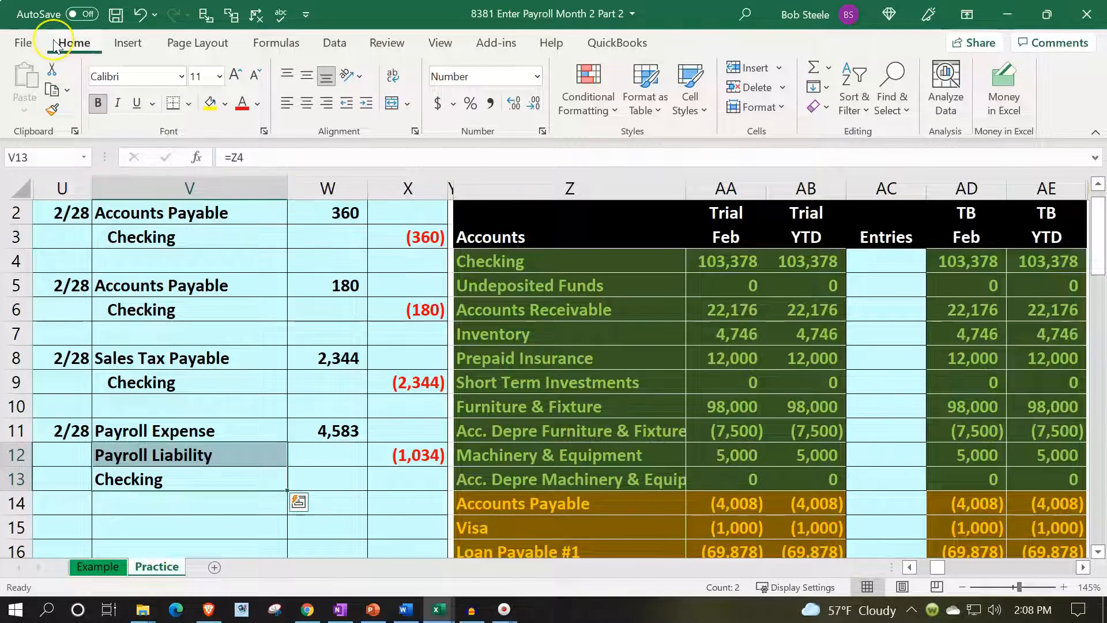
click(366, 103)
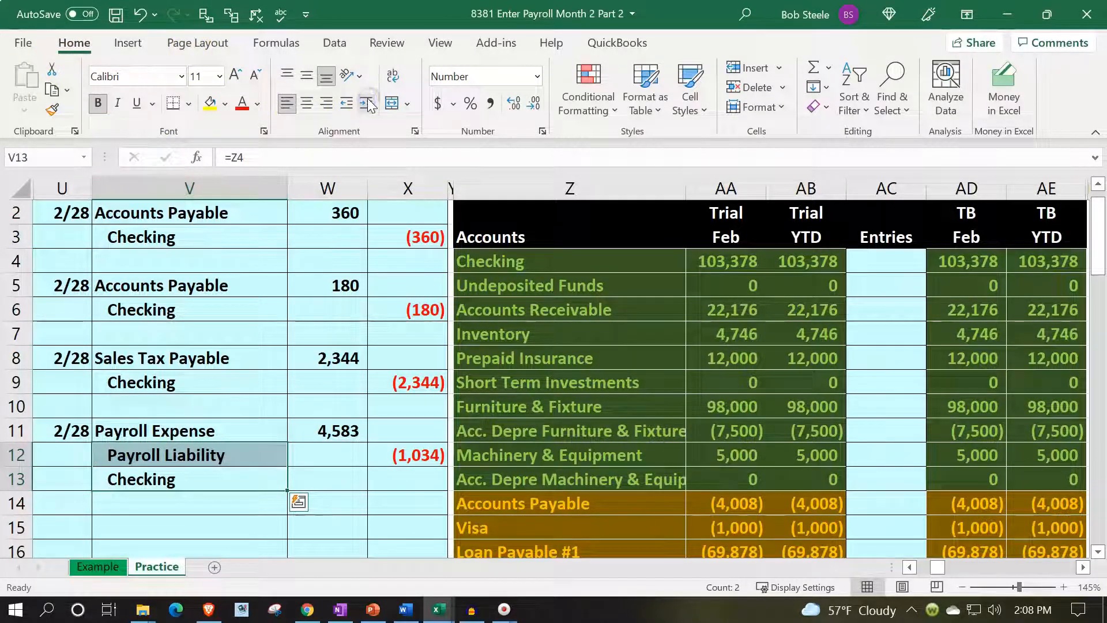
Calculate the Checking credit in X13 as the negative sum of W11:X12.
key(Right)
key(Right)
text(-sum()
key(Up)
key(shift+Up)
key(shift+Left)
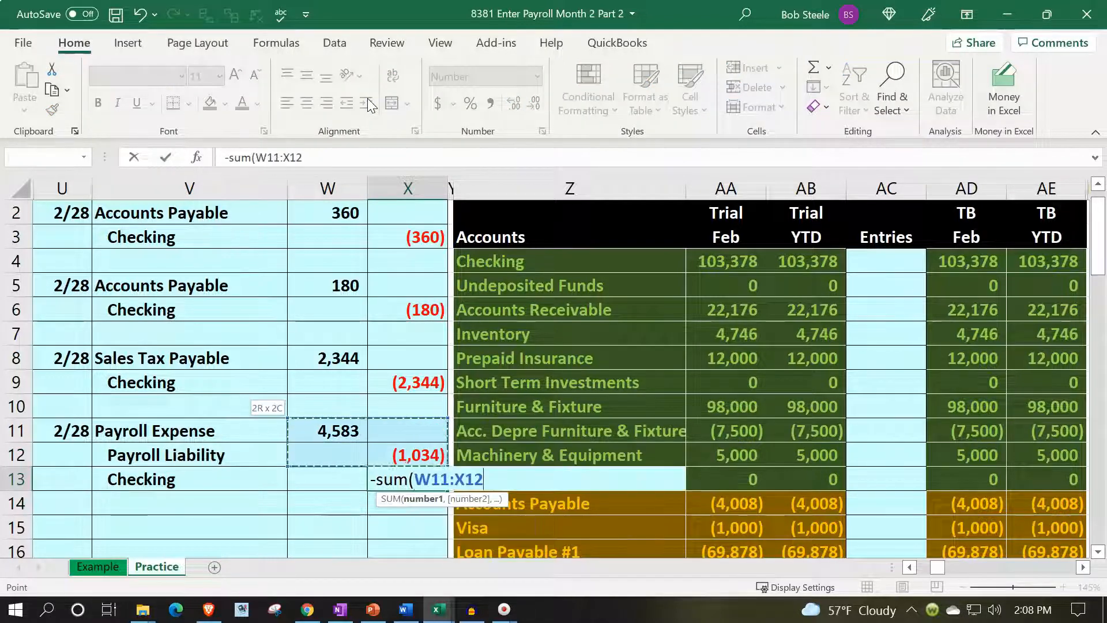
key(Return)
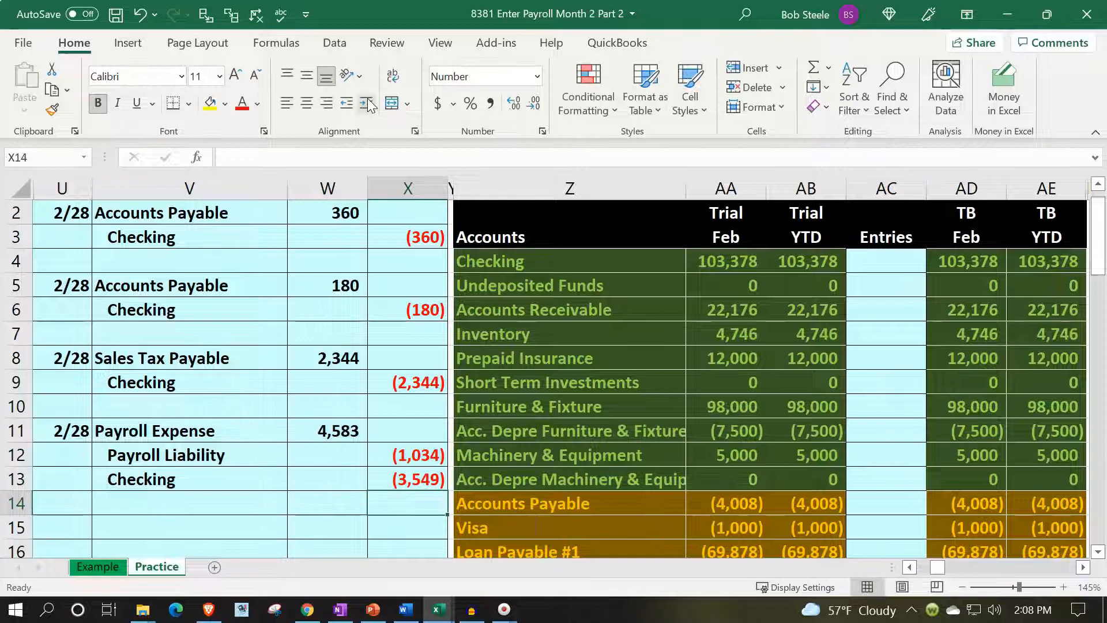
Examine the first employee's net income in GD3 of the first payroll ledger against the Checking credit.
key(Right)
key(Right)
key(Right)
key(Right)
key(Right)
key(Right)
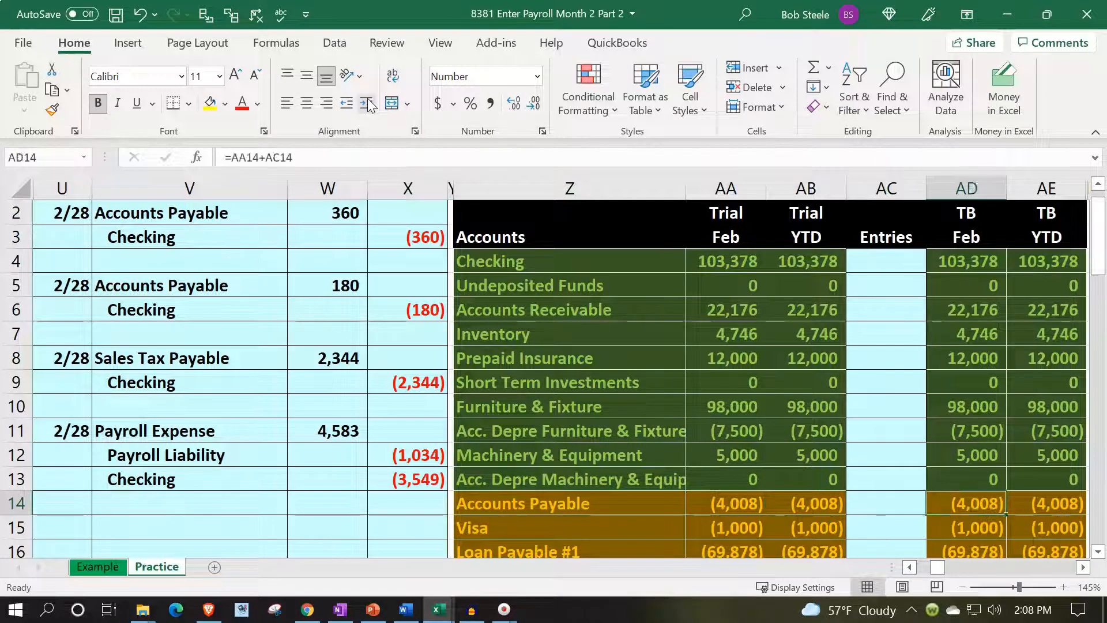
key(Right)
key(Right)
key(Right)
key(Right)
key(Right)
key(Right)
key(Right)
key(Right)
key(Right)
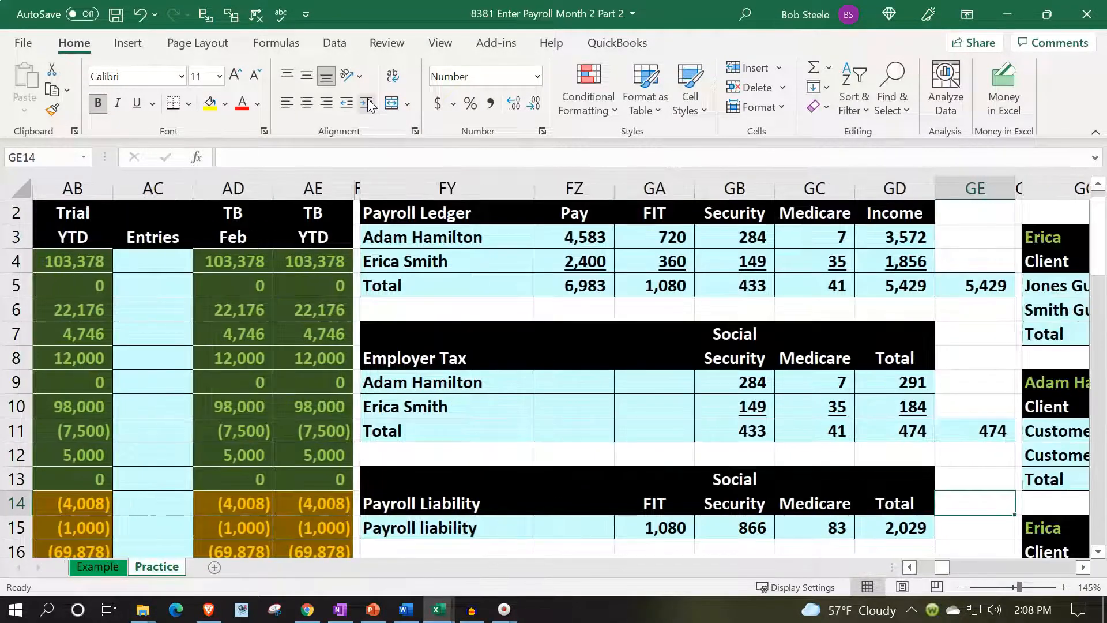
key(Right)
key(Right)
key(Left)
key(Left)
key(Up)
key(Up)
key(Up)
key(Up)
key(Up)
key(Up)
key(Up)
key(Up)
key(Up)
key(Up)
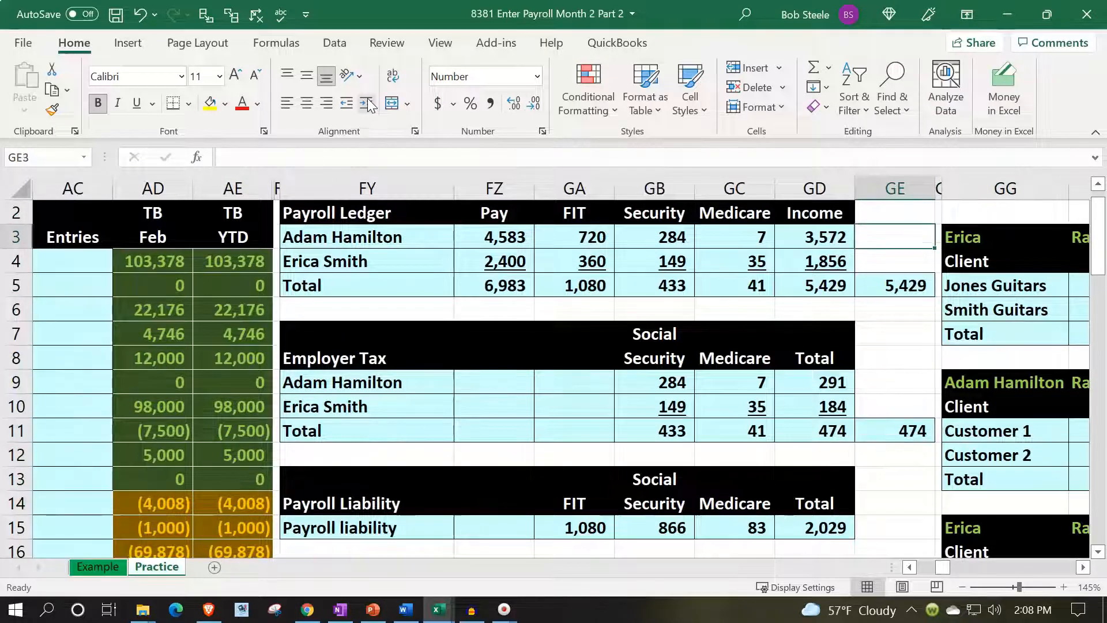
key(Left)
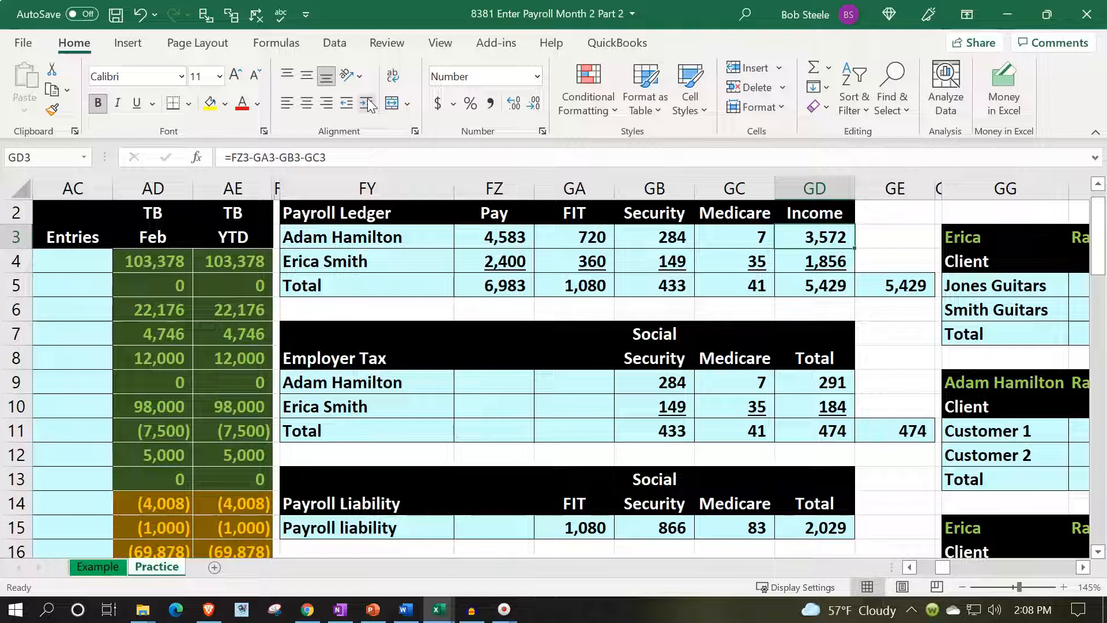
key(Left)
key(Left)
key(Left)
key(Left)
key(Left)
key(Left)
key(Left)
key(Left)
key(Left)
key(Left)
key(Left)
key(Left)
key(Left)
key(Left)
key(Left)
key(Left)
key(Left)
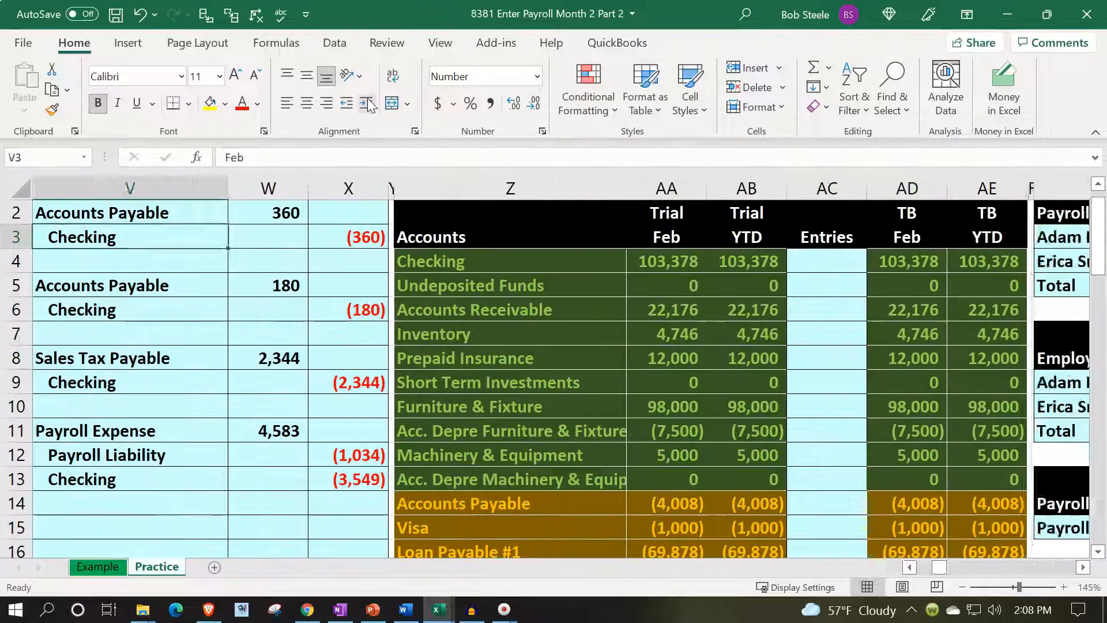
Check the first employee's net income in GD19 of the second payroll ledger against the Checking credit.
key(Down)
key(Down)
key(Down)
key(Down)
key(Right)
key(Right)
key(Right)
key(Right)
key(Right)
key(Right)
key(Right)
key(Right)
key(Right)
key(Right)
key(Right)
key(Right)
key(Right)
key(Right)
key(Right)
key(Right)
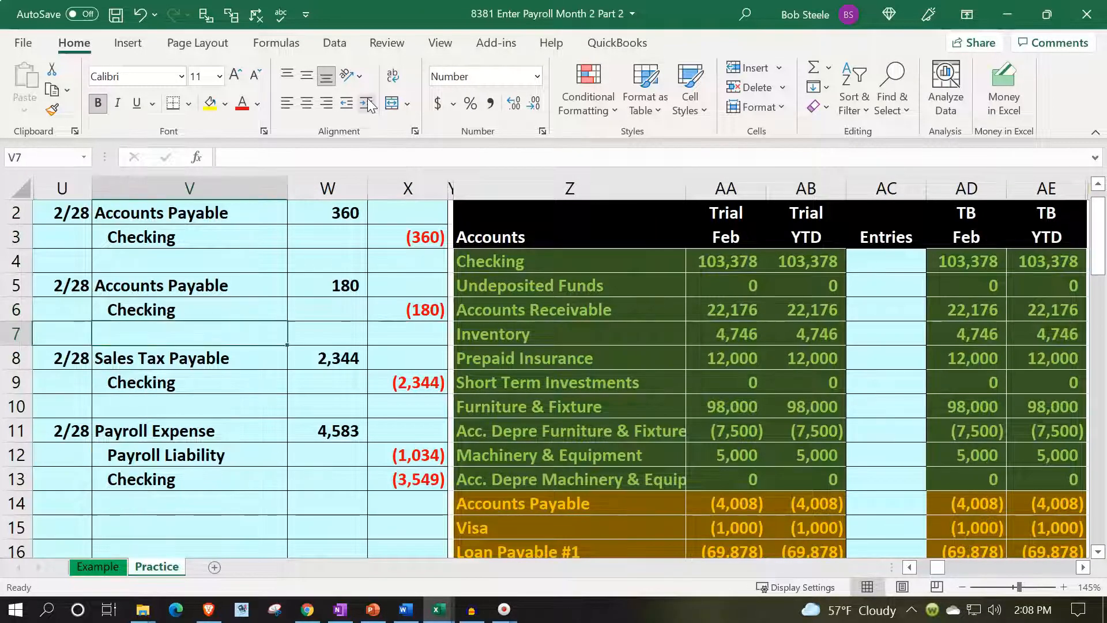
key(Right)
key(Right)
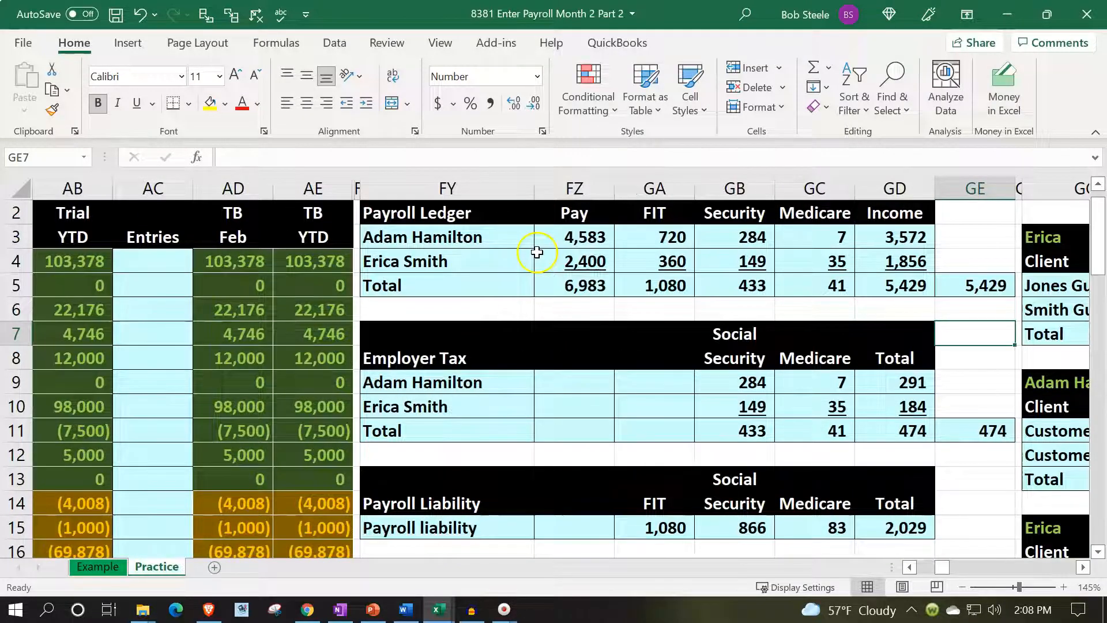
scroll(773, 329, down, 3)
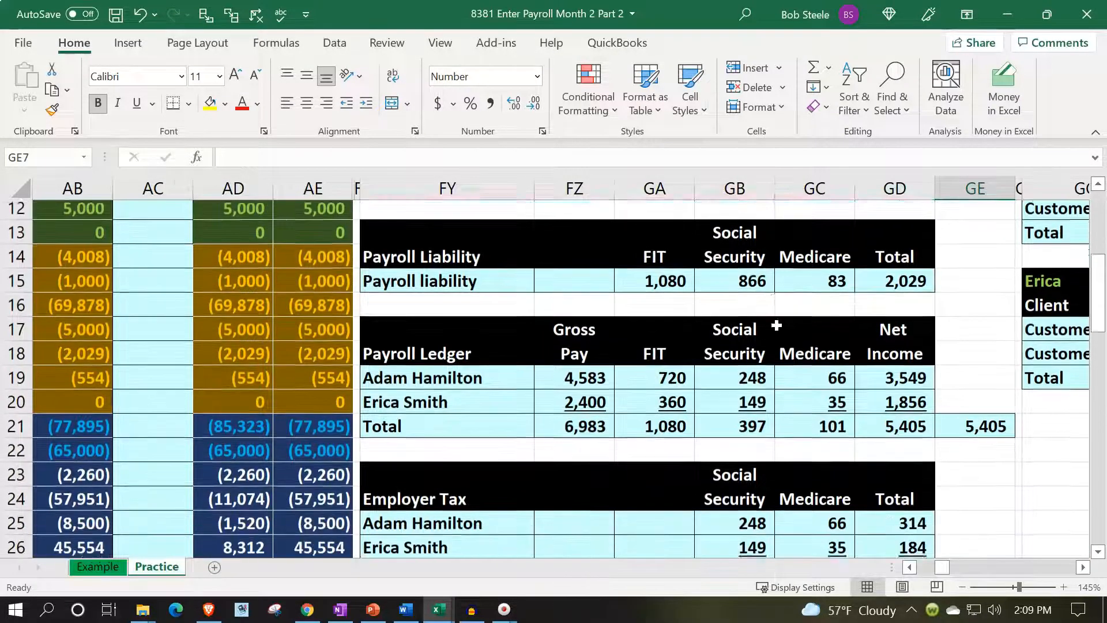
scroll(777, 326, down, 2)
click(879, 262)
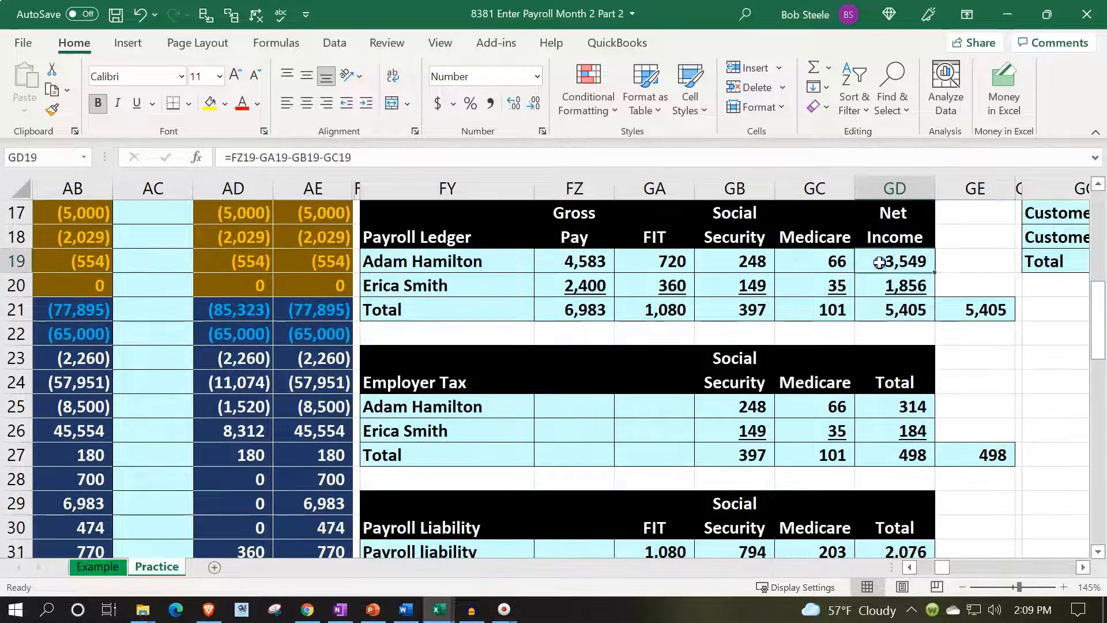
key(Left)
key(Left)
key(Left)
key(Left)
key(Left)
key(Left)
key(Left)
key(Left)
key(Left)
key(Left)
key(Left)
key(Left)
key(Left)
key(Left)
key(Left)
key(Left)
key(Left)
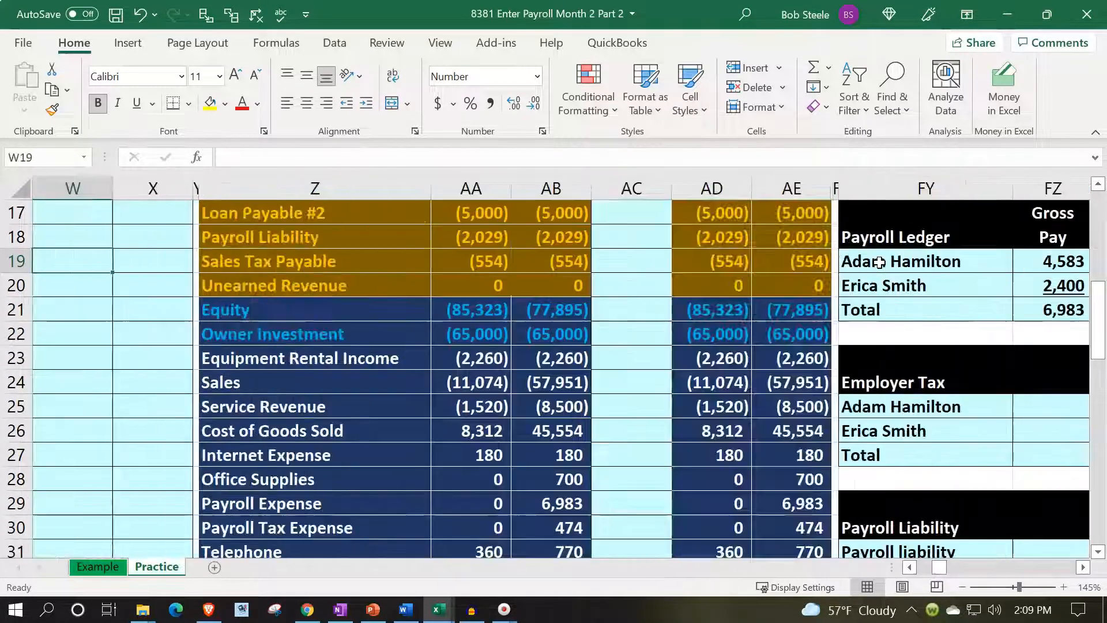
Date the next journal entry in U15 with a reference to the 2/28 date of the payroll entry above.
key(Up)
key(Up)
key(Up)
key(Up)
key(Up)
key(Up)
key(Up)
key(Up)
key(Right)
key(Right)
key(Right)
key(Down)
key(Down)
key(Down)
key(Down)
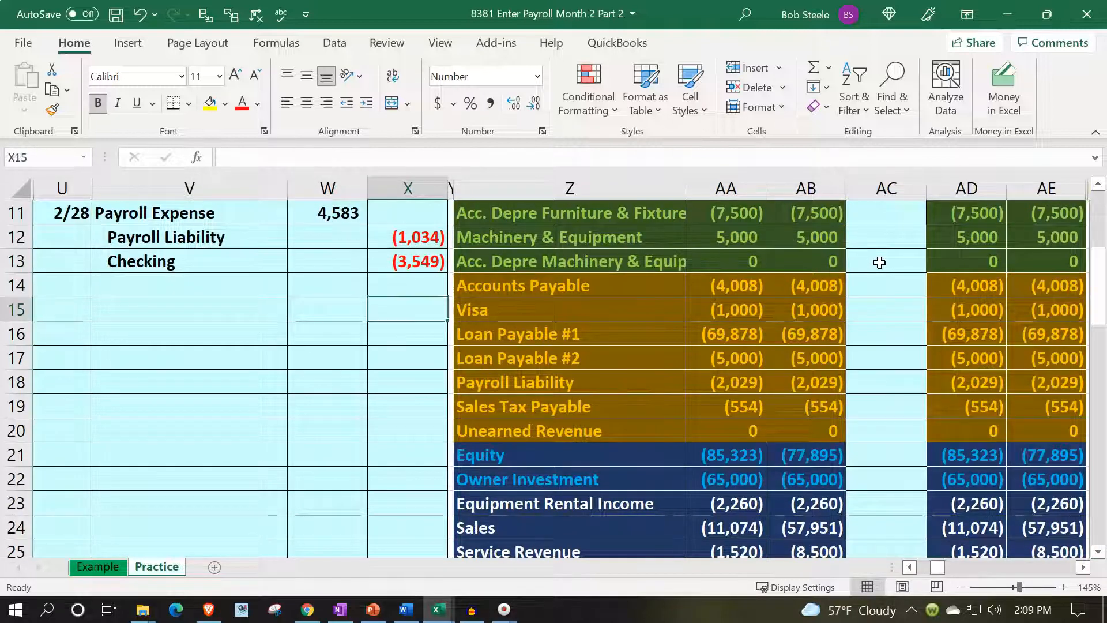
key(Left)
key(Left)
key(Left)
text(=)
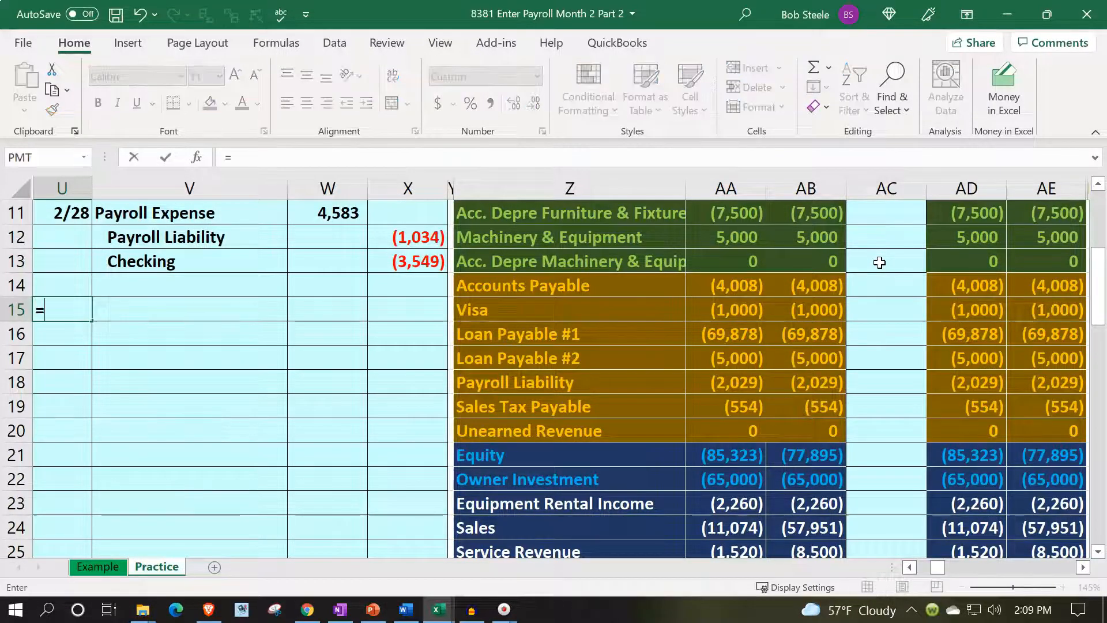
key(Up)
key(Up)
key(Up)
key(Up)
key(Tab)
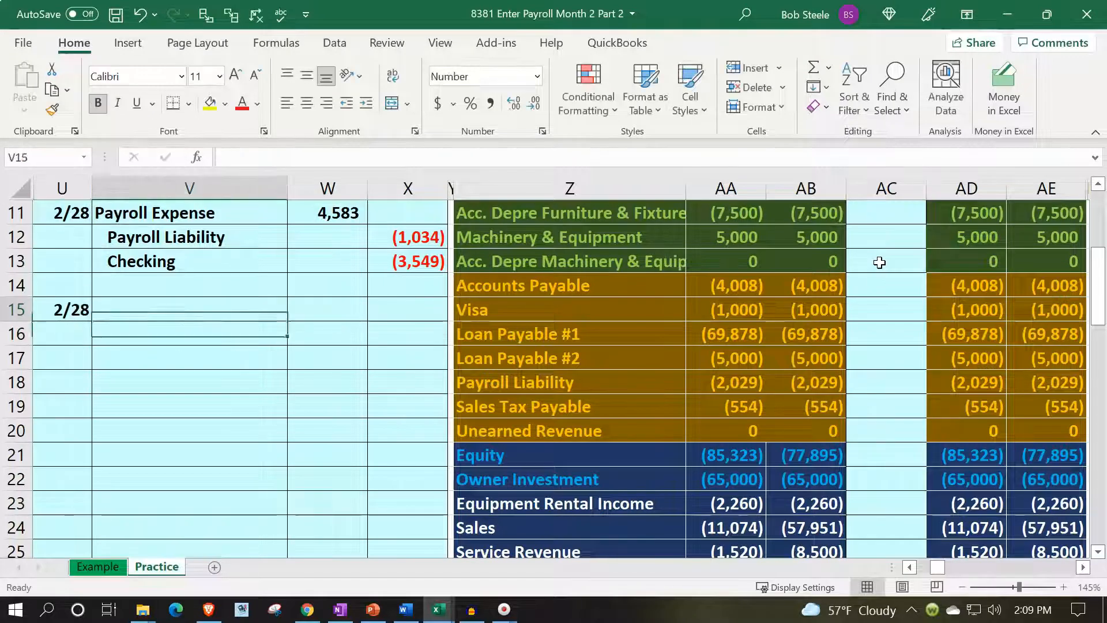
Enter the debit account in V15 as a reference to Payroll Expense in Z29 of the trial balance.
text(=)
key(Right)
key(Right)
key(Right)
key(Down)
key(Down)
key(Down)
key(Down)
key(Down)
key(Down)
key(Down)
key(Down)
key(Down)
key(Down)
key(Down)
key(Down)
key(Down)
key(Down)
key(Down)
key(Down)
key(Right)
key(Right)
key(Up)
key(Up)
key(Left)
key(Return)
key(Up)
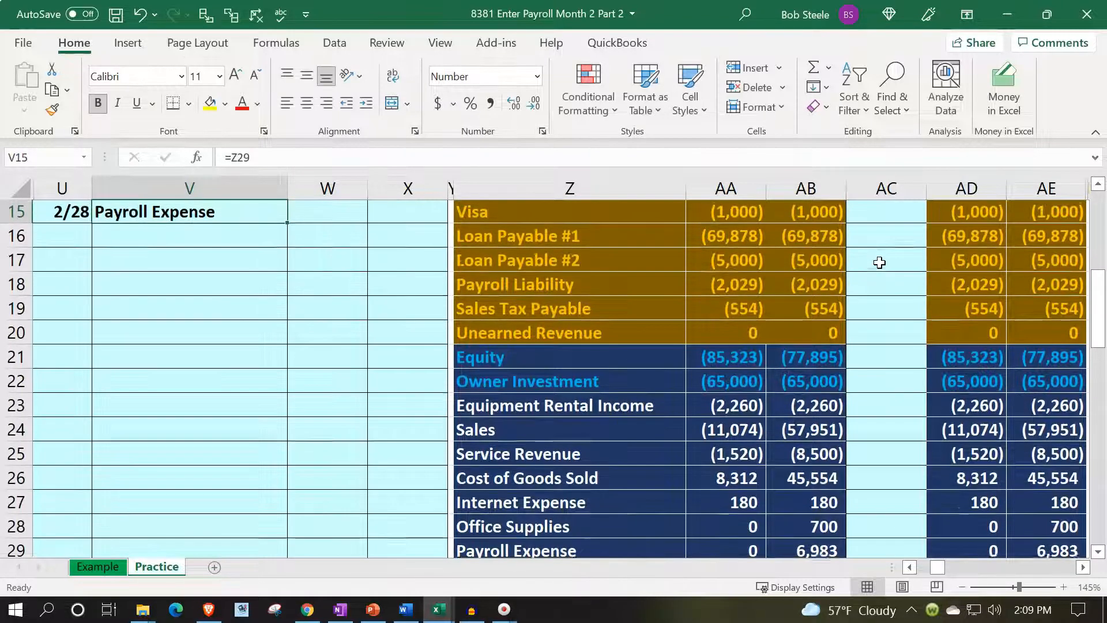
Set the Payroll Expense debit in W15 to reference the second employee's gross pay in FZ20.
key(Right)
text(=)
key(Right)
key(Right)
key(Right)
key(Right)
key(Right)
key(Right)
key(Right)
key(Right)
key(Right)
key(Right)
key(Right)
key(Right)
key(Right)
key(Right)
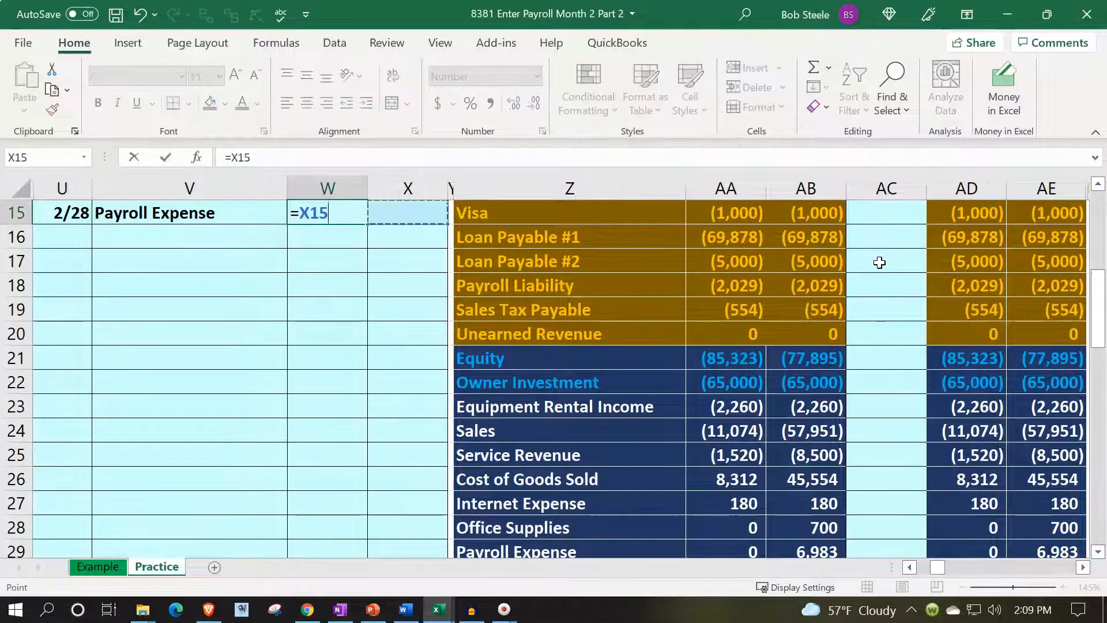
key(Right)
key(Down)
key(Down)
key(Down)
key(Down)
key(Down)
key(Left)
key(Left)
key(Left)
key(Left)
key(Left)
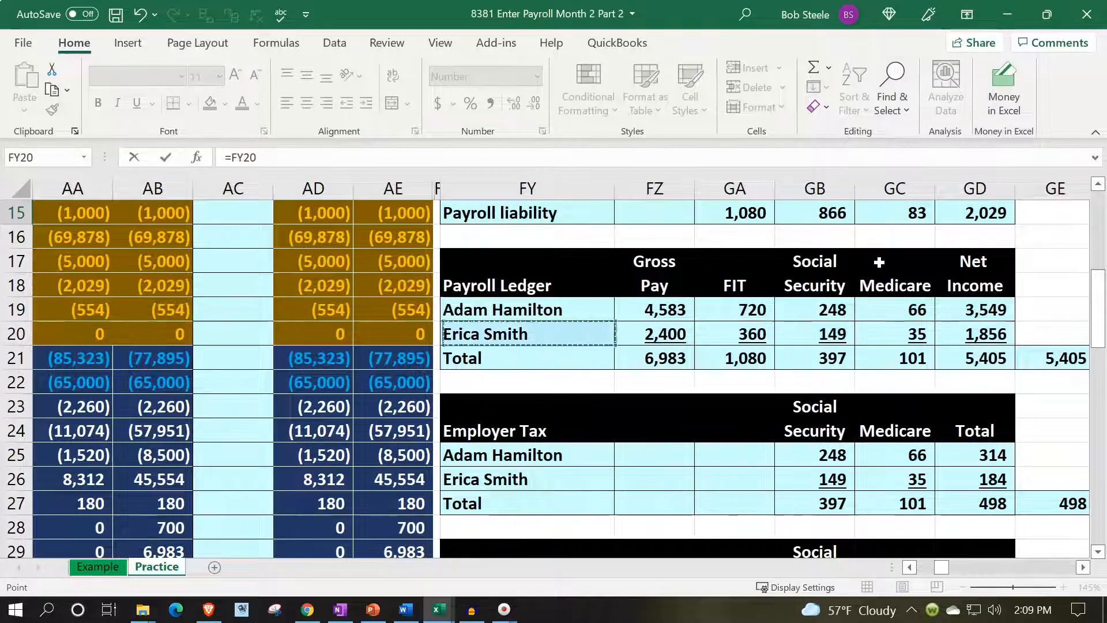
key(Right)
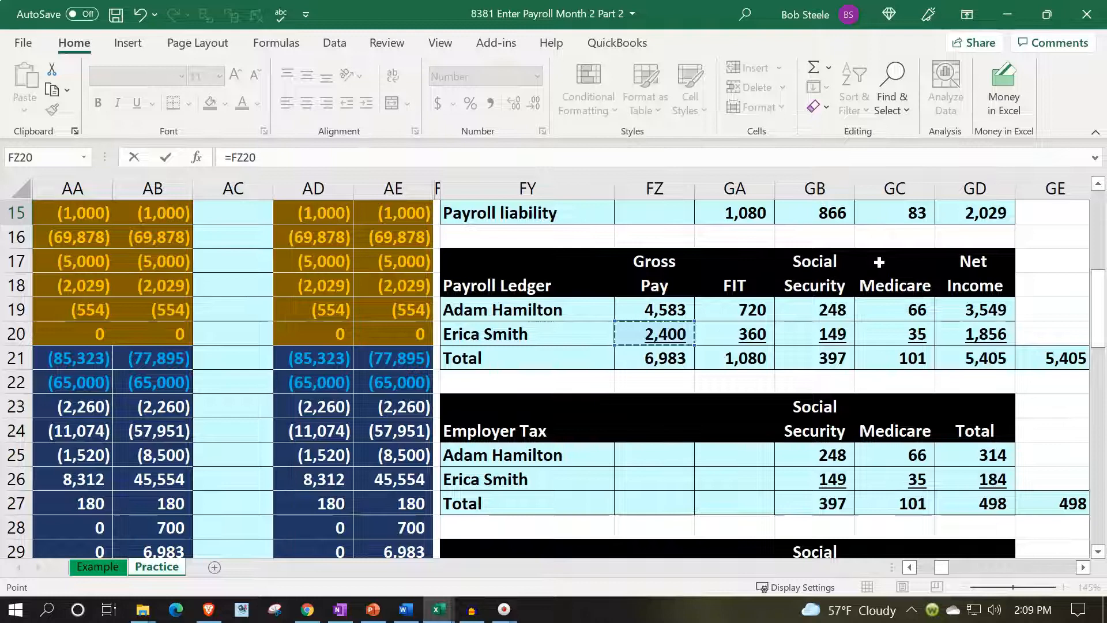
key(Return)
Enter the credit account in V16 as a reference to Payroll Liability in Z18 of the trial balance.
key(Left)
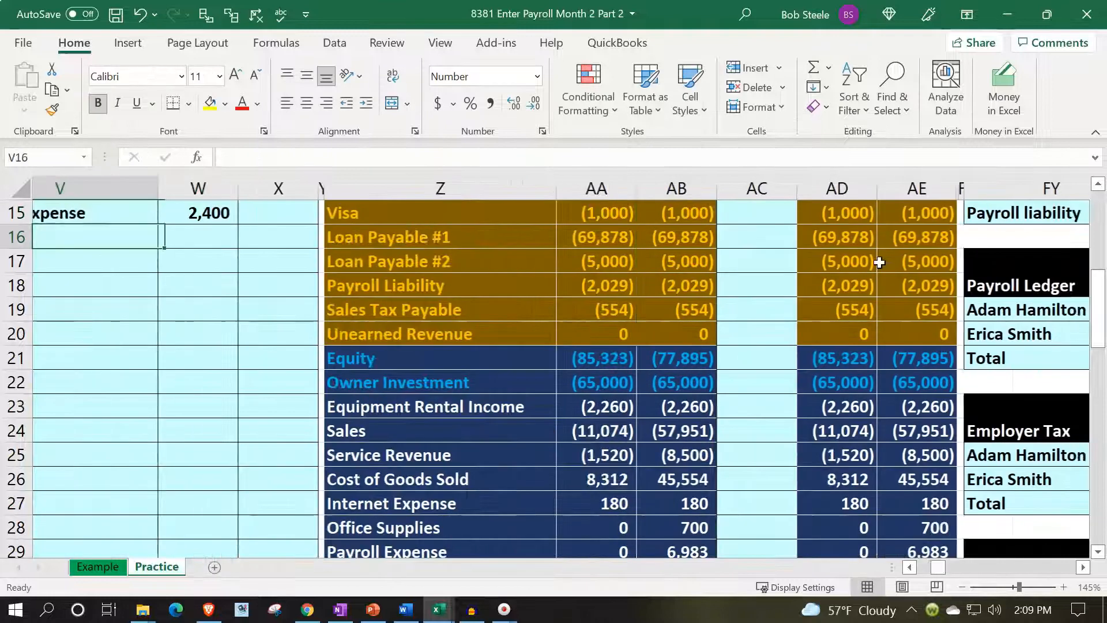
key(Up)
key(Down)
text(=)
key(Down)
key(Down)
key(Down)
key(Down)
key(Down)
key(Down)
key(Down)
key(Down)
key(Down)
key(Down)
key(Down)
key(Down)
key(Down)
key(Down)
key(Down)
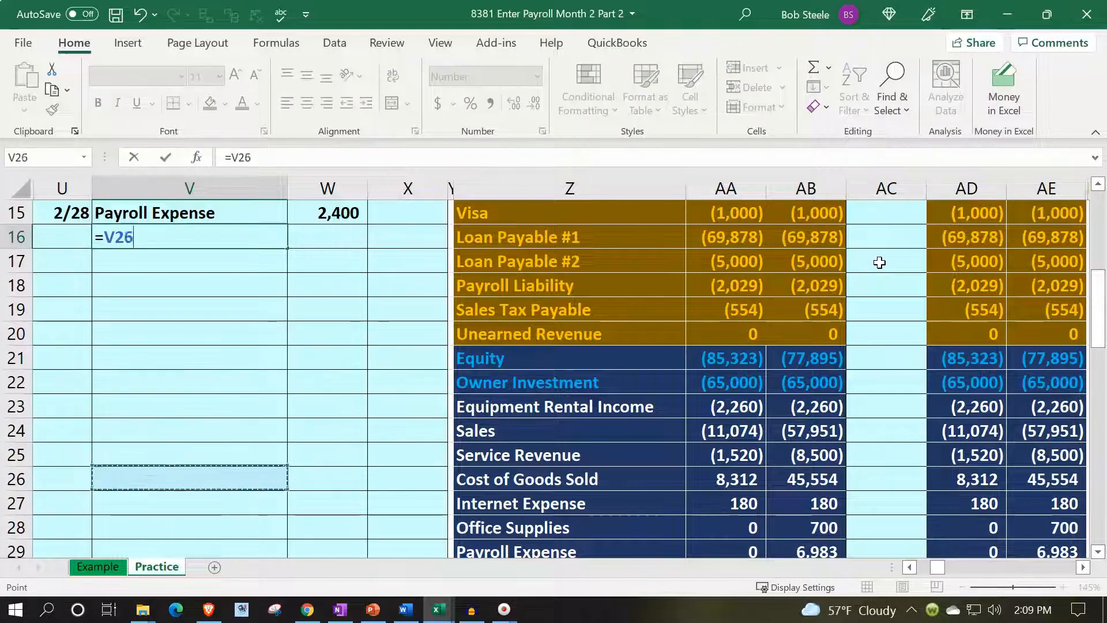
key(Right)
key(Up)
key(Up)
key(Up)
key(Up)
key(Up)
key(Up)
key(Up)
key(Up)
key(Up)
key(Up)
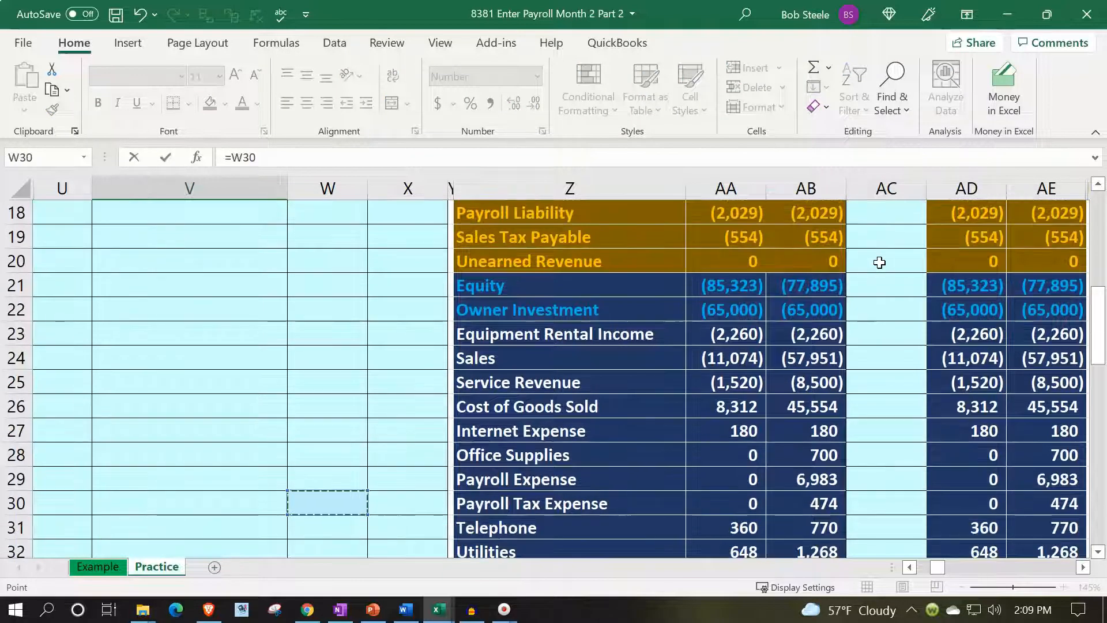
key(Right)
key(Right)
Set the Payroll Liability credit in X16 to the negative sum of the second employee's withholdings in GA20:GC20.
key(Right)
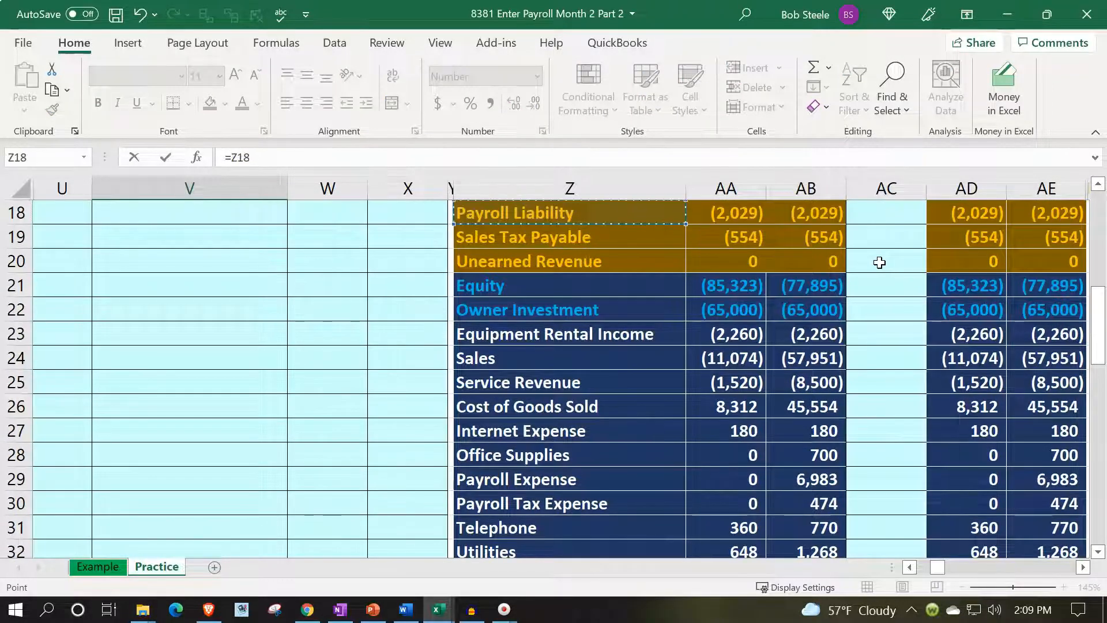
key(Return)
key(Up)
key(Up)
key(Down)
key(Right)
key(Right)
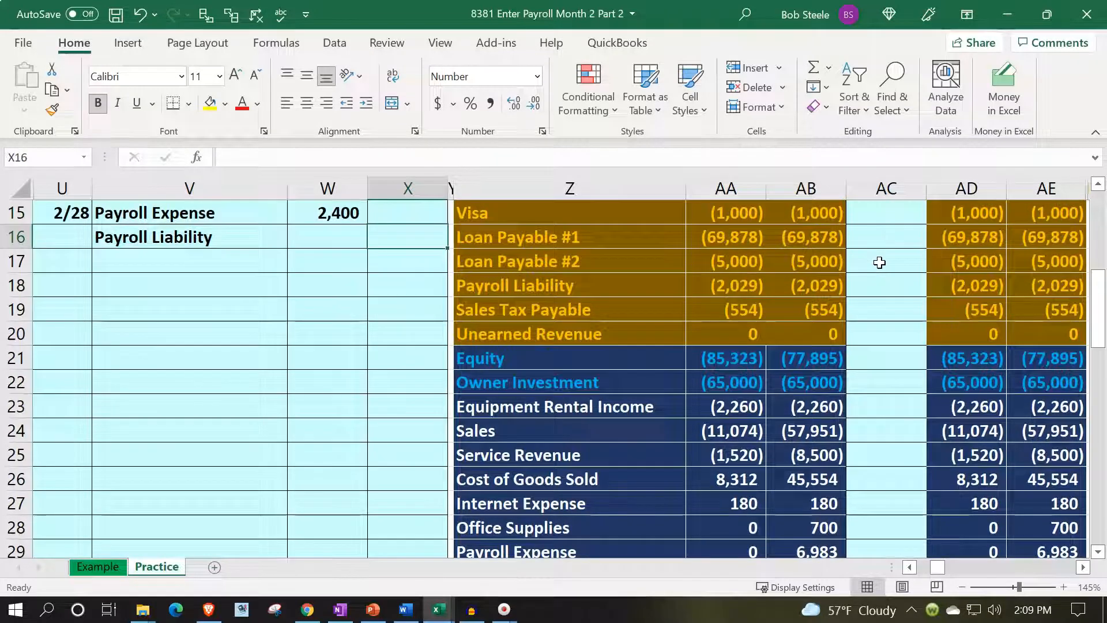
text(-sum()
key(Right)
key(Right)
key(Right)
key(Right)
key(Right)
key(Right)
key(Right)
key(Right)
key(Right)
key(Right)
key(Right)
key(Right)
key(Right)
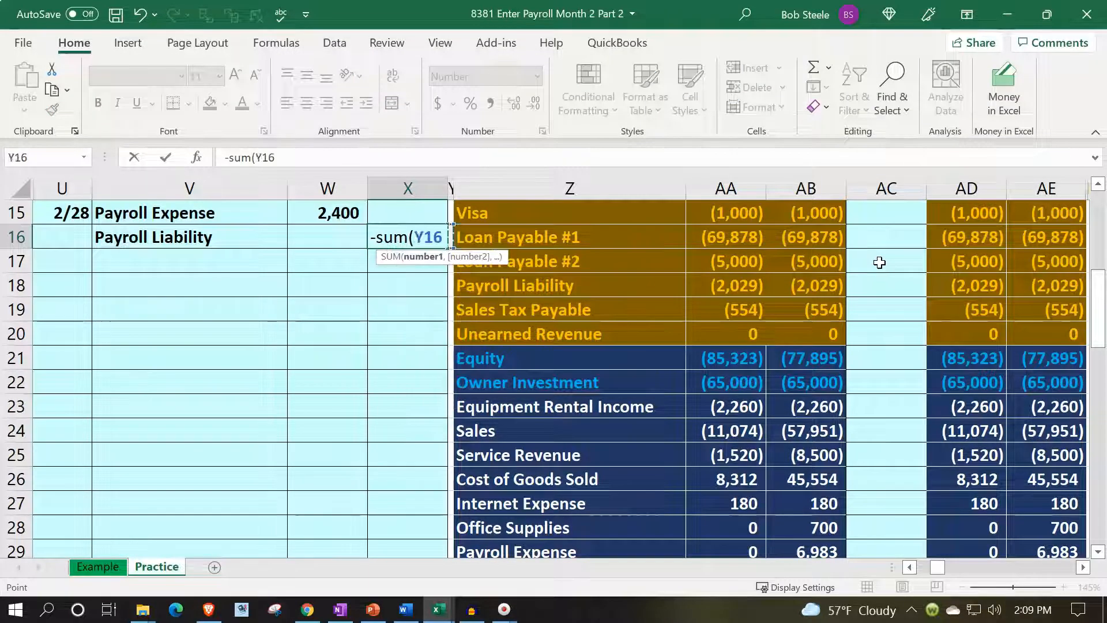
key(Right)
key(Down)
key(Down)
key(Down)
key(Down)
key(Down)
key(Down)
key(Down)
key(Down)
key(Down)
key(Down)
key(Down)
key(Down)
key(Down)
key(Down)
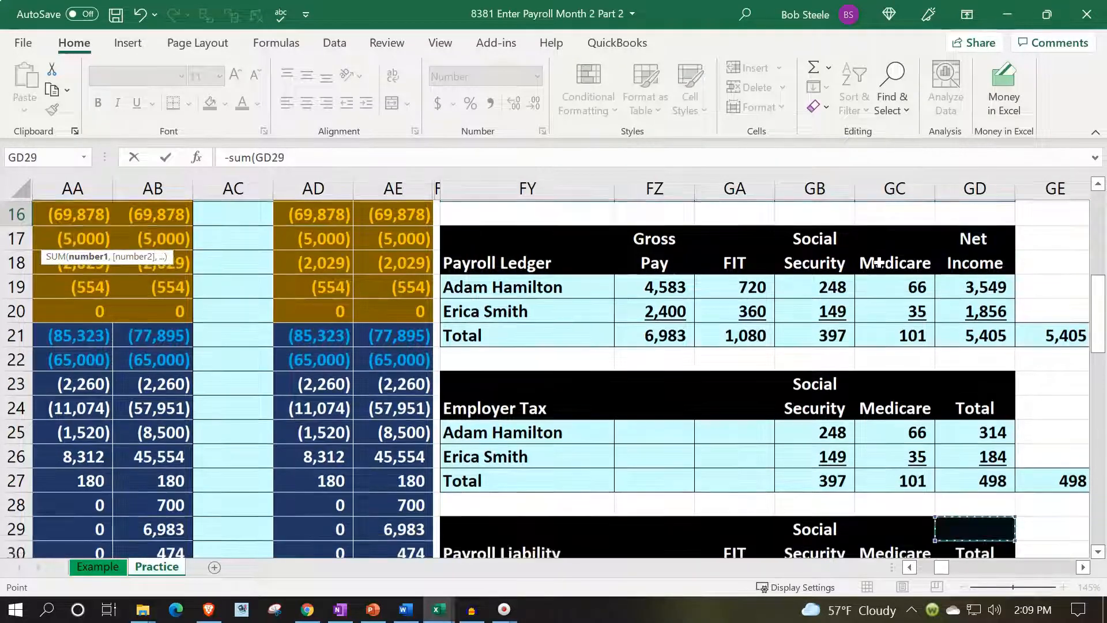
key(Up)
key(Up)
key(Up)
key(Left)
key(Up)
key(Up)
key(Up)
key(Left)
key(Left)
key(Up)
key(Up)
key(Up)
key(Up)
key(shift+Right)
key(shift+Right)
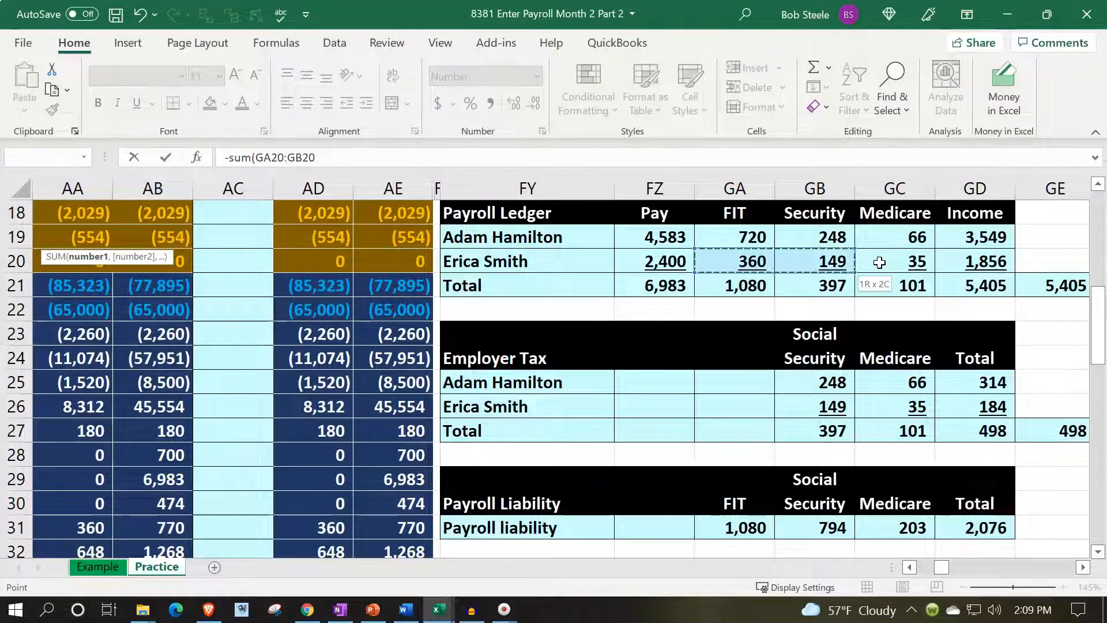
text())
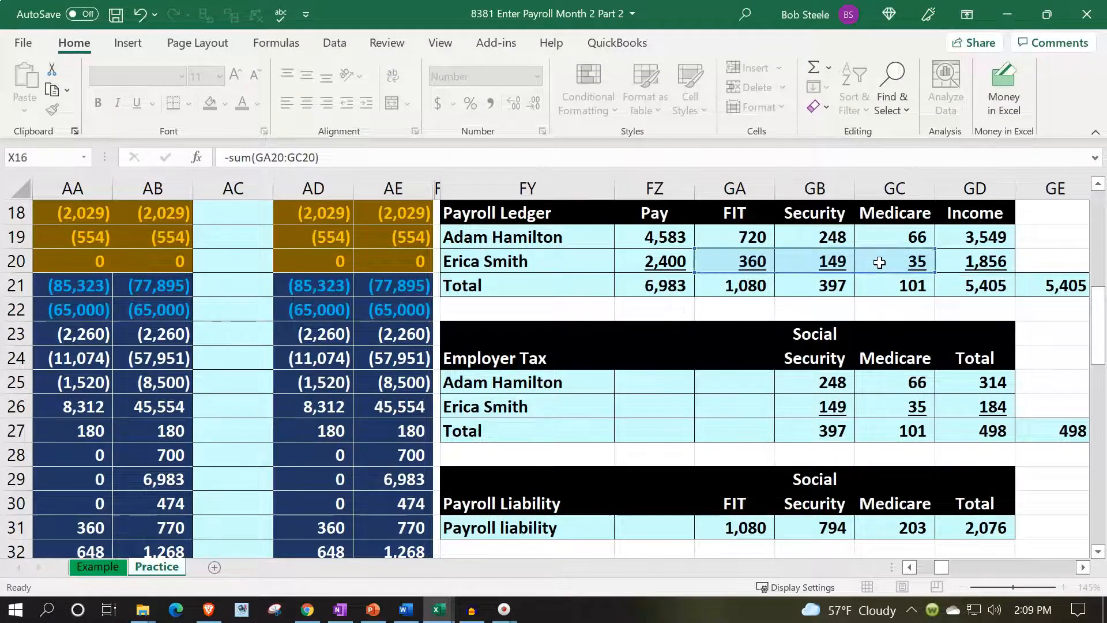
key(Return)
Enter the second credit account in V17 as a reference to Checking in Z4 of the trial balance.
key(Up)
key(Up)
key(Left)
key(Left)
key(Left)
key(Down)
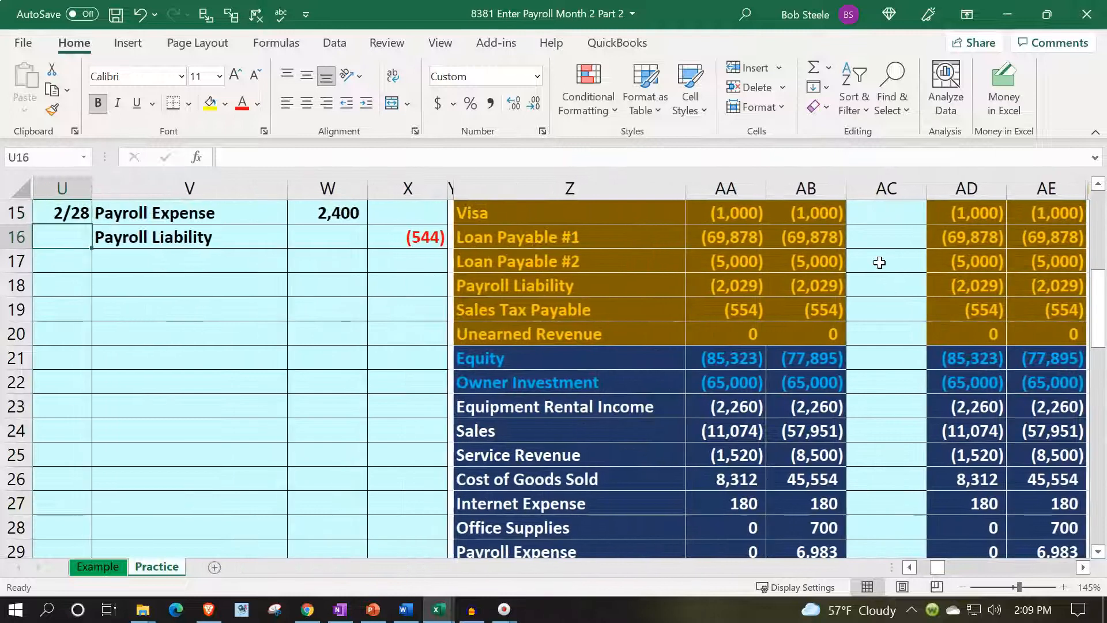
key(Down)
key(Right)
text(=)
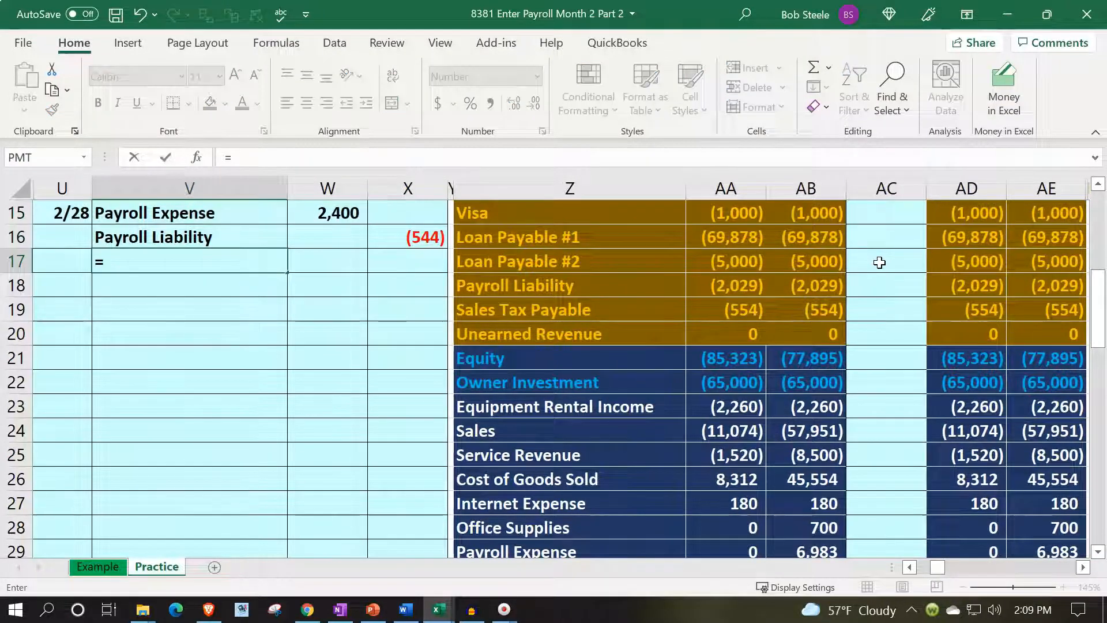
key(Right)
key(Right)
key(Right)
key(Right)
key(Up)
key(Up)
key(Up)
key(Up)
key(Up)
key(Up)
key(Up)
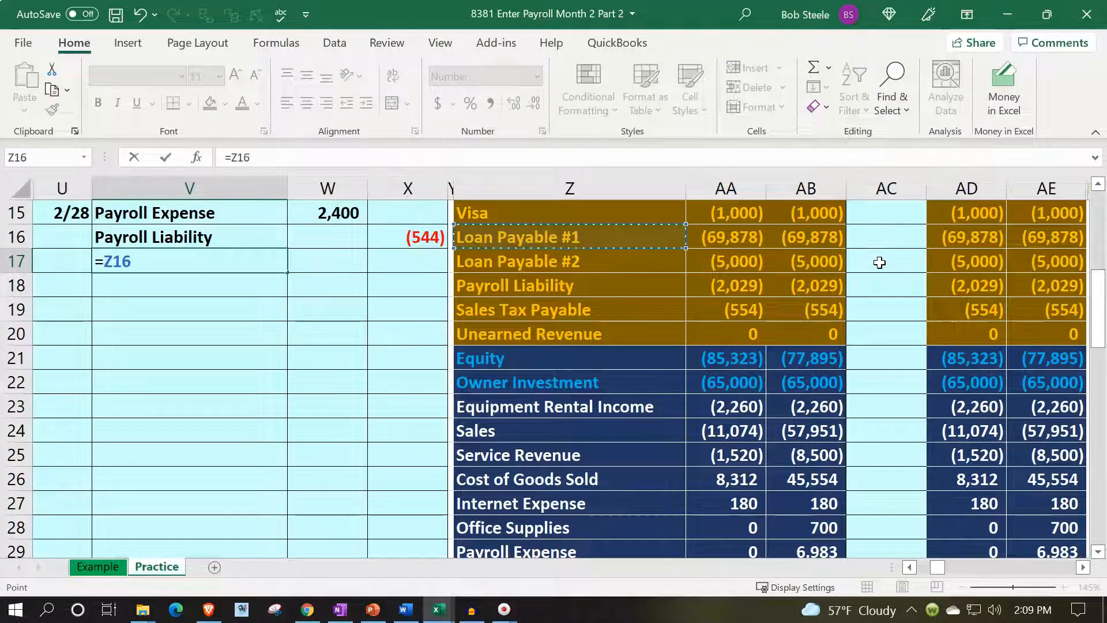
key(Up)
key(Up)
key(Up)
key(Up)
key(Up)
key(Up)
key(Up)
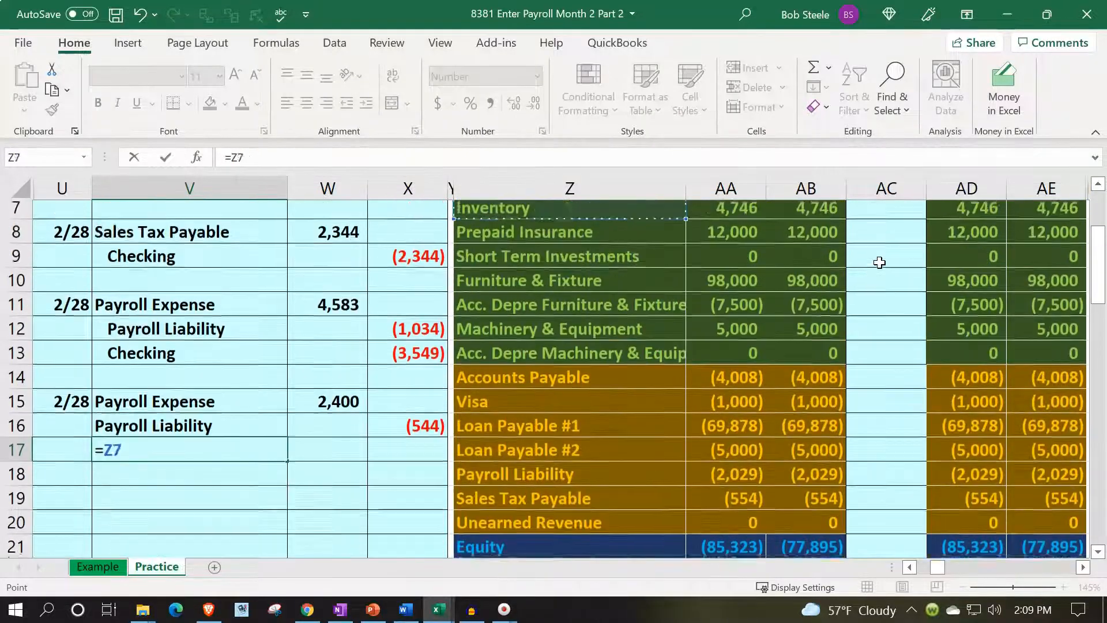
key(Down)
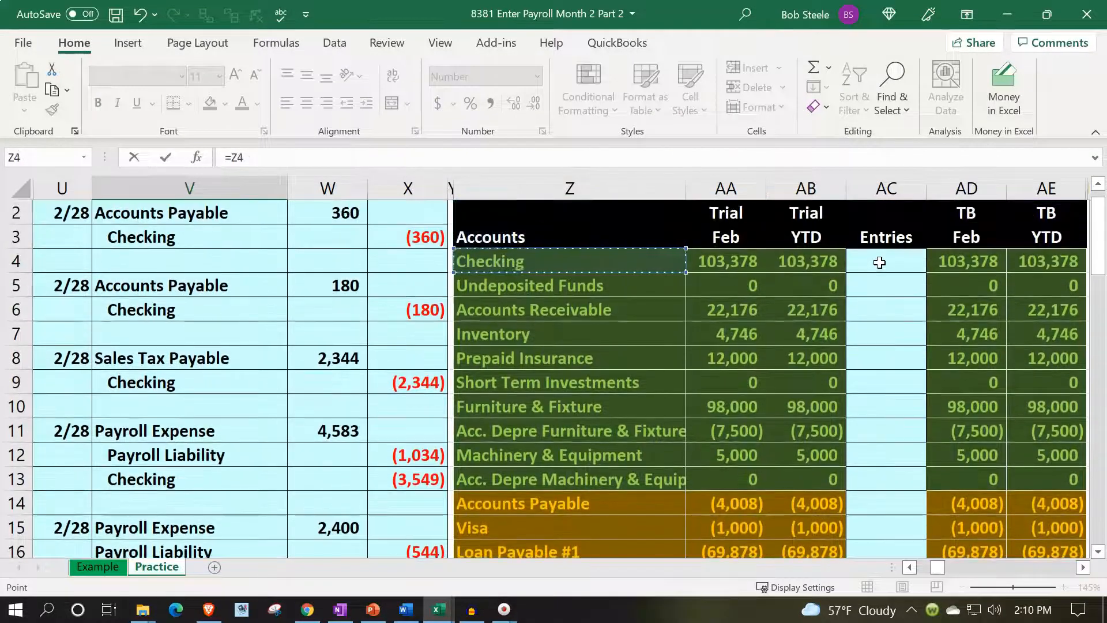
key(Return)
Calculate the Checking credit in X17 as the negative sum of W15:X16.
key(Right)
key(Right)
key(Up)
text(-sum()
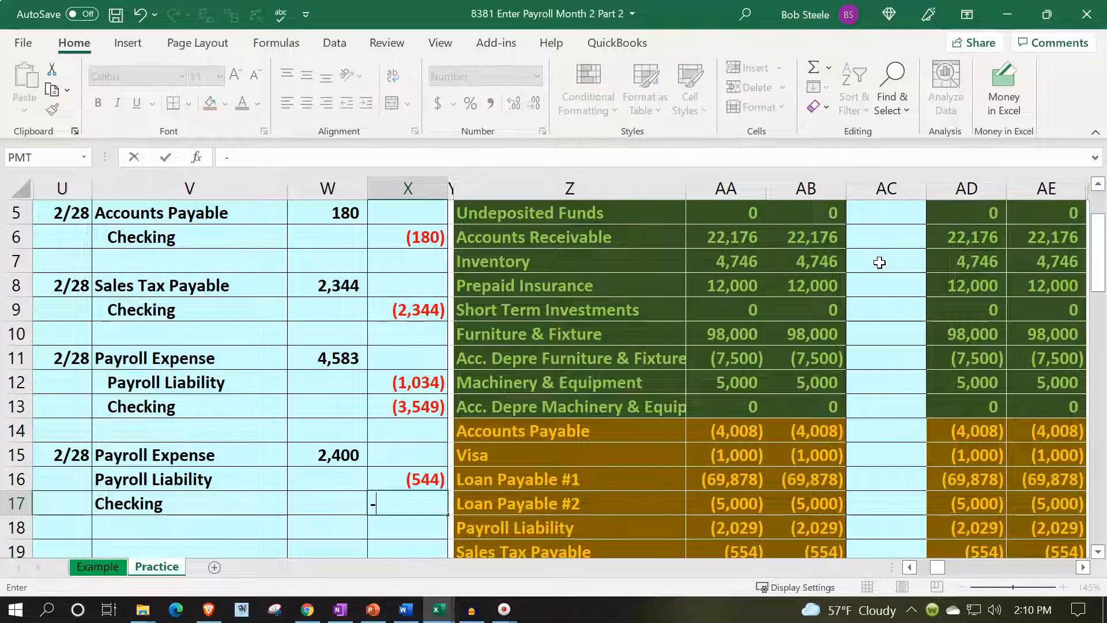
key(Up)
key(shift+Left)
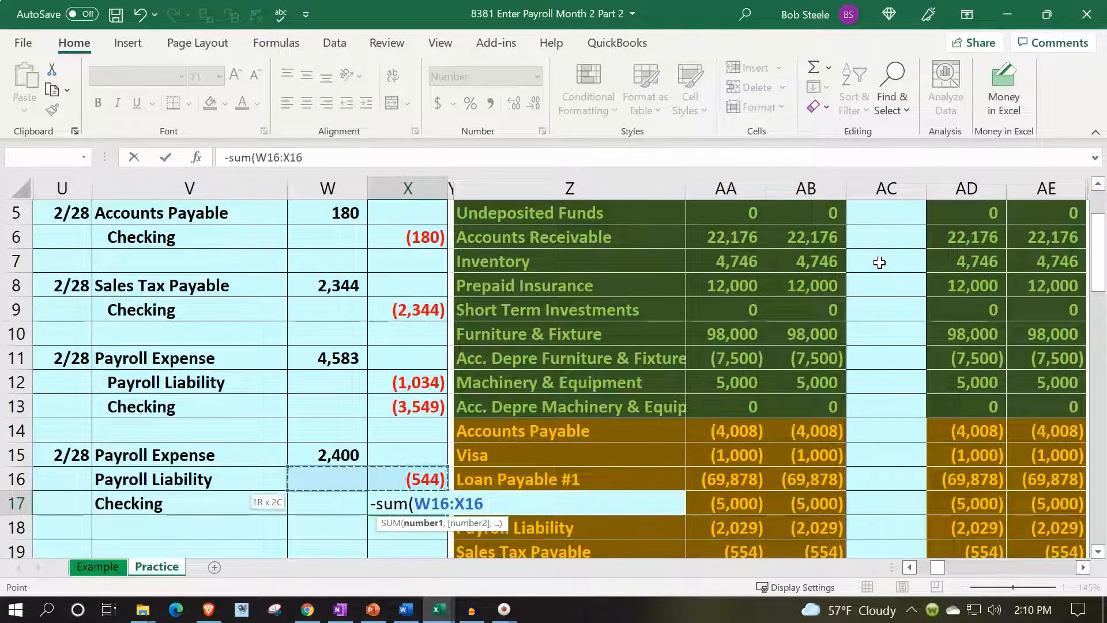
key(shift+Up)
key(Return)
Indent the credit account names Payroll Liability and Checking in V16:V17.
key(Left)
key(Left)
key(Up)
key(shift+Up)
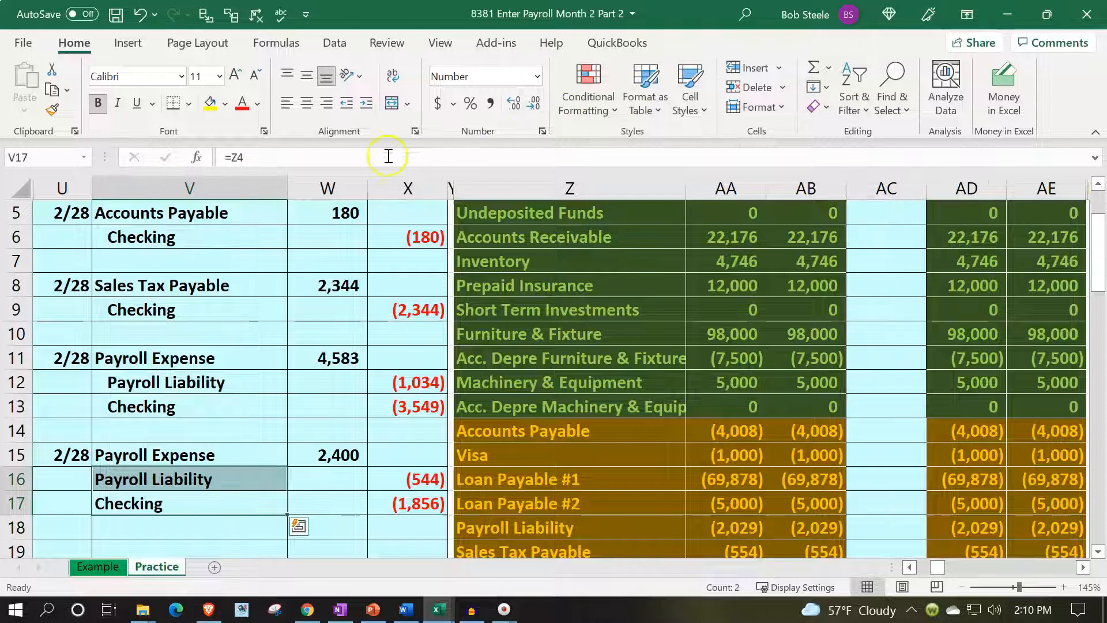
click(366, 103)
Check the Checking credit in X17 against the second employee's net income in the second payroll ledger, and review that ledger's totals row.
key(Right)
key(Right)
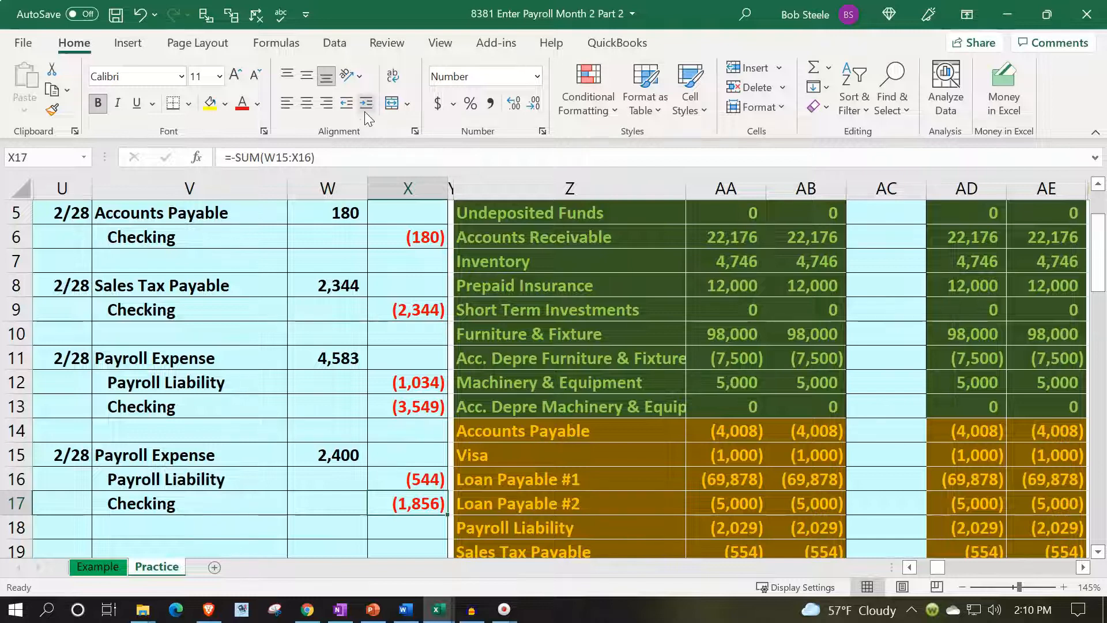
key(Right)
key(Right)
key(Right)
key(Right)
key(Right)
key(Right)
key(Right)
key(Right)
key(Right)
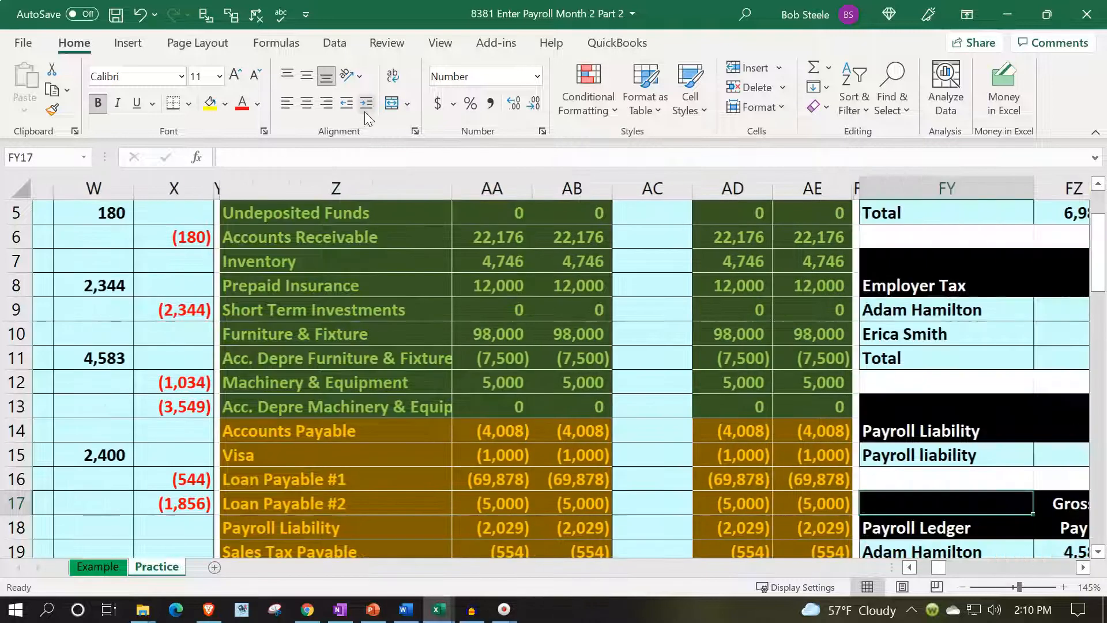
key(Right)
key(Right)
key(Right)
key(Right)
key(Right)
key(Right)
key(Down)
key(Down)
key(Down)
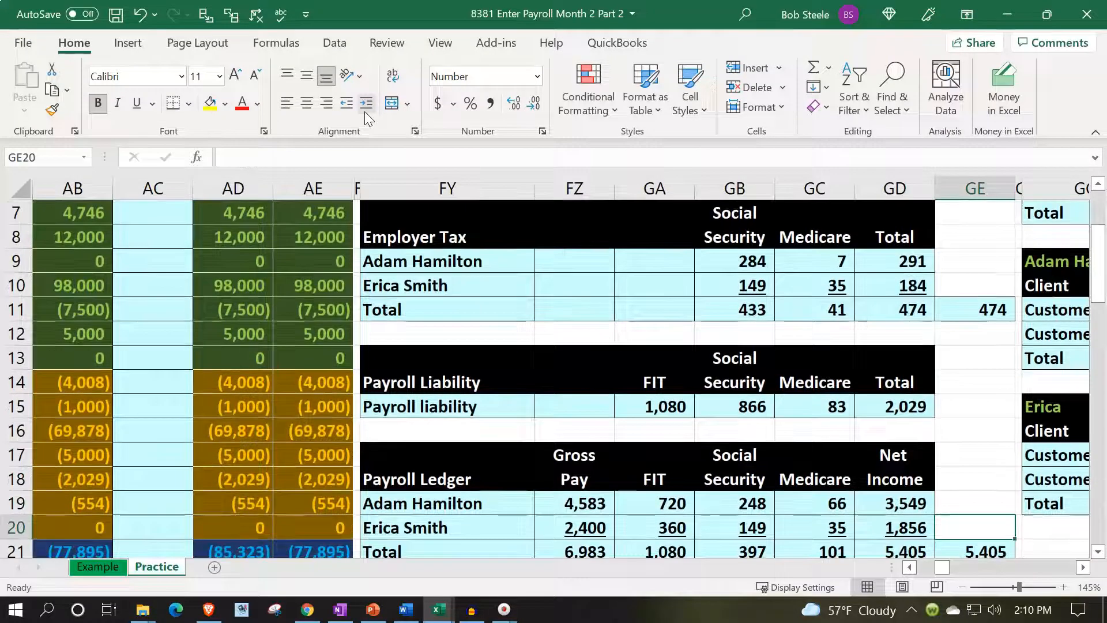
key(Left)
key(Down)
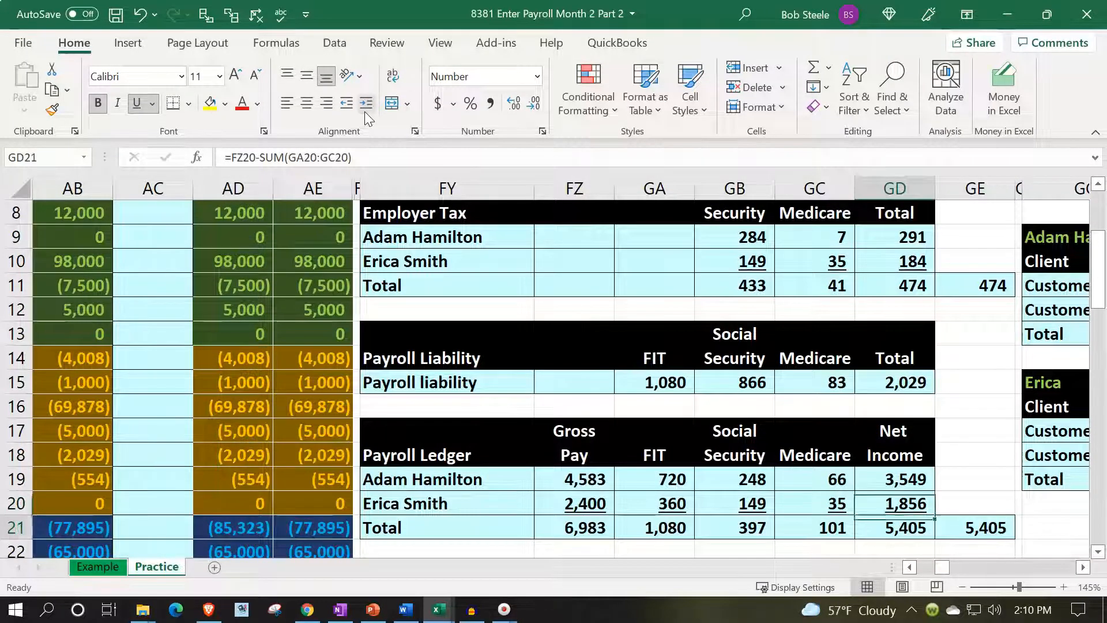
key(Left)
key(Left)
key(Left)
key(Left)
key(Left)
key(Left)
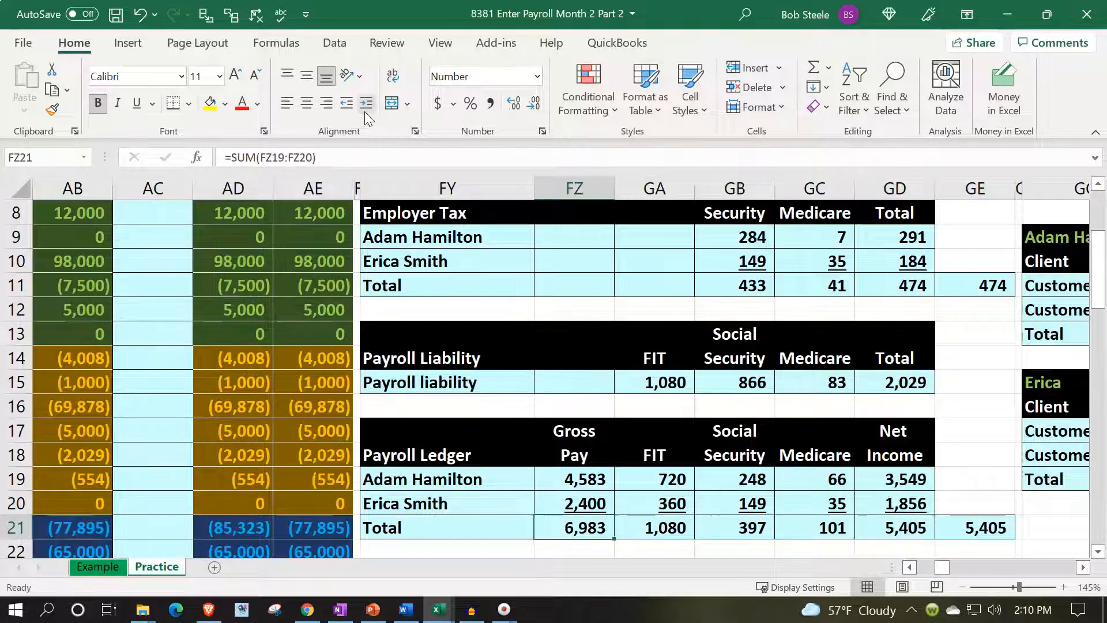
key(Left)
key(Left)
key(Left)
key(Left)
key(Left)
key(Left)
key(Left)
key(Left)
key(Left)
key(Left)
key(Left)
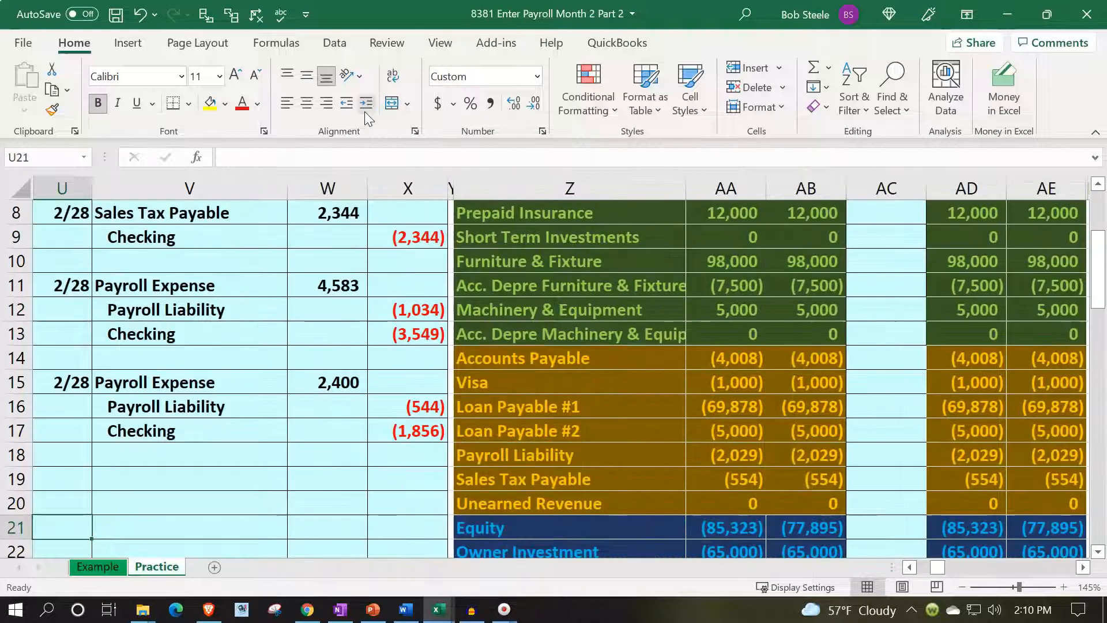
Compare the sum of the Payroll Expense debits in W11 and W15 with the total gross pay in FZ21 of the second payroll ledger.
drag(327, 282, 326, 384)
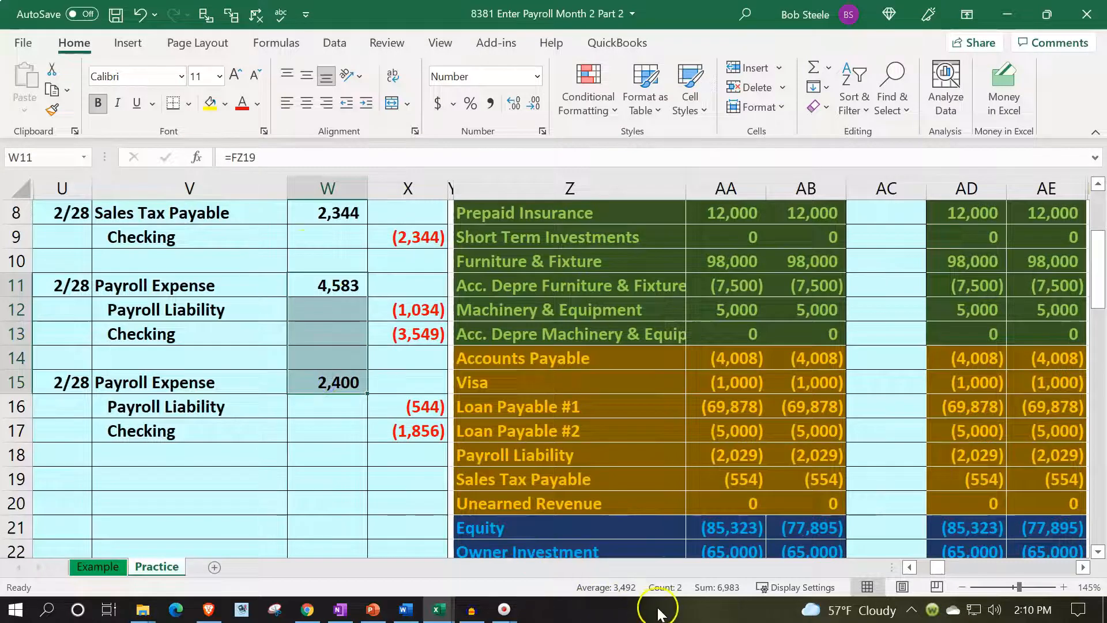
click(785, 476)
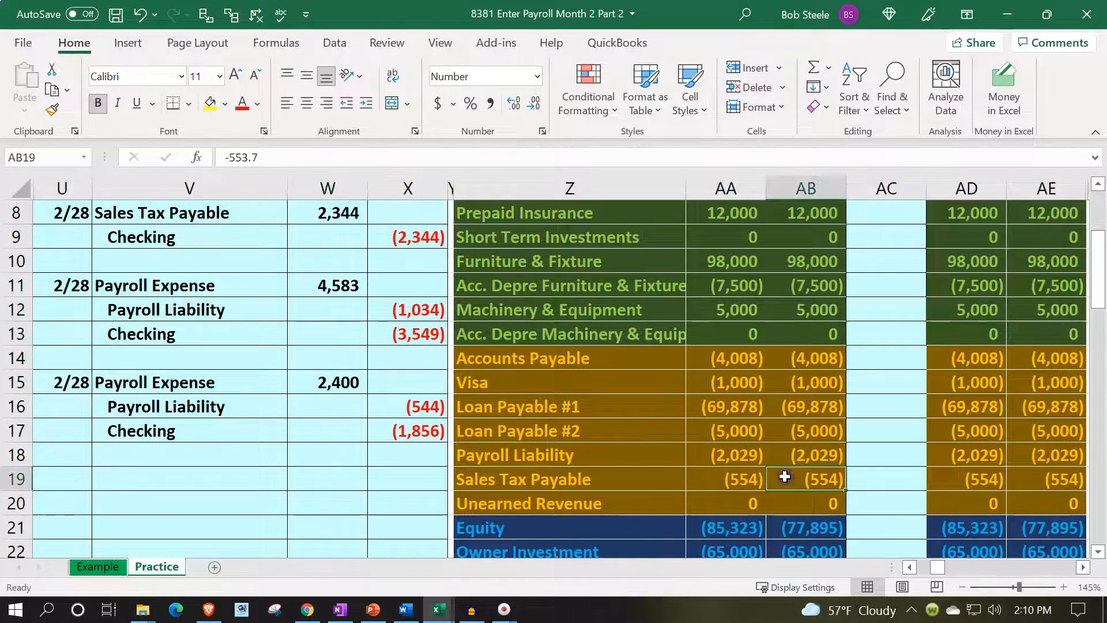
key(Right)
key(Right)
key(Right)
key(Right)
key(Right)
key(Right)
key(Right)
key(Right)
key(Right)
key(Right)
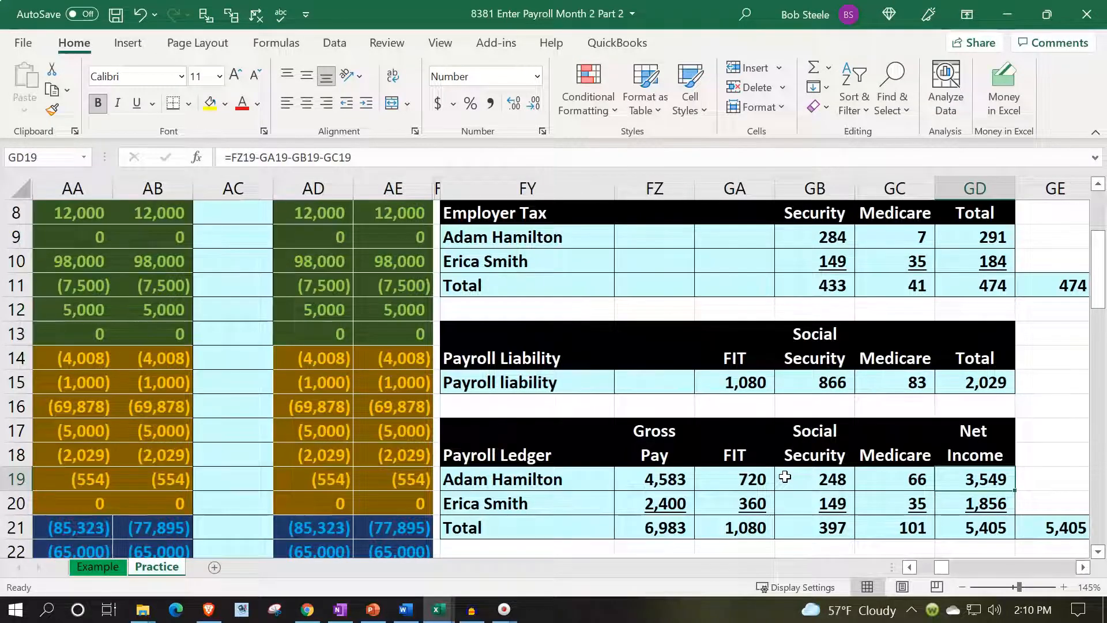
scroll(792, 521, down, 2)
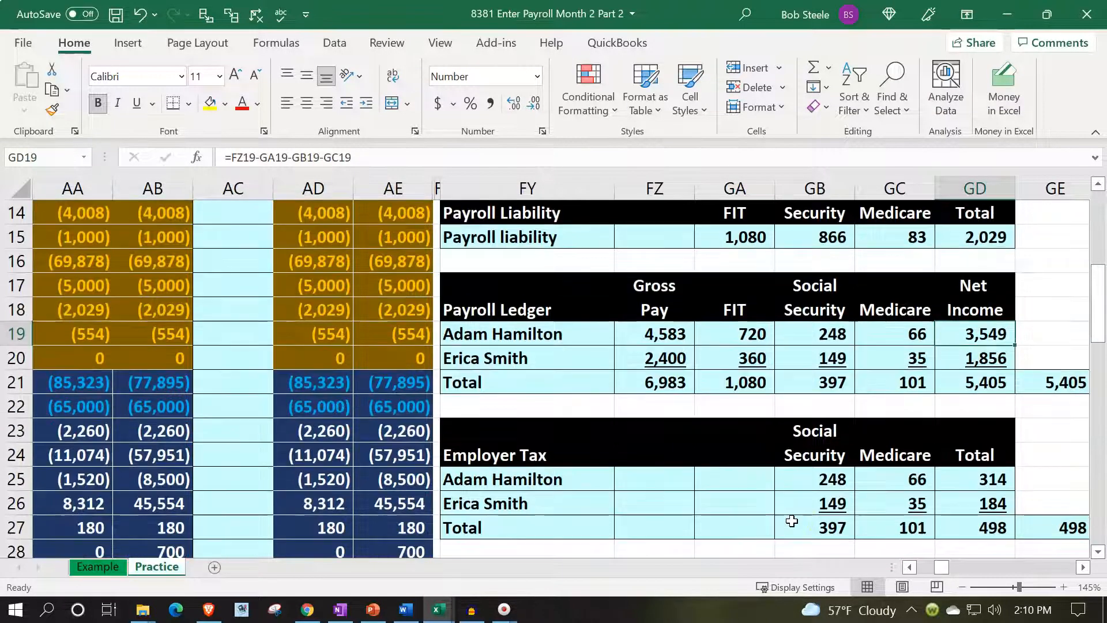
scroll(792, 521, down, 1)
scroll(789, 514, up, 2)
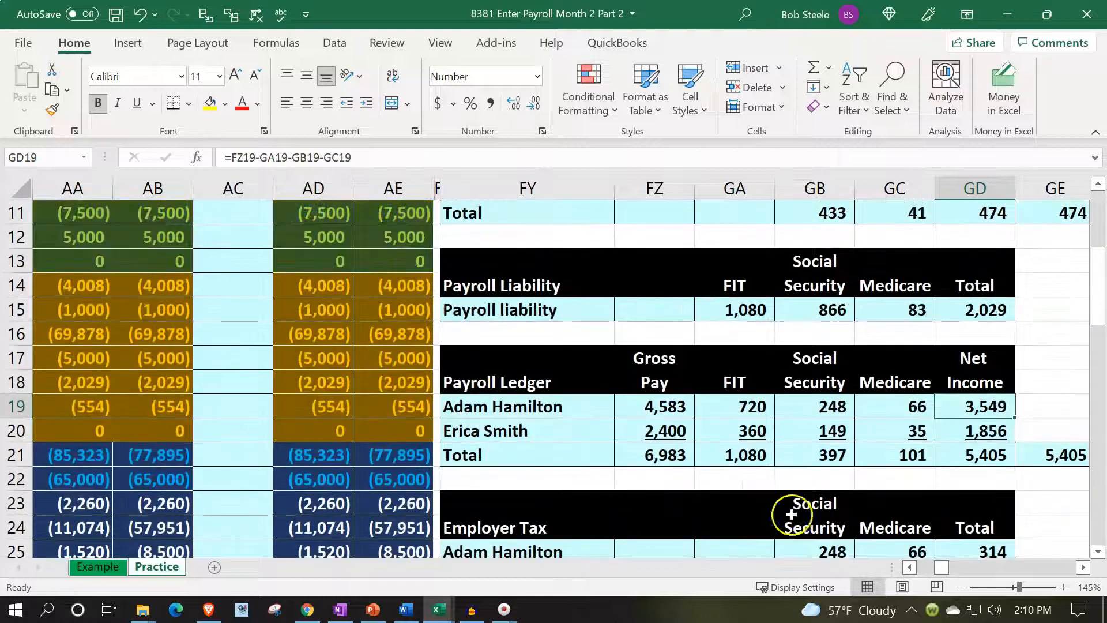
click(757, 384)
key(Left)
key(Left)
key(Left)
key(Left)
key(Left)
key(Left)
key(Left)
key(Left)
key(Left)
key(Left)
key(Left)
key(Left)
key(Left)
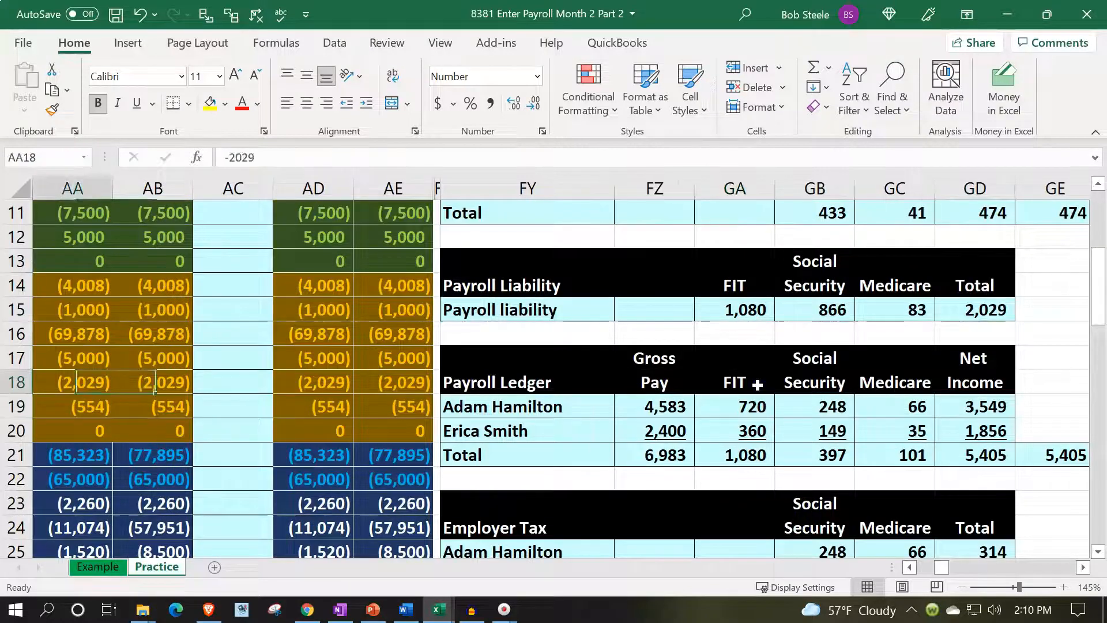
scroll(358, 323, up, 1)
drag(338, 284, 326, 395)
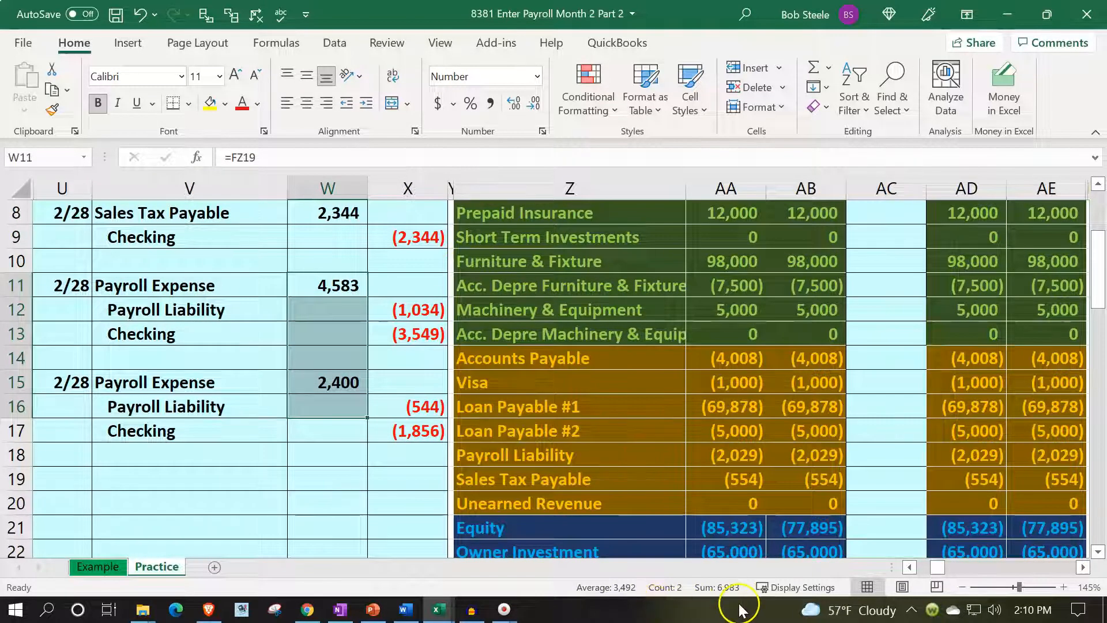
click(741, 384)
key(Right)
key(Right)
key(Right)
key(Right)
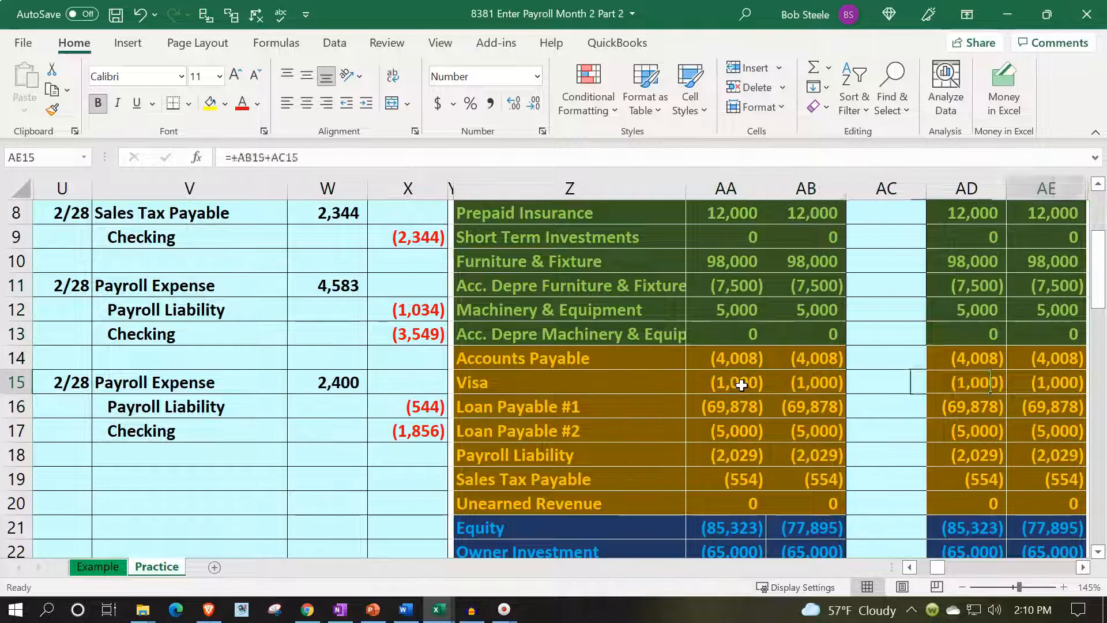
key(Right)
key(Right)
key(Right)
key(Right)
key(Right)
key(Right)
key(Right)
key(Right)
scroll(741, 384, down, 1)
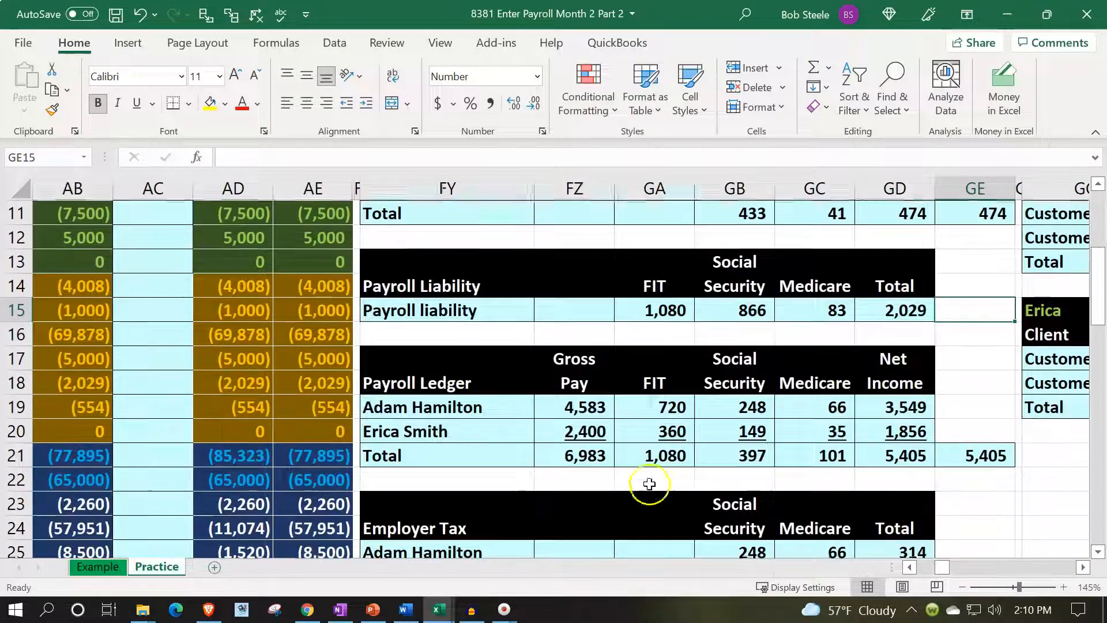
click(594, 457)
key(Left)
key(Left)
key(Left)
key(Left)
key(Left)
key(Left)
key(Left)
key(Left)
key(Left)
key(Left)
key(Left)
key(Left)
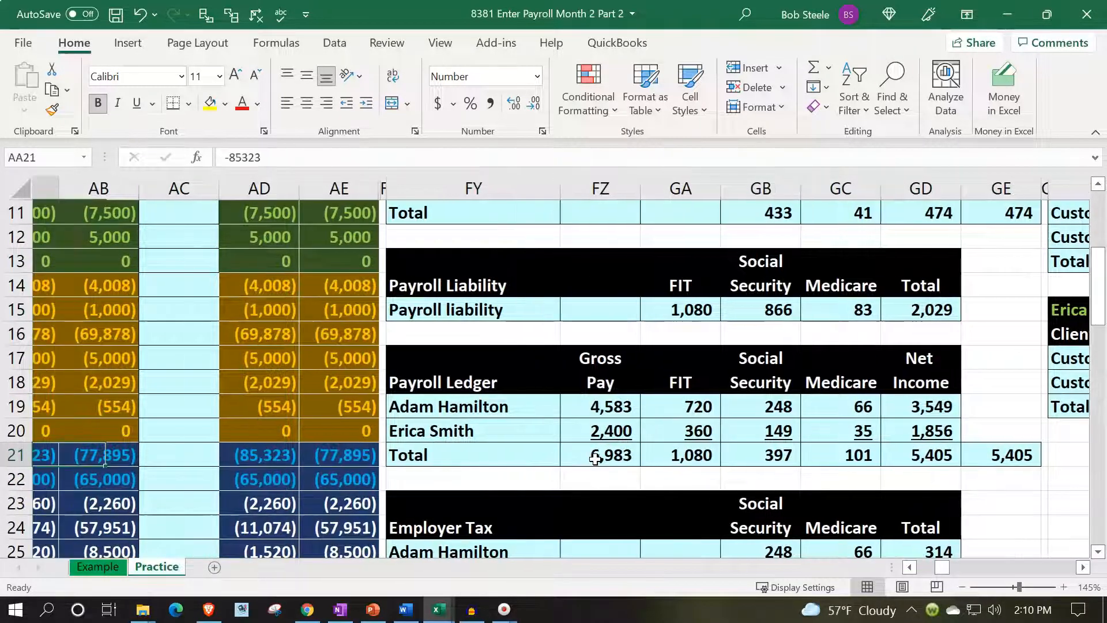
Compare the sum of the Payroll Liability credits in X12 and X16 with the combined withholding totals in GA21:GC21 of the second payroll ledger.
click(420, 237)
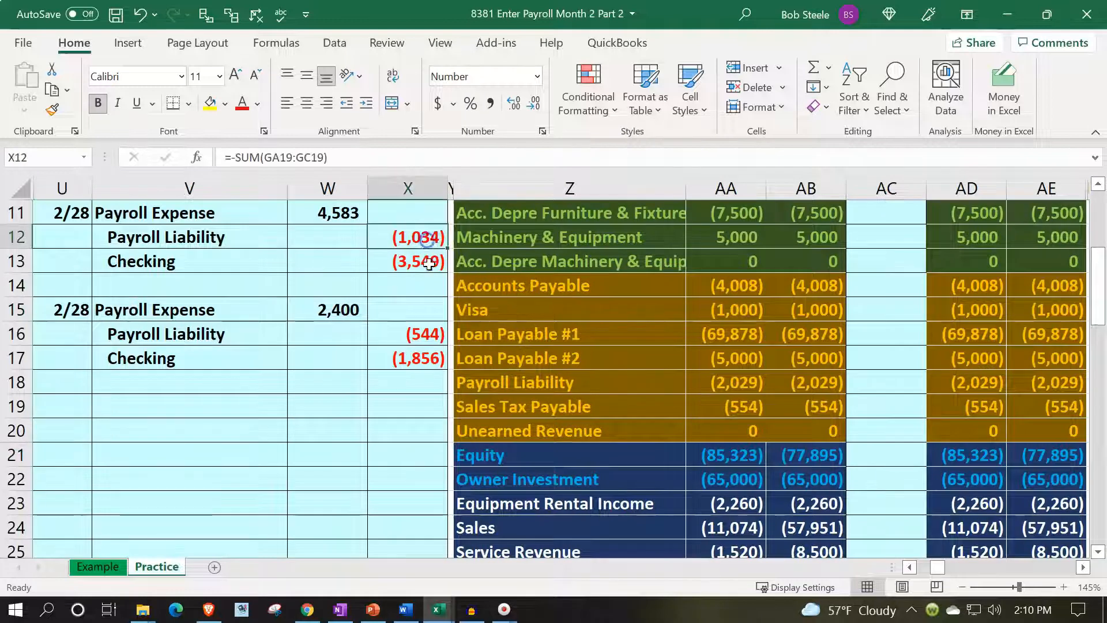
ctrl+click(423, 335)
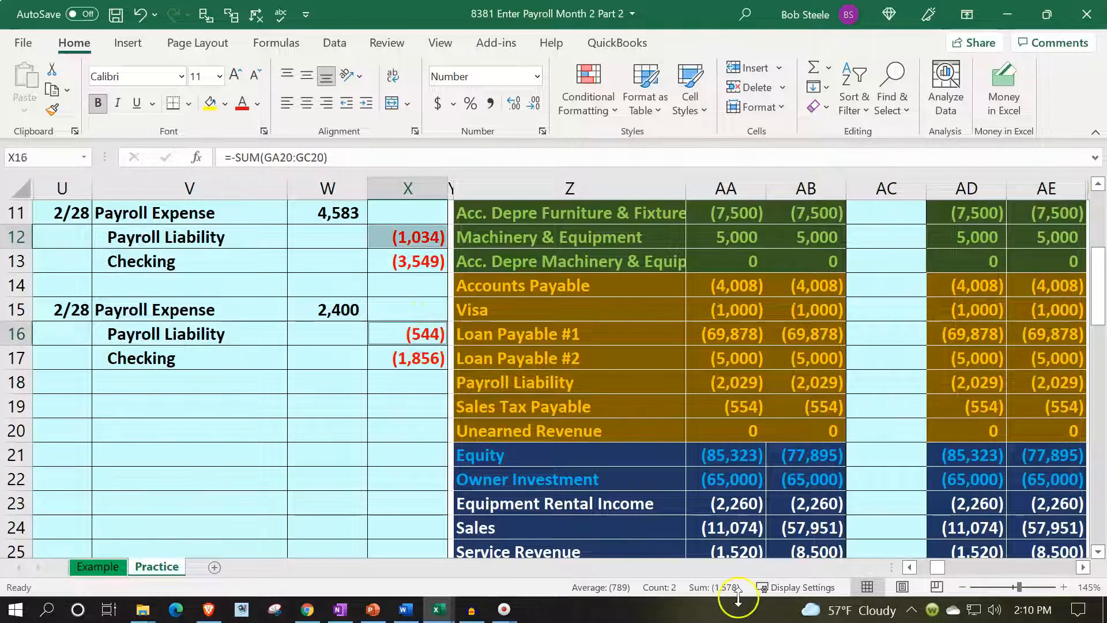
click(845, 428)
key(Right)
key(Right)
key(Right)
key(Right)
key(Right)
key(Right)
key(Right)
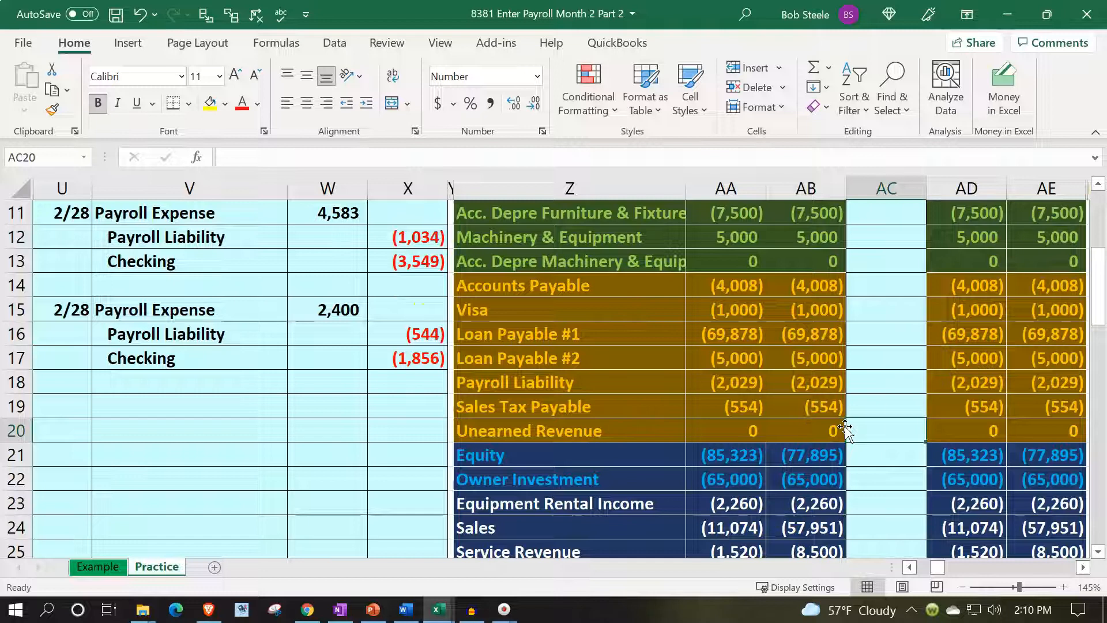
key(Right)
key(Right)
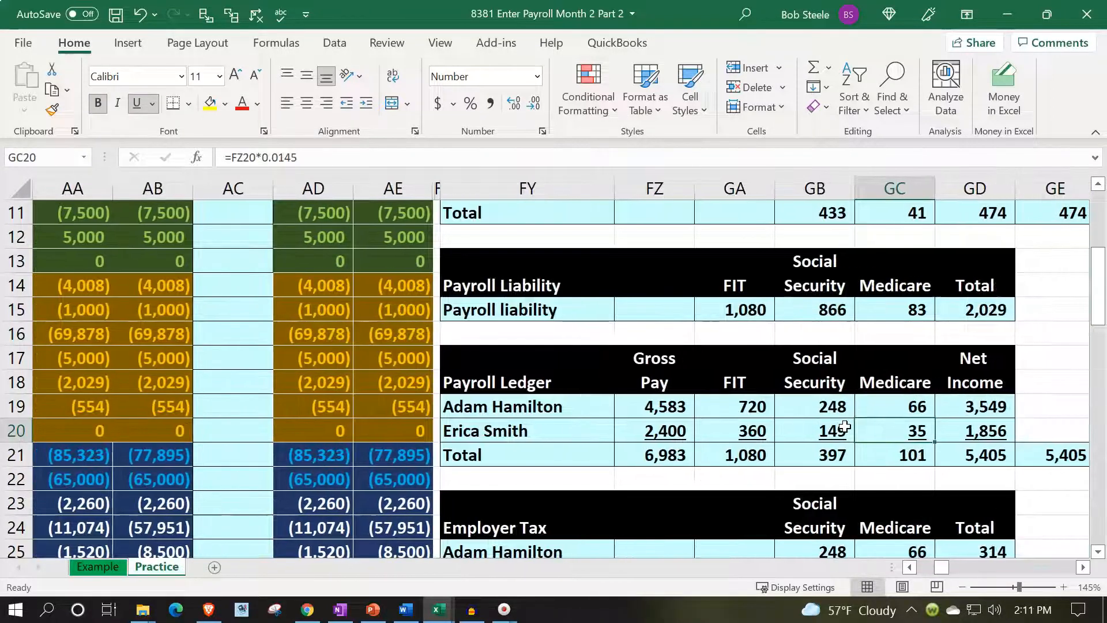
key(Down)
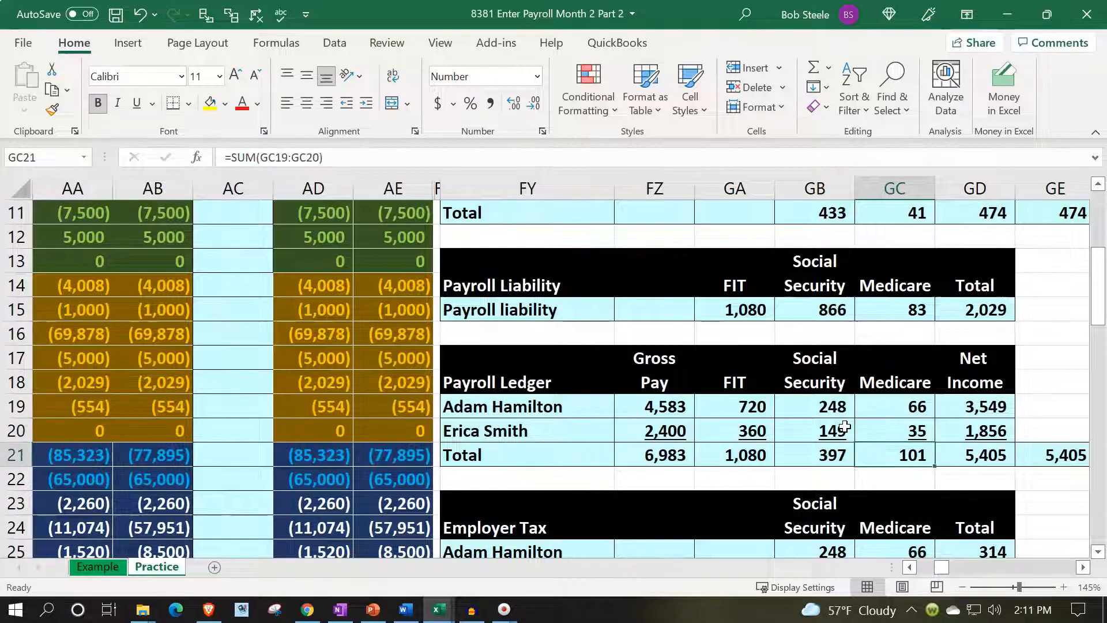
key(Left)
key(Left)
key(Left)
key(Left)
key(Right)
key(Right)
key(Right)
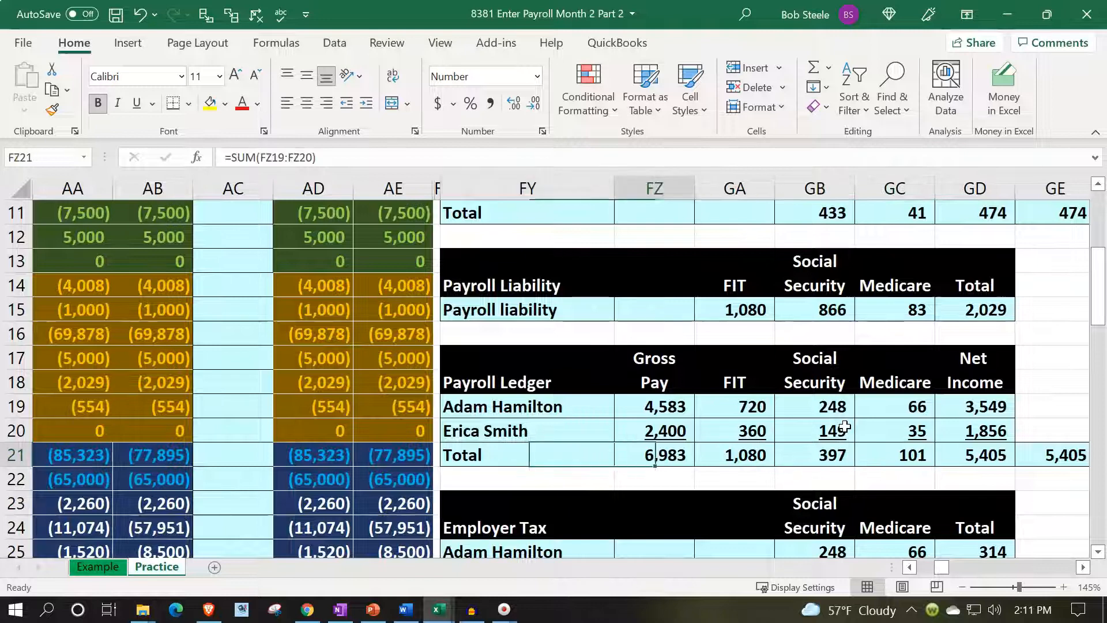
key(Left)
key(ctrl+Right)
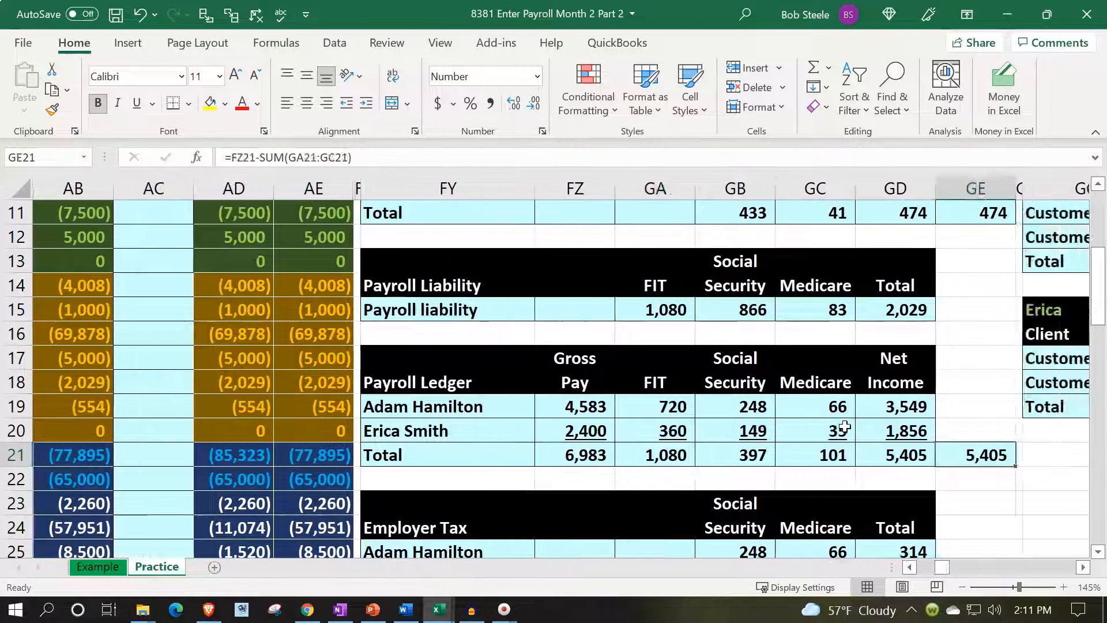
key(ctrl+Right)
key(ctrl+Left)
key(ctrl+Left)
key(ctrl+Left)
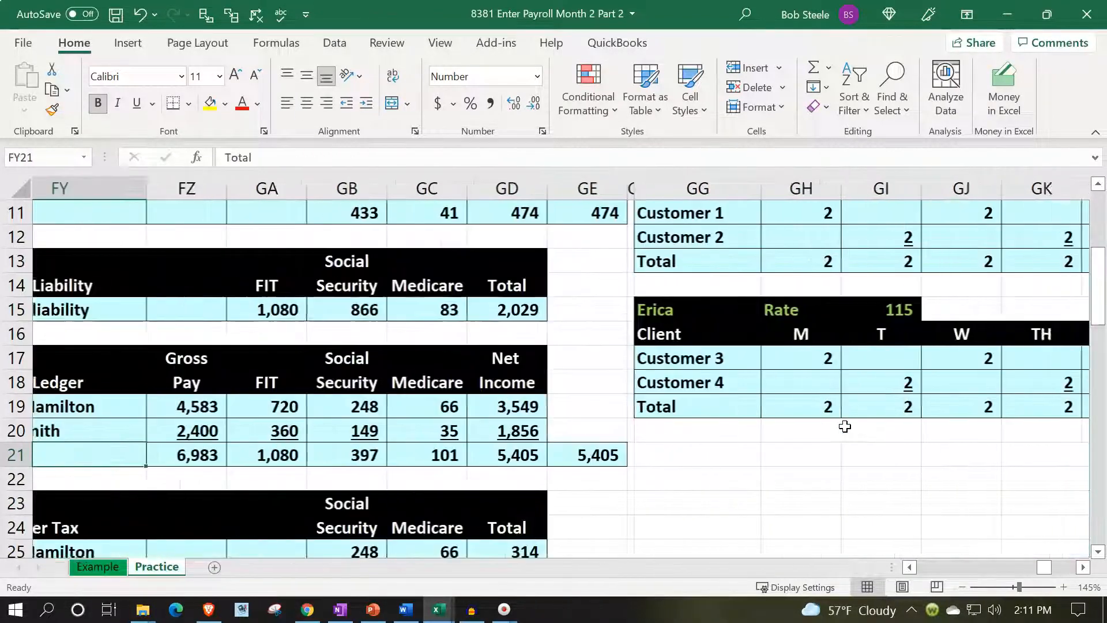
key(ctrl+Right)
key(Right)
key(Right)
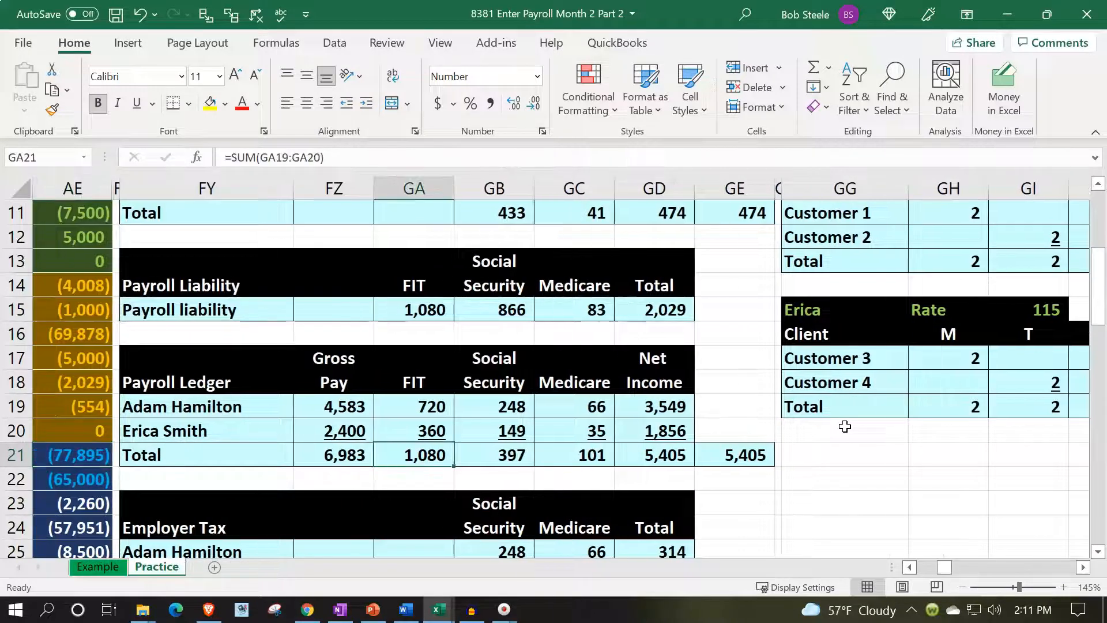
key(shift+Right)
key(shift+Right)
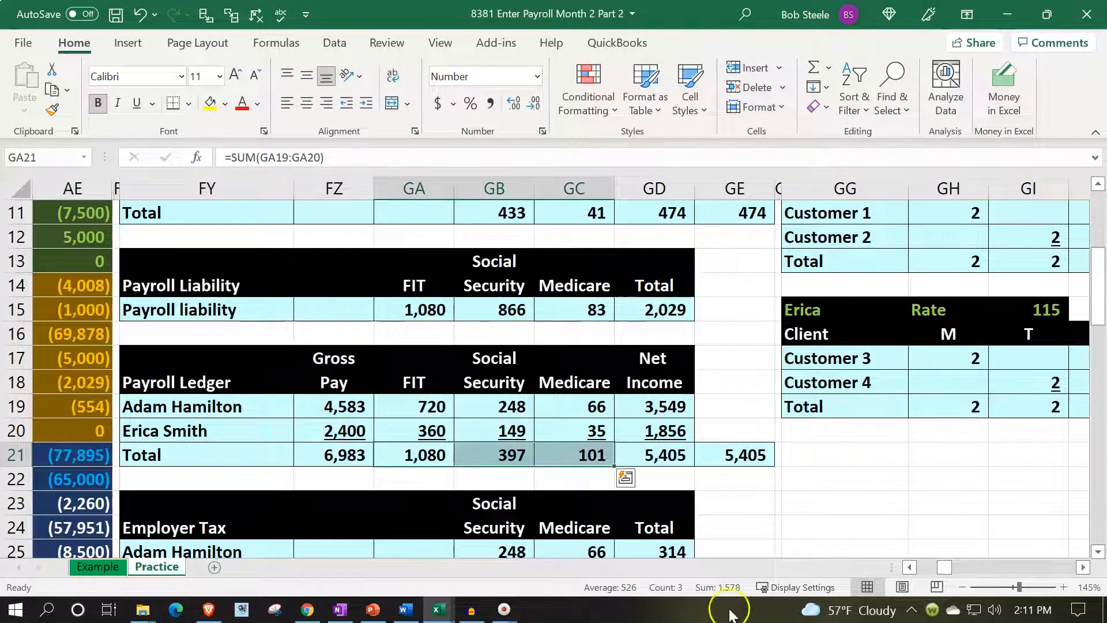
Compare the sum of the Checking credits in X13 and X17 with the second ledger's total net income, and review the Employer Tax totals row.
click(553, 328)
key(Left)
key(ctrl+Left)
key(Left)
key(Left)
key(Left)
key(Left)
key(Left)
key(Left)
key(Left)
key(Left)
key(Left)
key(Left)
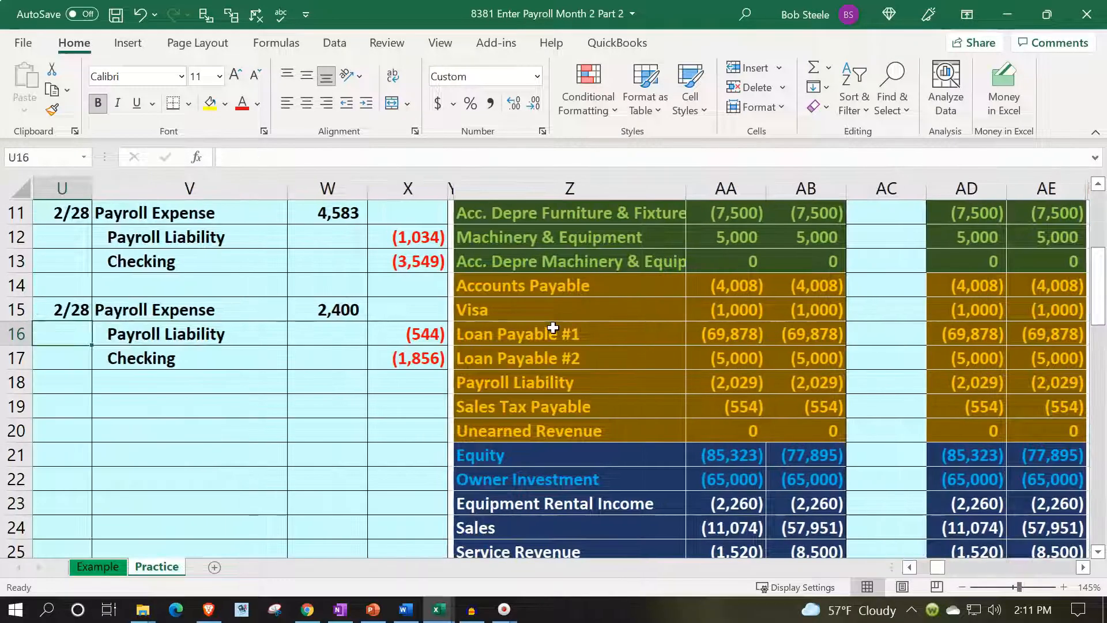
click(426, 256)
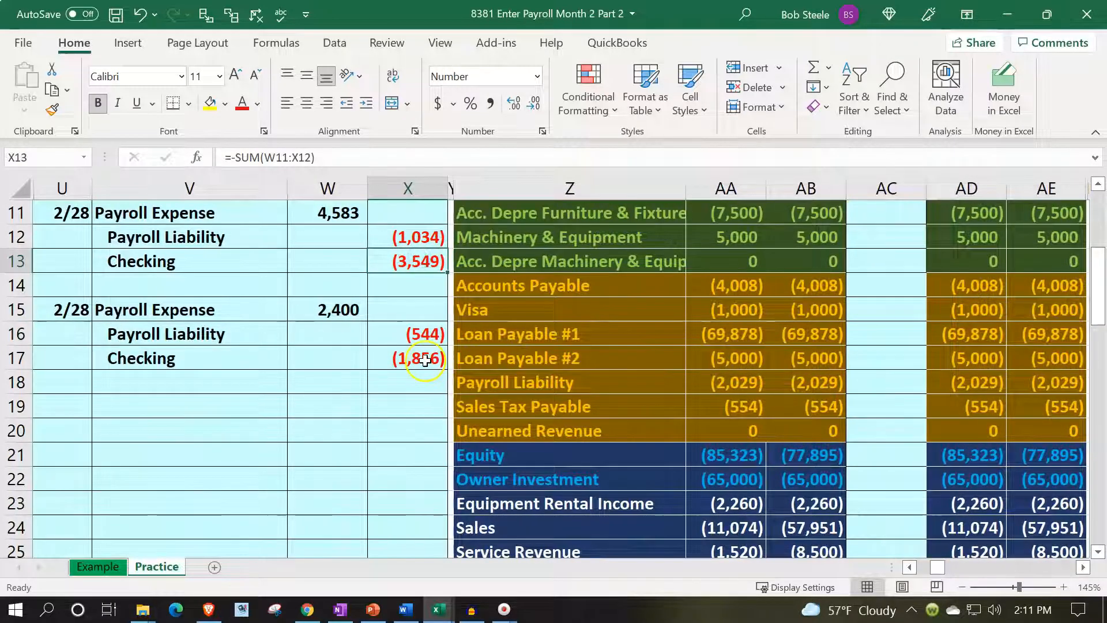
ctrl+click(426, 360)
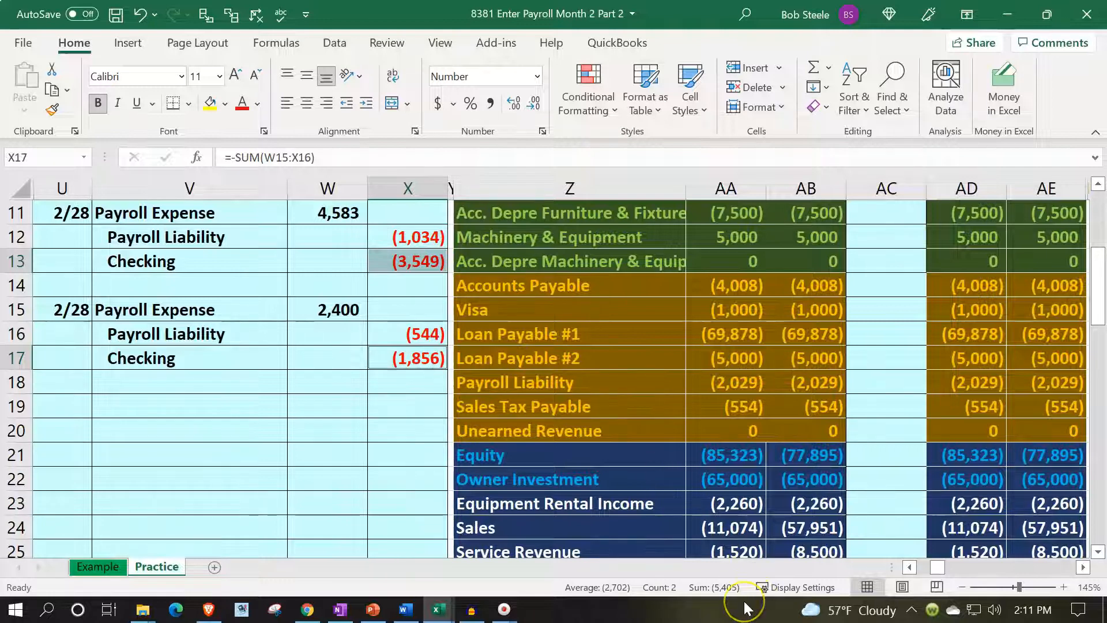
click(862, 333)
key(Right)
key(Right)
key(Right)
key(Right)
key(Right)
key(Right)
key(Right)
key(Right)
key(Right)
key(Down)
key(Down)
key(Down)
key(Down)
key(Down)
key(Left)
key(Down)
key(Down)
key(Down)
key(Down)
key(Down)
key(Down)
key(Left)
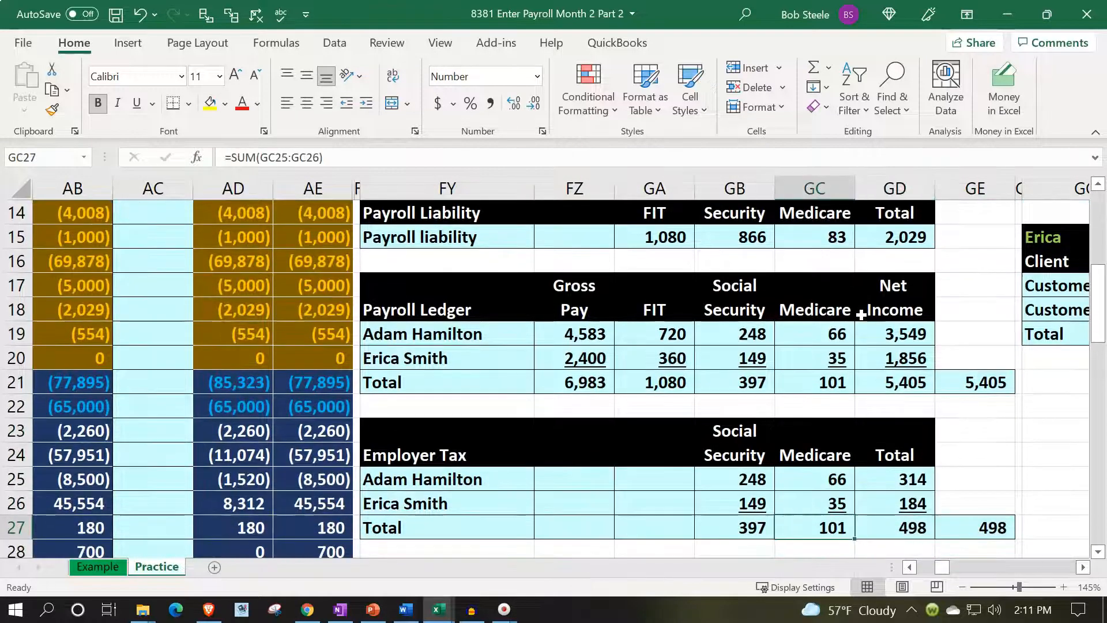
Enter the date 2/28 in U19 to start a third payroll journal entry.
key(Left)
key(Left)
key(Left)
key(Left)
key(Left)
key(Left)
key(Left)
key(Left)
key(Left)
key(Left)
key(Left)
key(Left)
key(Left)
key(Left)
key(Left)
key(Left)
key(Up)
key(Up)
key(Up)
key(Up)
key(Up)
key(Up)
key(Up)
key(Up)
text(2/)
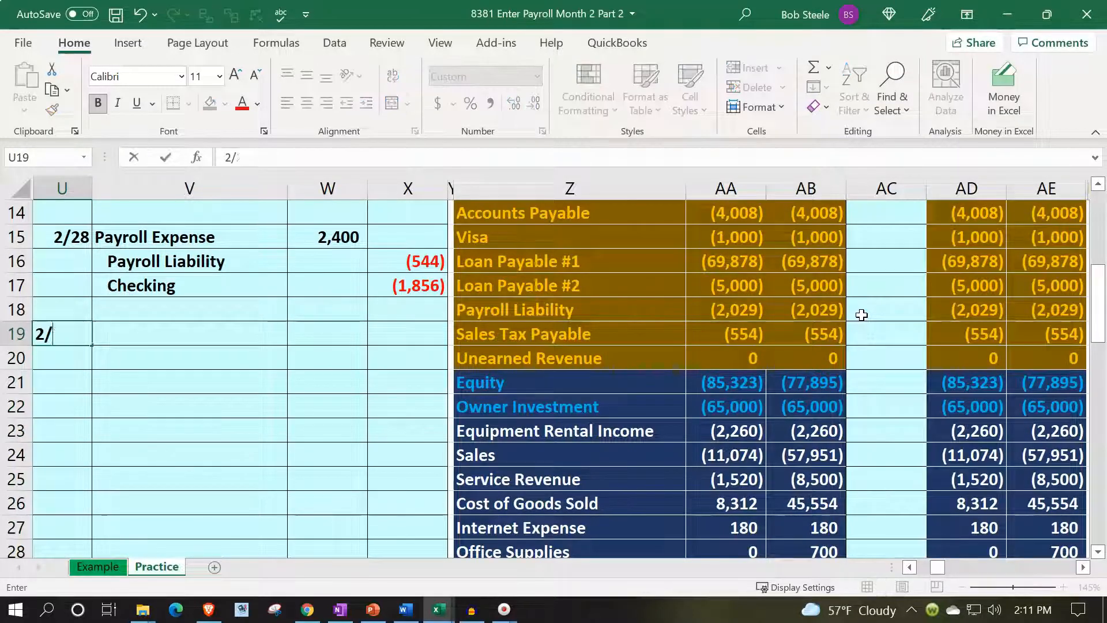
text(28)
key(Tab)
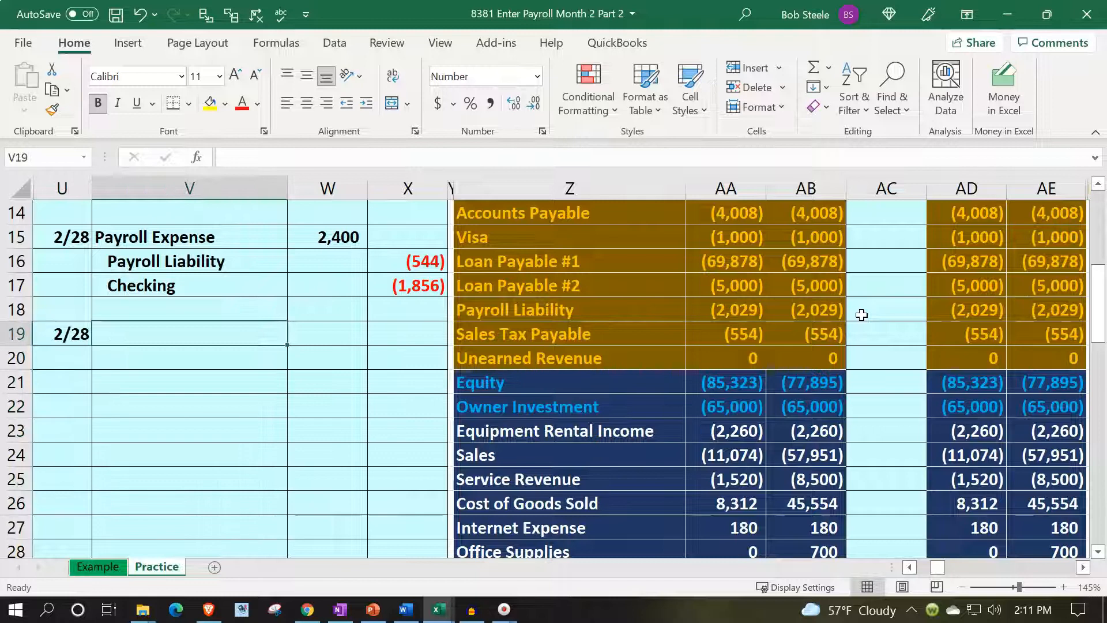
Link V19 to the Payroll Tax Expense account name in Z30 of the trial balance.
text(=)
key(Down)
key(Down)
key(Down)
key(Down)
key(Down)
key(Down)
key(Down)
key(Down)
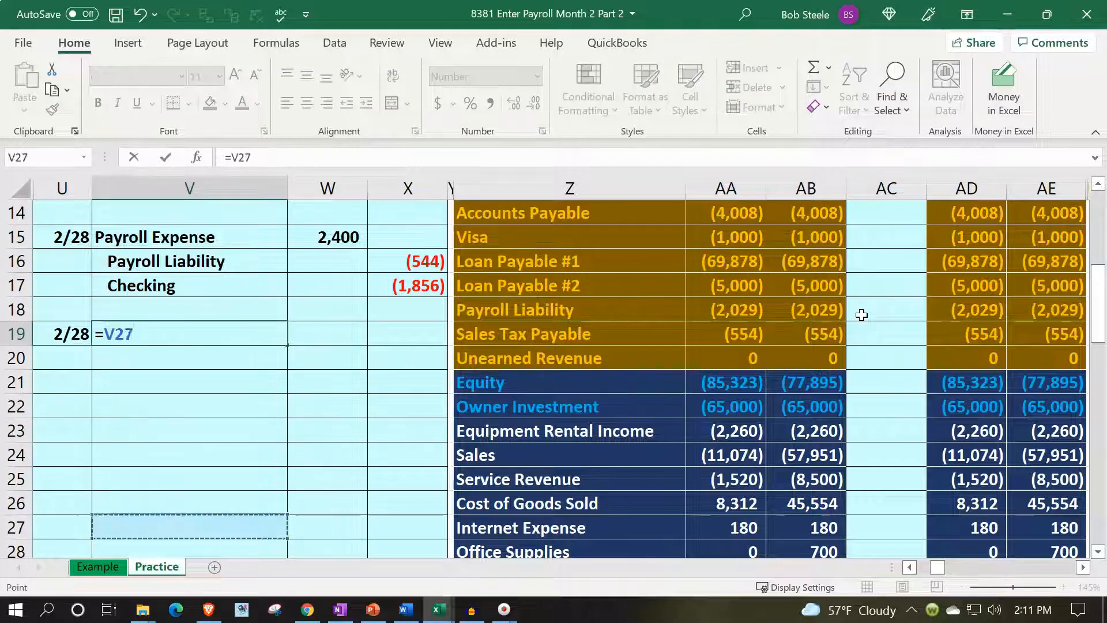
key(Down)
key(Down)
key(Down)
key(Down)
key(Down)
key(Right)
key(Right)
key(Right)
key(Right)
key(Up)
key(Up)
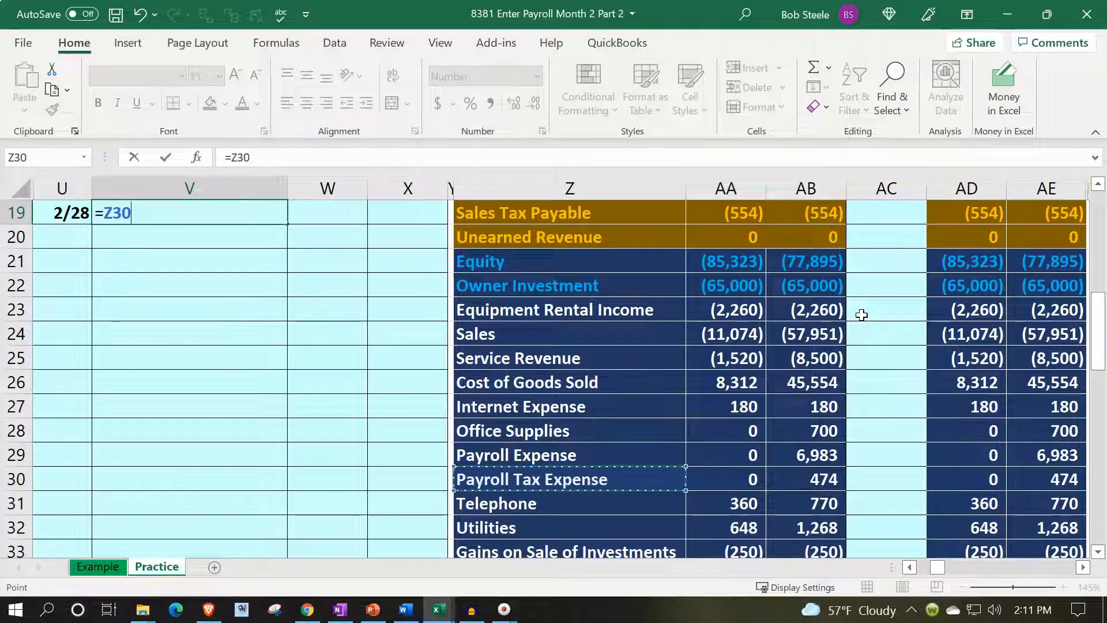
key(Return)
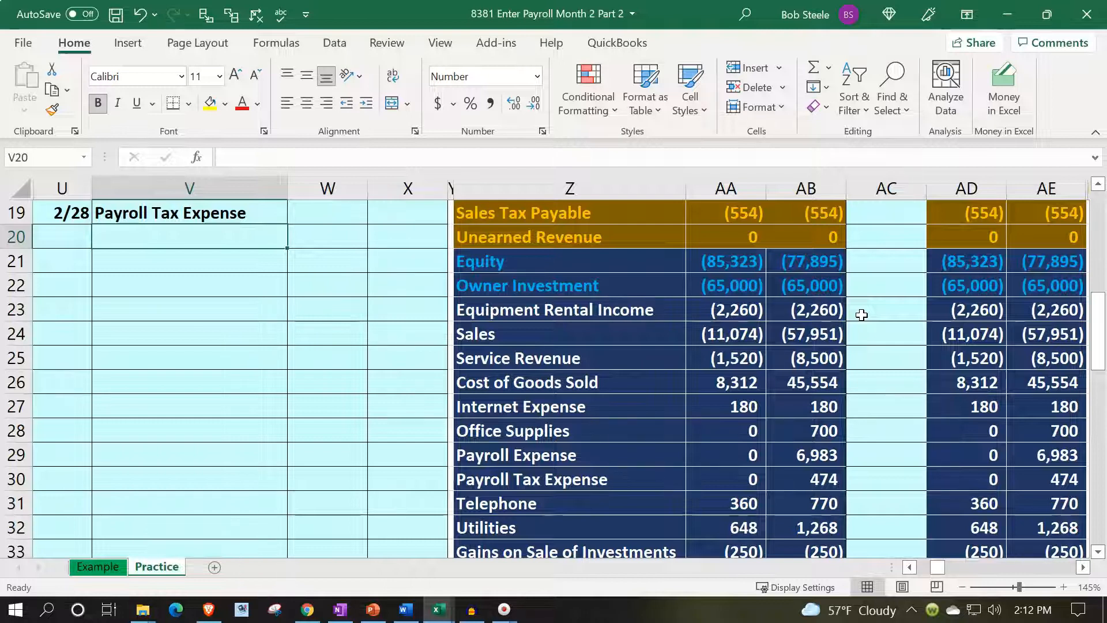
Examine the FIT, Social Security and Medicare totals in GA21:GC21 and the second employee's gross pay in the second payroll ledger.
key(Right)
key(Right)
key(Right)
key(Right)
key(Right)
key(Right)
key(Right)
key(Right)
key(Right)
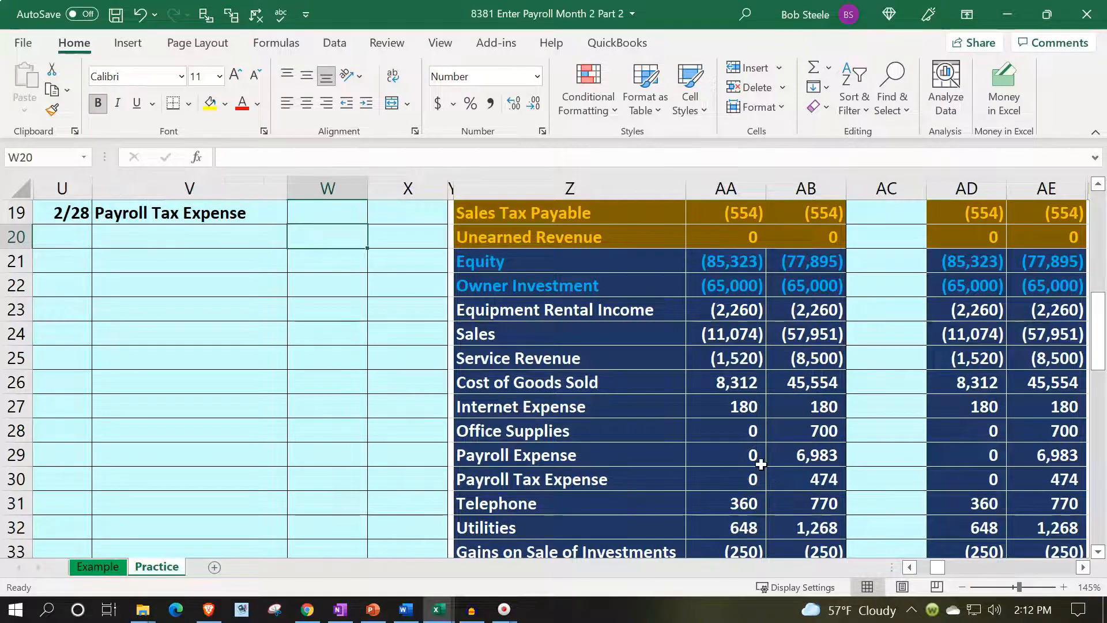
key(ctrl+Right)
key(Right)
key(Right)
key(Right)
key(Right)
key(Right)
key(Right)
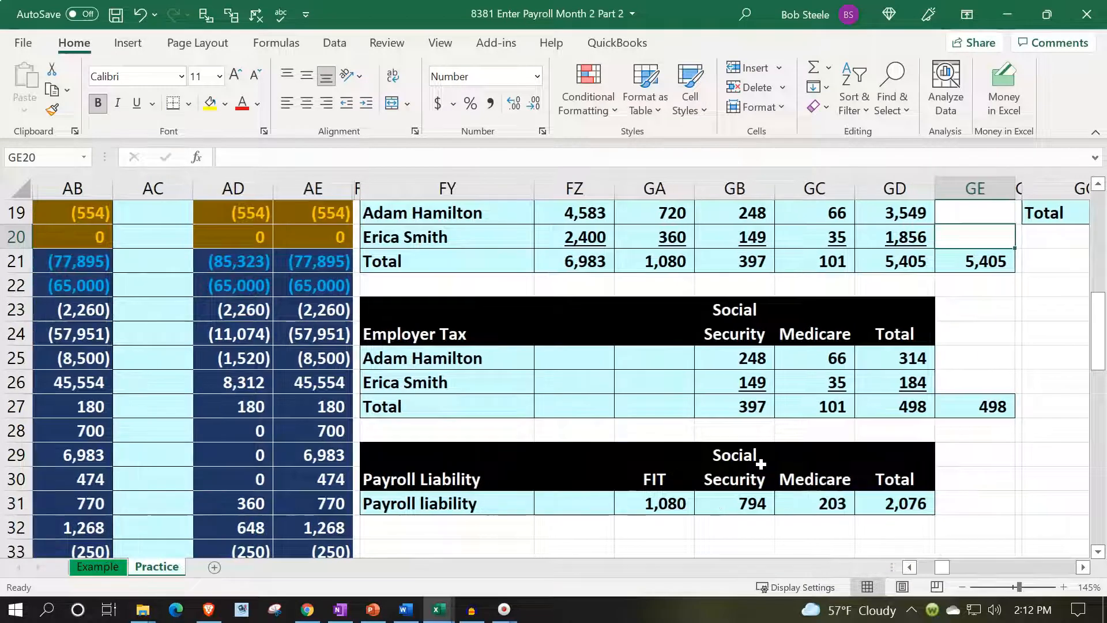
scroll(761, 464, up, 2)
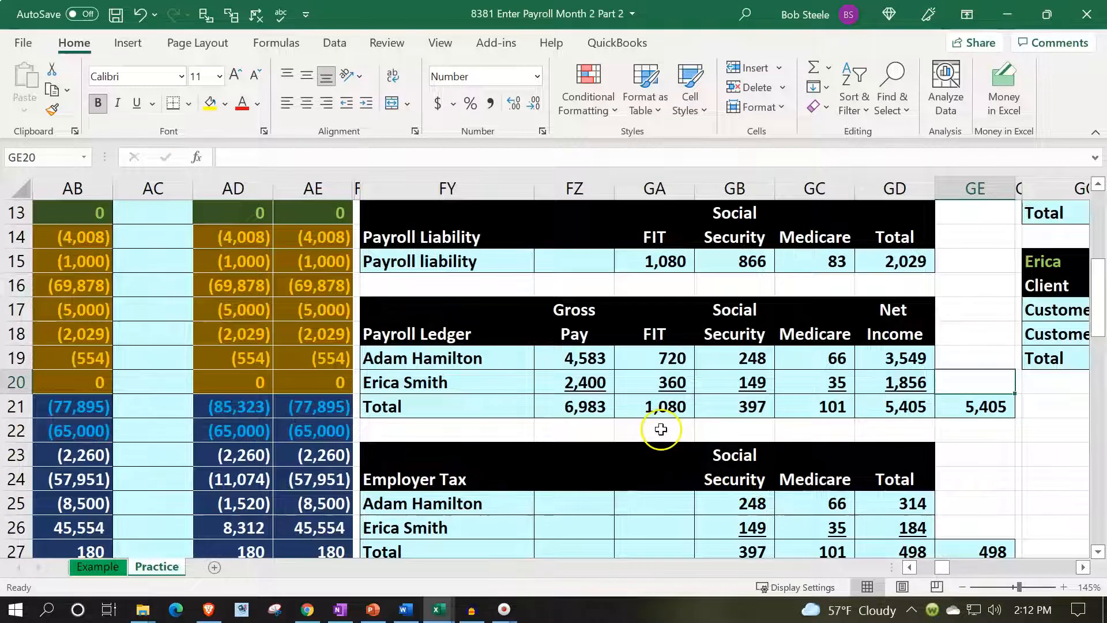
drag(662, 409, 784, 410)
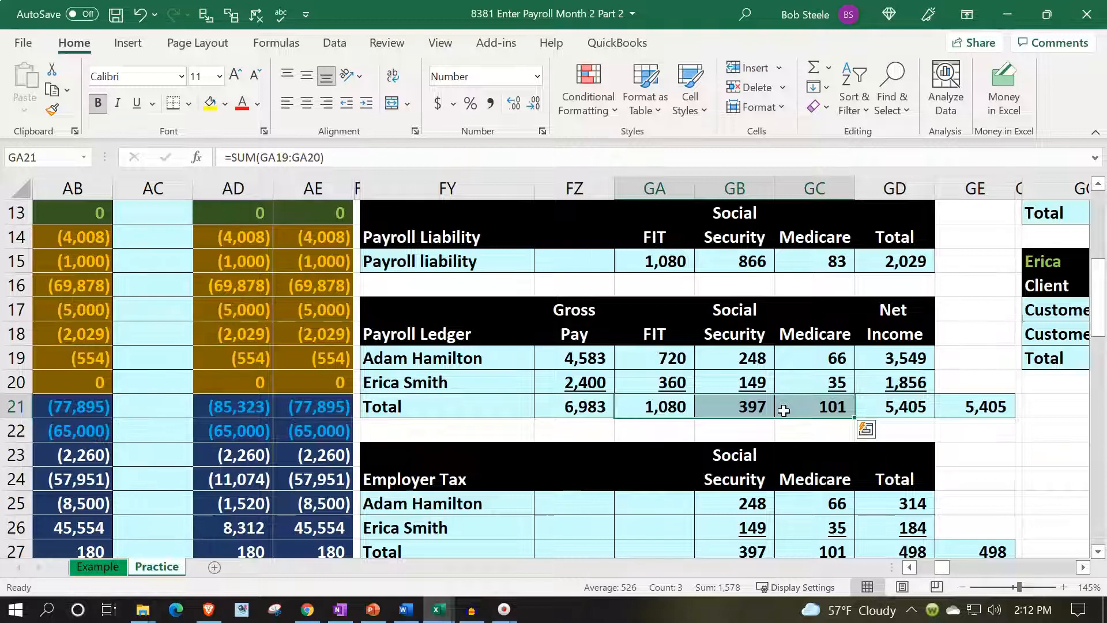
click(594, 384)
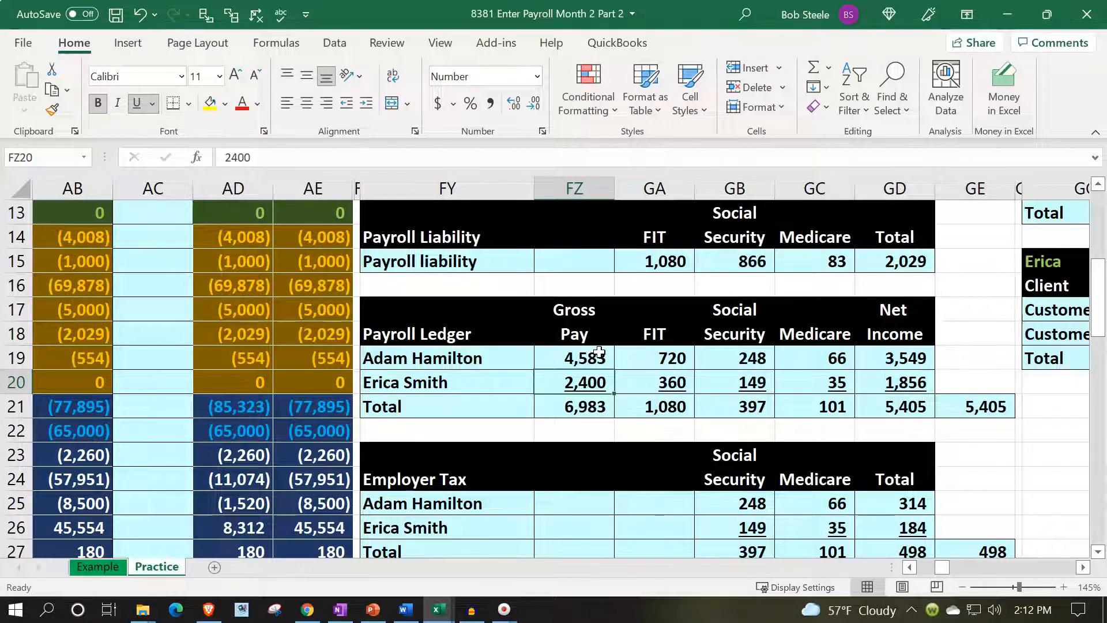
Examine the employer's Social Security and Medicare amounts in the Employer Tax table below the second payroll ledger.
key(Down)
key(Down)
key(Down)
key(Down)
key(Down)
key(Down)
key(Down)
key(Down)
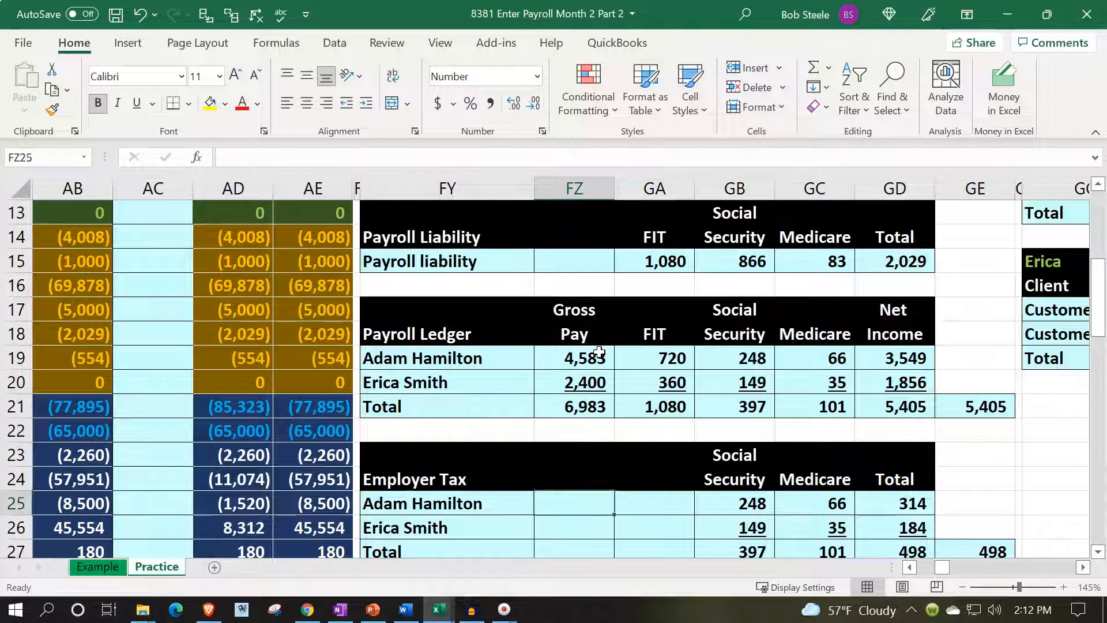
key(Right)
key(Right)
key(Right)
key(Up)
key(Left)
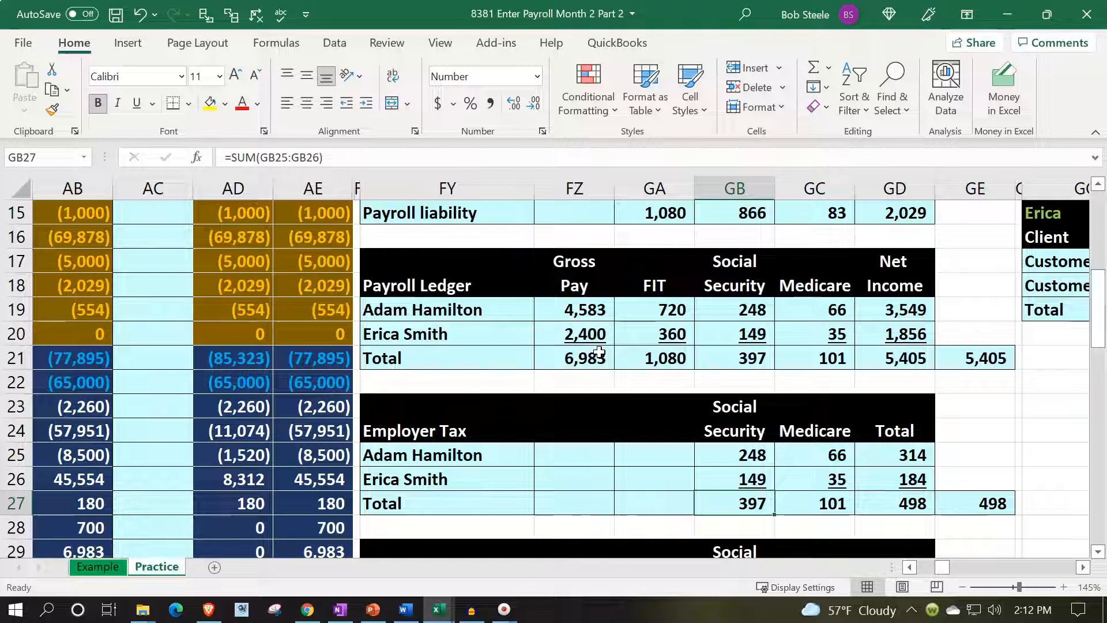
Link the Payroll Tax Expense debit in W19 to the overall employer tax total in row 27 of the Employer Tax table.
key(Left)
key(Left)
key(Left)
key(Left)
key(Left)
key(Left)
key(Left)
key(Left)
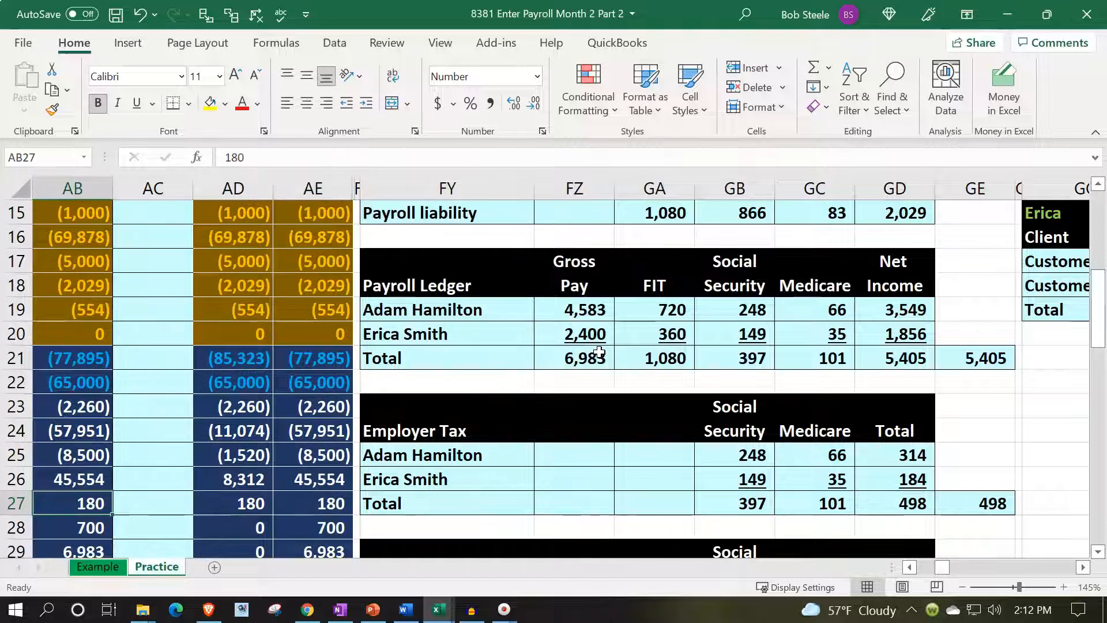
key(Left)
key(Left)
key(Left)
key(Left)
key(Left)
key(Left)
key(Up)
key(Up)
key(Up)
key(Up)
key(Up)
key(Up)
key(Up)
key(Up)
key(Right)
text(=)
key(Right)
key(Right)
key(Right)
key(Right)
key(Right)
key(Right)
key(Right)
key(Right)
key(ctrl+Right)
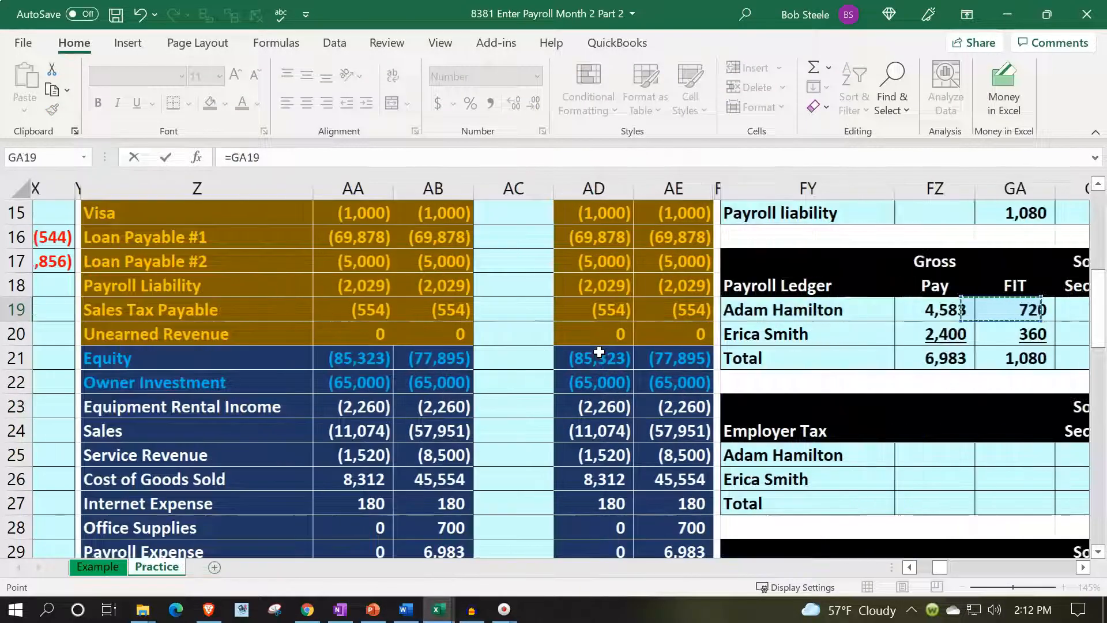
key(Right)
key(Right)
key(Right)
key(Right)
key(Down)
key(Down)
key(Down)
key(Down)
key(Down)
key(Down)
key(Down)
key(Down)
key(Right)
key(Return)
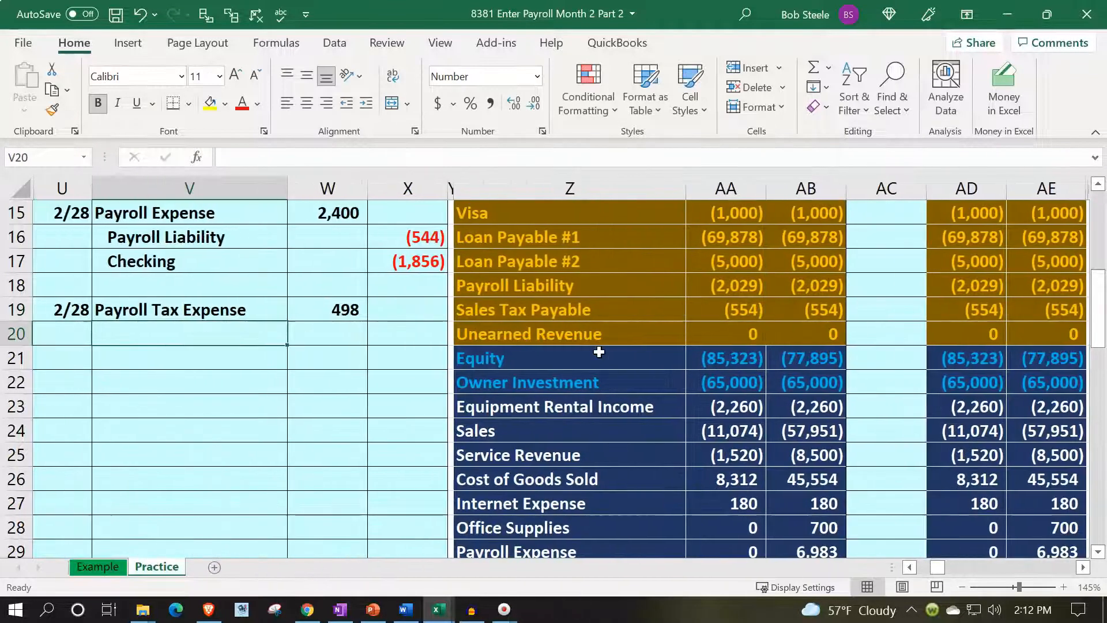
Link V20 to the Payroll Liability account name in Z18 of the trial balance.
text(=)
key(Right)
key(Right)
key(Right)
key(Right)
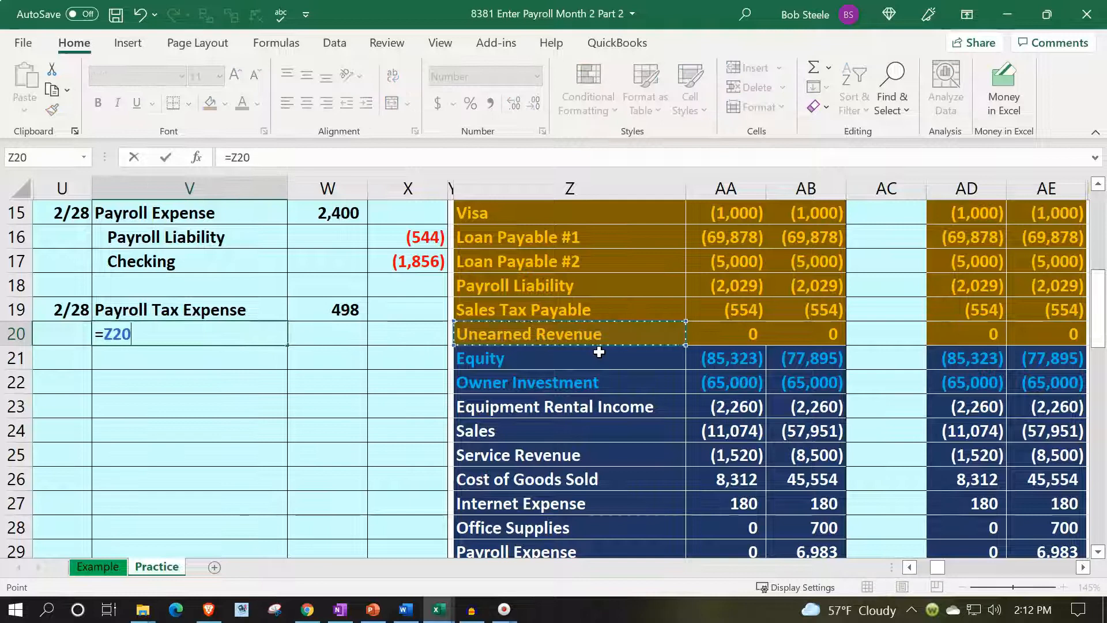
key(Up)
key(Up)
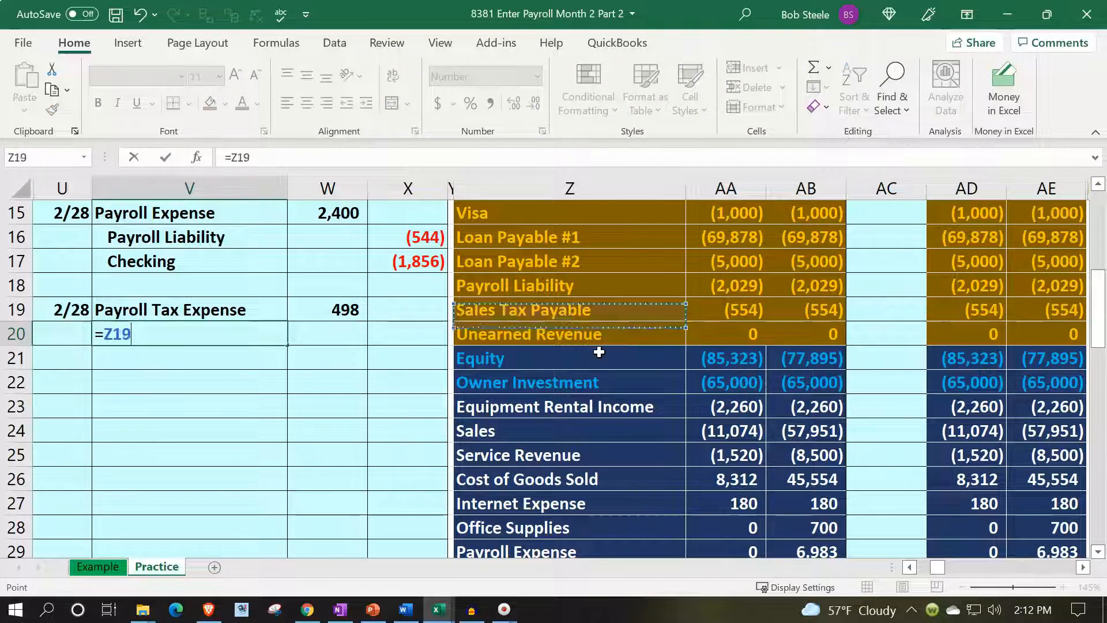
key(Tab)
Calculate the Payroll Liability credit in X20 as the negative of the Payroll Tax Expense debit in W19.
key(Right)
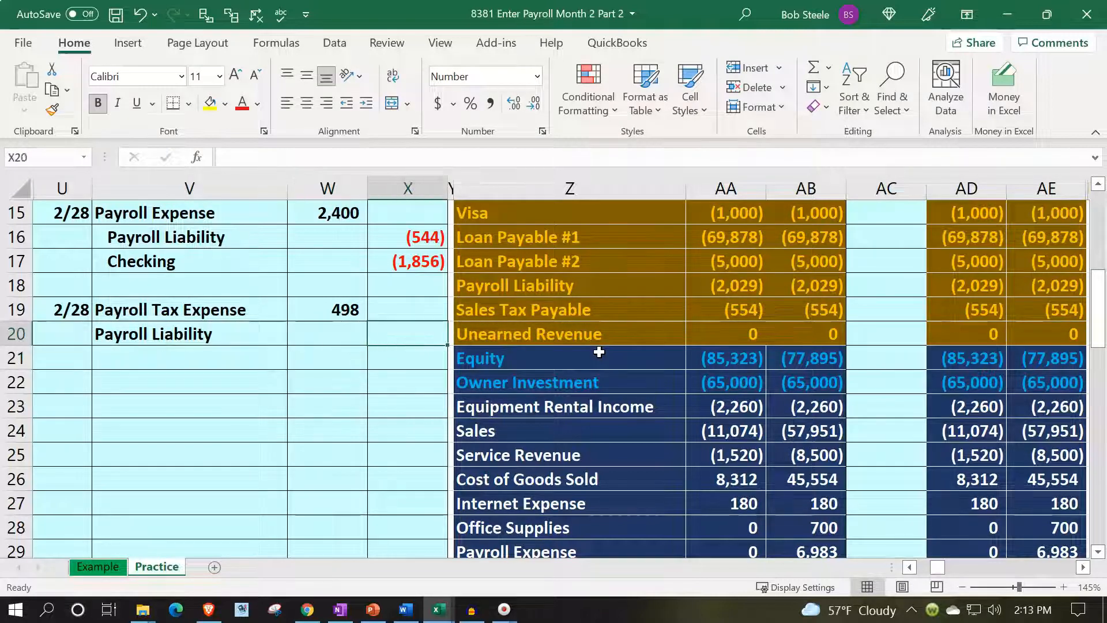
text(-)
key(Left)
key(Up)
key(Return)
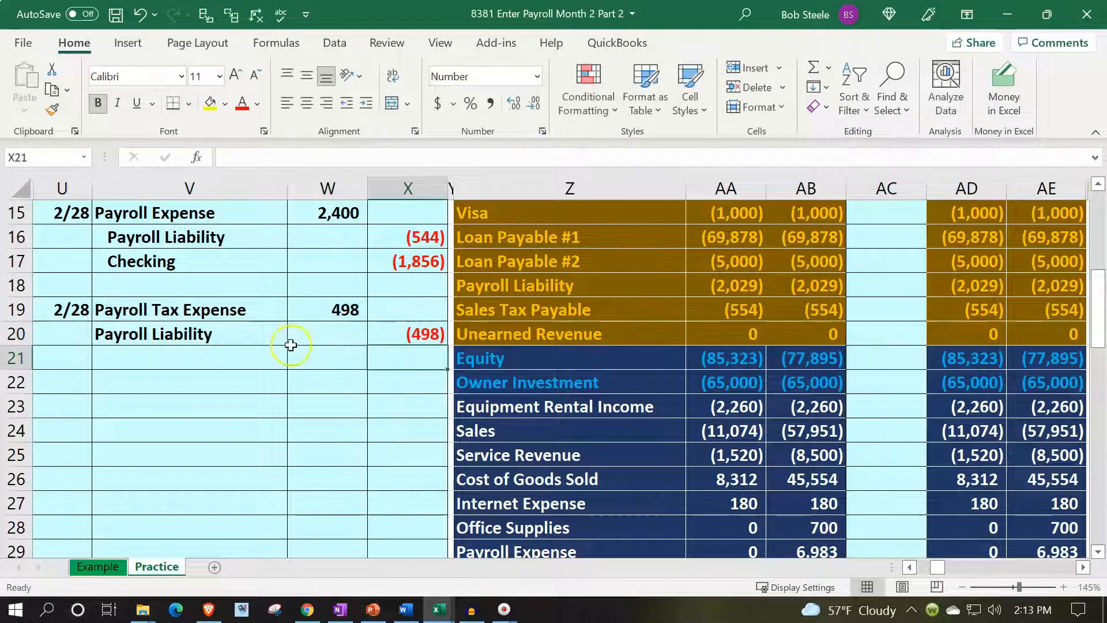
Indent the credit account name Payroll Liability in V20.
click(262, 339)
click(366, 104)
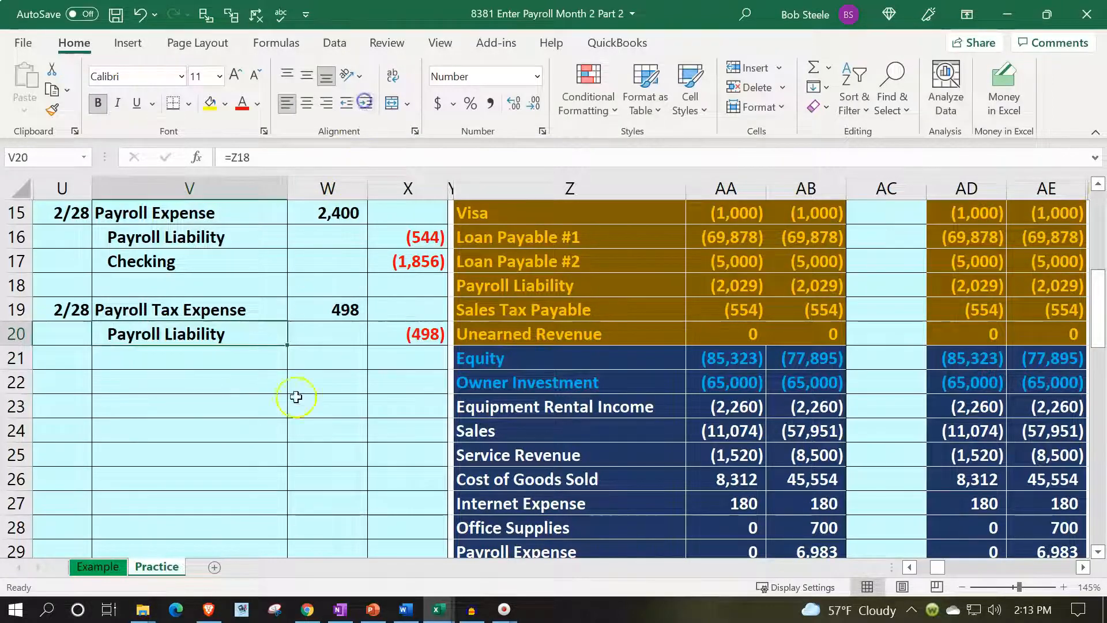
scroll(292, 410, up, 2)
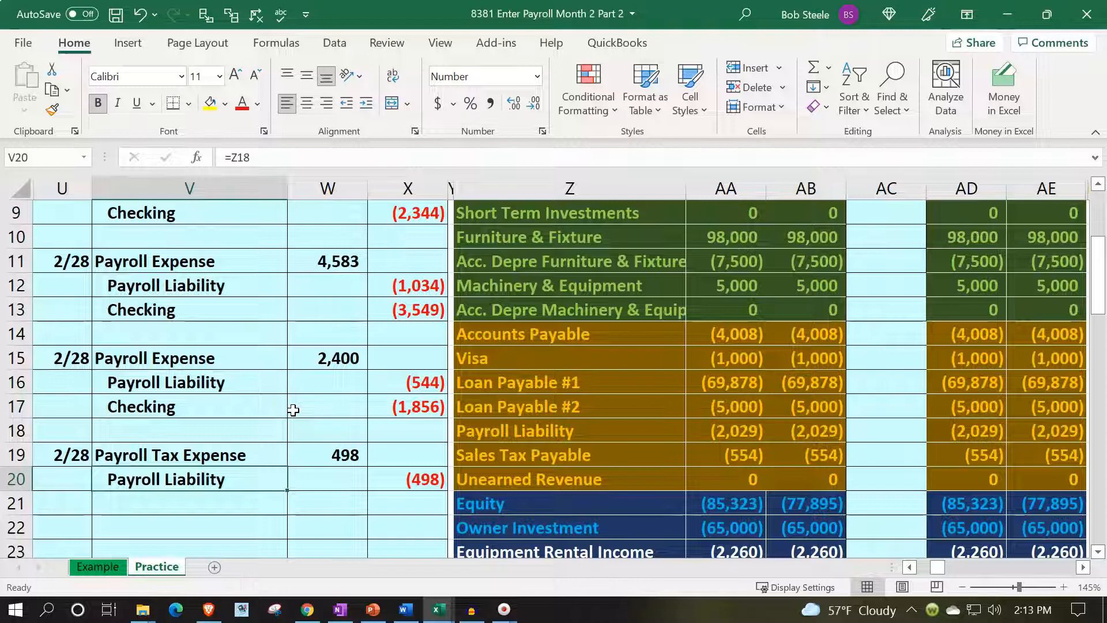
Highlight the first 2/28 payroll entry in V11:X13 with a light green fill.
drag(179, 263, 383, 306)
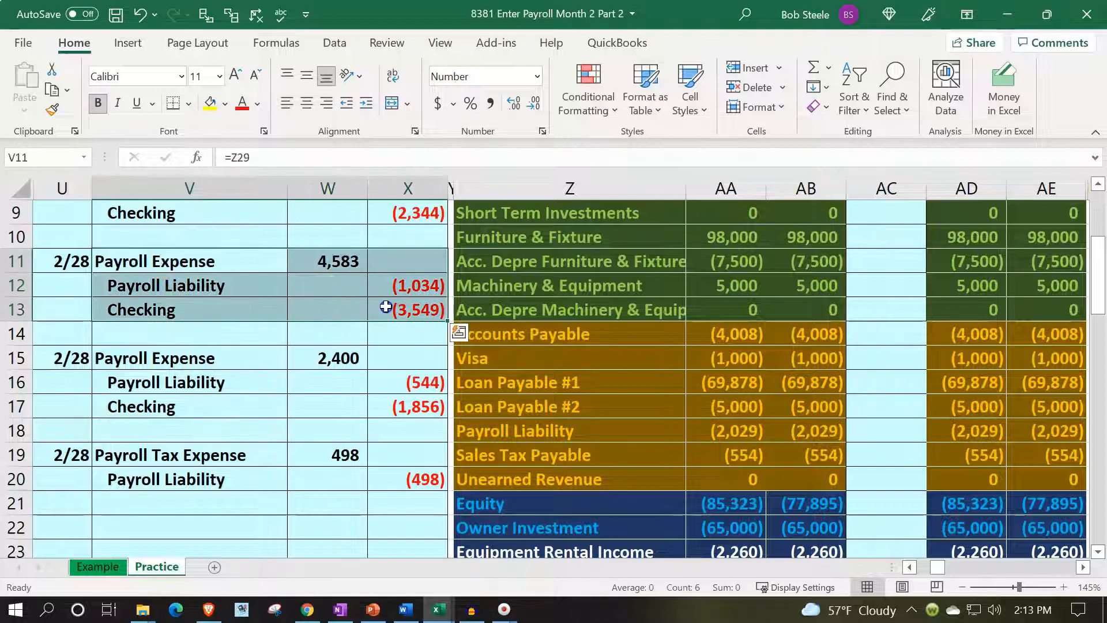
click(226, 105)
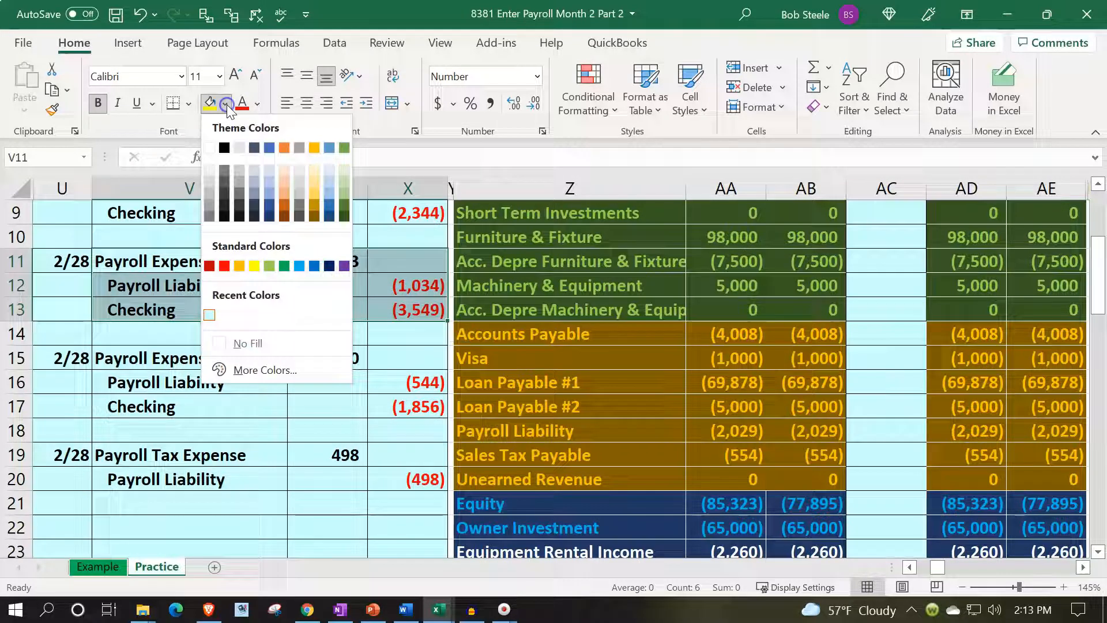
click(269, 266)
Post the first payroll entry's Payroll Expense debit to the trial balance by linking Entries cell AC29 to W11.
drag(247, 267, 301, 257)
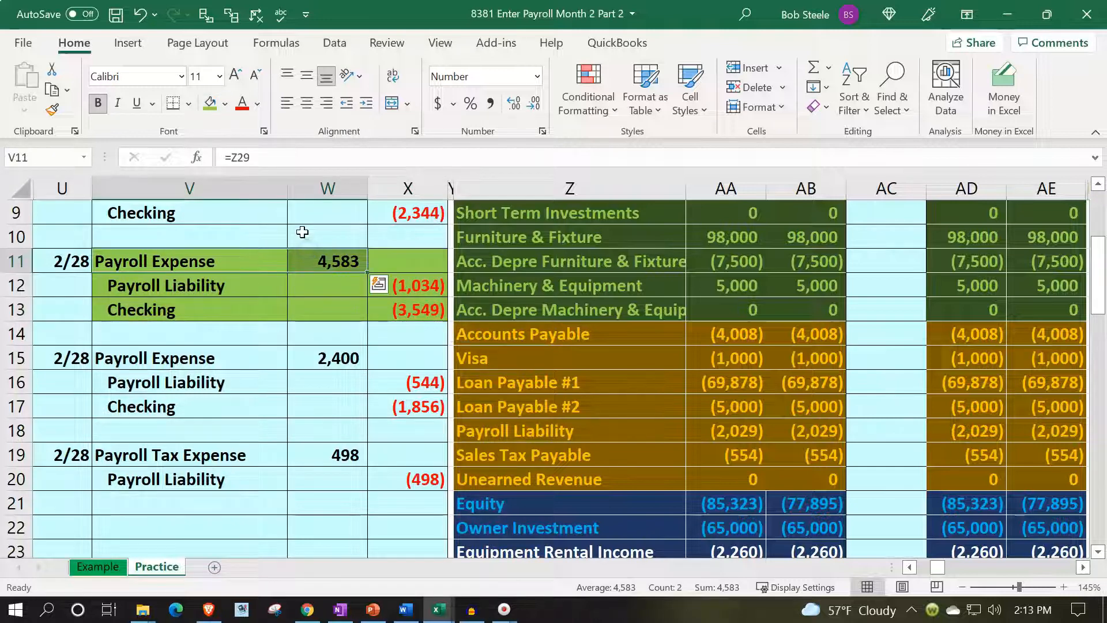
key(Down)
key(Down)
key(Down)
key(Down)
key(Down)
key(Down)
key(Down)
key(Down)
key(Down)
key(Down)
key(Down)
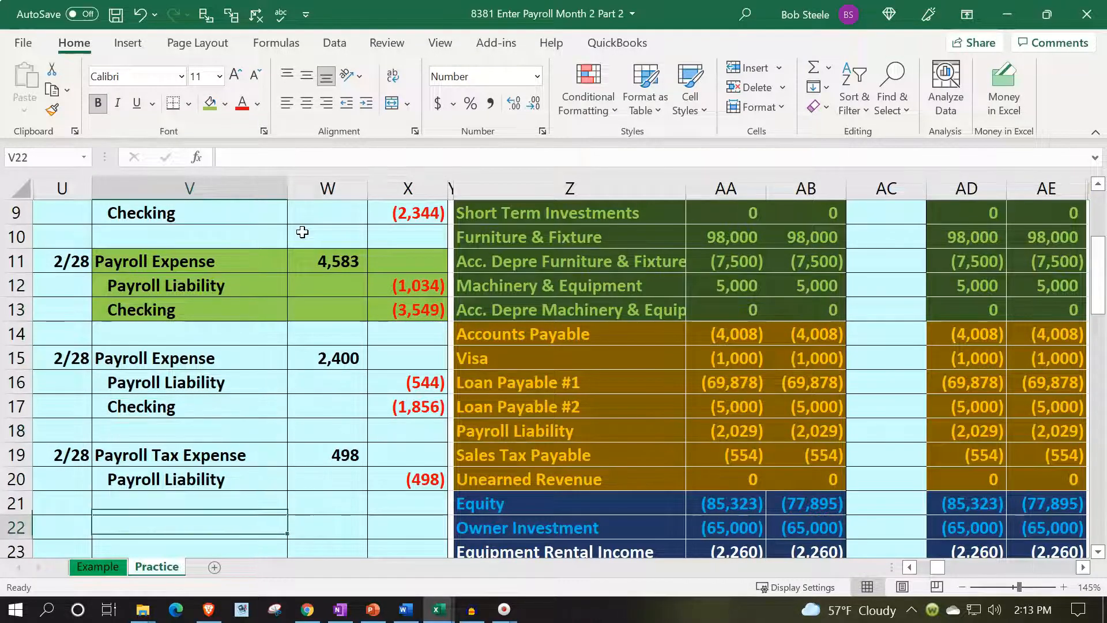
key(Down)
key(Down)
key(Down)
key(Down)
key(Down)
key(Down)
key(Down)
key(Right)
key(Right)
key(Right)
key(Right)
key(Right)
key(Right)
key(Right)
text(=)
key(Left)
key(Left)
key(Left)
key(Left)
key(Left)
key(Left)
key(Up)
key(Up)
key(Up)
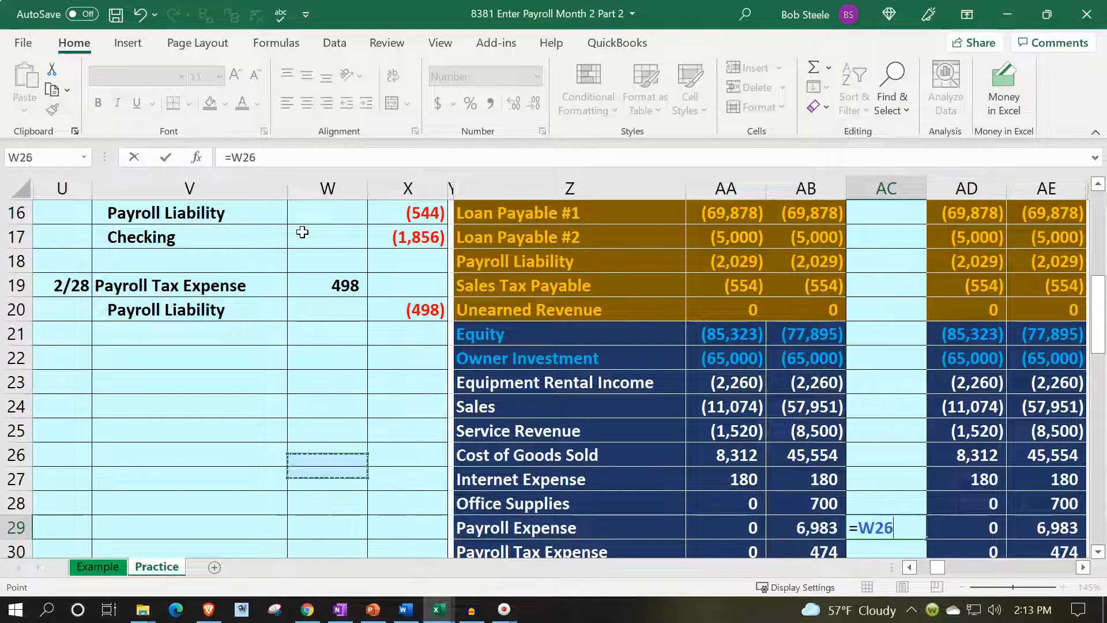
key(Up)
key(Up)
key(Up)
key(Up)
key(Up)
key(Up)
key(Up)
key(Up)
key(Up)
key(Up)
key(Up)
key(Up)
key(Up)
key(Up)
key(Up)
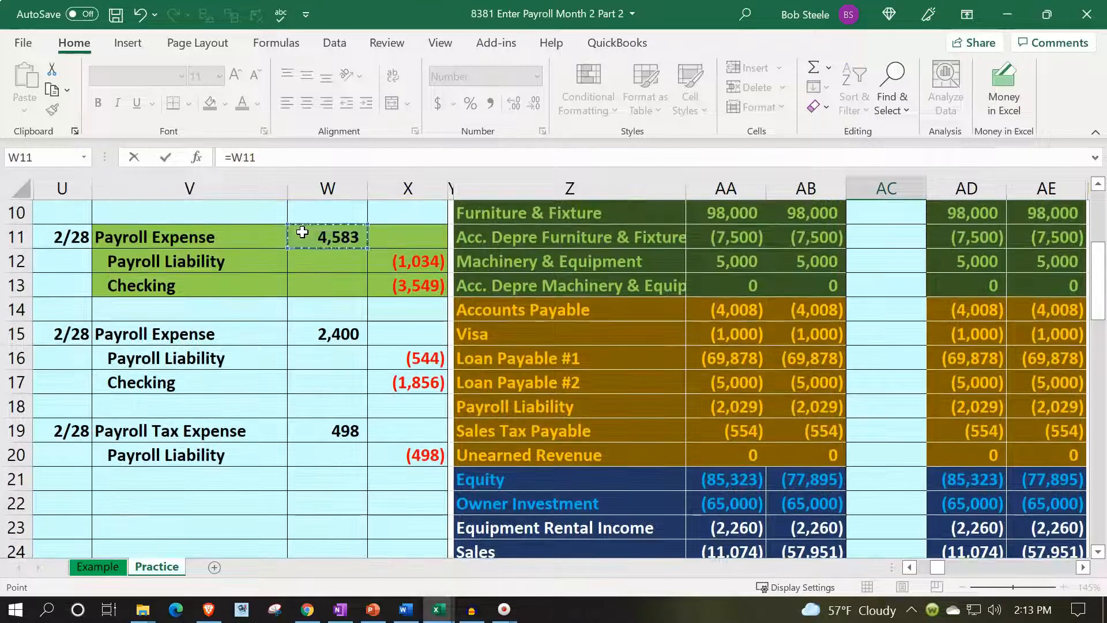
key(Return)
key(Up)
key(Right)
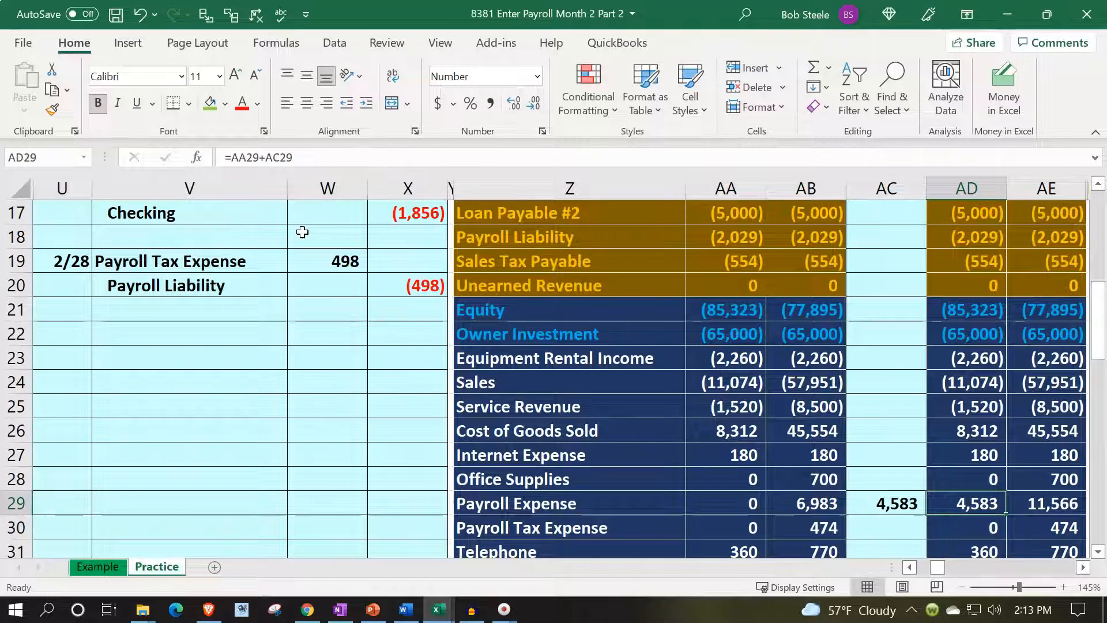
key(Right)
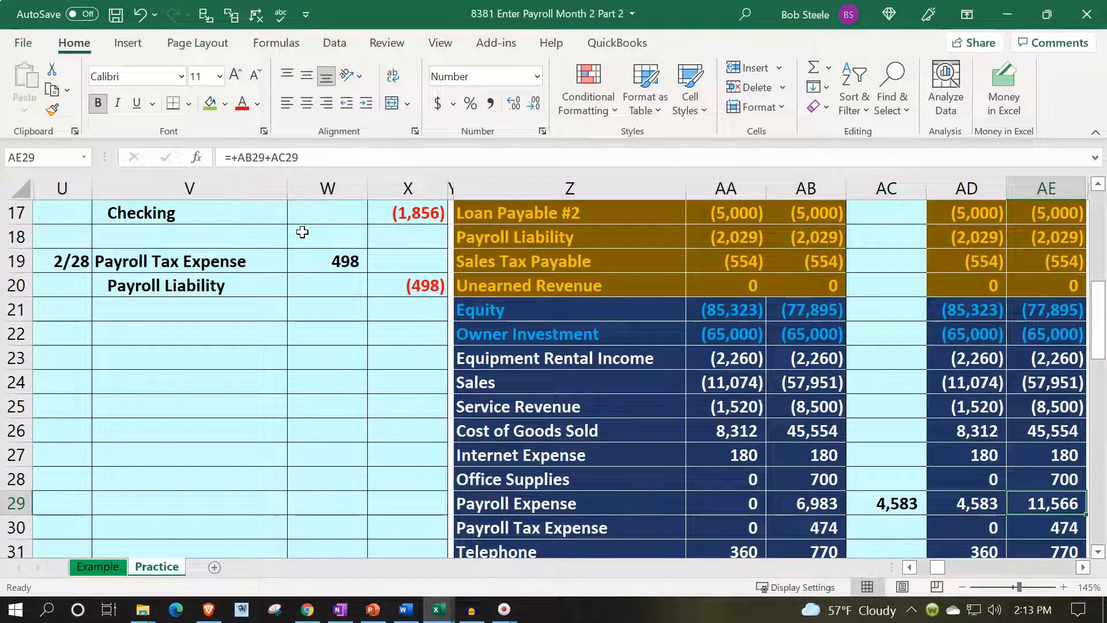
Post the first entry's Payroll Liability credit to the trial balance by linking Entries cell AC18 to X12.
key(Left)
key(Left)
key(Left)
key(Left)
scroll(302, 232, up, 2)
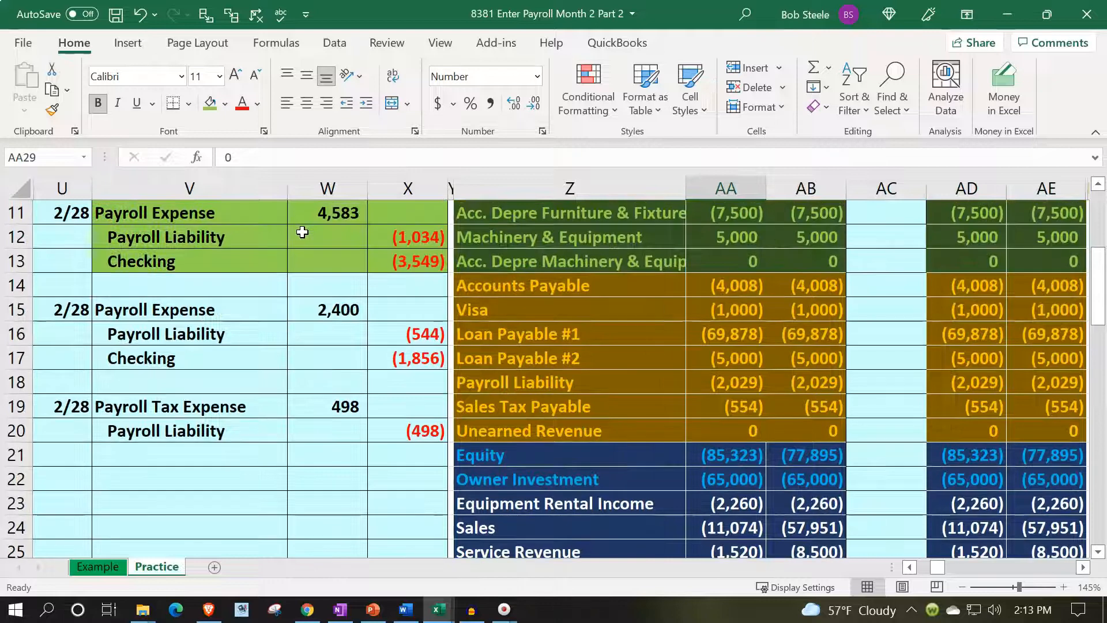
drag(260, 230, 371, 235)
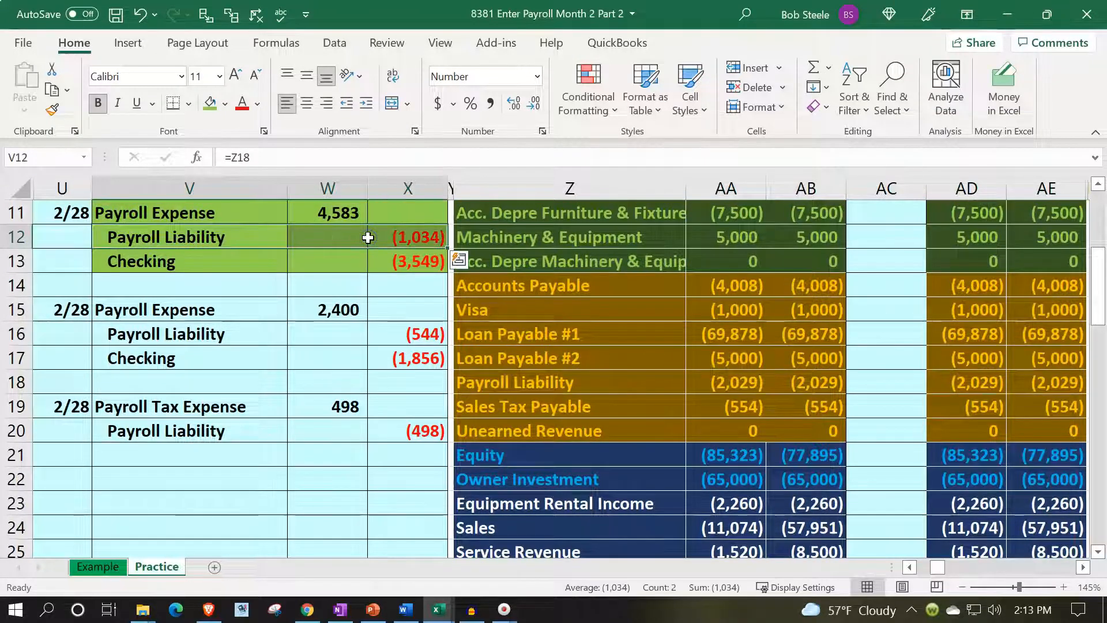
key(Down)
key(Down)
key(Down)
key(Down)
key(Right)
key(Right)
key(Right)
key(Down)
key(Down)
key(Right)
key(Right)
key(Right)
key(Right)
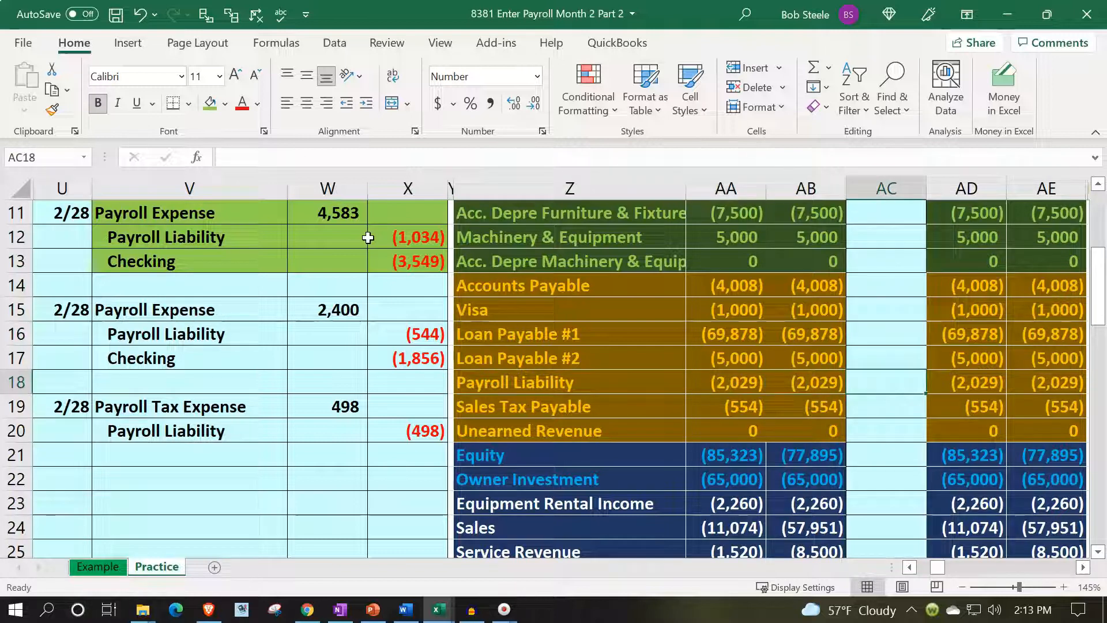
text(=)
key(Left)
key(Left)
key(Left)
key(Left)
key(Left)
key(Up)
key(Up)
key(Up)
key(Up)
key(Up)
key(Up)
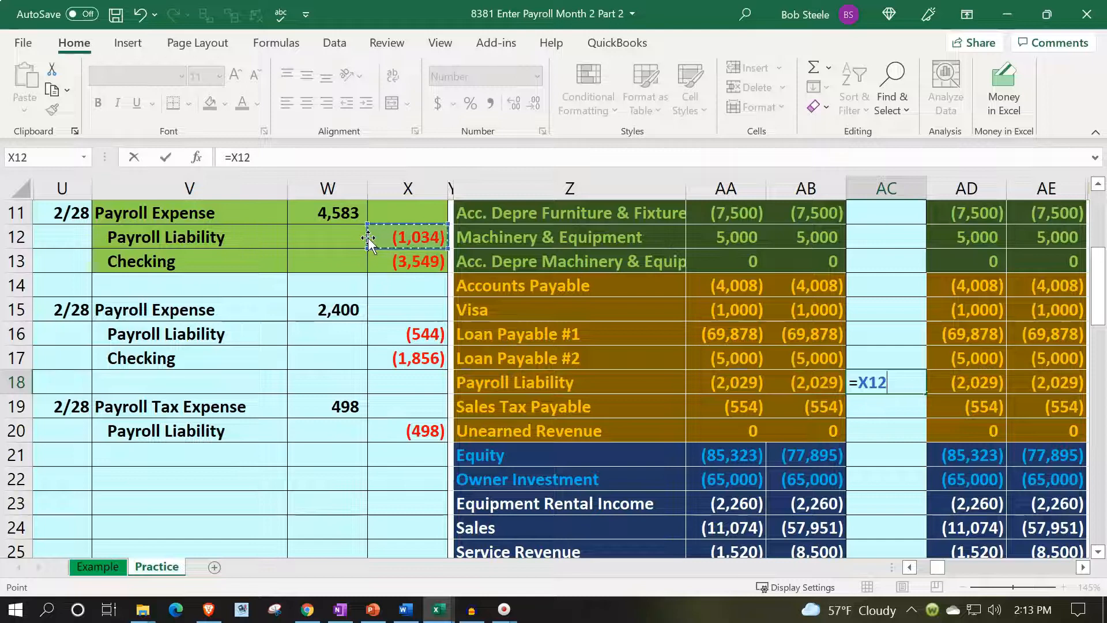
key(Return)
key(Up)
key(Right)
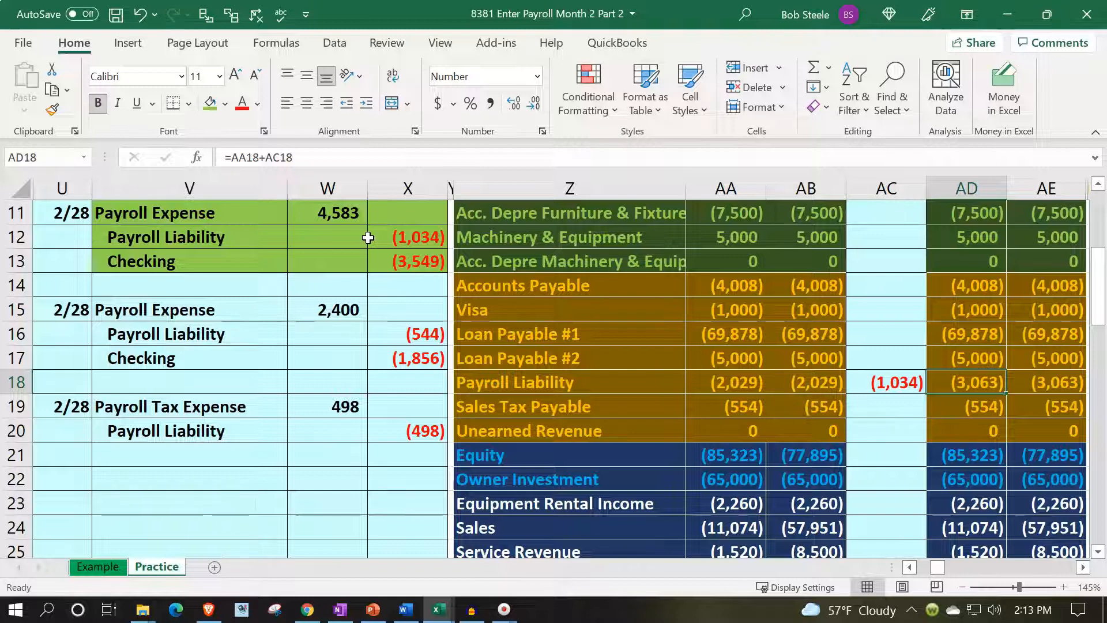
Post the first entry's Checking credit to the trial balance by linking Entries cell AC4 to X13.
drag(276, 257, 403, 260)
key(Up)
key(Up)
key(Up)
key(Up)
key(Up)
key(Up)
key(Up)
key(Up)
key(Up)
key(Up)
key(Up)
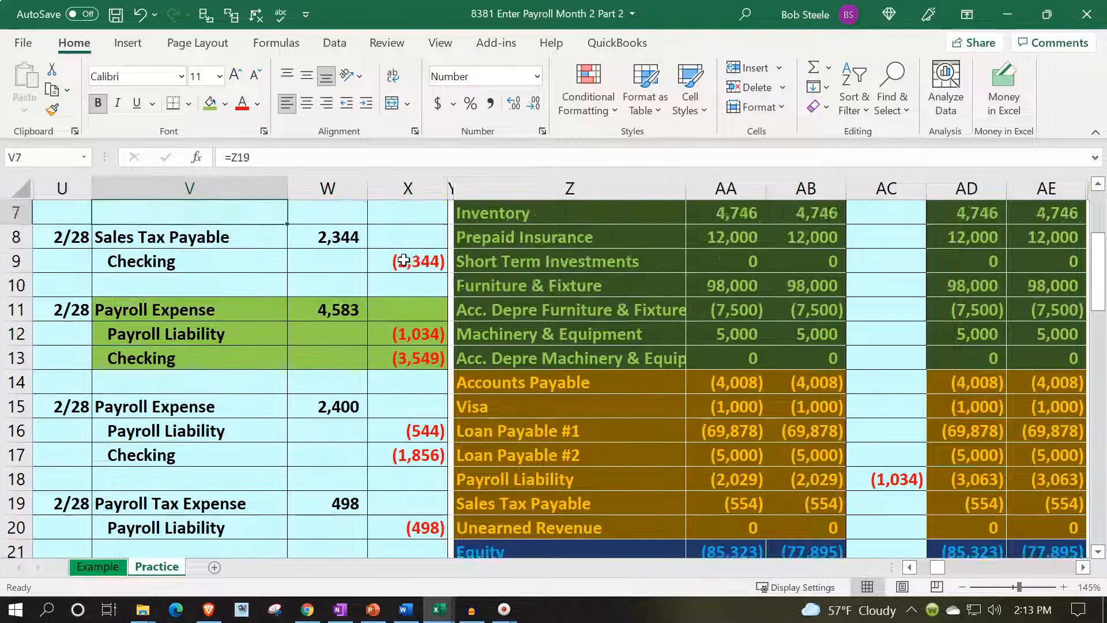
key(Right)
key(Right)
key(Right)
key(Right)
key(Right)
key(Right)
key(Right)
key(Down)
key(Down)
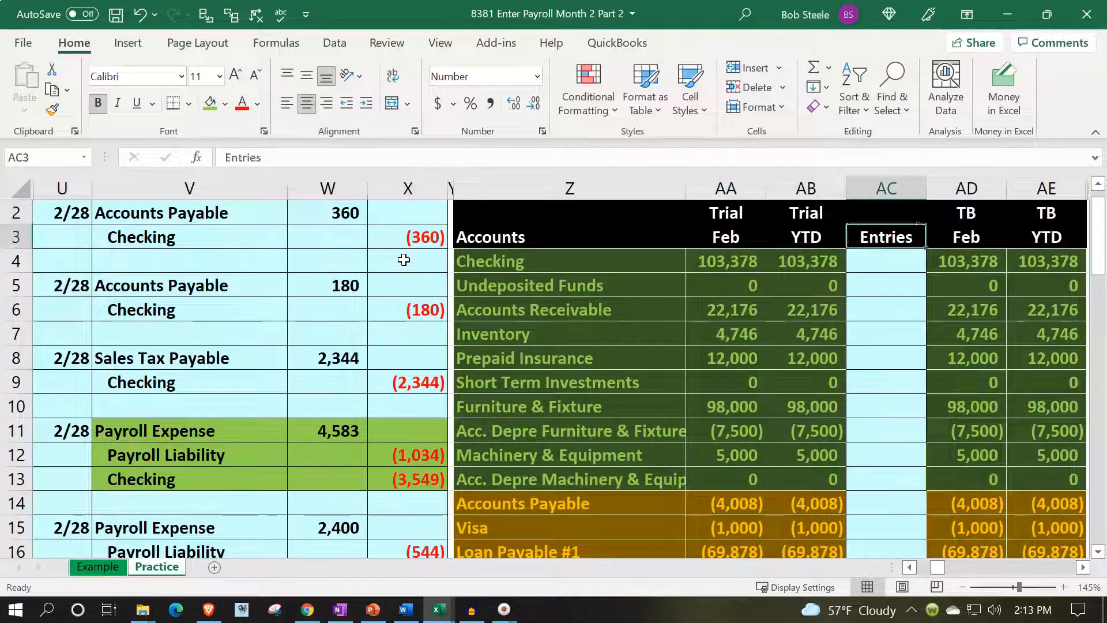
text(=)
key(Down)
key(Down)
key(Down)
key(Down)
key(Down)
key(Down)
key(Left)
key(Left)
key(Left)
key(Left)
key(Left)
key(Down)
key(Down)
key(Down)
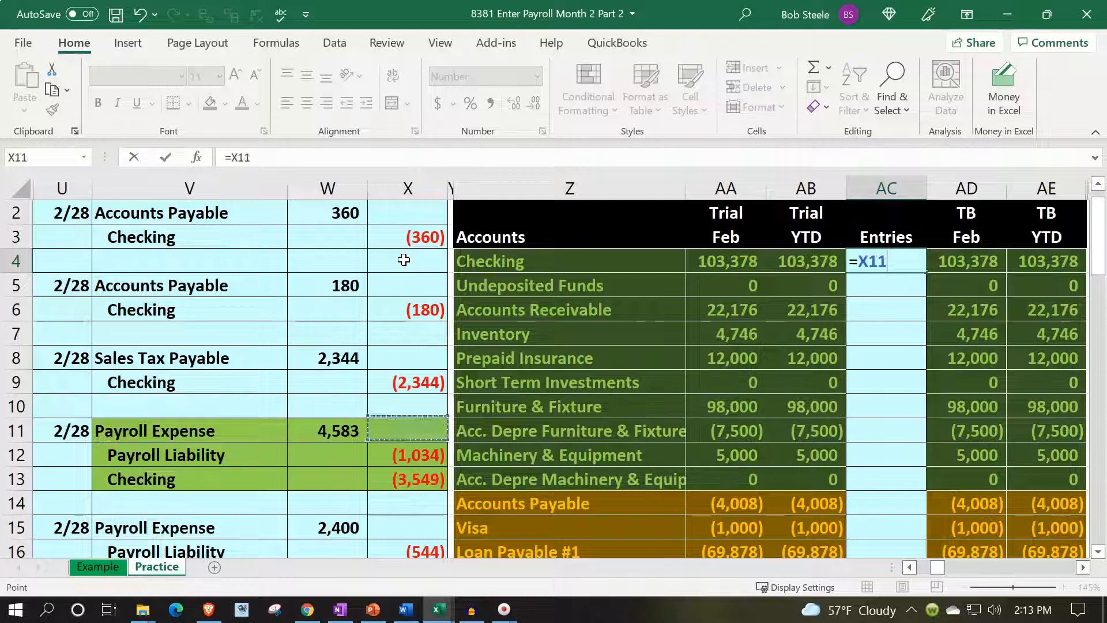
key(Return)
key(Up)
key(Right)
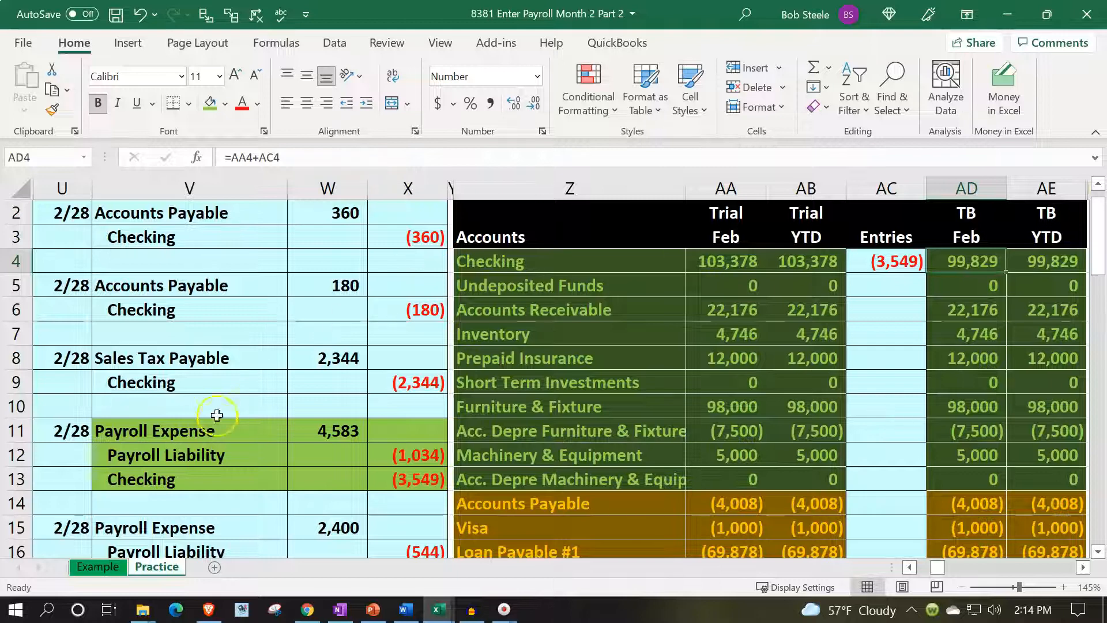
Restore the sheet's light blue fill on the first payroll entry in V11:X13.
scroll(216, 415, down, 1)
drag(208, 360, 386, 405)
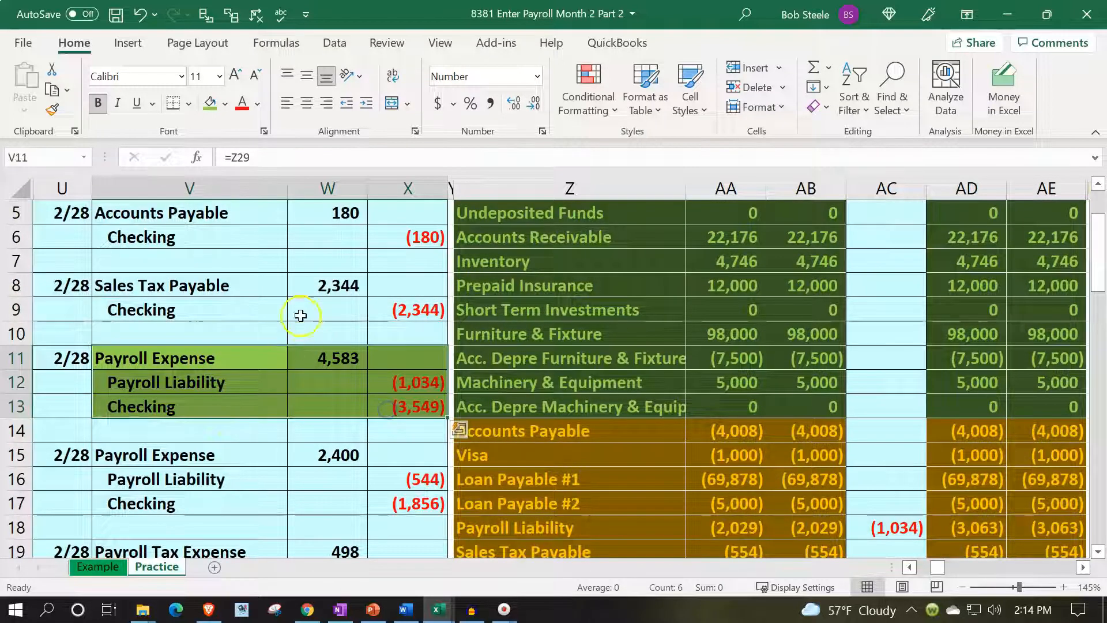
click(225, 105)
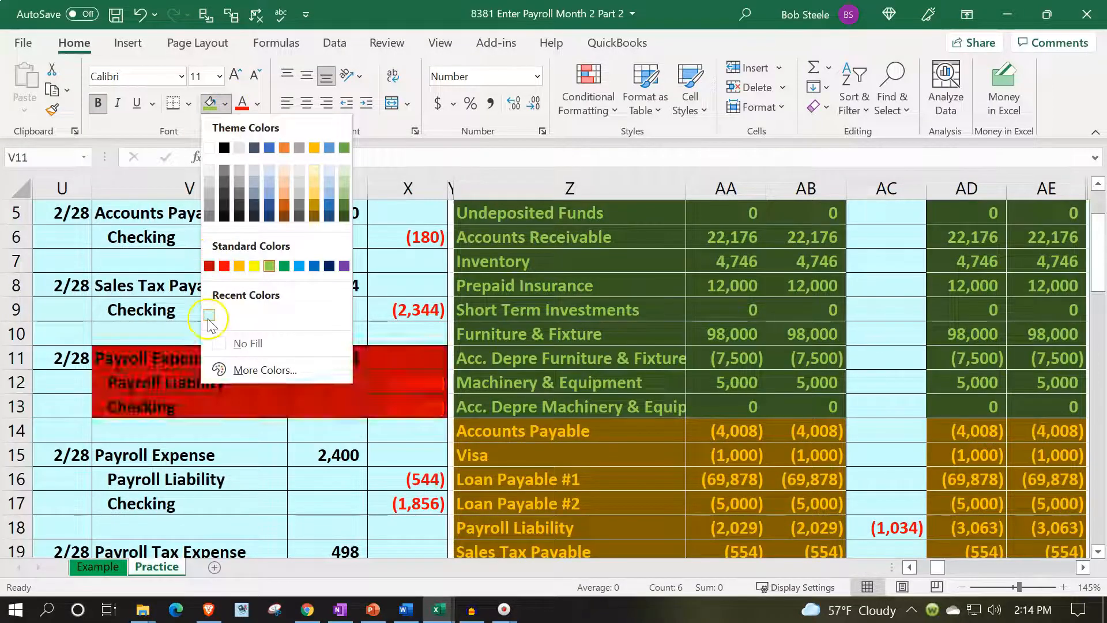
click(244, 369)
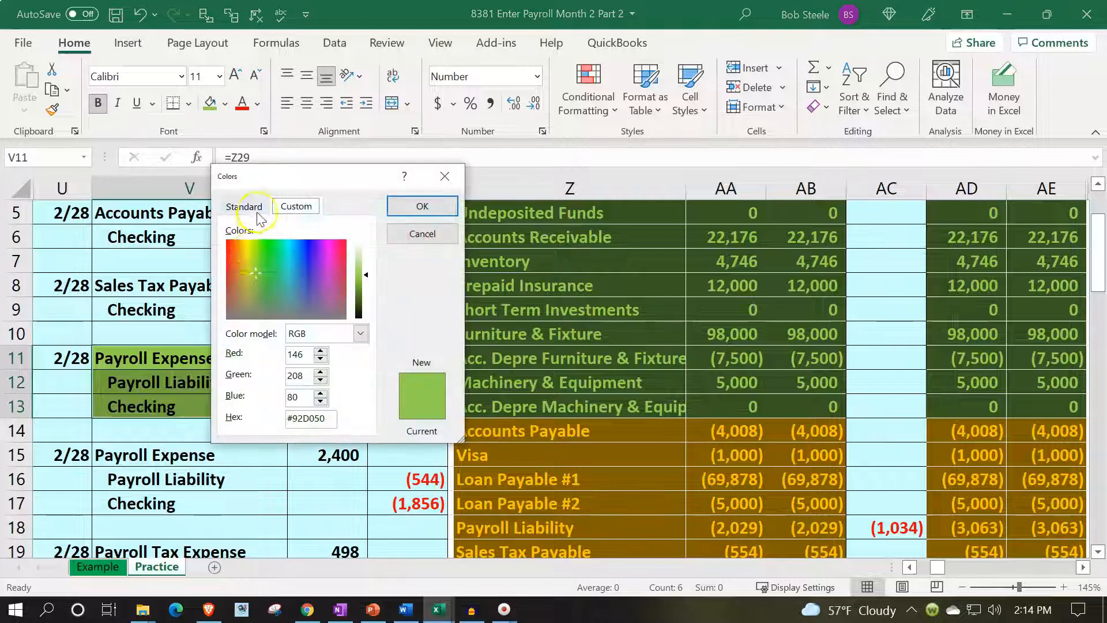
click(247, 206)
click(273, 290)
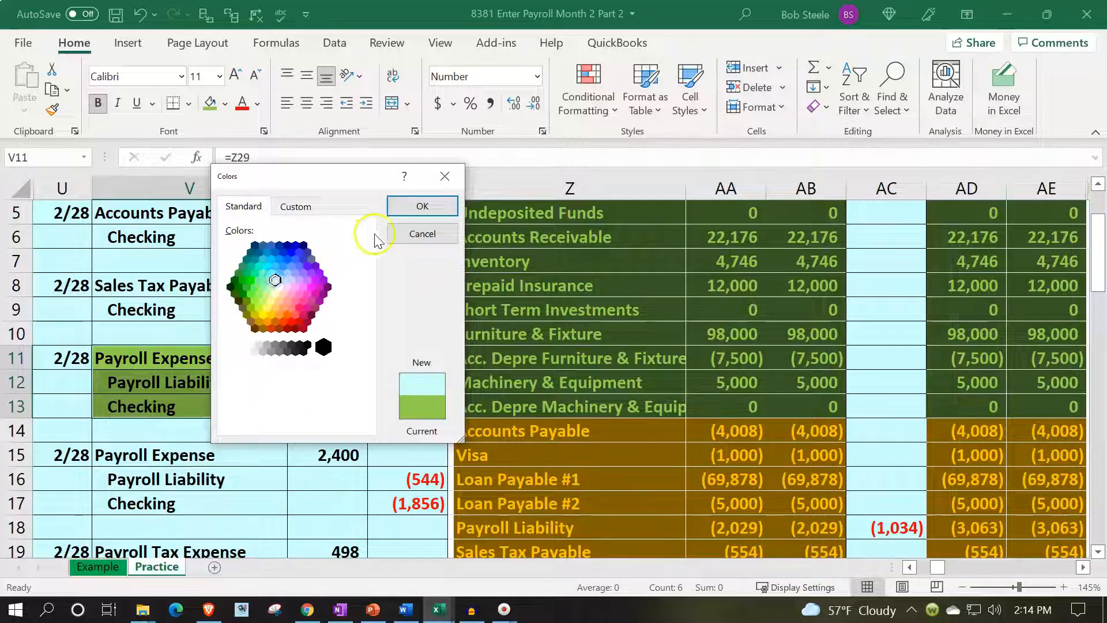
click(406, 206)
click(292, 433)
Highlight the second 2/28 payroll entry in V15:X17 with a light green fill.
scroll(247, 449, down, 1)
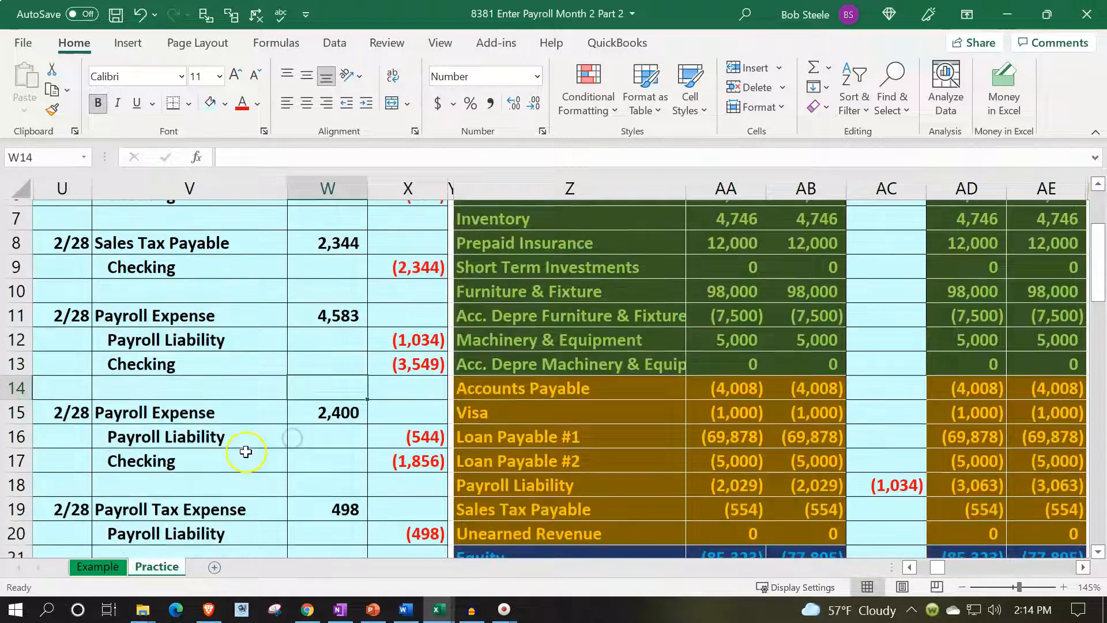
click(219, 384)
drag(300, 386, 392, 430)
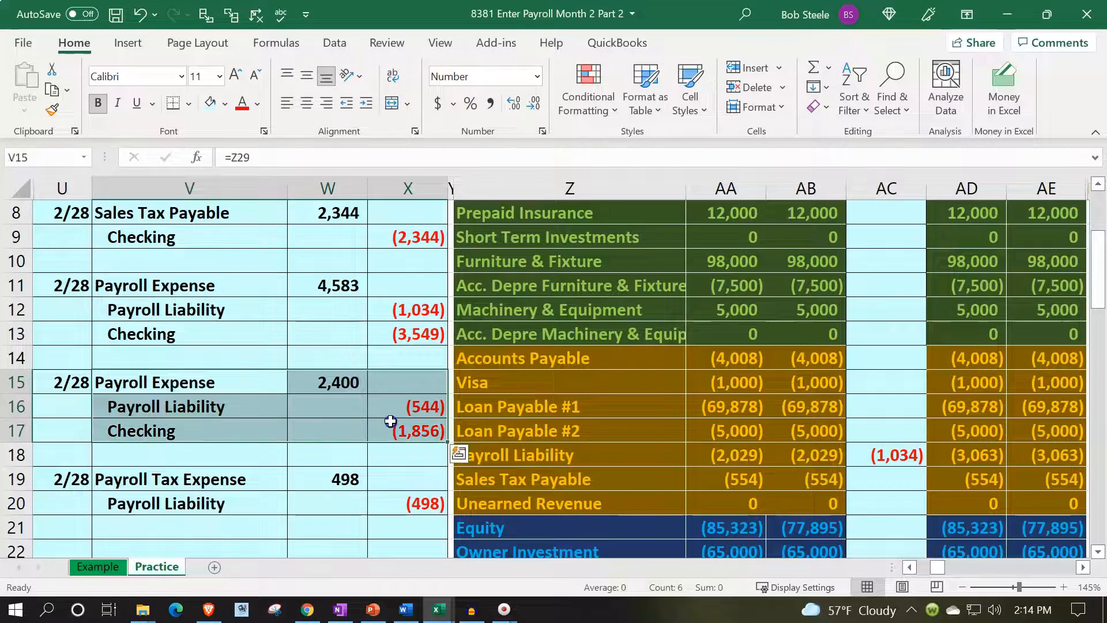
click(225, 103)
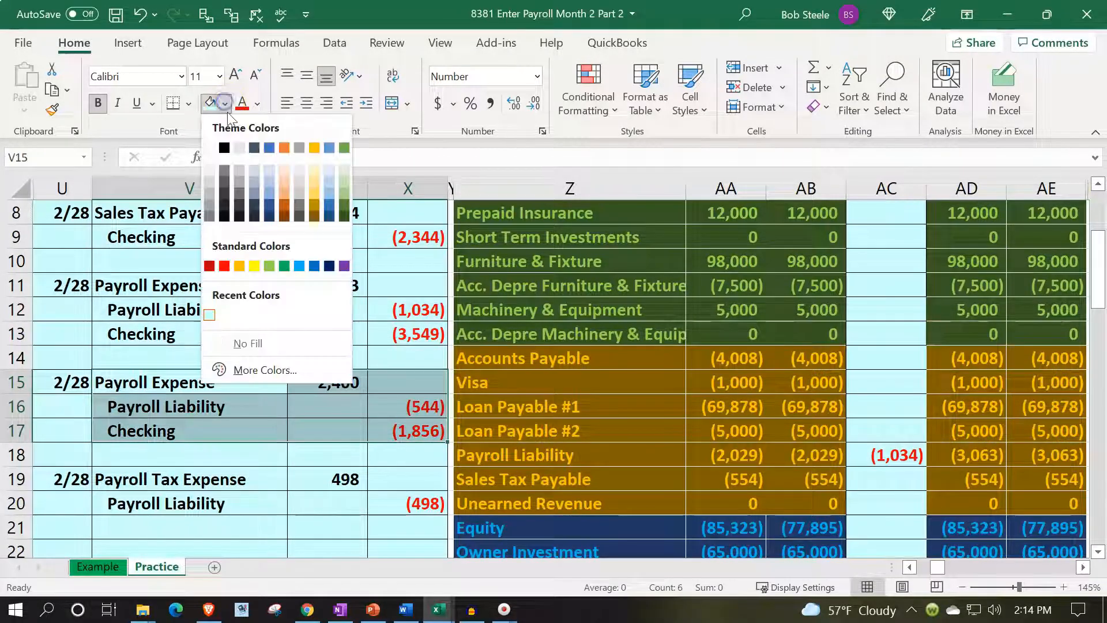
click(268, 268)
Add the second entry's Payroll Expense debit in W15 to the Entries formula in AC29, making it =W11+W15.
drag(254, 383, 311, 383)
key(Down)
key(Down)
key(Down)
key(Down)
key(Down)
key(Down)
key(Down)
key(Down)
key(Down)
key(Down)
key(Down)
key(Down)
key(Down)
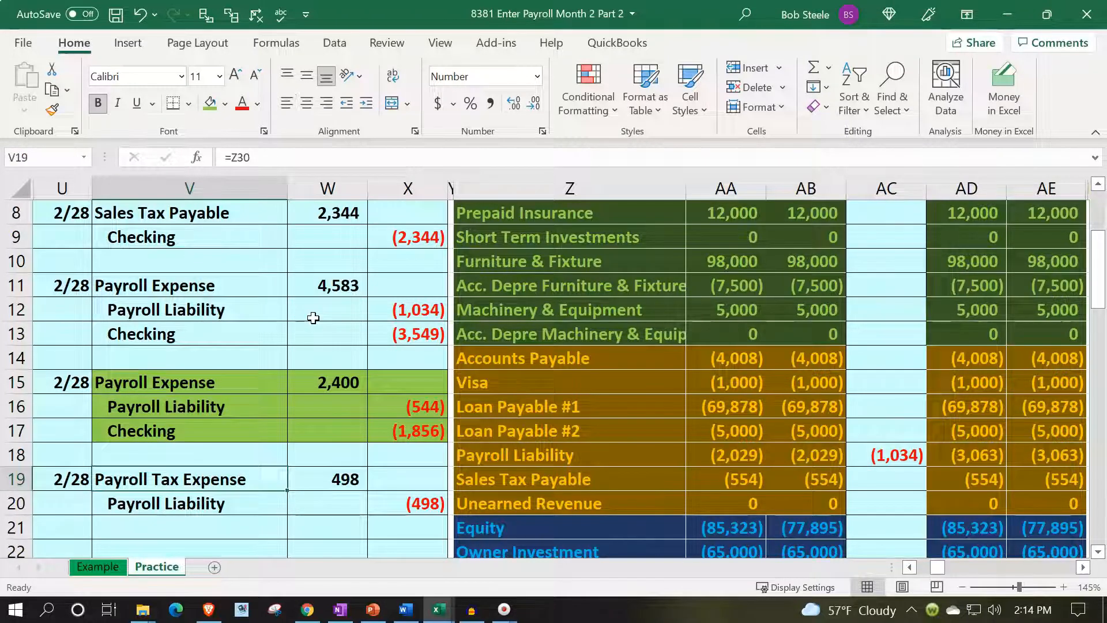
key(Right)
key(Right)
key(Right)
key(Down)
key(Right)
key(Right)
key(Right)
key(Right)
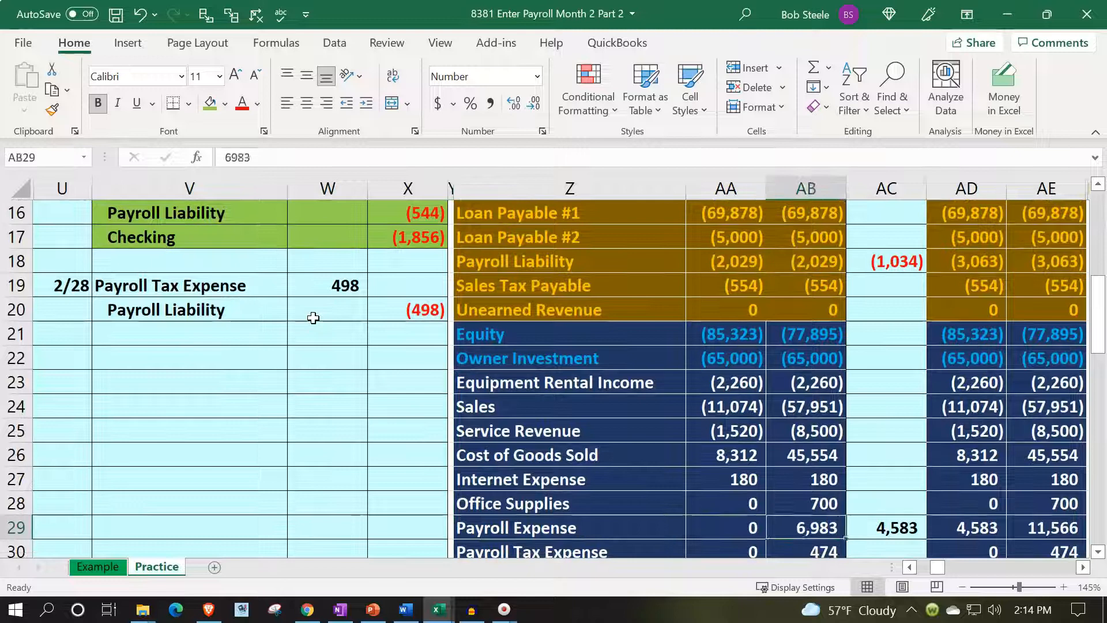
key(F2)
text(+)
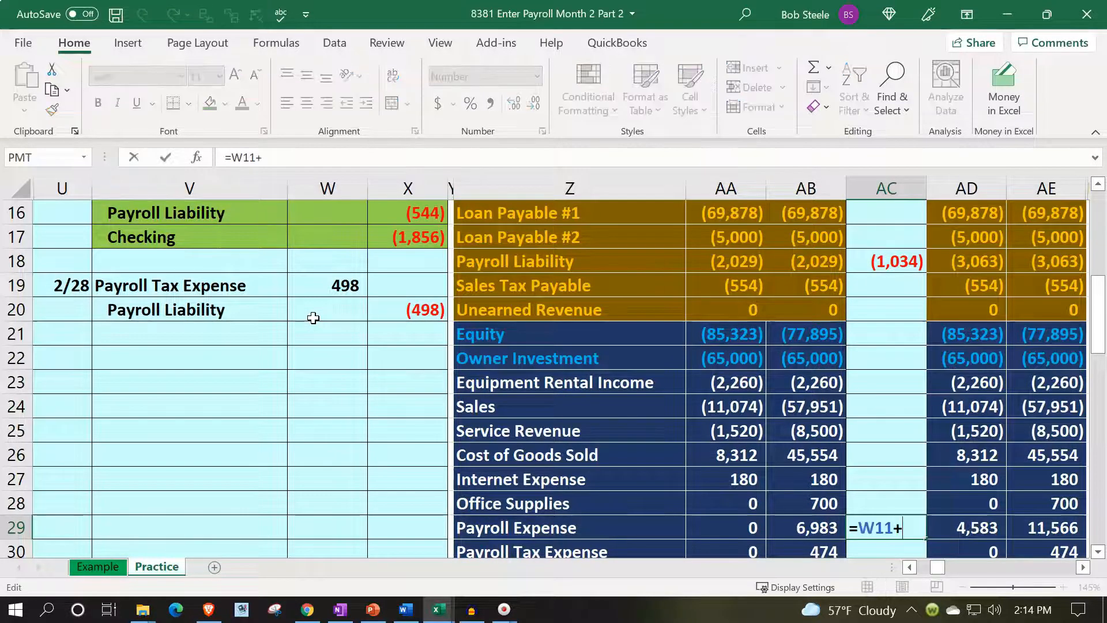
key(Left)
key(Left)
key(Left)
key(Left)
key(Left)
key(Left)
key(Up)
key(Up)
key(Up)
key(Up)
key(Up)
key(Up)
key(Up)
key(Up)
key(Up)
key(Up)
key(Up)
key(Up)
key(Up)
key(Up)
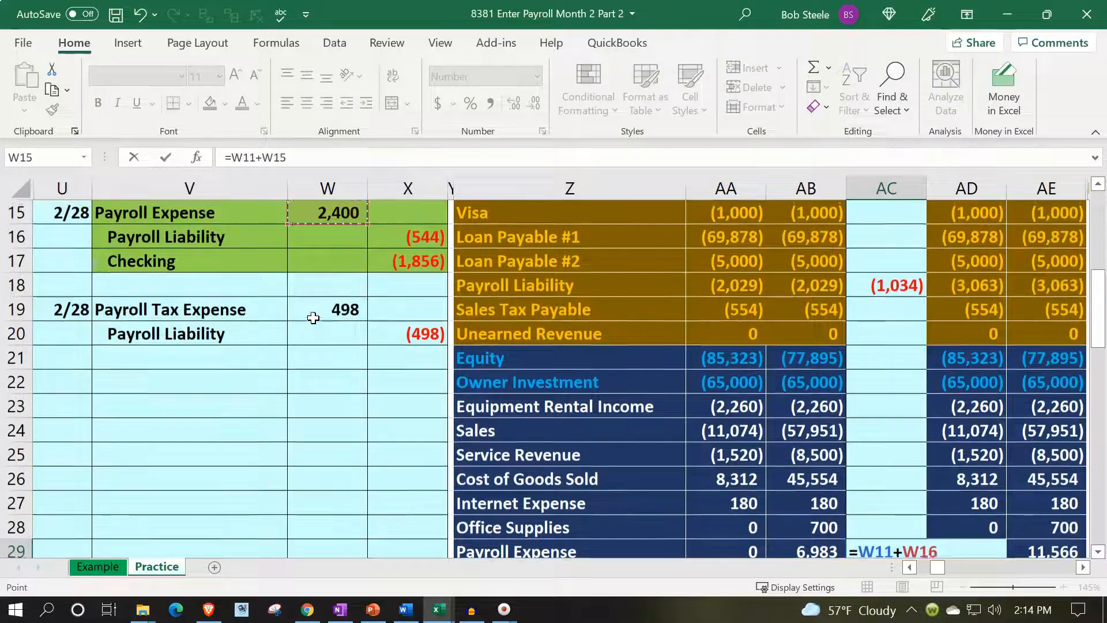
key(Return)
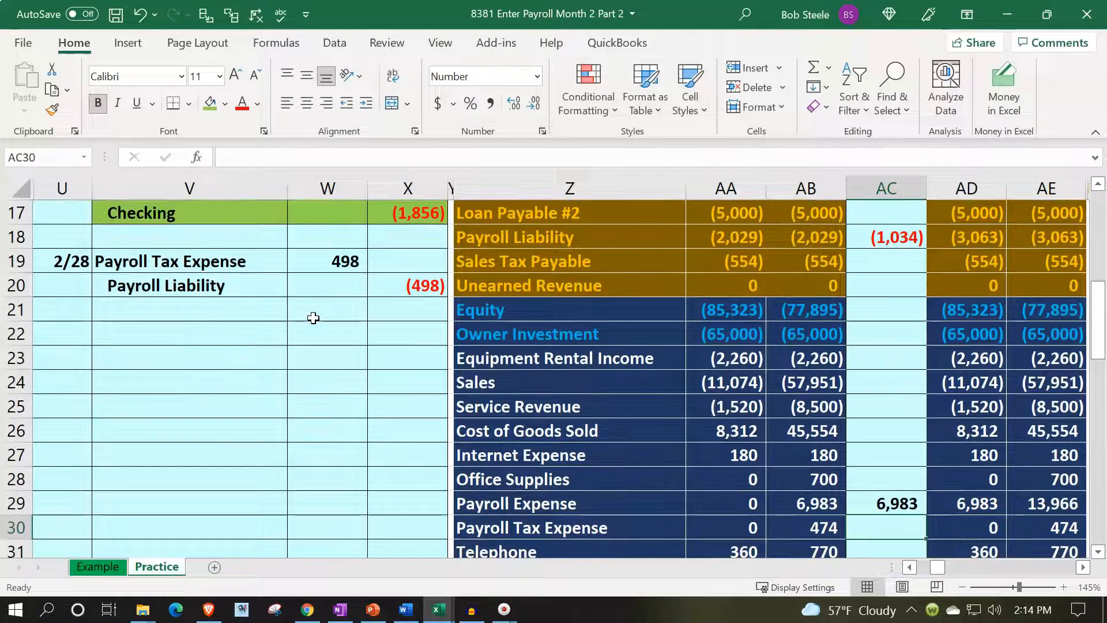
key(Up)
key(Right)
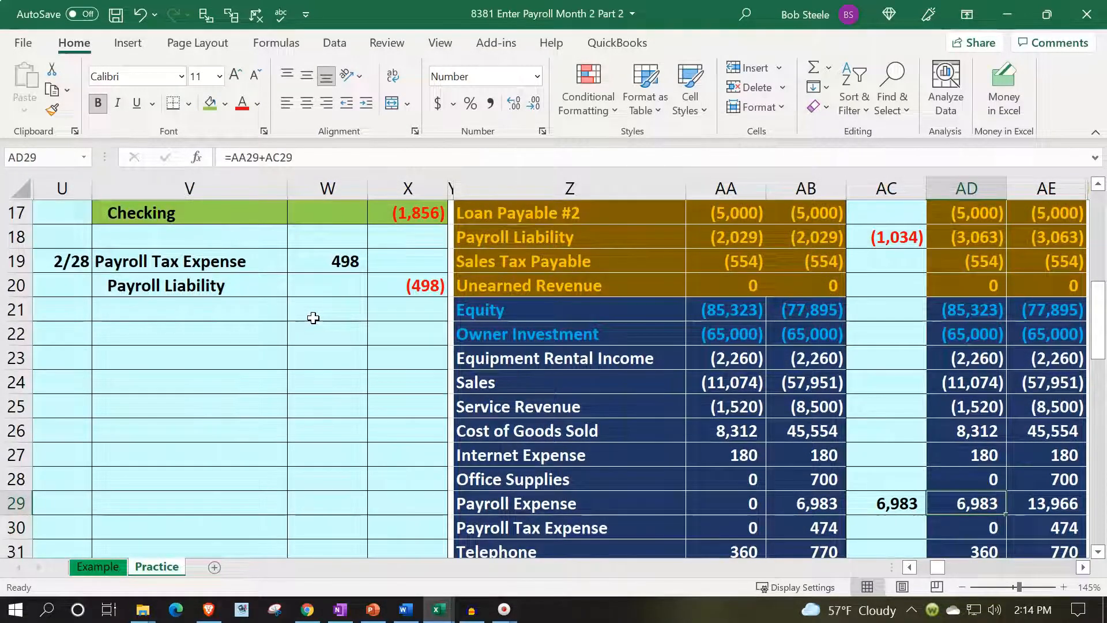
key(Right)
Add the second entry's Payroll Liability credit in X16 to the Entries formula in AC18, making it =X12+X16.
scroll(246, 404, up, 1)
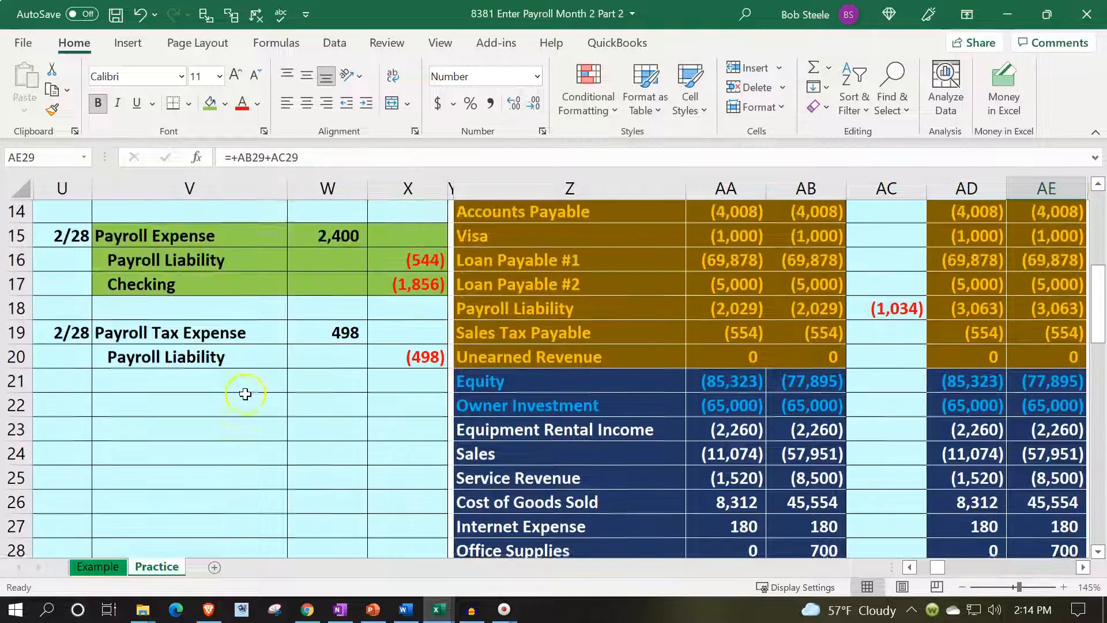
drag(236, 261, 375, 263)
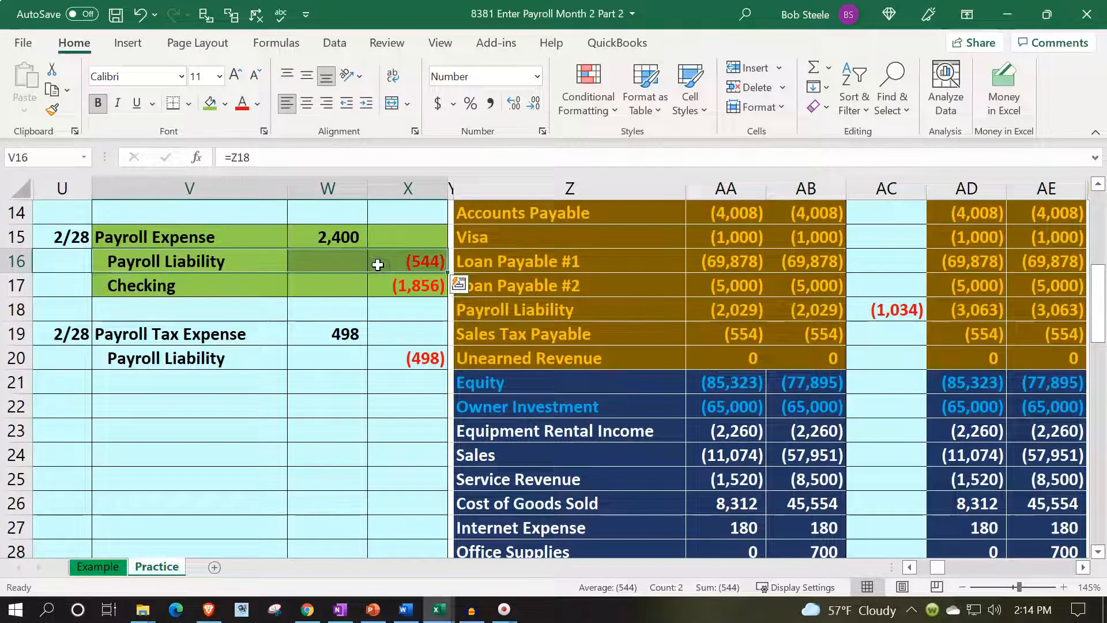
key(Right)
key(Right)
key(Right)
key(Right)
key(Right)
key(Right)
key(Right)
key(Down)
key(Down)
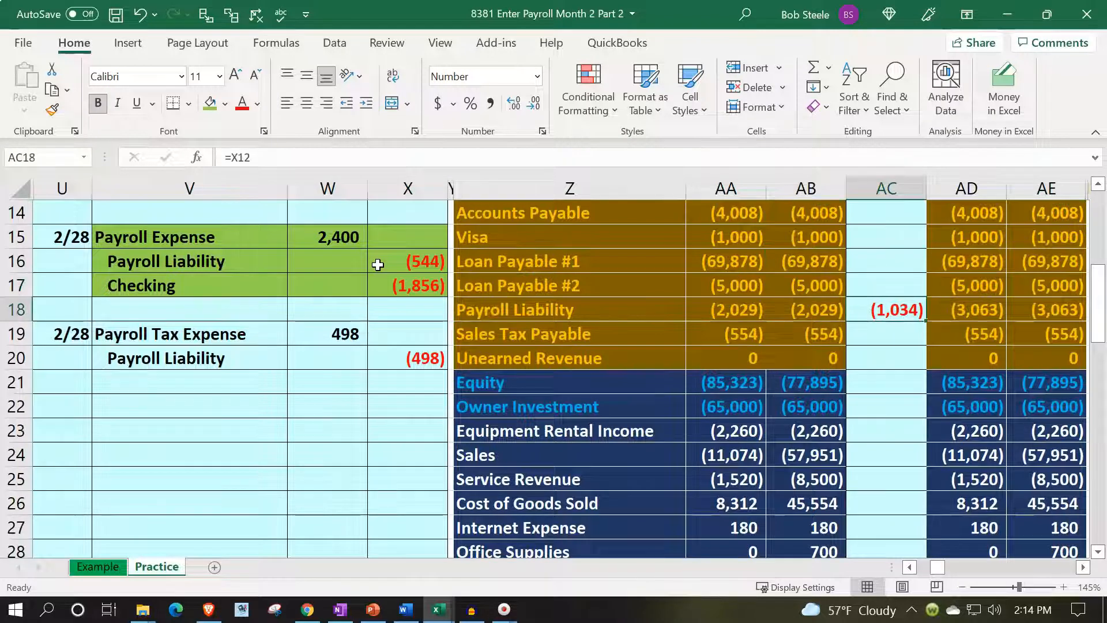
key(F2)
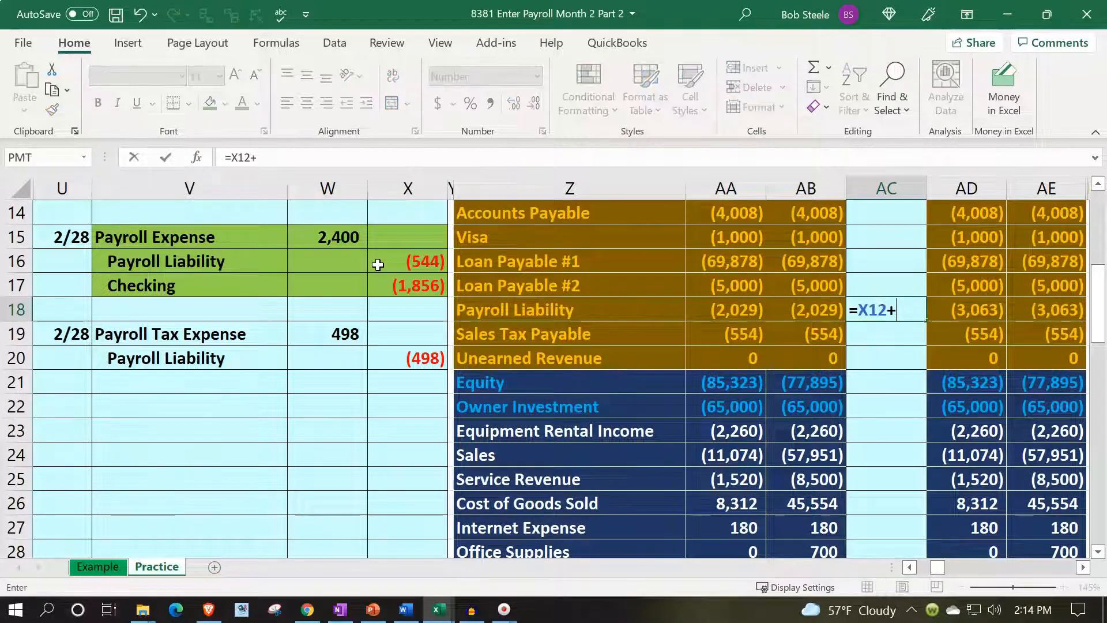
text(+)
key(Left)
key(Left)
key(Left)
key(Left)
key(Left)
key(Up)
key(Up)
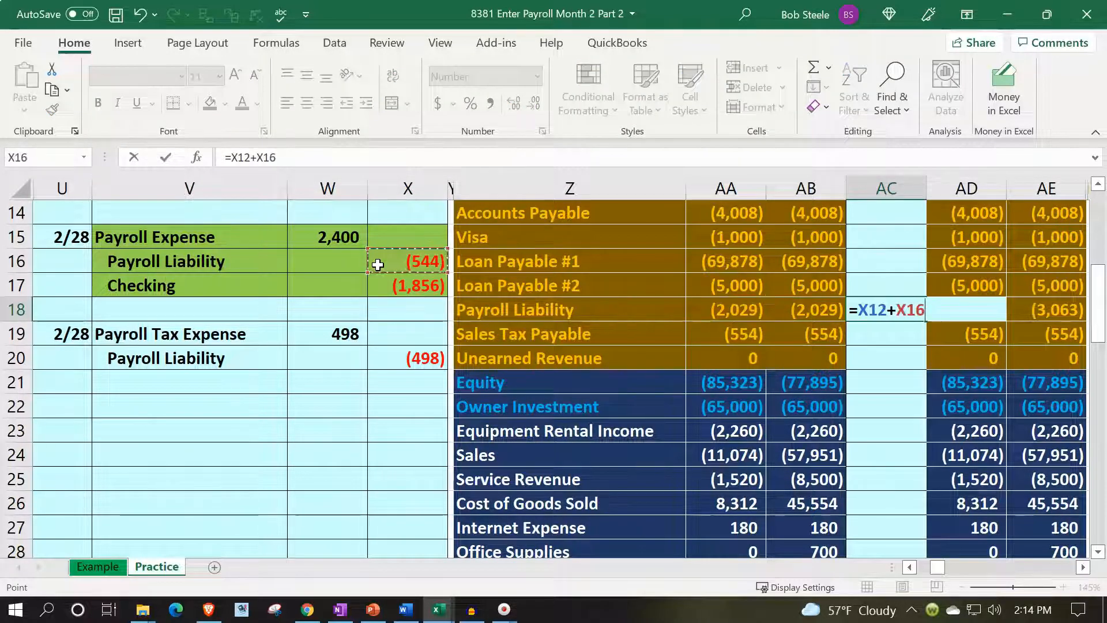
key(Return)
key(Right)
key(Up)
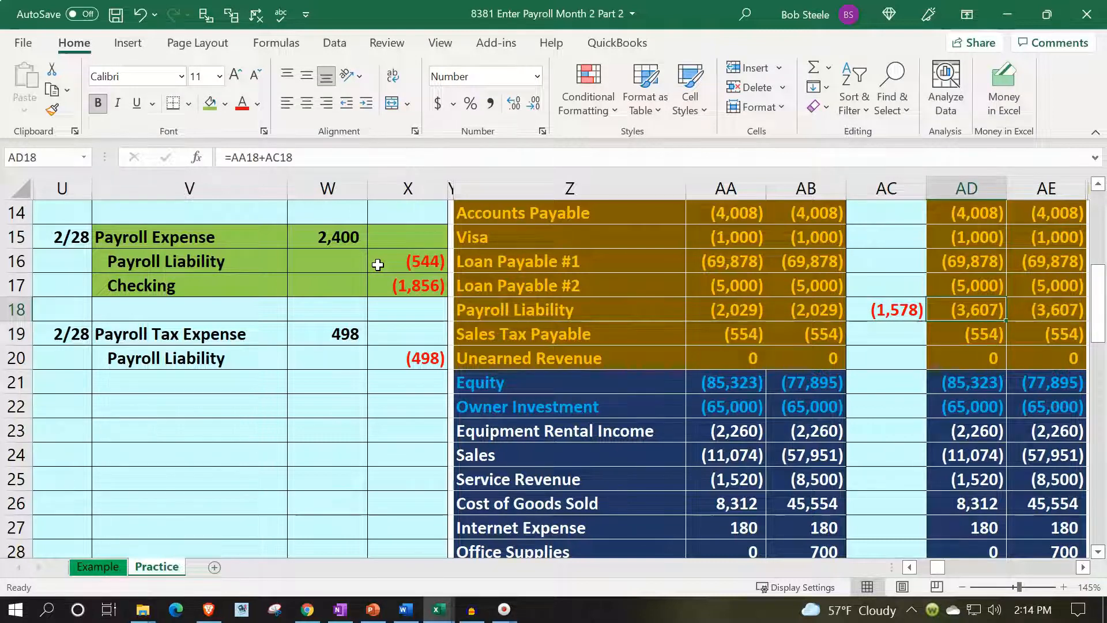
Add the second entry's Checking credit in X17 to the Entries formula in AC4, making it =X13+X17.
key(Left)
key(Left)
key(Left)
key(Left)
key(Left)
key(Left)
key(Up)
key(Up)
key(Up)
key(Up)
key(Up)
key(Up)
key(Up)
key(Up)
key(Up)
key(Up)
key(Up)
key(Up)
key(Up)
key(Up)
key(Up)
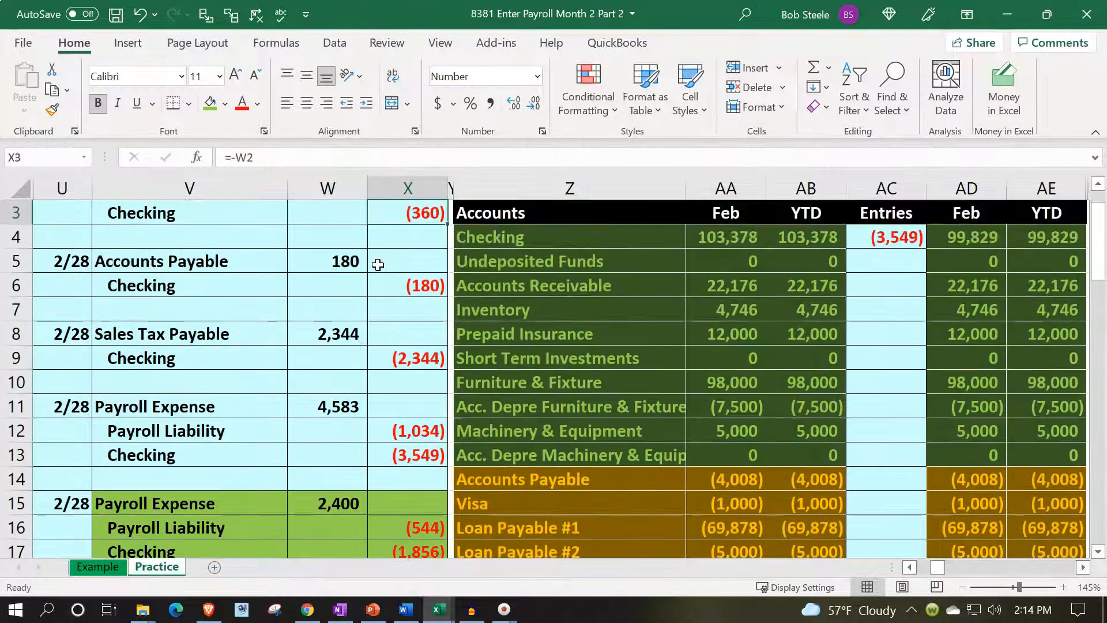
key(Right)
key(Right)
key(Right)
key(Right)
key(Right)
key(Down)
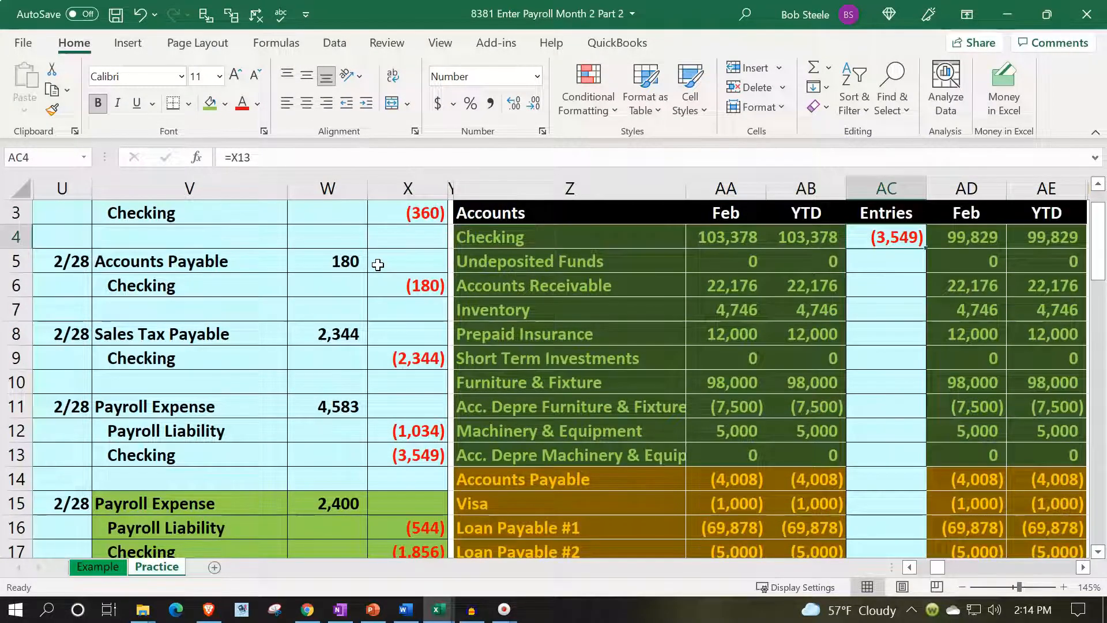
key(F2)
text(+)
key(Down)
key(Down)
key(Down)
key(Down)
key(Down)
key(Down)
key(Down)
key(Down)
key(Down)
key(Down)
key(Down)
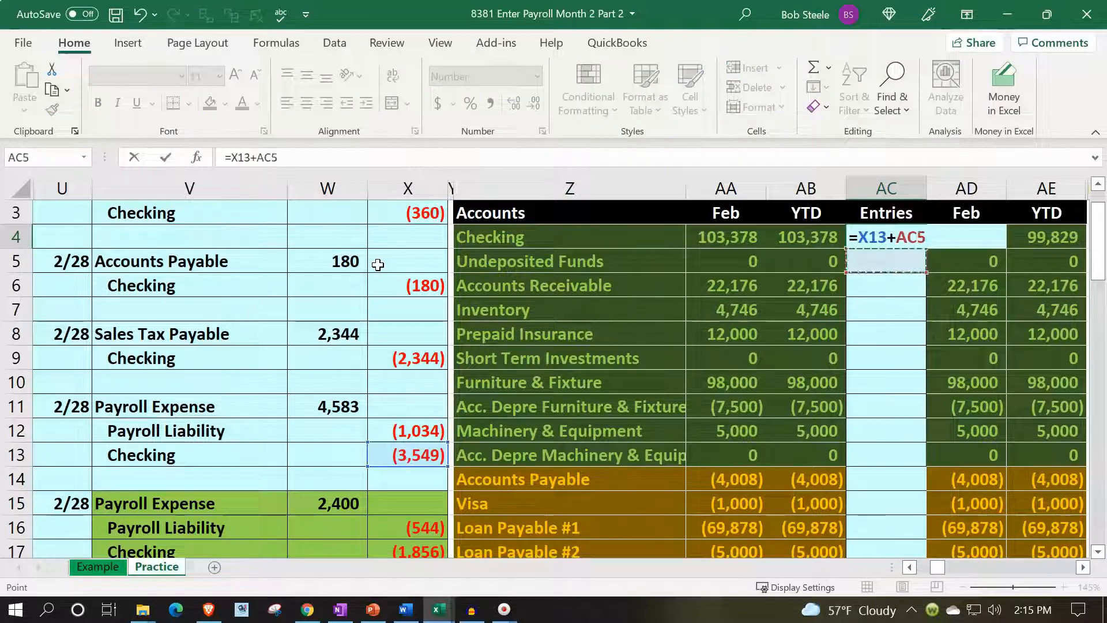
key(Down)
key(Down)
key(Left)
key(Left)
key(Left)
key(Left)
key(Left)
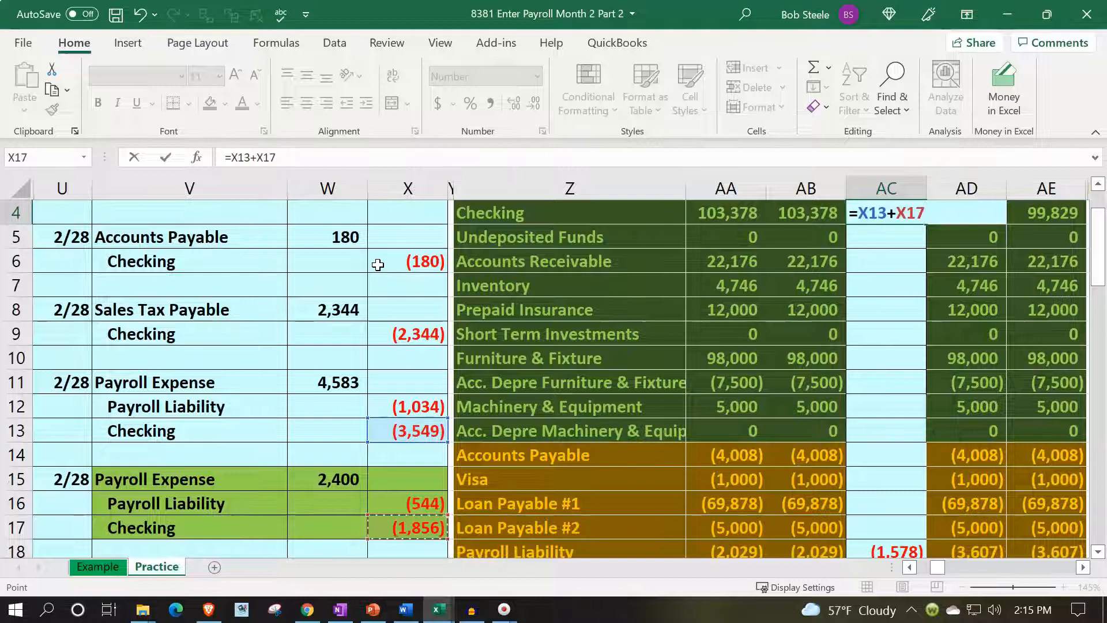
key(Return)
key(Up)
key(Right)
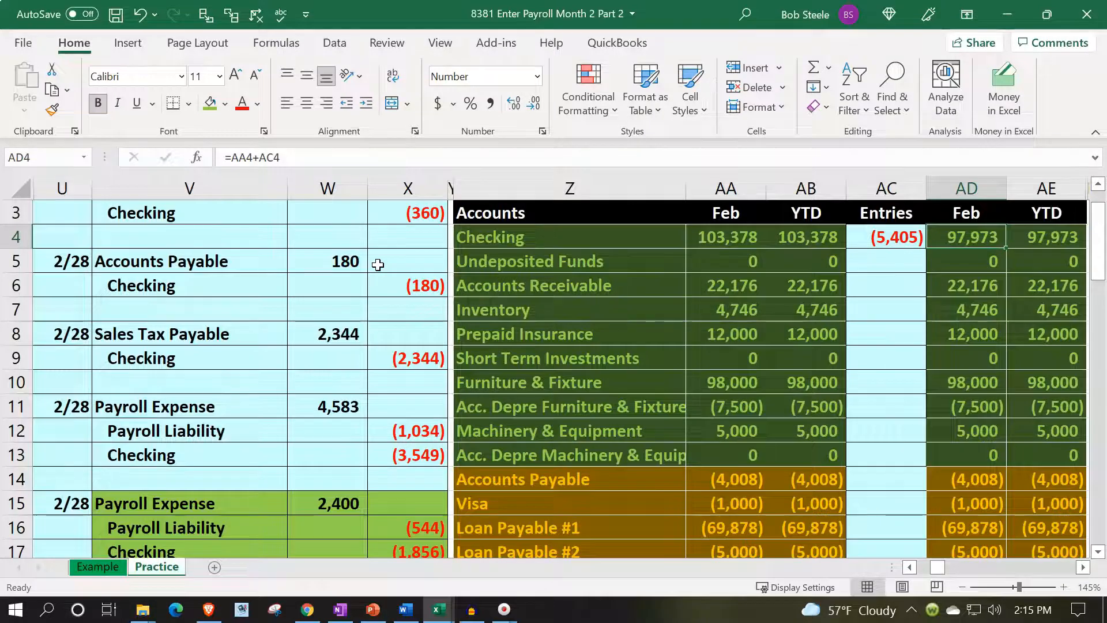
Restore the sheet's light blue fill on the second payroll entry in V15:X17.
scroll(414, 344, down, 7)
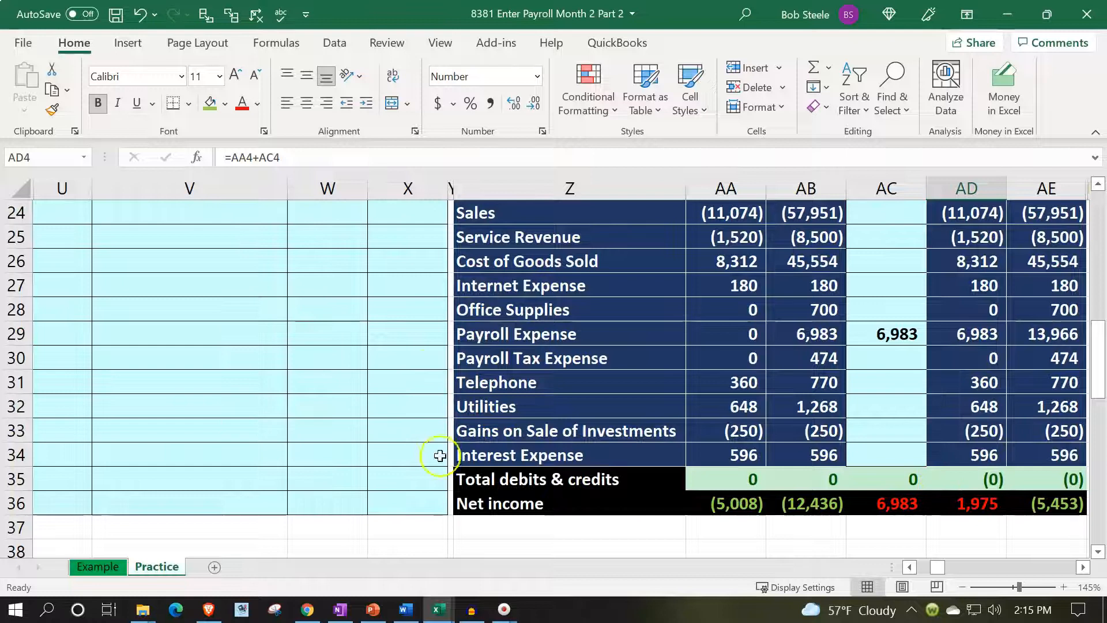
scroll(230, 423, up, 4)
drag(155, 284, 404, 337)
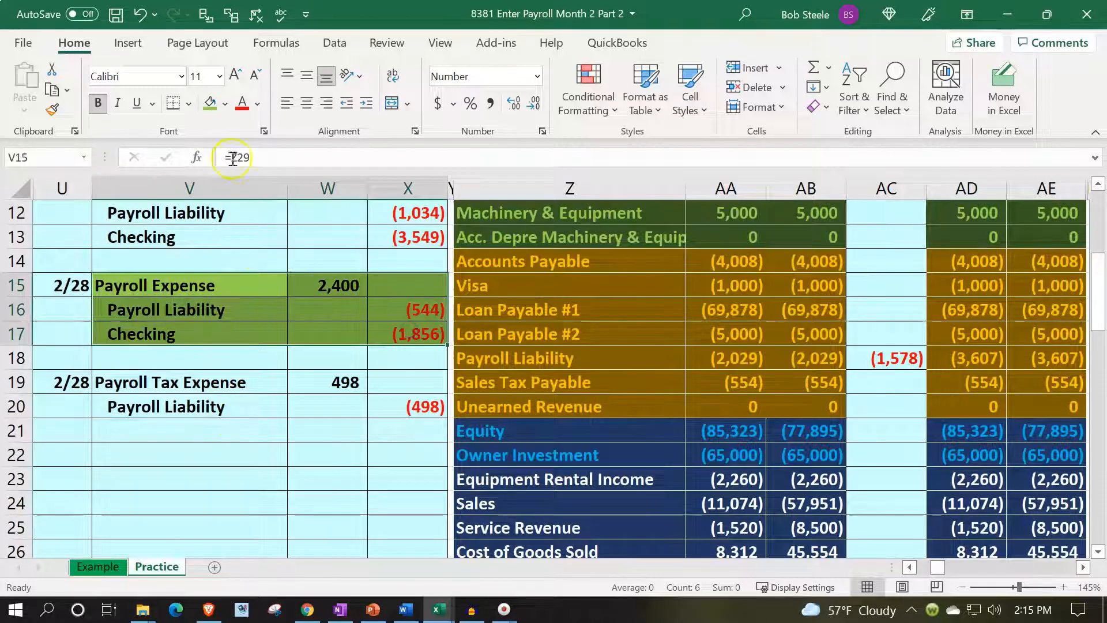
click(226, 110)
click(207, 313)
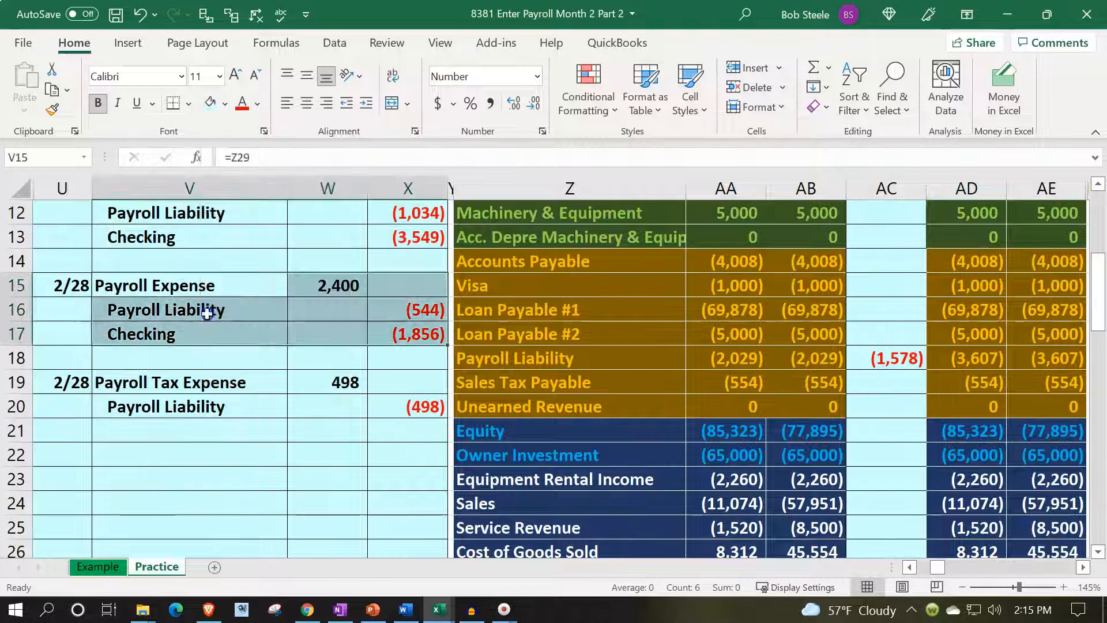
Post the Payroll Tax Expense debit to the trial balance by linking Entries cell AC30 to W19.
click(217, 399)
key(Up)
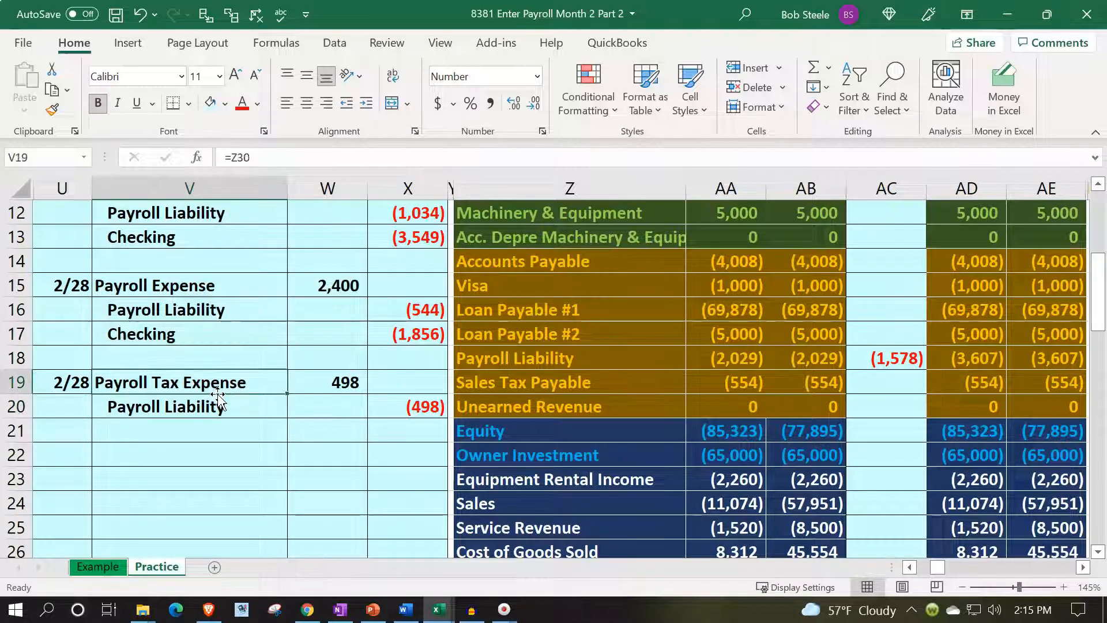
key(Down)
key(Down)
key(Down)
key(Down)
key(Down)
key(Down)
key(Down)
key(Down)
key(Down)
key(Down)
key(Down)
key(Down)
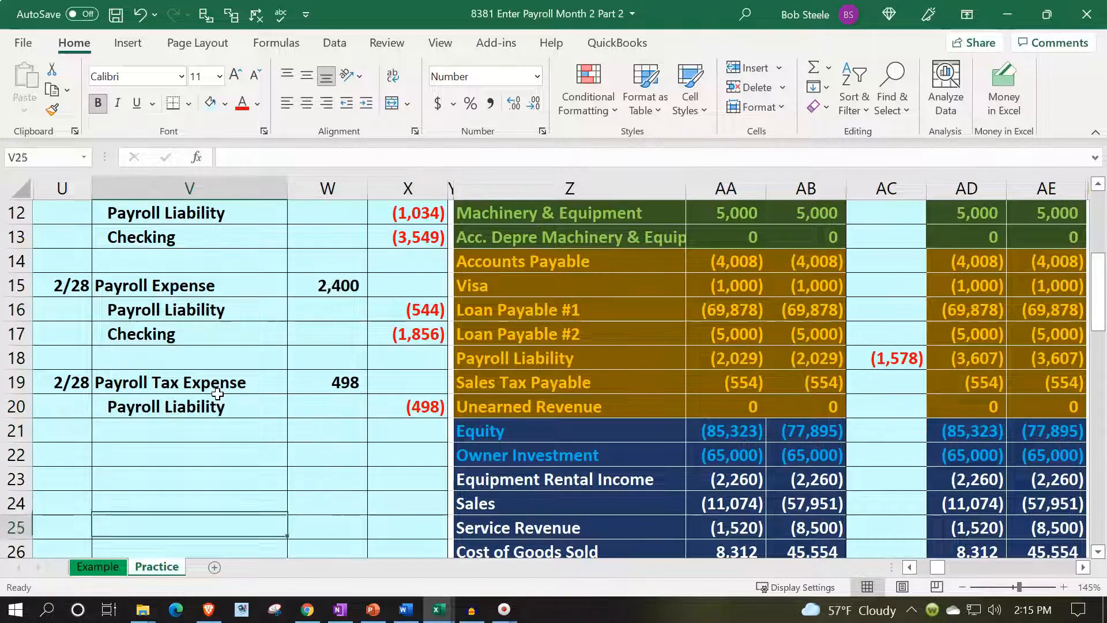
key(Right)
key(Right)
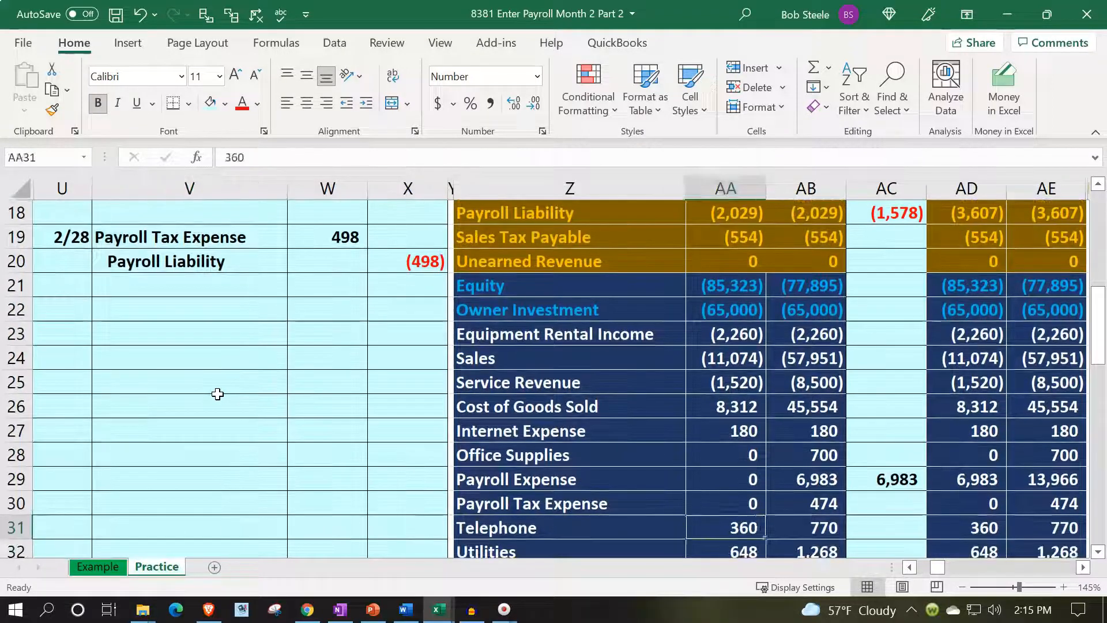
key(Right)
key(Up)
key(Right)
text(=)
key(Left)
key(Left)
key(Left)
key(Left)
key(Left)
key(Left)
key(Up)
Add the employer tax entry's Payroll Liability credit in X20 to the Entries formula in AC18, making it =X12+X16+X20.
key(Up)
key(Up)
key(Up)
key(Up)
key(Up)
key(Up)
key(Up)
key(Up)
key(Up)
key(Up)
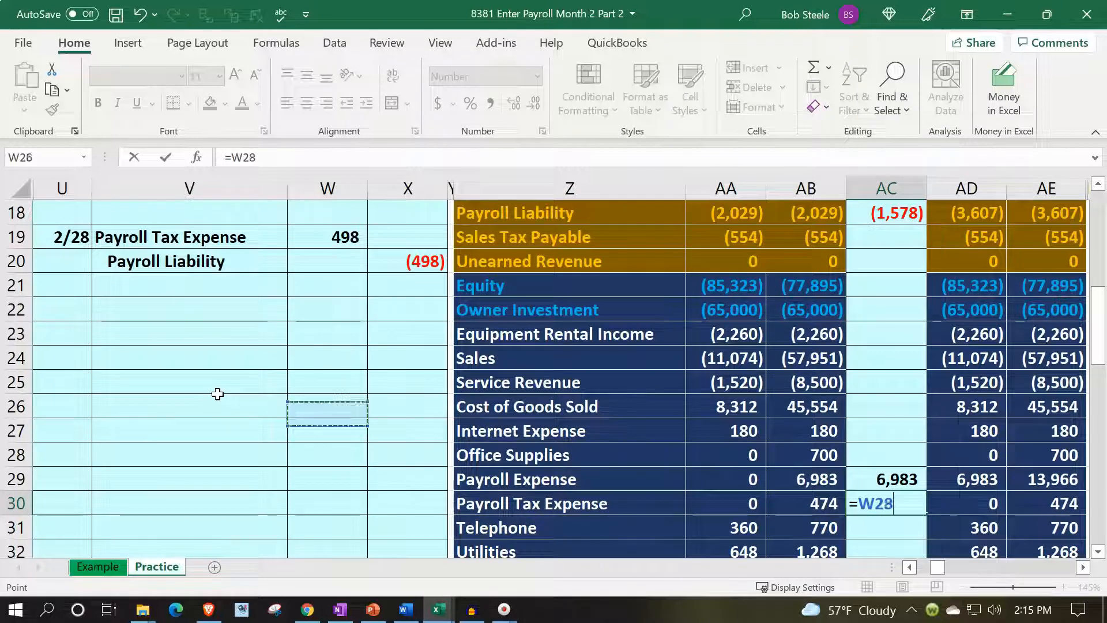
key(Return)
key(Up)
key(Up)
key(Up)
key(Up)
key(Up)
key(Up)
key(Up)
key(Up)
key(Up)
key(Up)
key(Up)
key(Up)
key(Up)
key(Up)
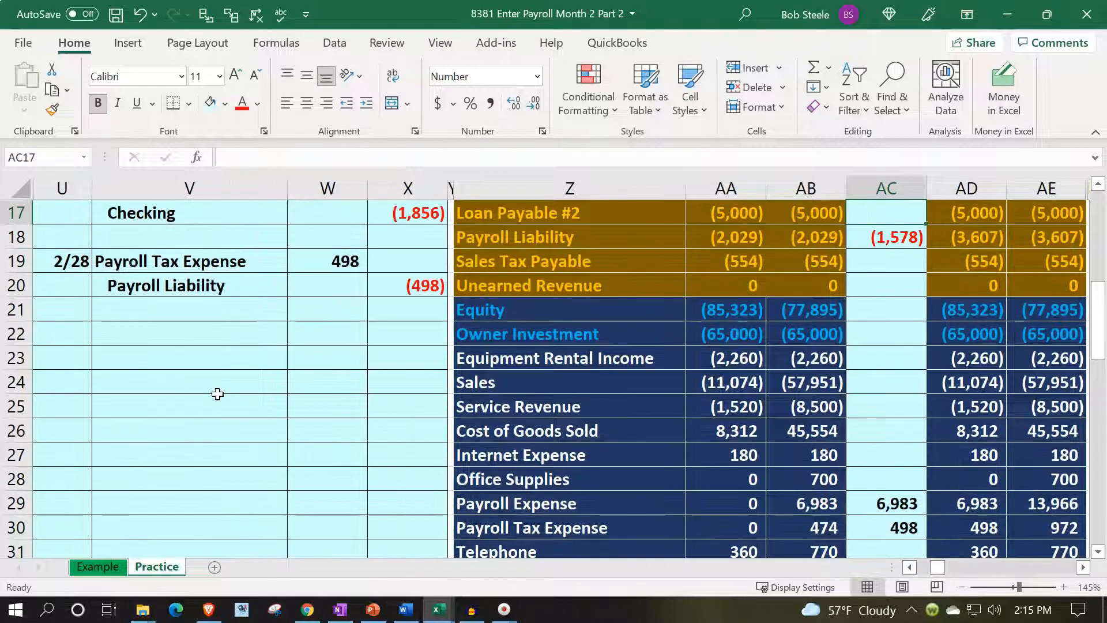
key(Down)
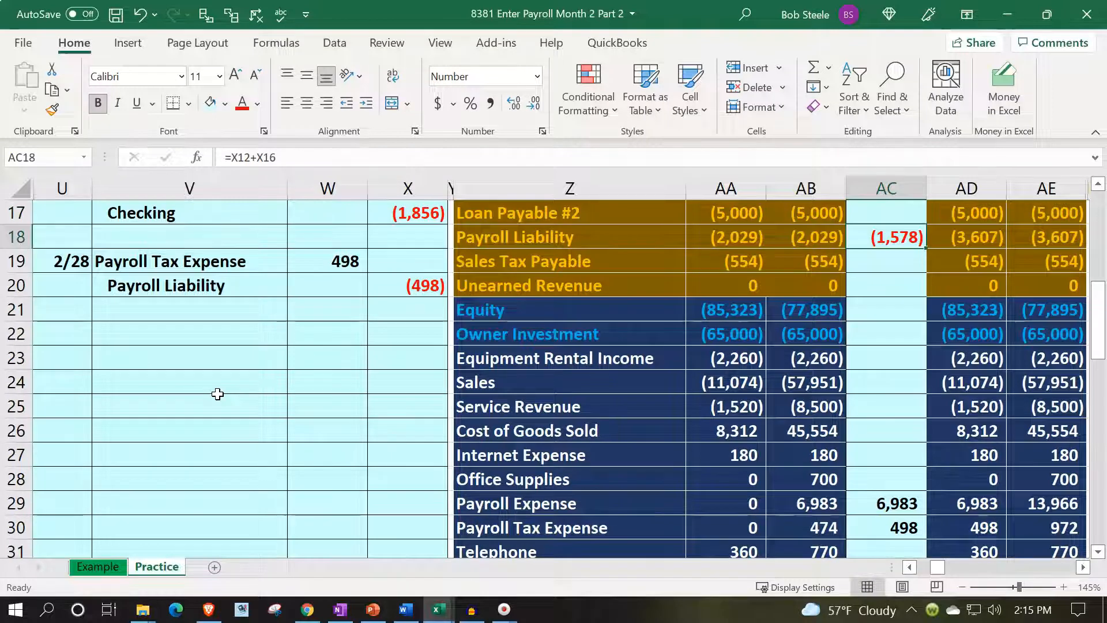
key(F2)
text(+)
key(Left)
key(Left)
key(Left)
key(Left)
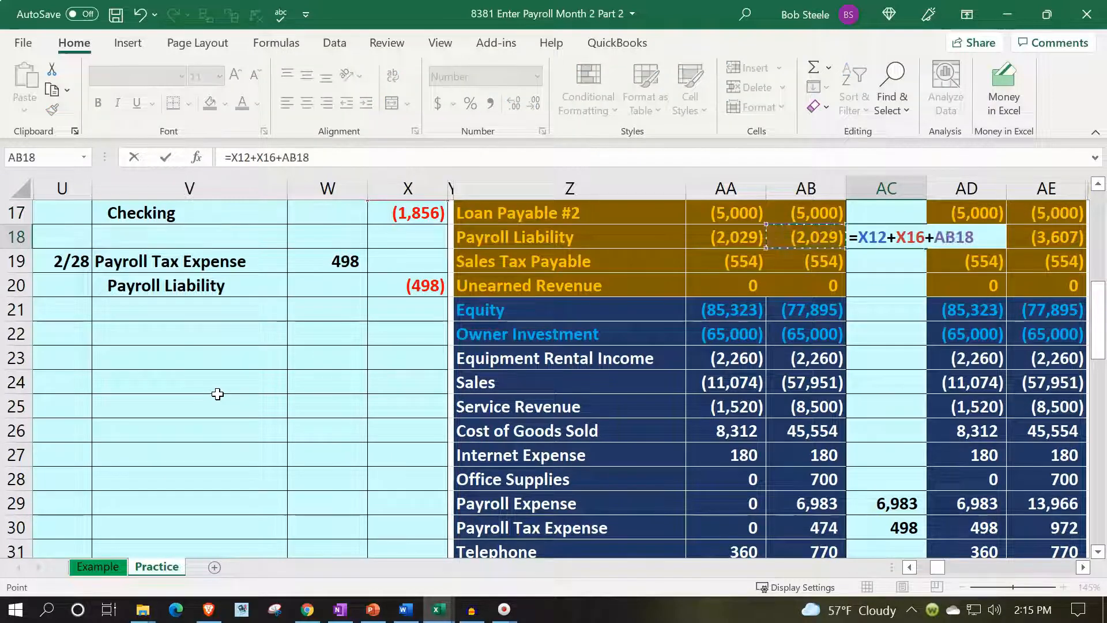
key(Left)
key(Down)
key(Down)
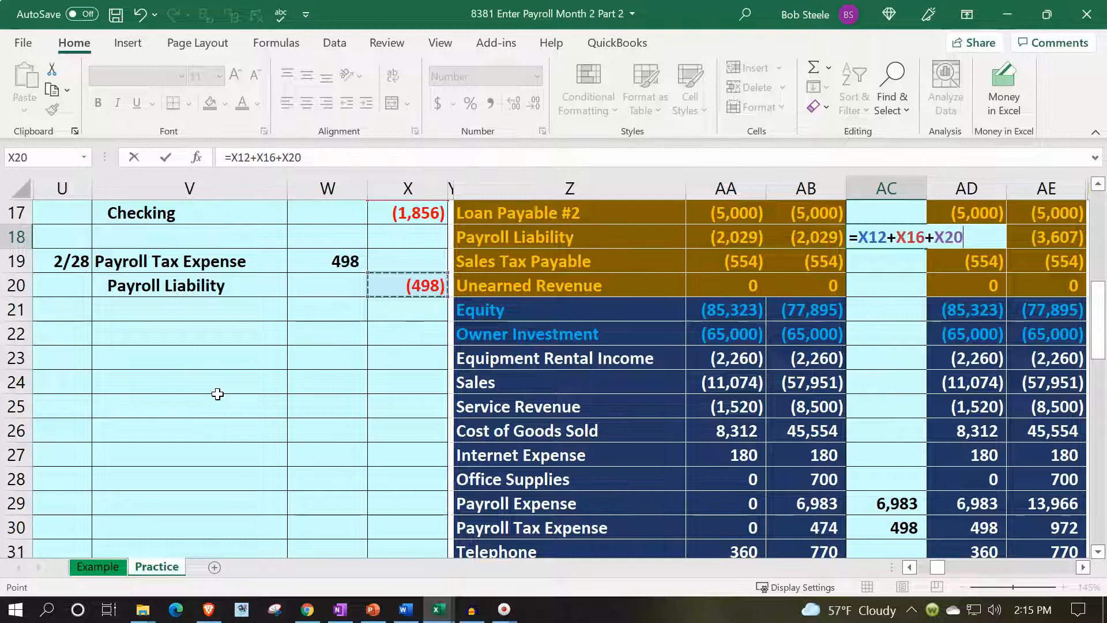
key(ctrl+Return)
key(Right)
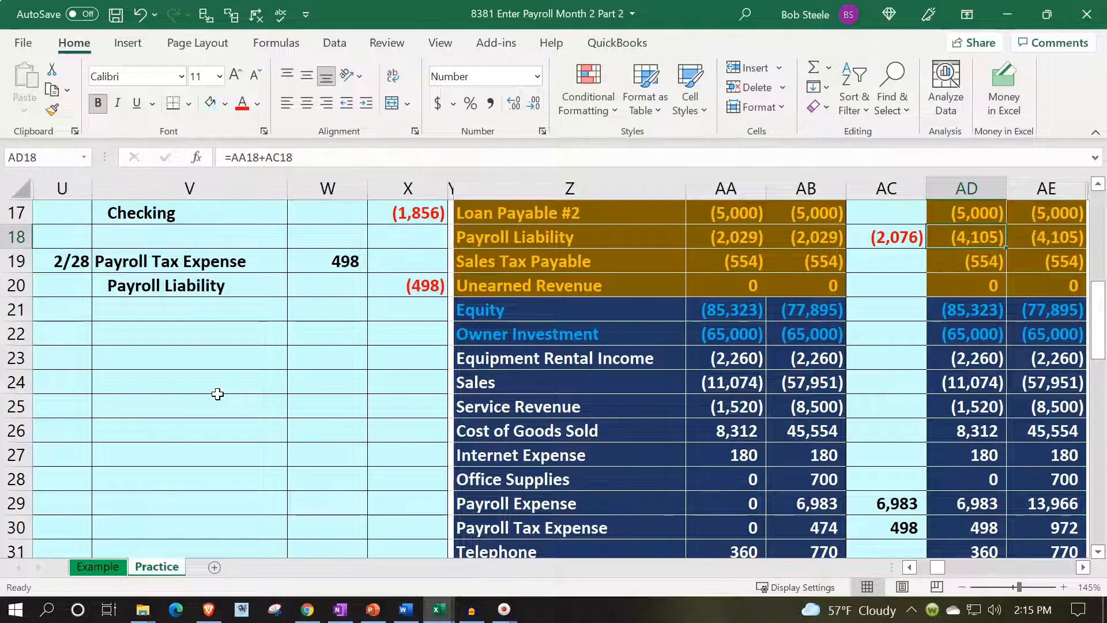
Compare net income in row 36 before and after the payroll entries, for both the February and YTD columns.
scroll(218, 394, down, 2)
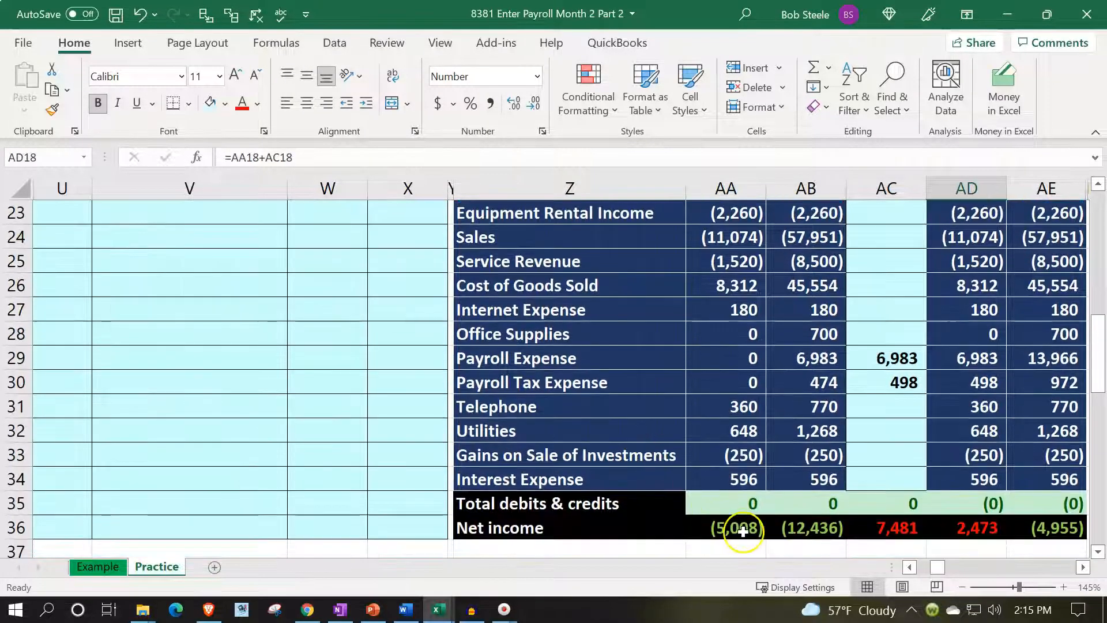
click(743, 531)
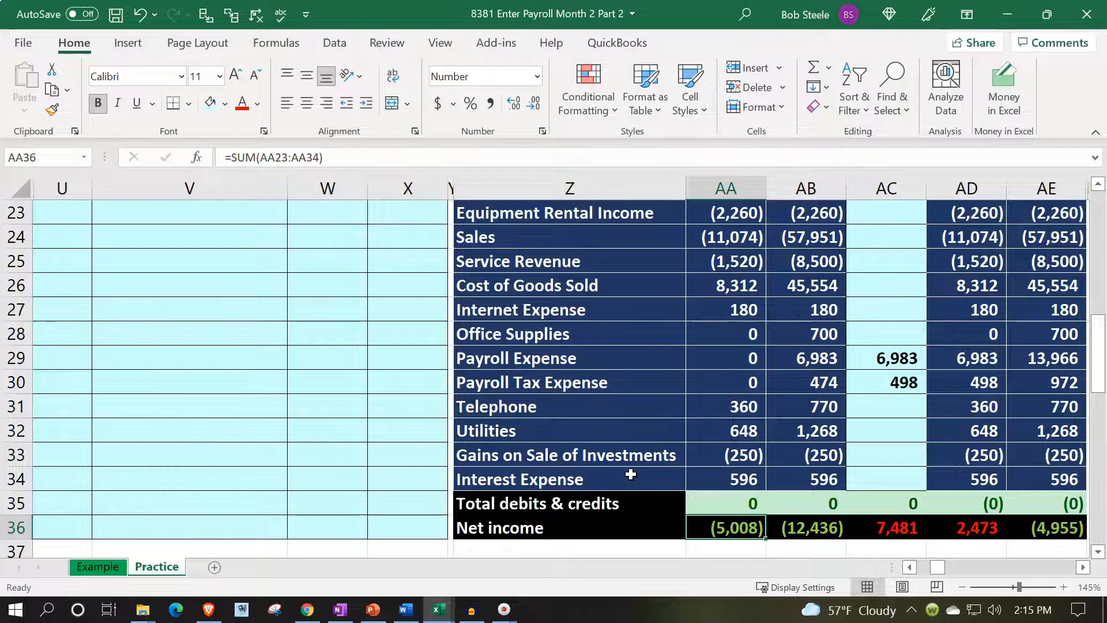
key(Right)
key(Right)
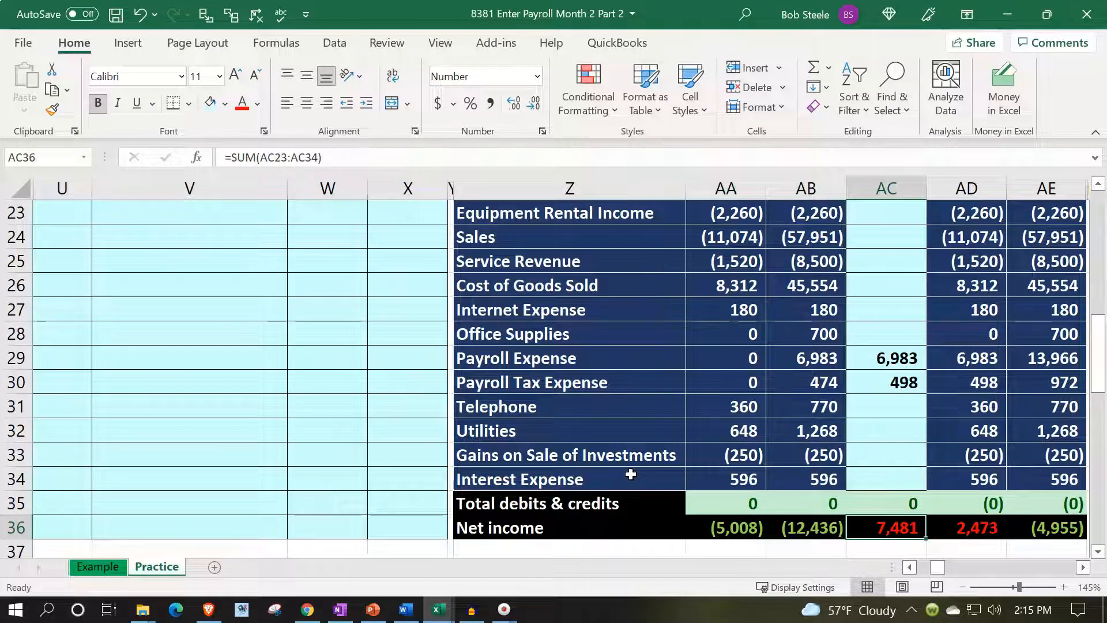
key(Right)
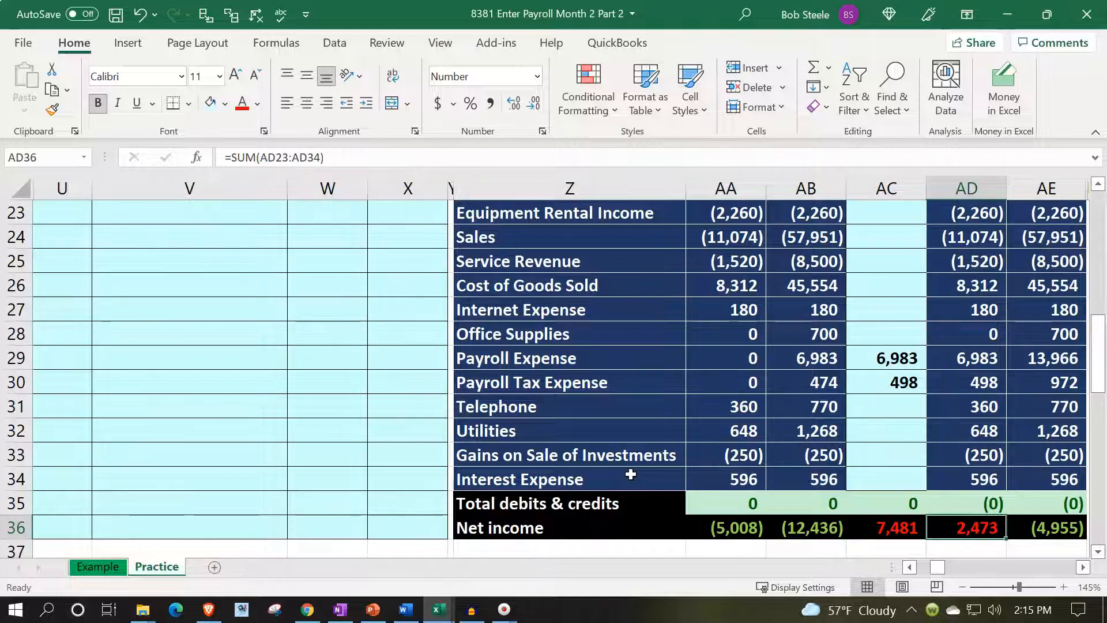
key(Left)
key(Left)
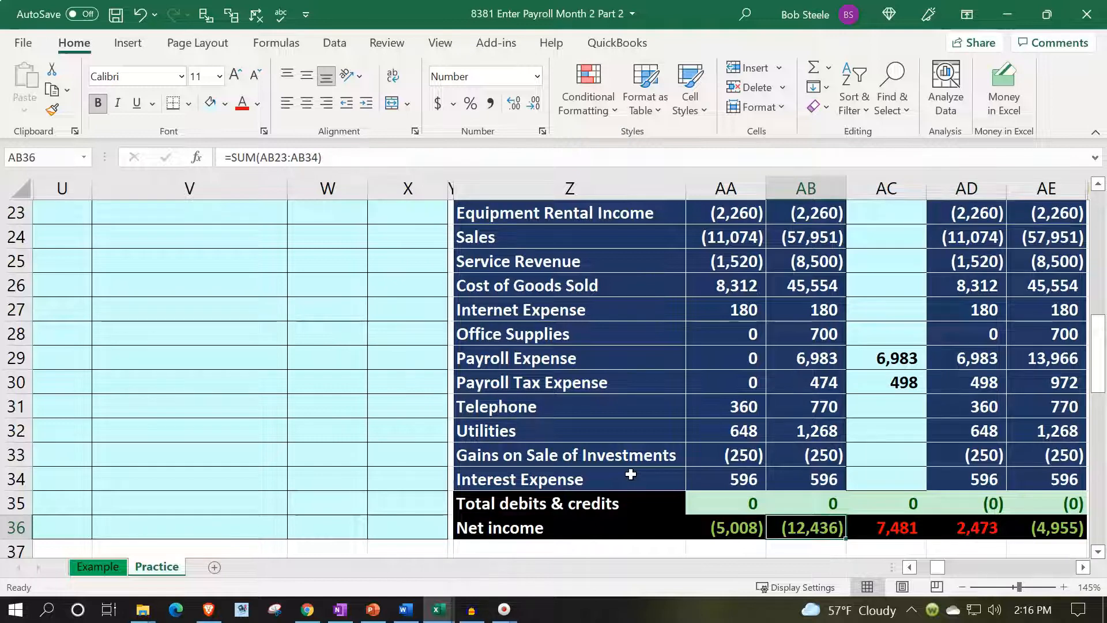
key(Right)
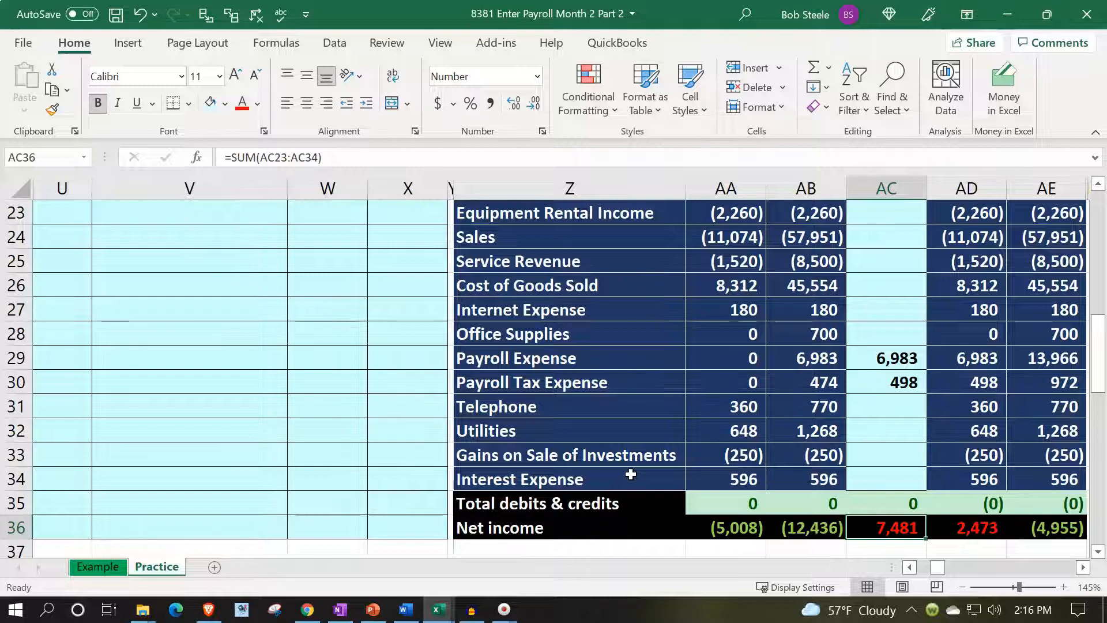
key(Right)
key(Right)
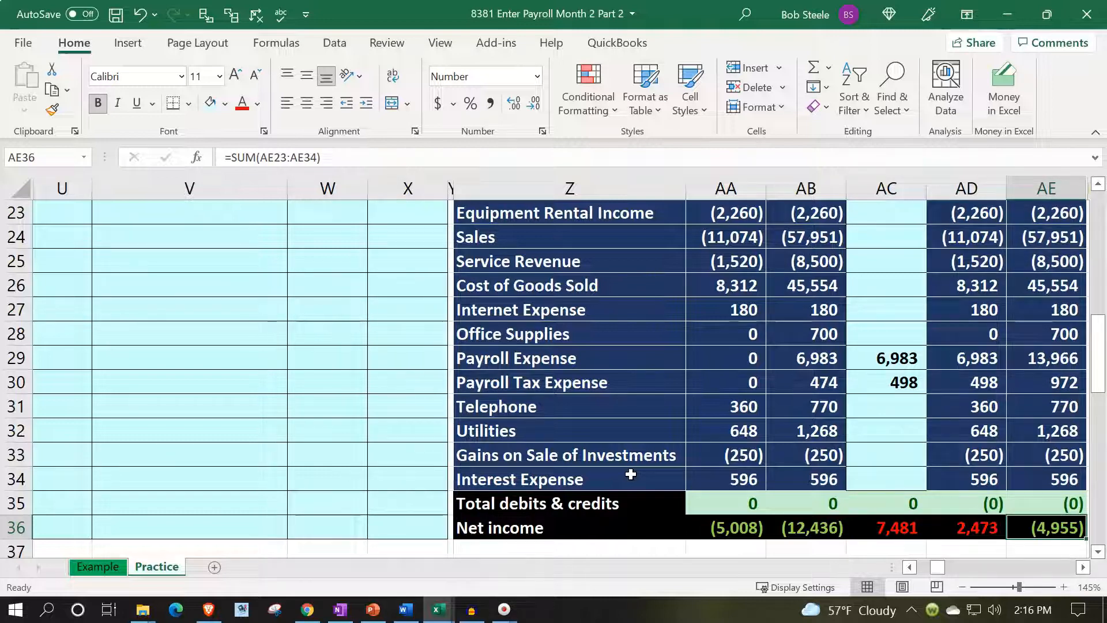
Check the payroll liability breakdown in row 31 against the Payroll Liability entry and prior balance in row 18 of the trial balance.
key(Up)
key(Up)
key(Up)
key(Right)
key(Right)
key(Right)
key(Right)
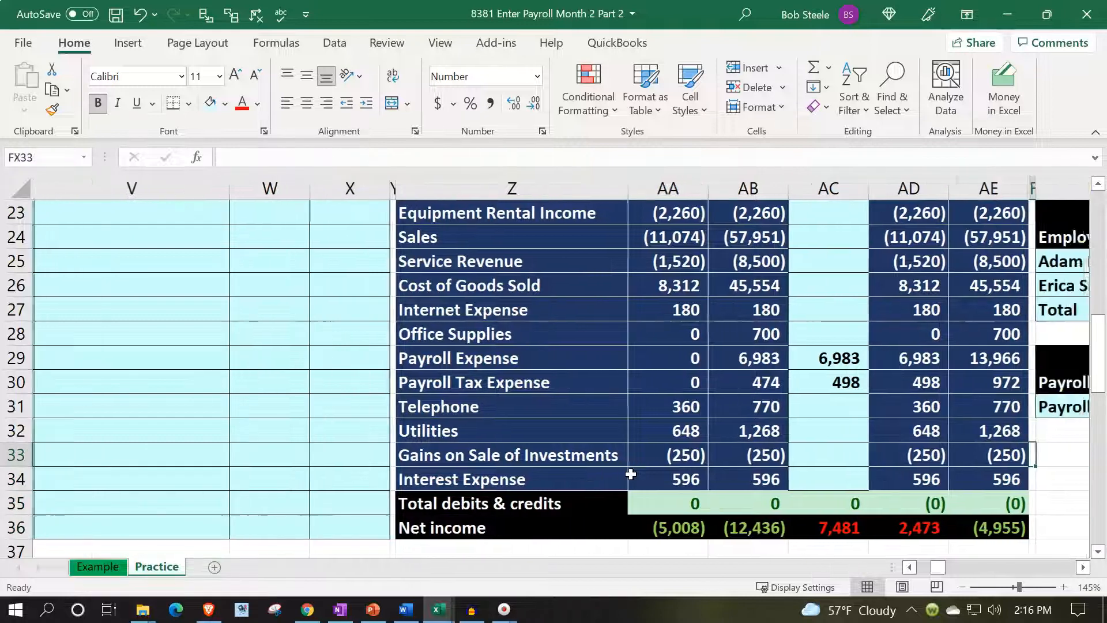
key(Right)
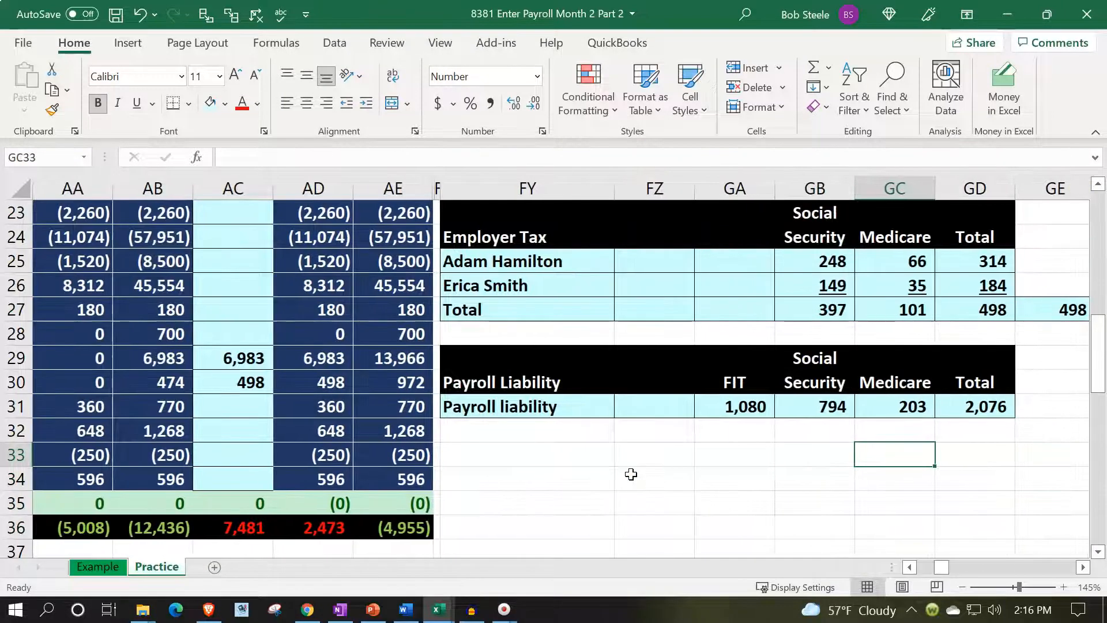
scroll(630, 474, up, 3)
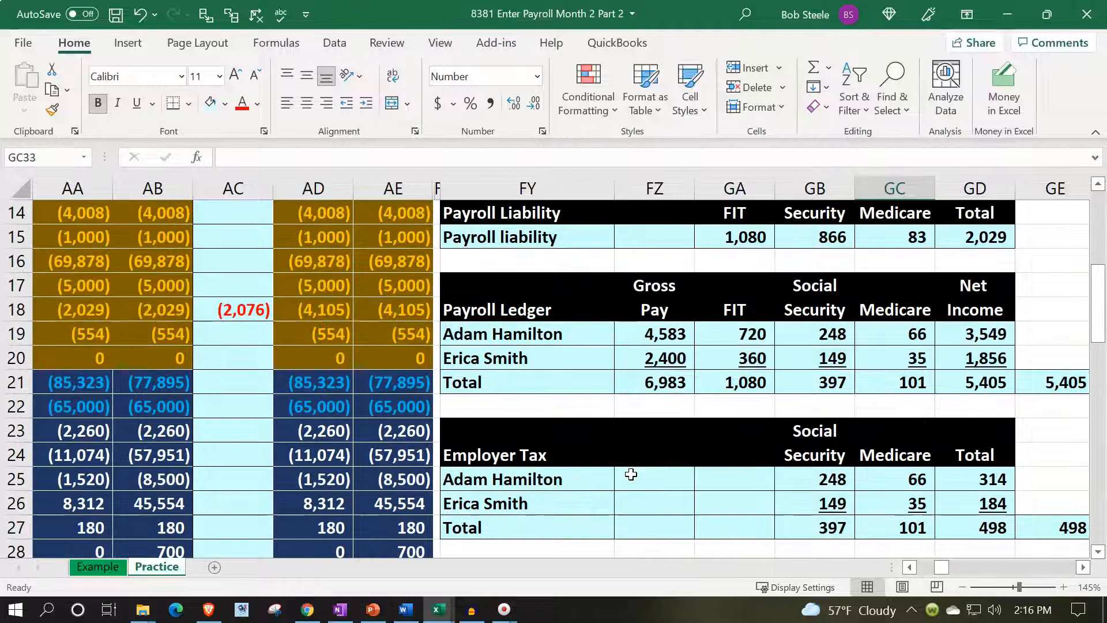
scroll(630, 474, down, 2)
click(735, 481)
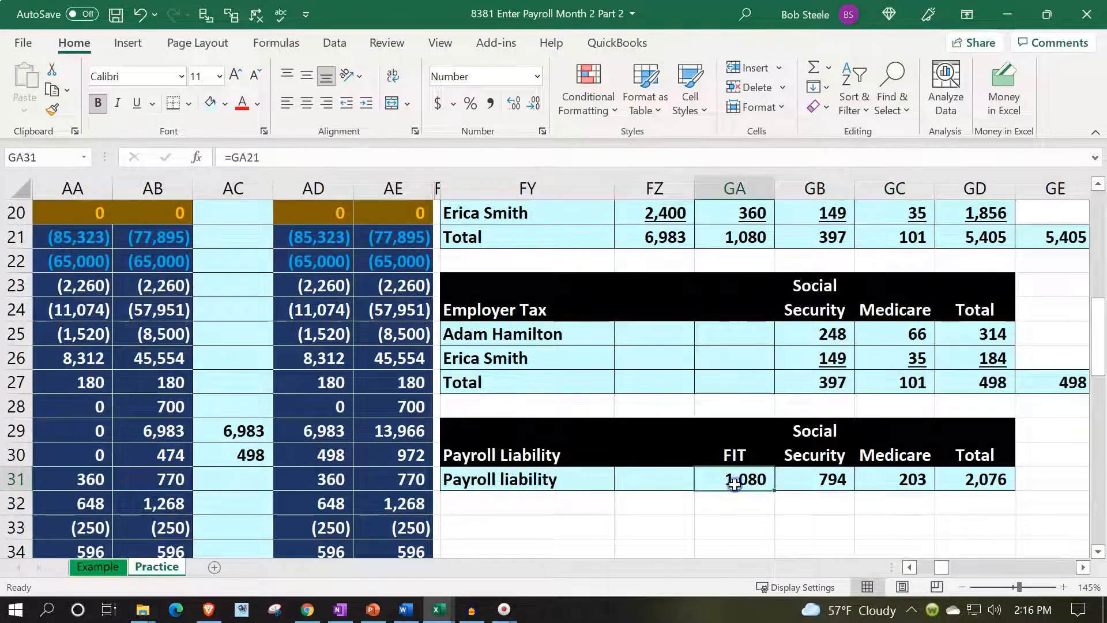
scroll(628, 511, up, 2)
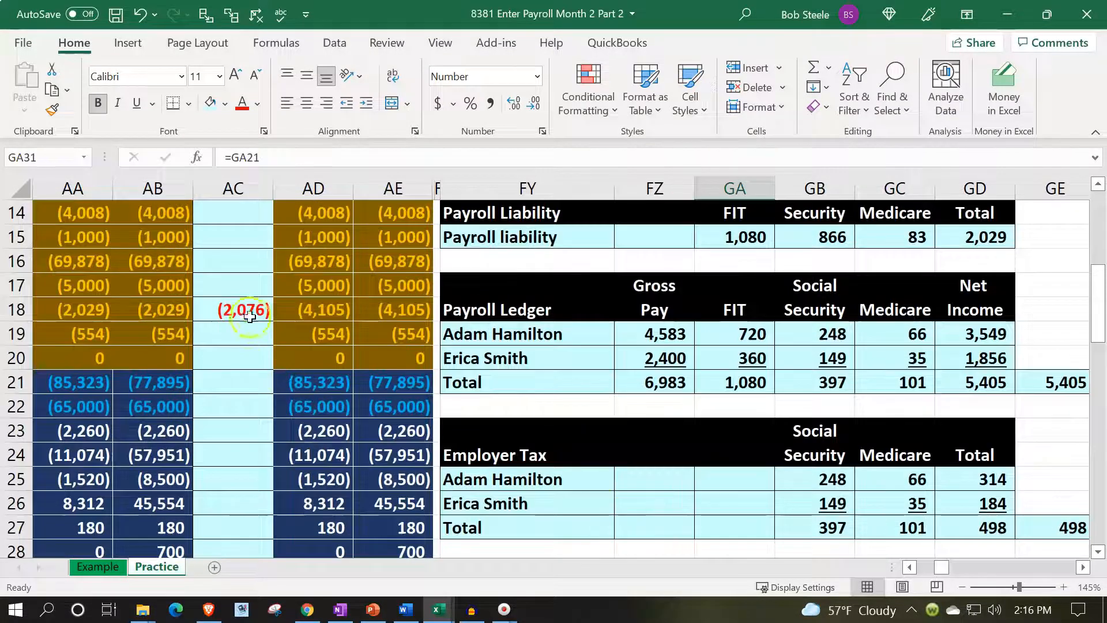
click(250, 314)
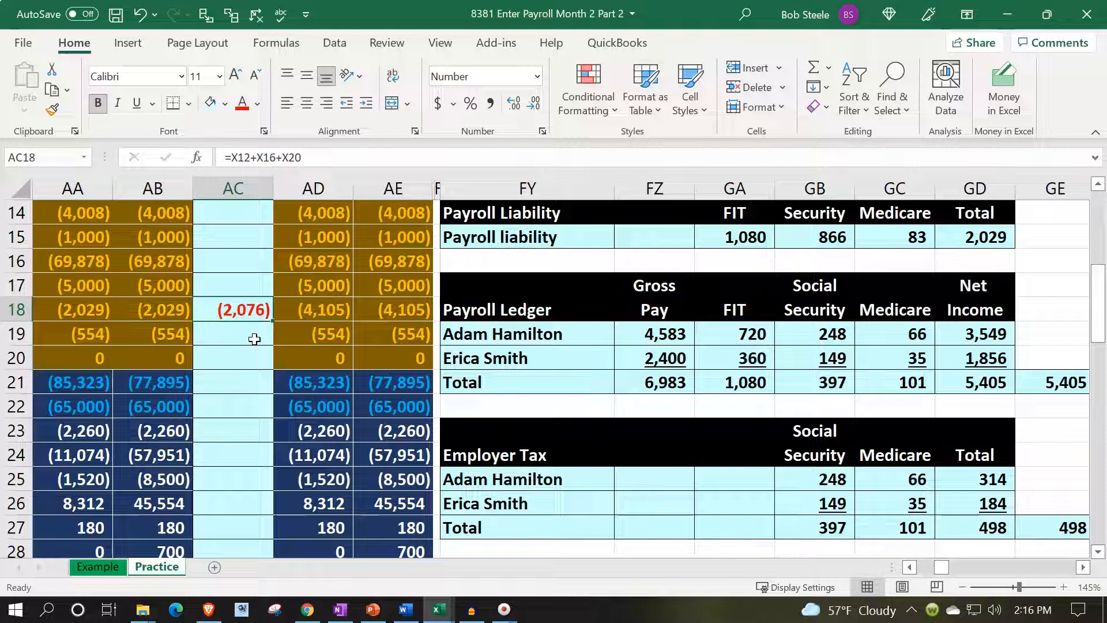
key(Left)
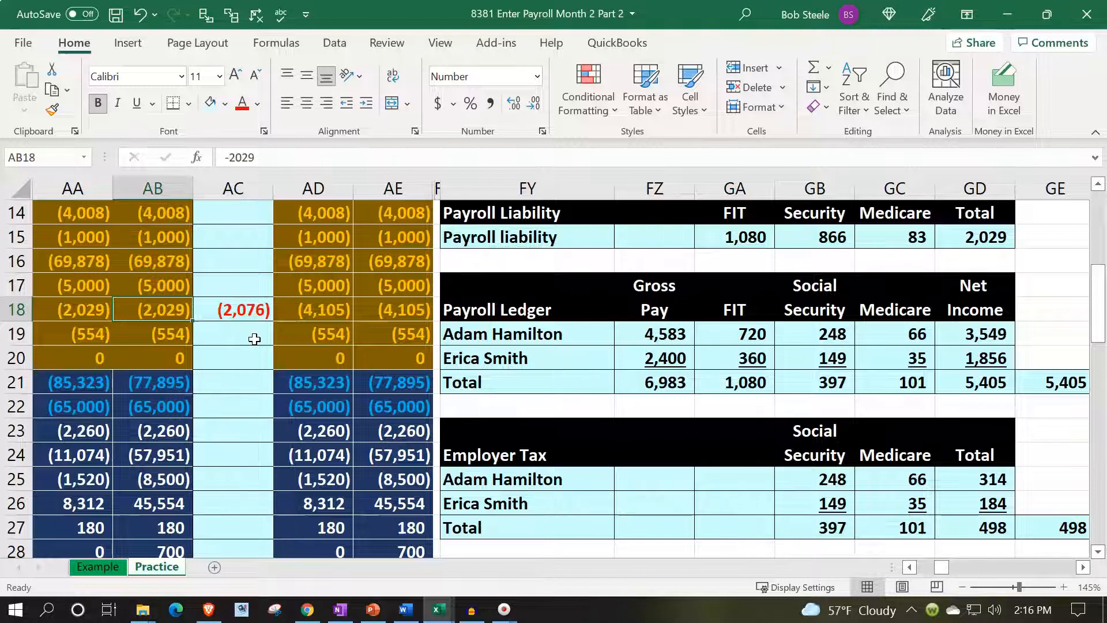
Unhide the general ledger columns between AE and FY on the Practice sheet.
scroll(255, 339, up, 5)
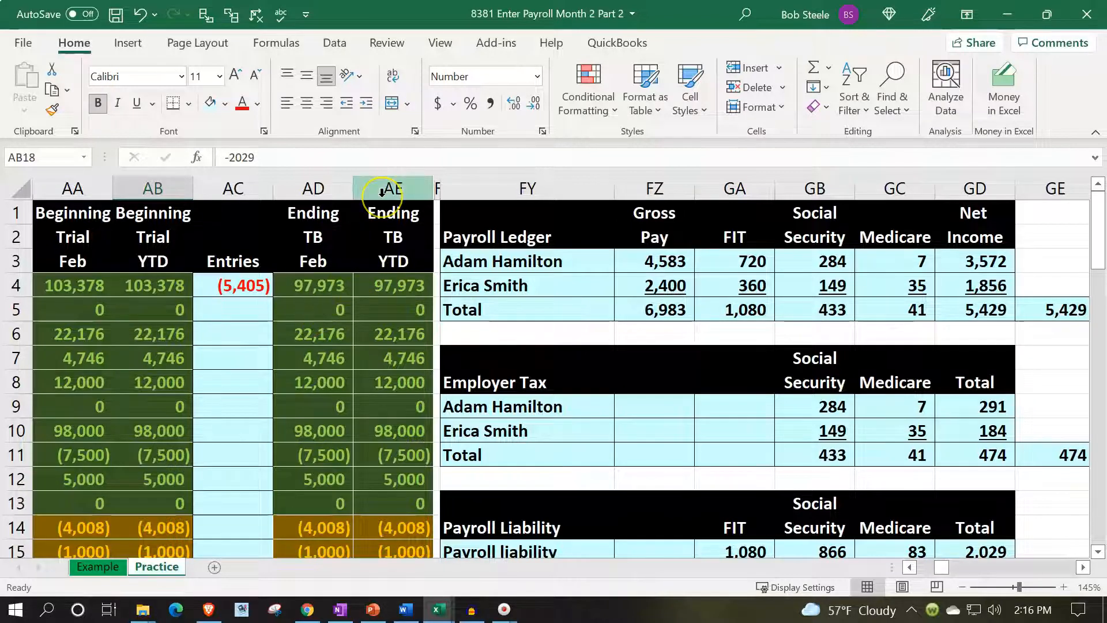
drag(382, 192, 513, 195)
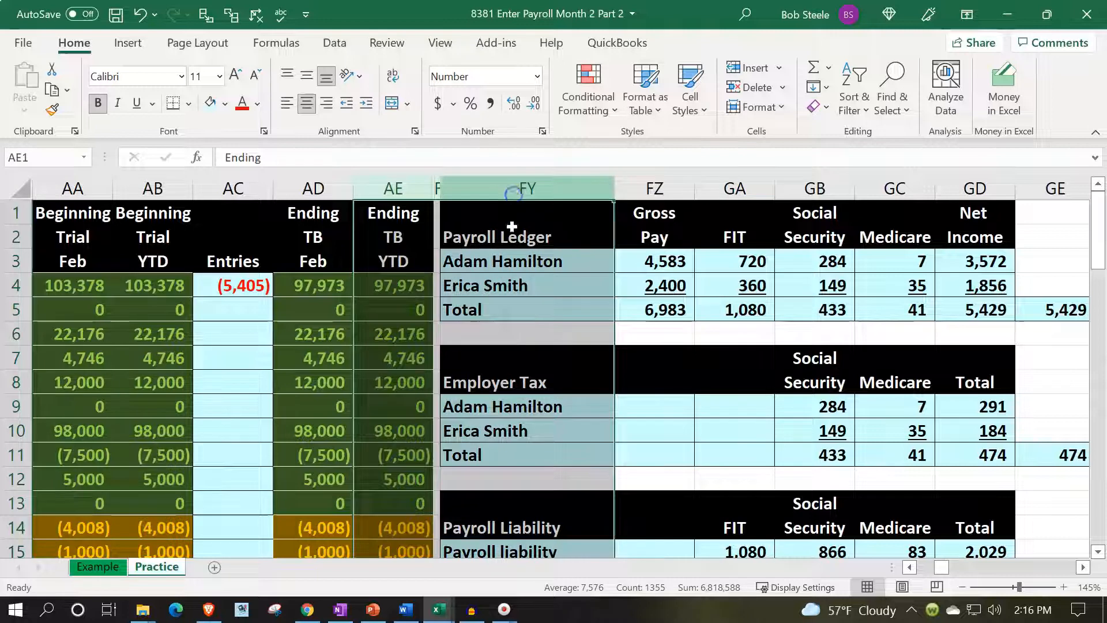
right_click(514, 267)
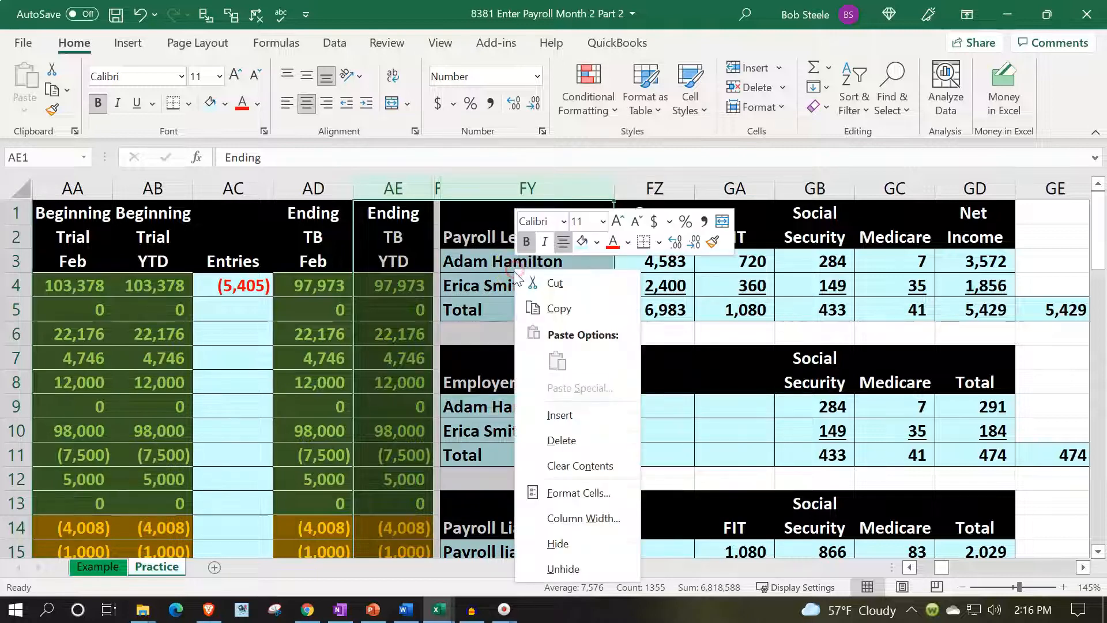
click(559, 568)
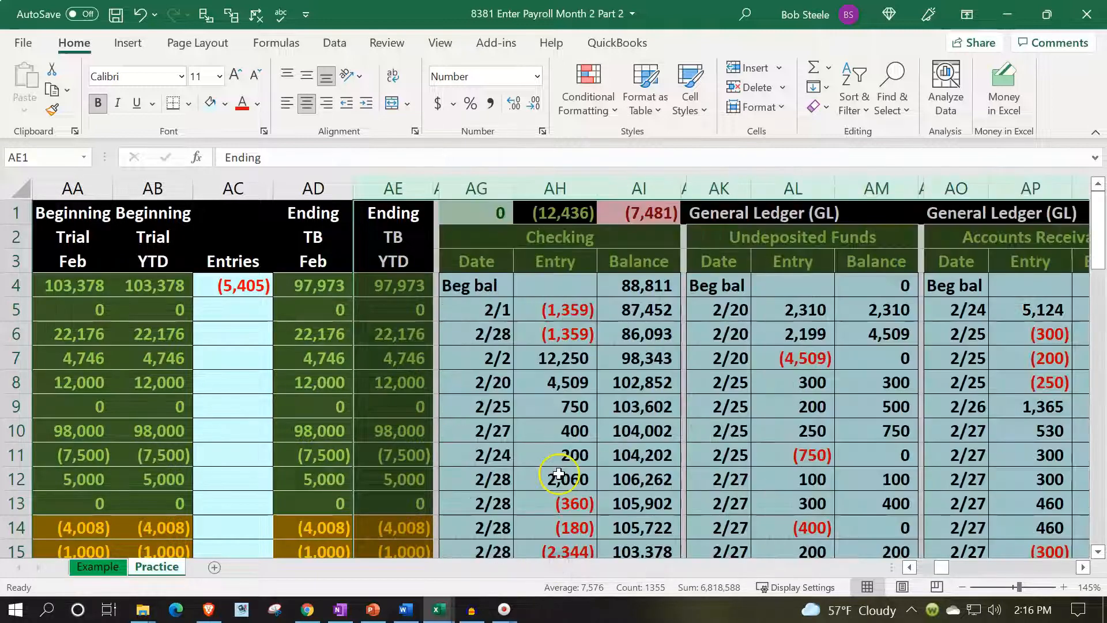
click(557, 478)
key(Left)
key(Left)
key(Left)
key(Left)
key(Left)
key(Left)
key(Left)
key(Left)
key(Left)
key(Left)
key(Left)
key(Left)
key(Left)
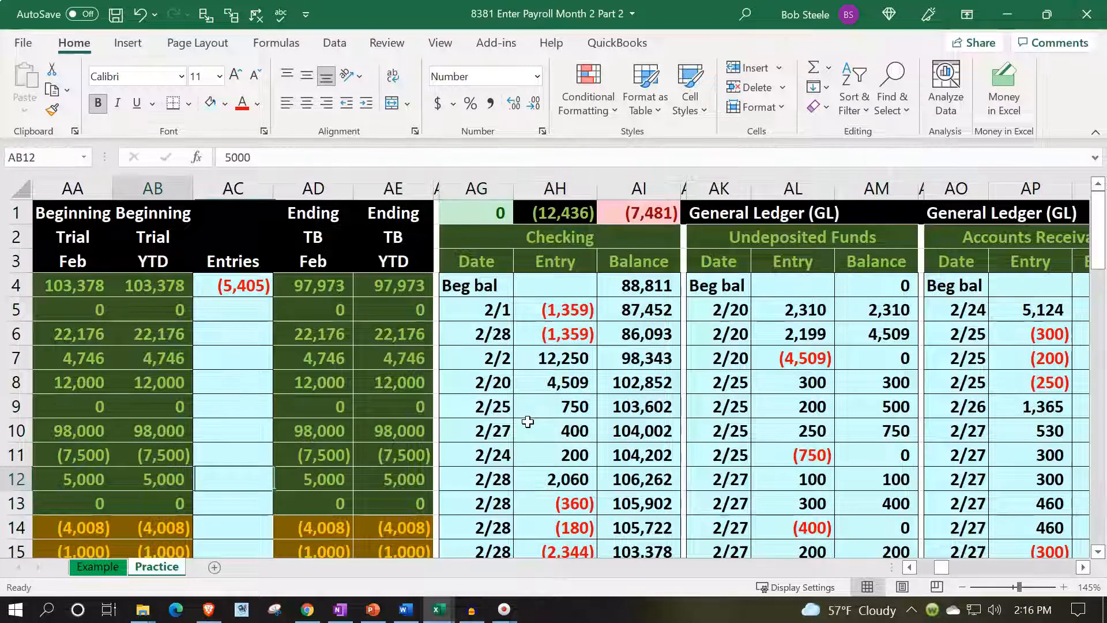
scroll(528, 421, down, 4)
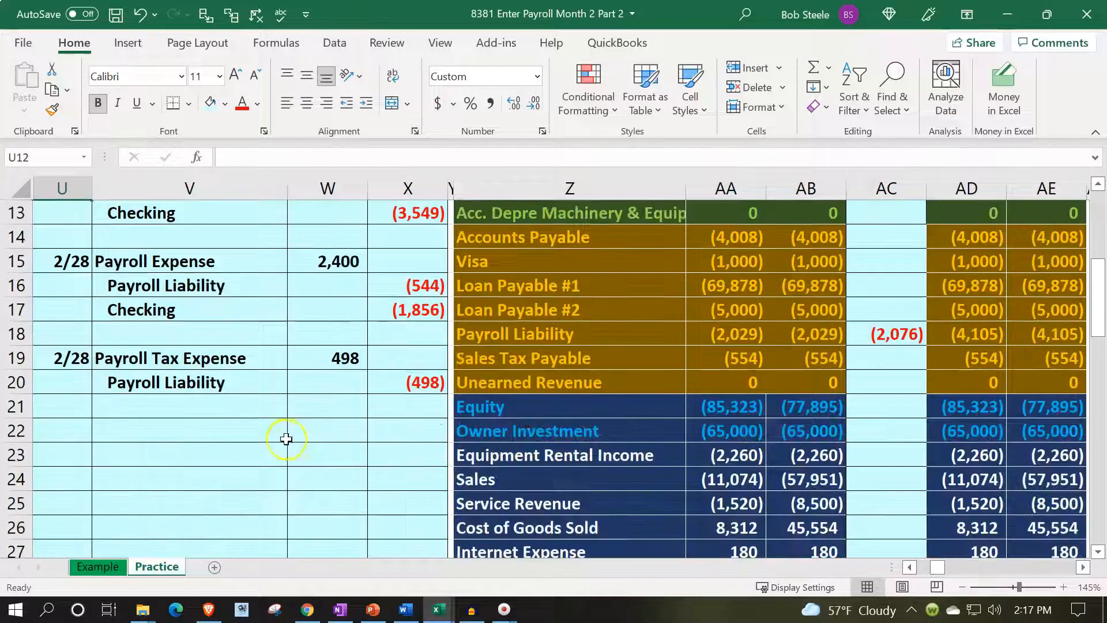
scroll(284, 440, up, 2)
drag(170, 304, 396, 354)
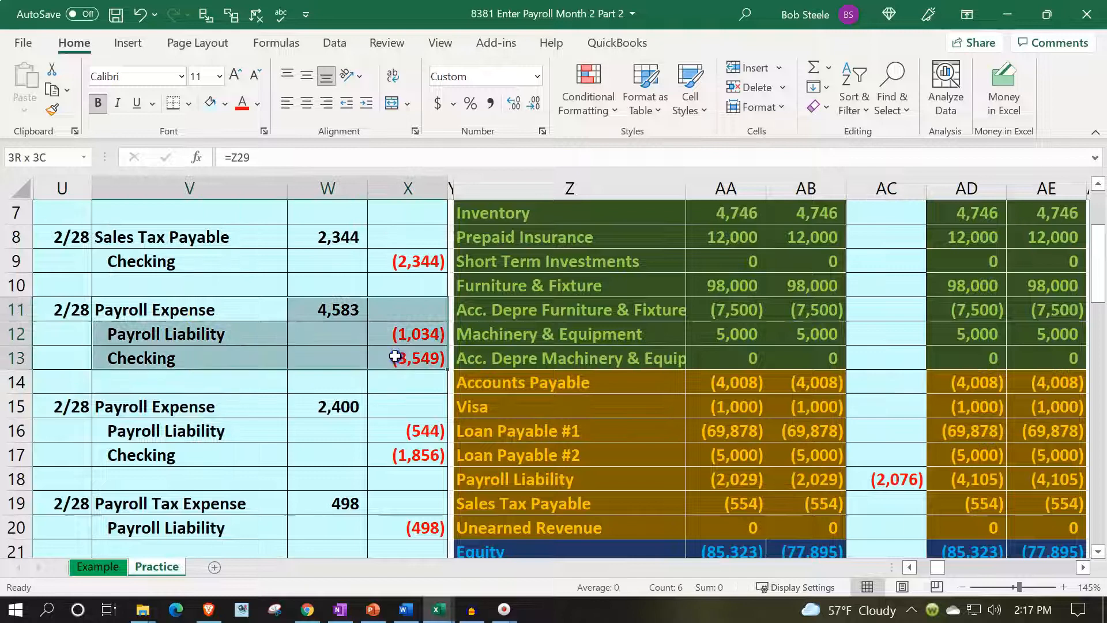
click(225, 105)
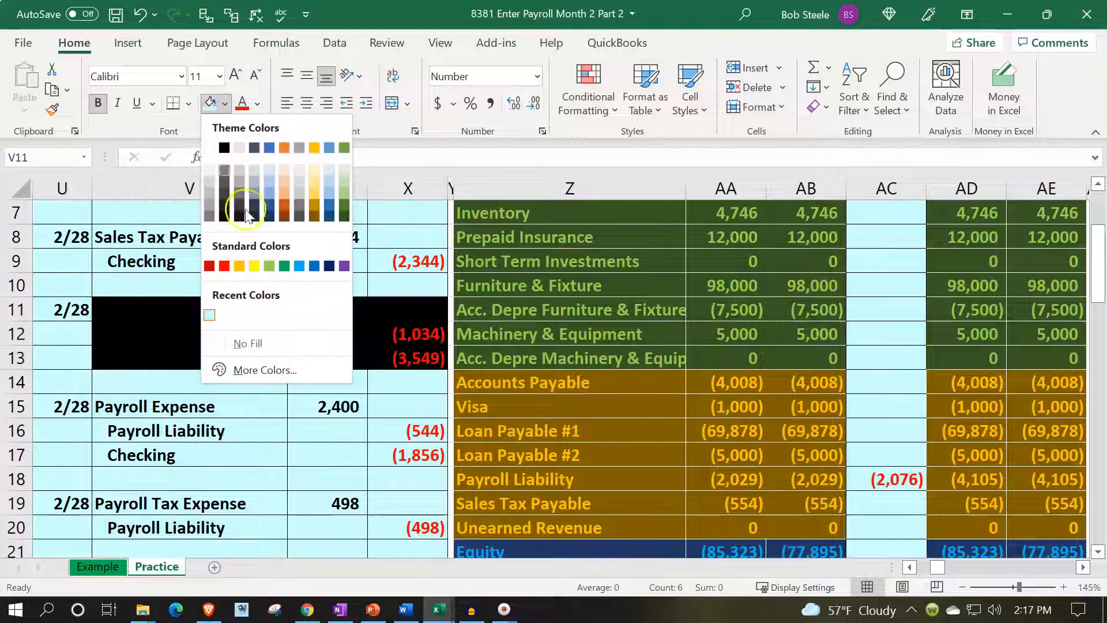
click(209, 314)
Fill the two Payroll Expense debit lines, V11:W11 and V15:W15, with green to mark them for ledger posting.
drag(153, 310, 316, 297)
ctrl+drag(197, 407, 318, 409)
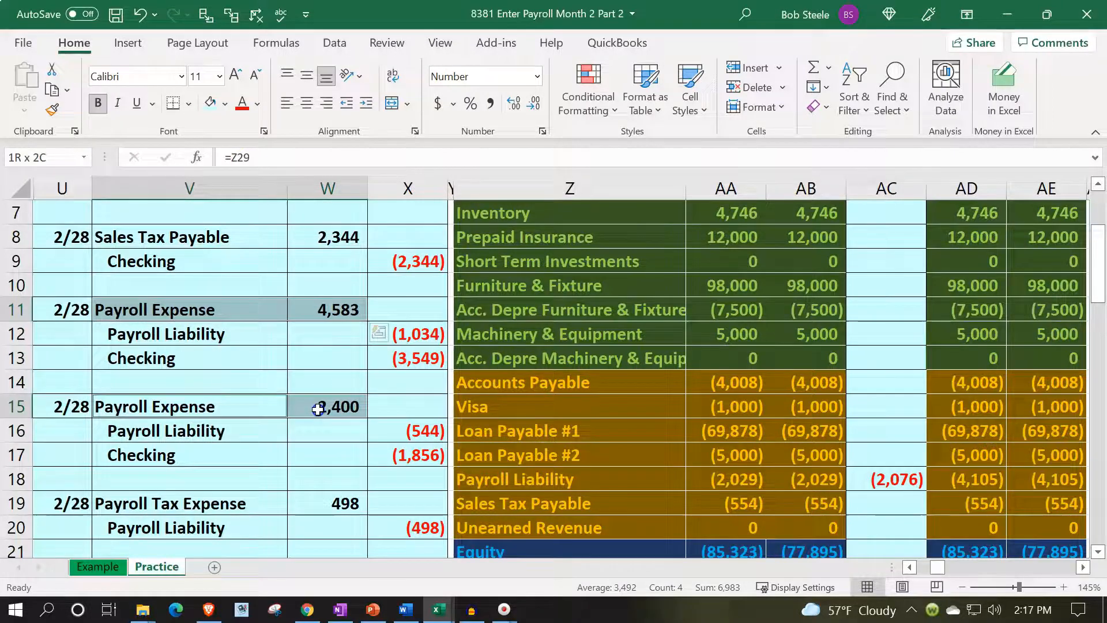
click(224, 104)
click(270, 265)
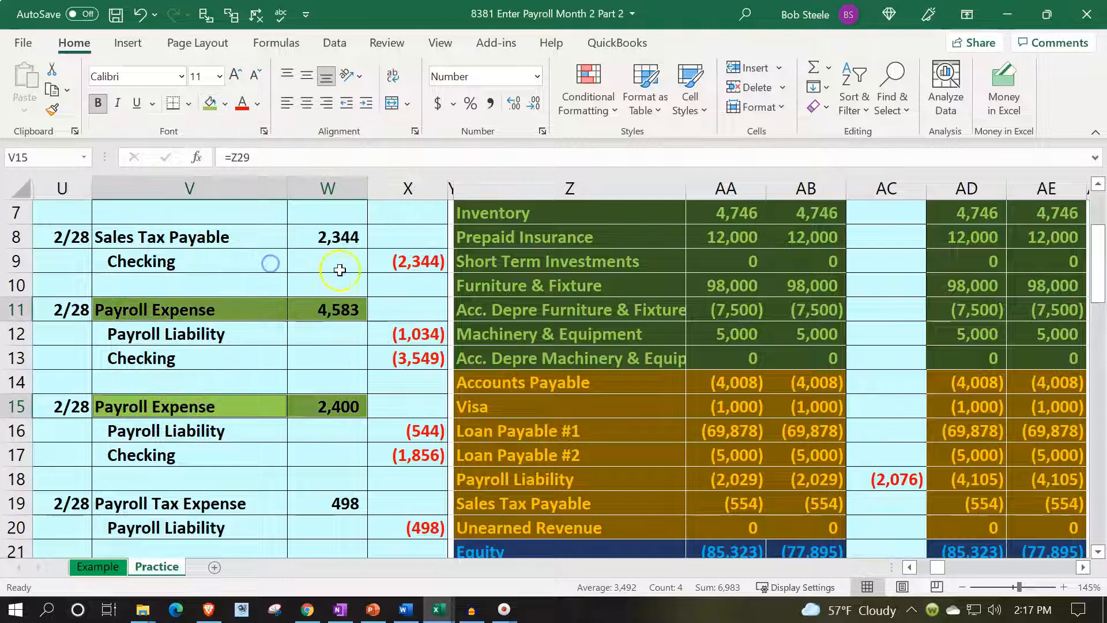
Enter the date 2/28 in CK5 and CK6 of the Payroll Expense general ledger account.
click(371, 266)
key(Up)
key(Up)
key(Up)
key(Up)
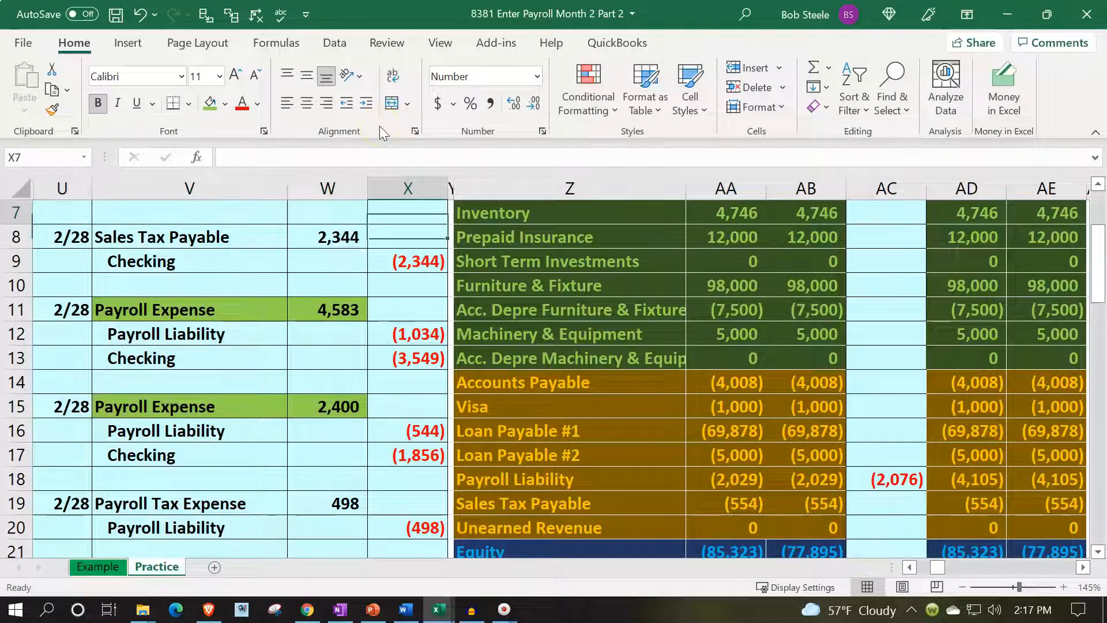
key(Right)
key(Right)
key(Right)
key(Right)
key(Right)
key(Right)
key(Right)
key(Right)
key(Right)
key(Right)
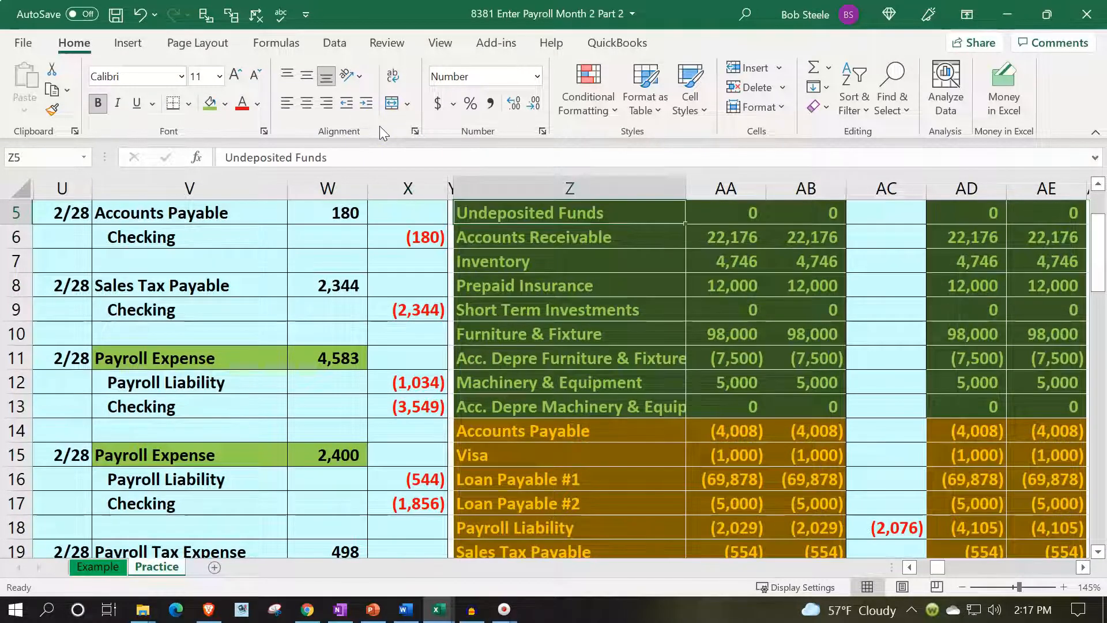
key(Up)
key(Up)
key(Up)
key(Up)
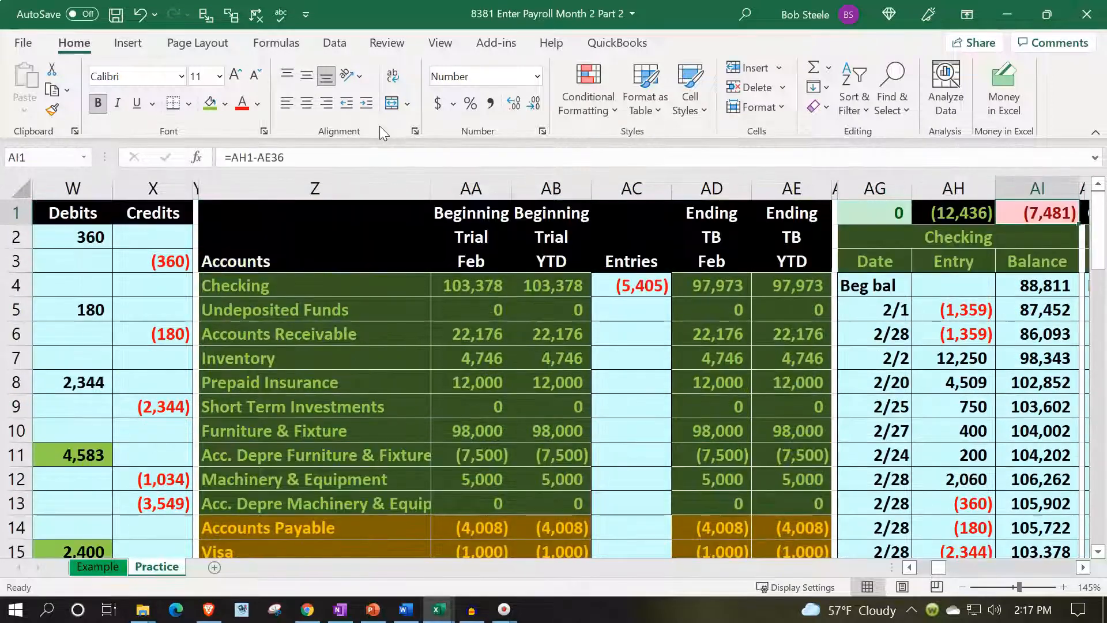
key(Right)
key(Right)
key(Right)
key(Right)
key(Right)
key(Right)
key(Right)
key(Right)
key(Right)
key(Right)
key(Right)
key(Right)
key(Right)
key(Right)
key(Right)
key(Right)
key(Right)
key(Right)
key(Right)
key(Right)
key(Right)
key(Right)
key(Right)
key(Right)
key(Right)
key(Right)
key(Right)
key(Right)
key(Right)
key(Right)
key(Right)
key(Right)
key(Right)
key(Right)
key(Right)
key(Right)
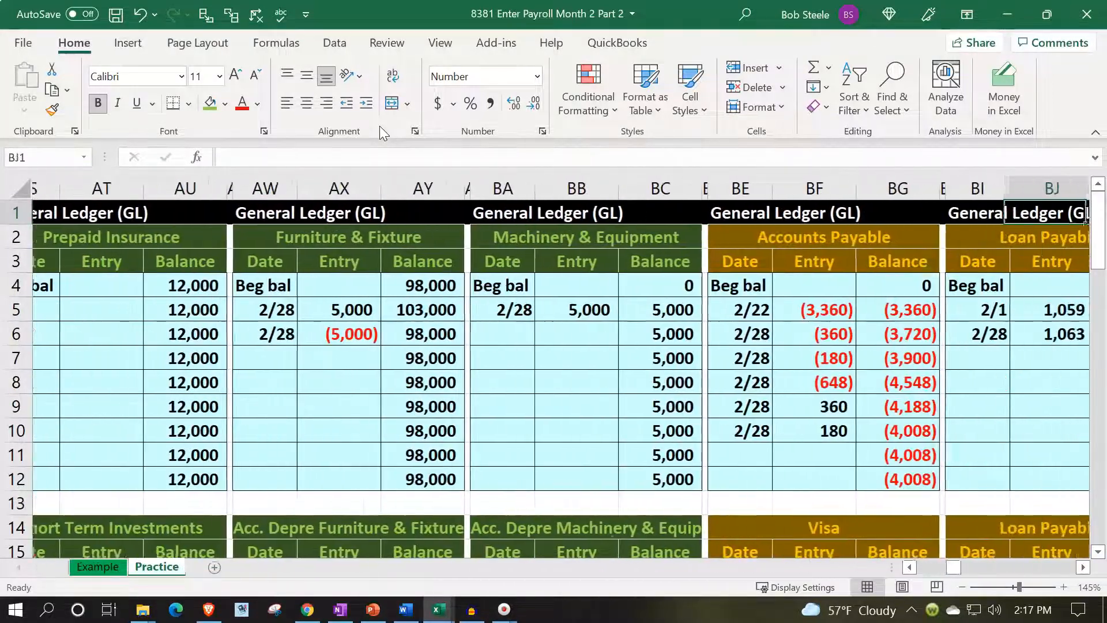
key(Right)
key(Right)
key(Right)
key(Right)
key(Right)
key(Right)
key(Right)
key(Right)
key(Right)
key(Right)
key(Right)
key(Right)
key(Right)
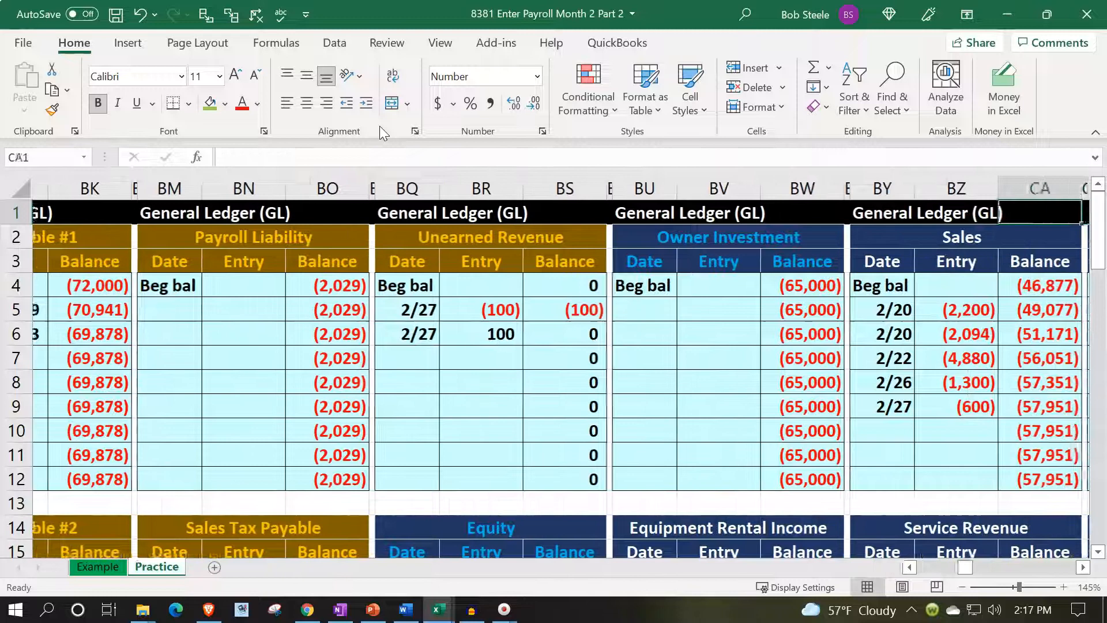
key(Right)
key(Right)
key(Right)
key(Right)
key(Right)
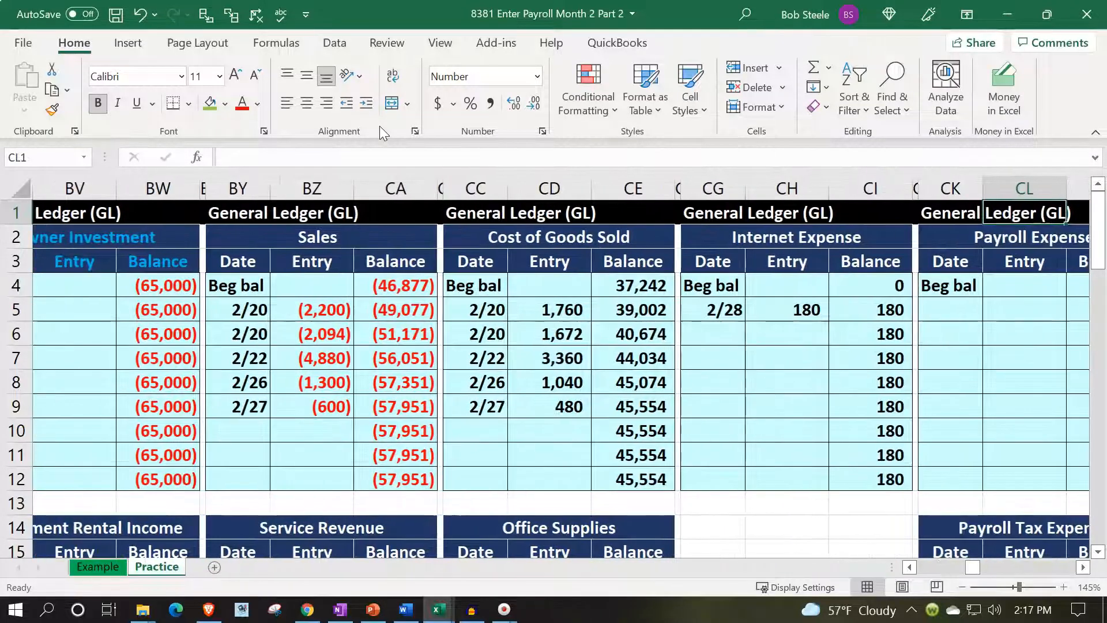
key(Down)
key(Down)
key(Down)
key(Down)
key(Left)
key(Left)
key(Left)
key(Left)
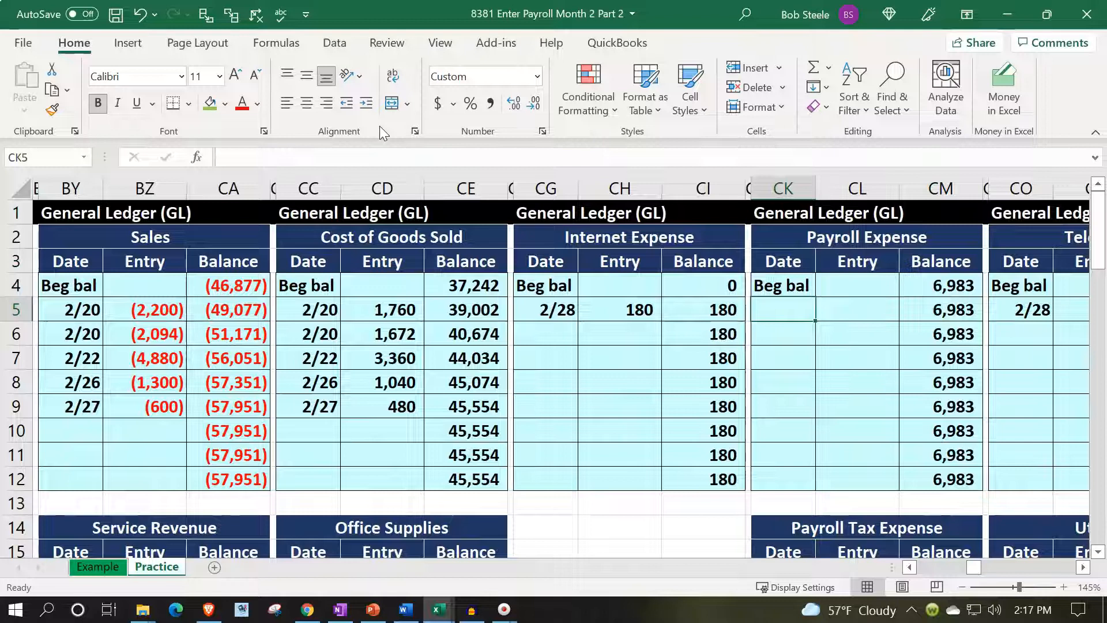
text(2/28)
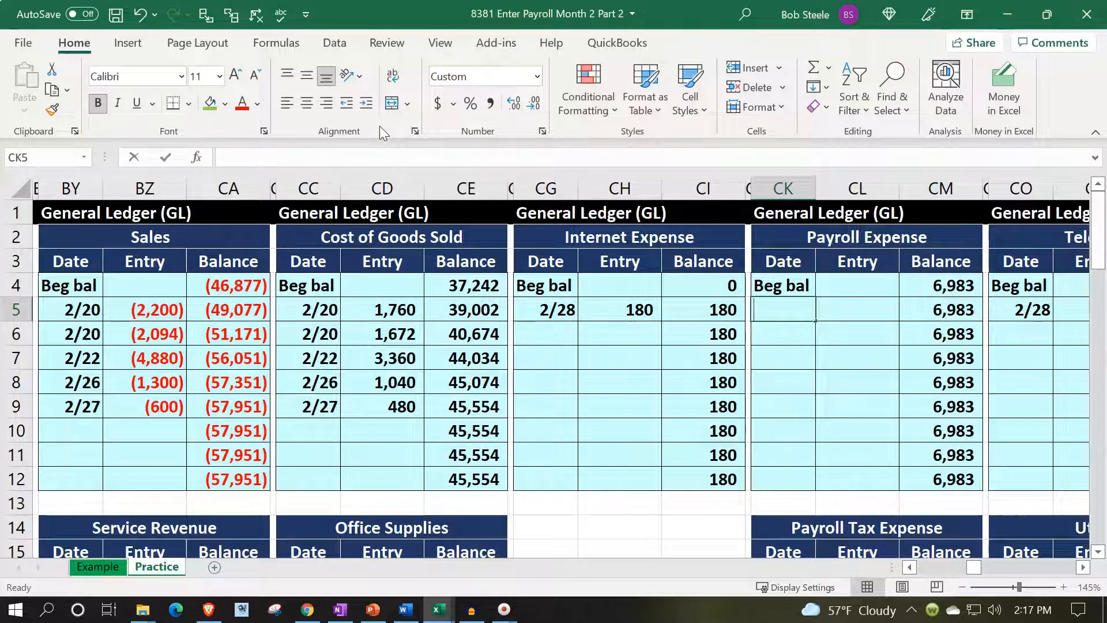
key(Return)
text(2/28)
key(Return)
Post the first payroll debit to the Payroll Expense ledger by linking entry cell CL5 to W11.
key(Up)
key(Up)
key(Right)
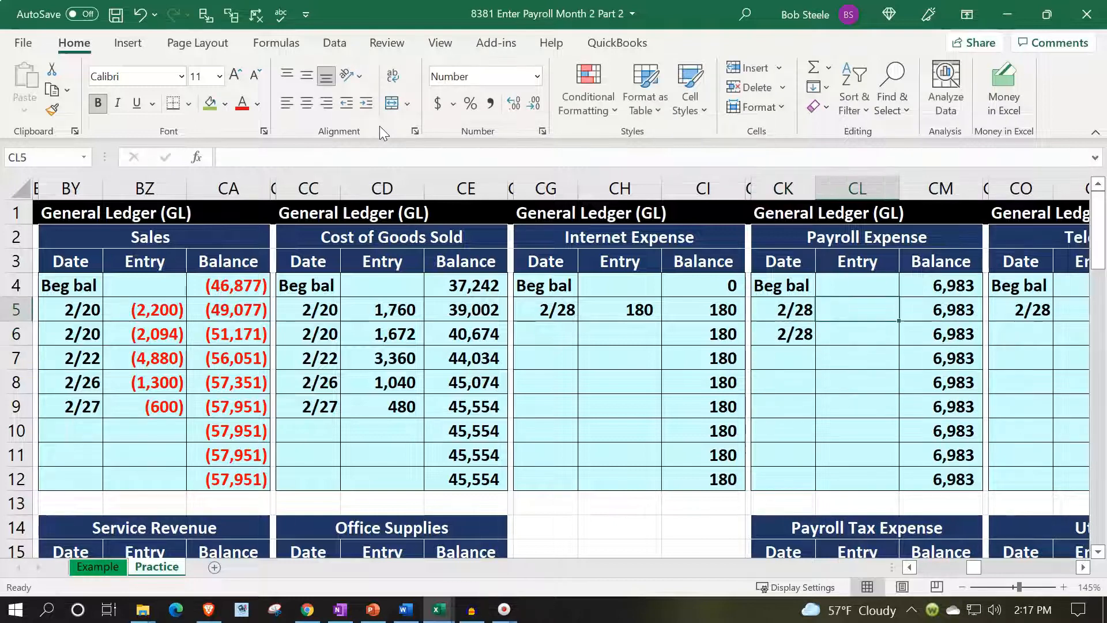
text(=)
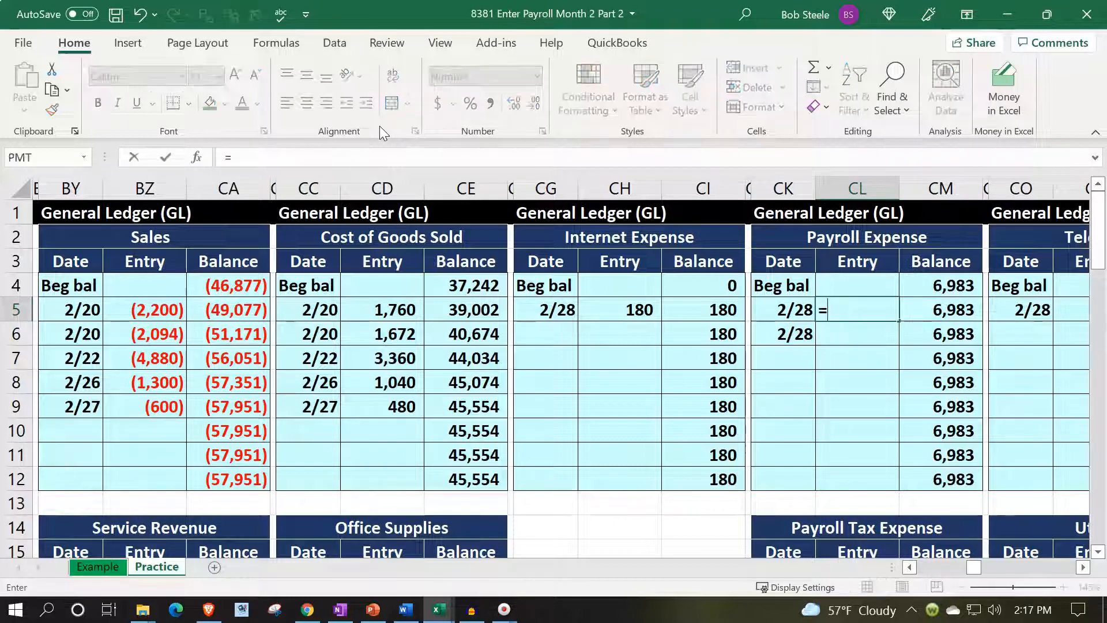
key(Left)
key(Left)
key(Left)
key(Left)
key(Left)
key(Left)
key(Left)
key(Left)
key(Left)
key(Left)
key(Left)
key(Left)
key(Left)
key(Left)
key(Left)
key(Left)
key(Left)
key(Left)
key(Left)
key(Left)
key(Left)
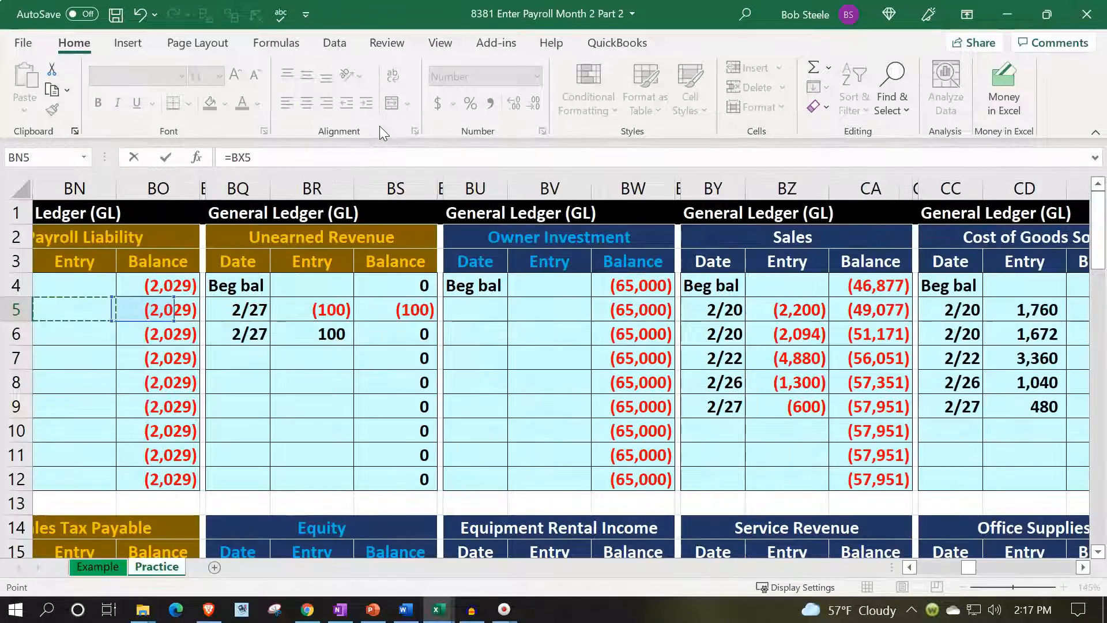
key(Left)
key(Left)
key(Left)
key(Left)
key(Left)
key(Left)
key(Left)
key(Left)
key(Left)
key(Left)
key(Left)
key(Left)
key(Left)
key(Left)
key(Left)
key(Left)
key(Left)
key(Left)
key(Left)
key(Left)
key(Down)
key(Down)
key(Down)
key(Down)
key(Down)
key(Right)
key(Right)
key(Down)
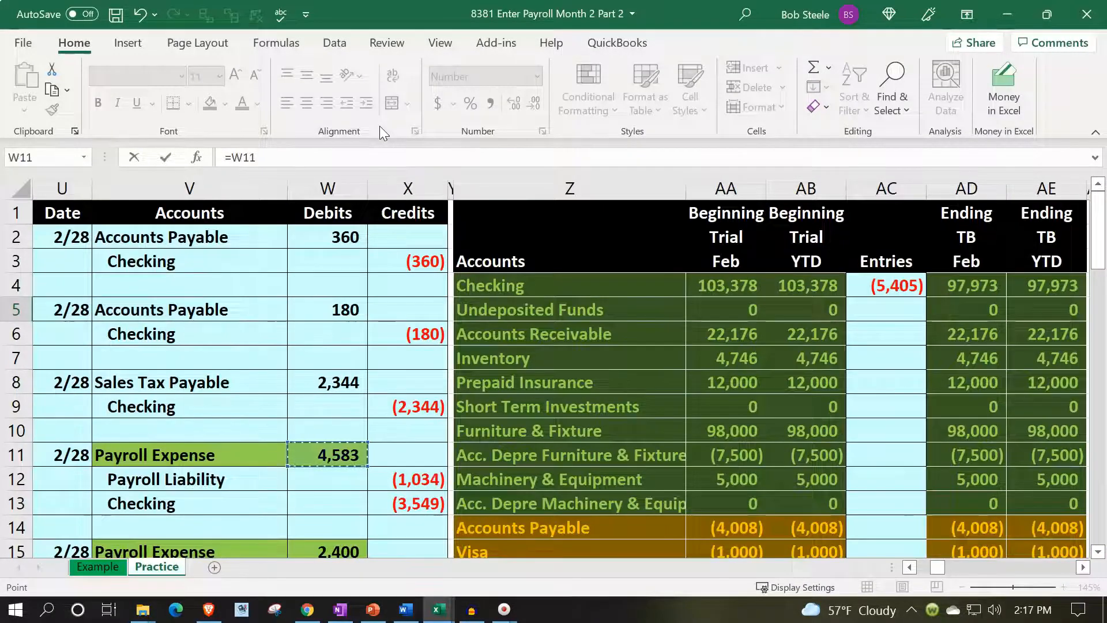
key(Return)
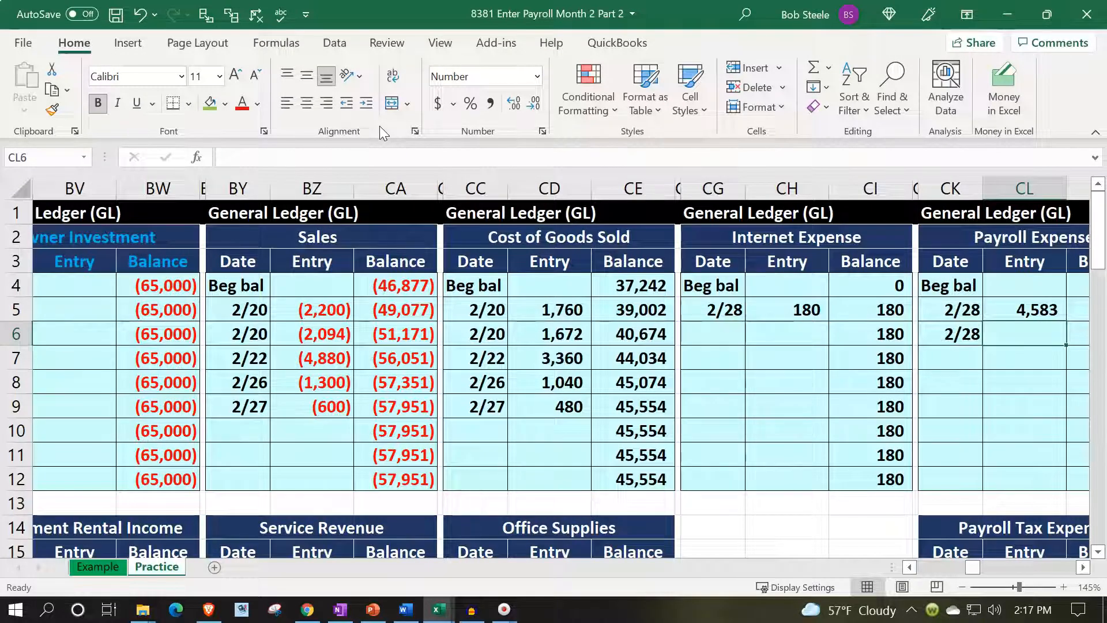
Post the second payroll debit to the Payroll Expense ledger by linking entry cell CL6 to W15.
text(=)
key(Left)
key(Left)
key(Left)
key(Left)
key(Left)
key(Left)
key(Left)
key(Left)
key(Left)
key(Left)
key(Left)
key(Left)
key(Left)
key(Left)
key(Left)
key(Left)
key(Left)
key(Left)
key(Left)
key(Left)
key(Left)
key(Left)
key(Left)
key(Left)
key(Left)
key(Left)
key(Left)
key(Left)
key(Left)
key(Left)
key(Left)
key(Left)
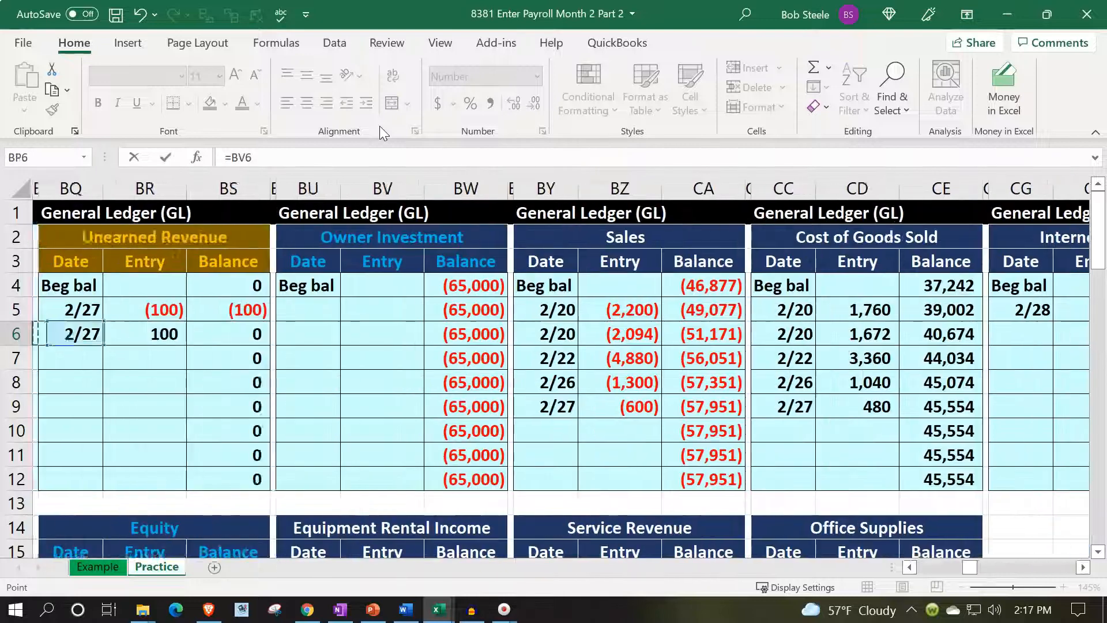
key(Left)
key(Left)
key(Left)
key(Left)
key(Left)
key(Left)
key(Left)
key(Left)
key(Left)
key(Left)
key(Left)
key(Left)
key(Left)
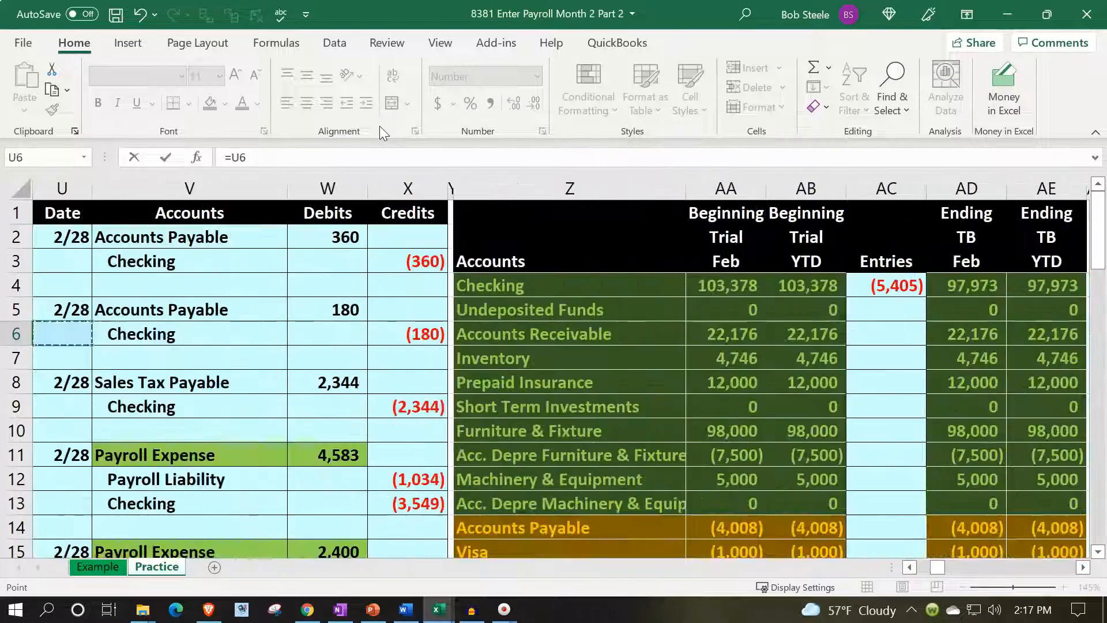
key(Down)
key(Down)
key(Down)
key(Down)
key(Down)
key(Down)
key(Down)
key(Down)
key(Down)
key(Down)
key(Down)
key(Down)
key(Down)
key(Right)
Review the two posted entries in CL5:CL6 and the running balance in the Payroll Expense ledger.
key(Right)
key(Up)
key(Up)
key(Up)
key(Up)
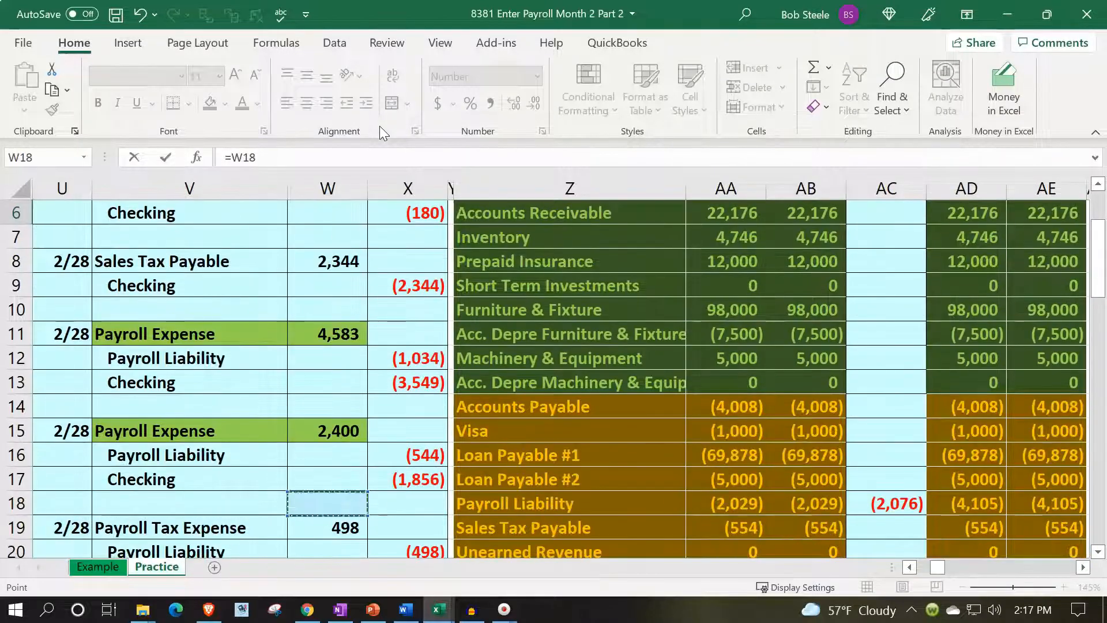
key(Return)
key(Right)
key(Right)
key(Up)
key(Up)
key(Down)
key(Left)
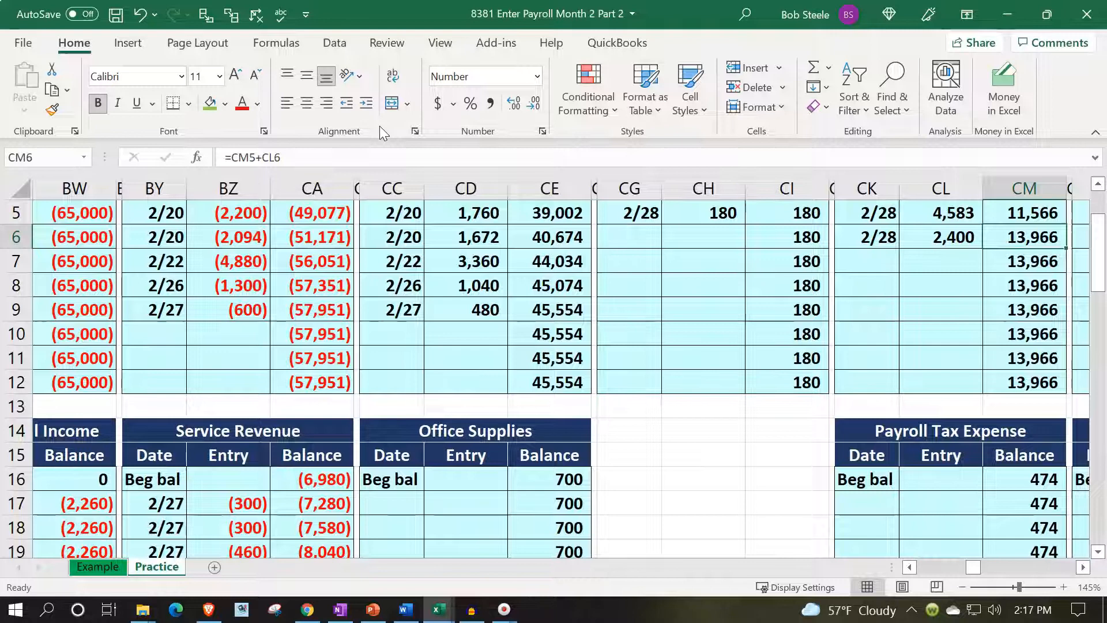
scroll(919, 317, up, 1)
drag(937, 285, 945, 309)
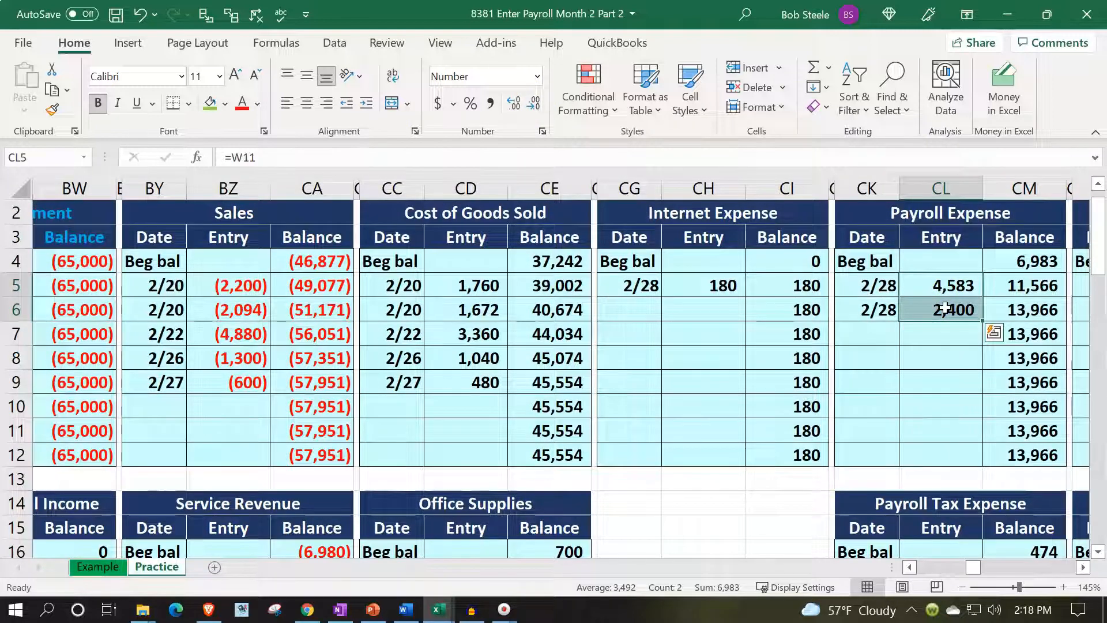
Compare the Payroll Expense ledger with row 29 of the trial balance across the Entries, Ending Feb and Ending YTD columns.
key(Left)
key(Left)
key(Left)
key(Left)
key(Left)
key(Left)
key(Left)
key(Left)
key(Left)
key(Left)
key(Left)
key(Left)
key(Left)
key(Left)
key(Left)
key(Left)
key(Left)
key(Left)
key(Left)
key(Left)
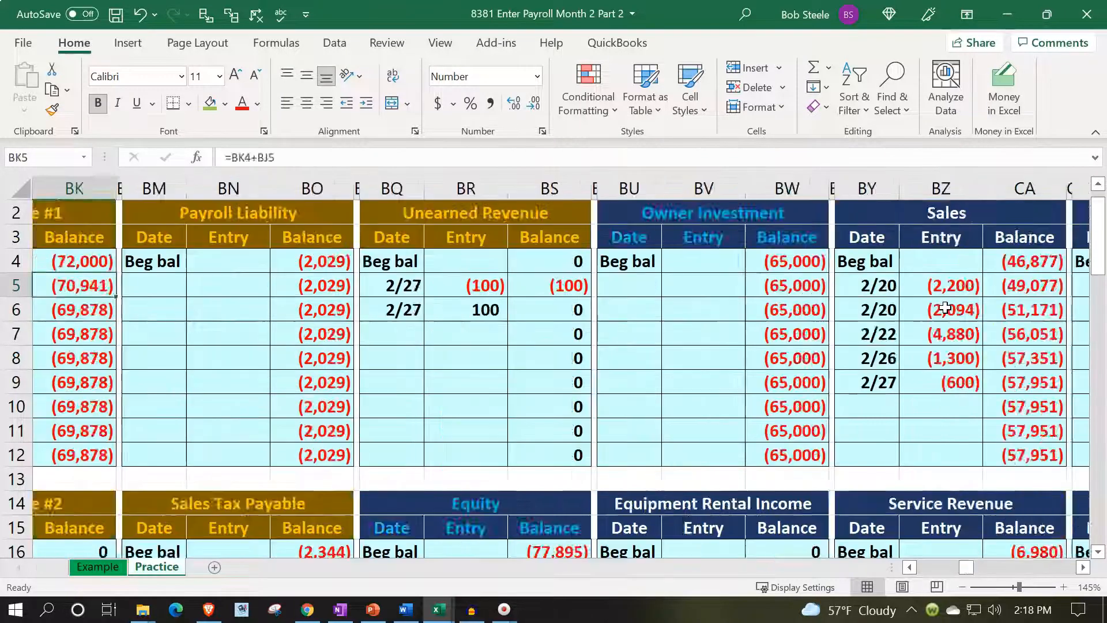
key(Left)
key(Left)
key(Left)
key(Left)
key(Left)
key(Left)
key(Left)
key(Left)
key(Left)
key(Left)
key(Left)
key(Left)
key(Left)
key(Left)
key(Left)
key(Left)
key(Left)
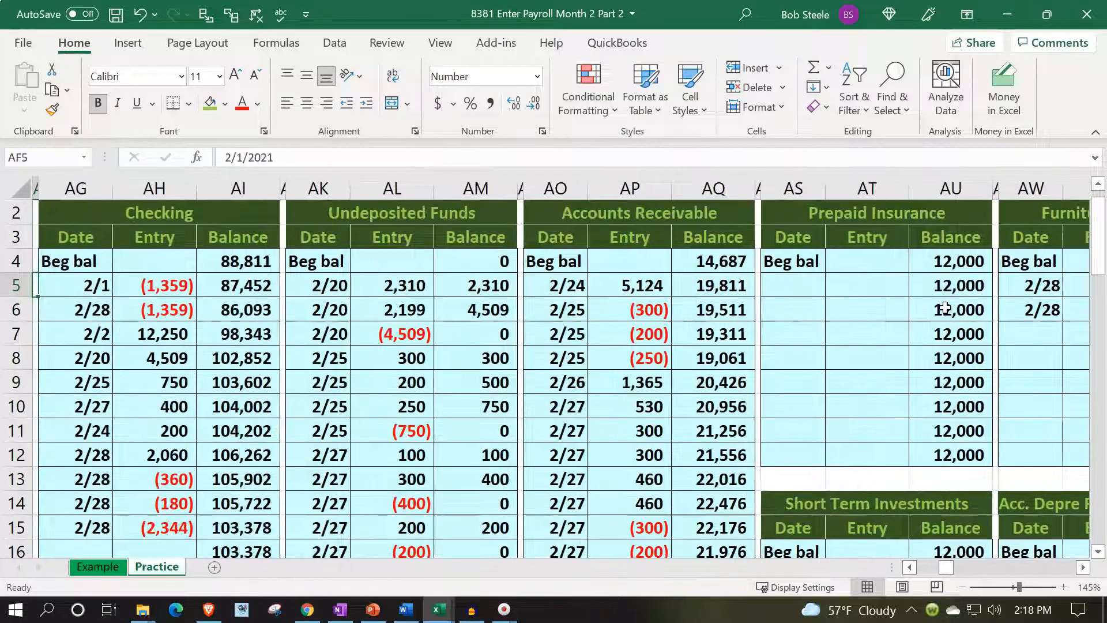
key(Left)
key(Left)
scroll(945, 310, down, 6)
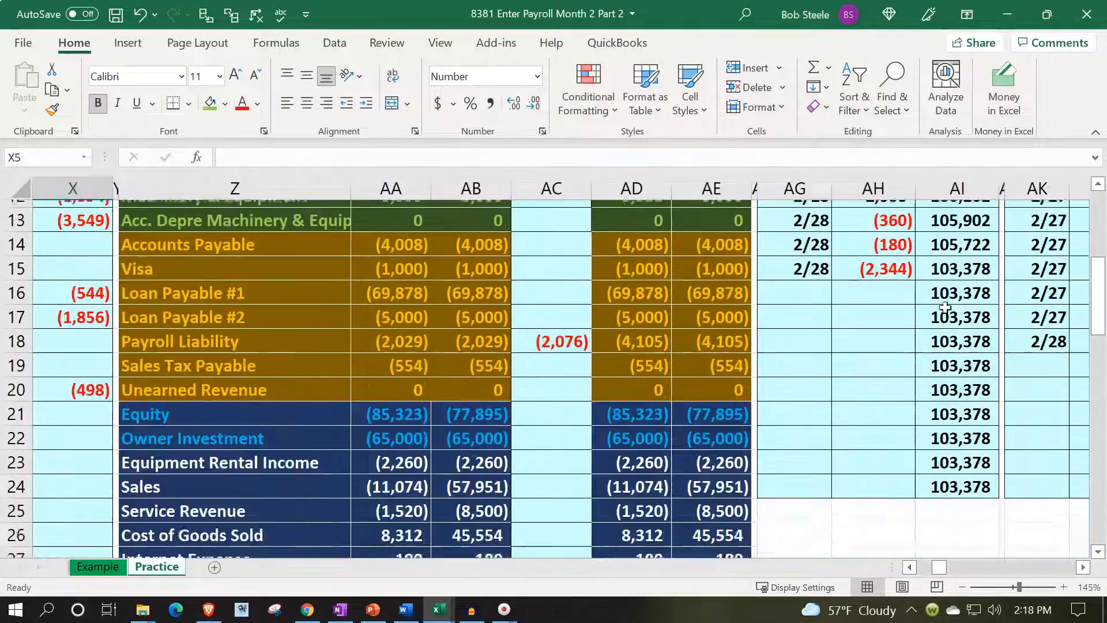
click(553, 431)
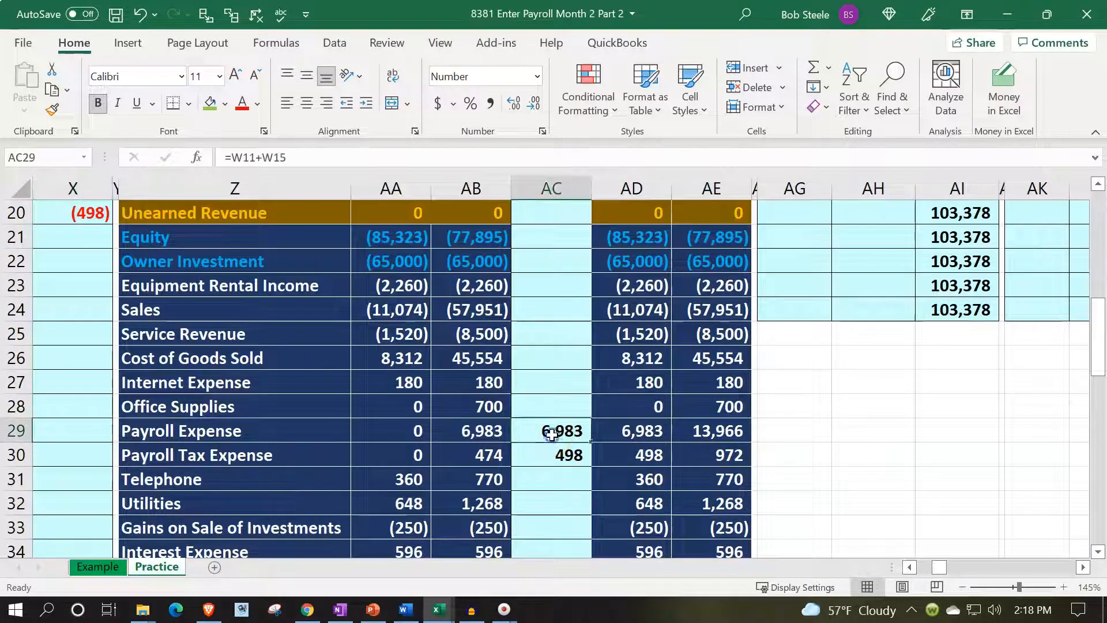
click(628, 431)
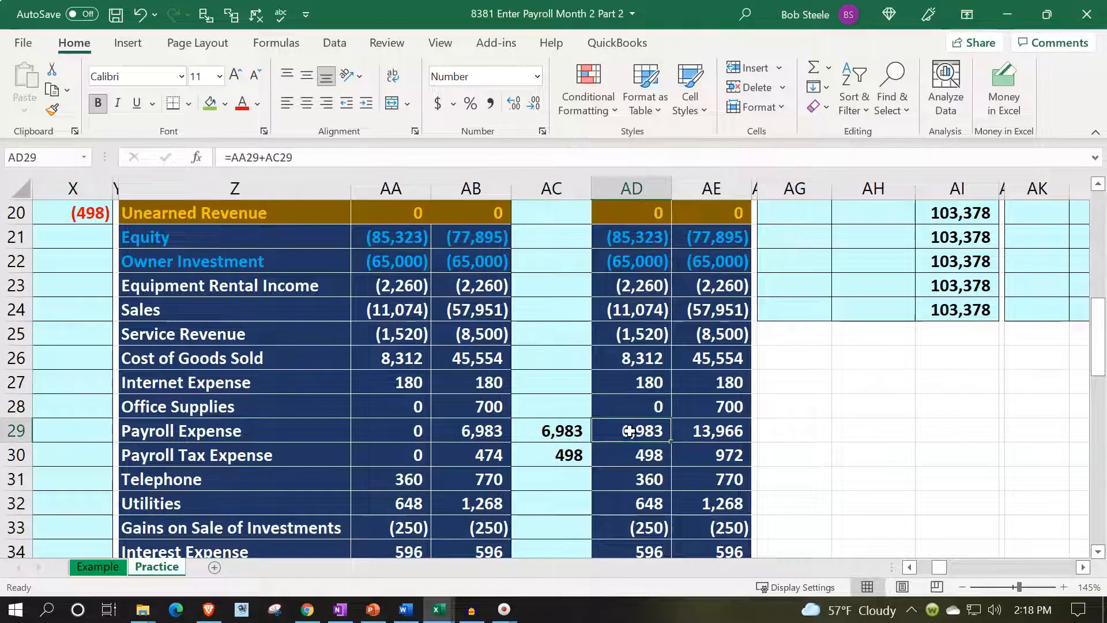
key(Right)
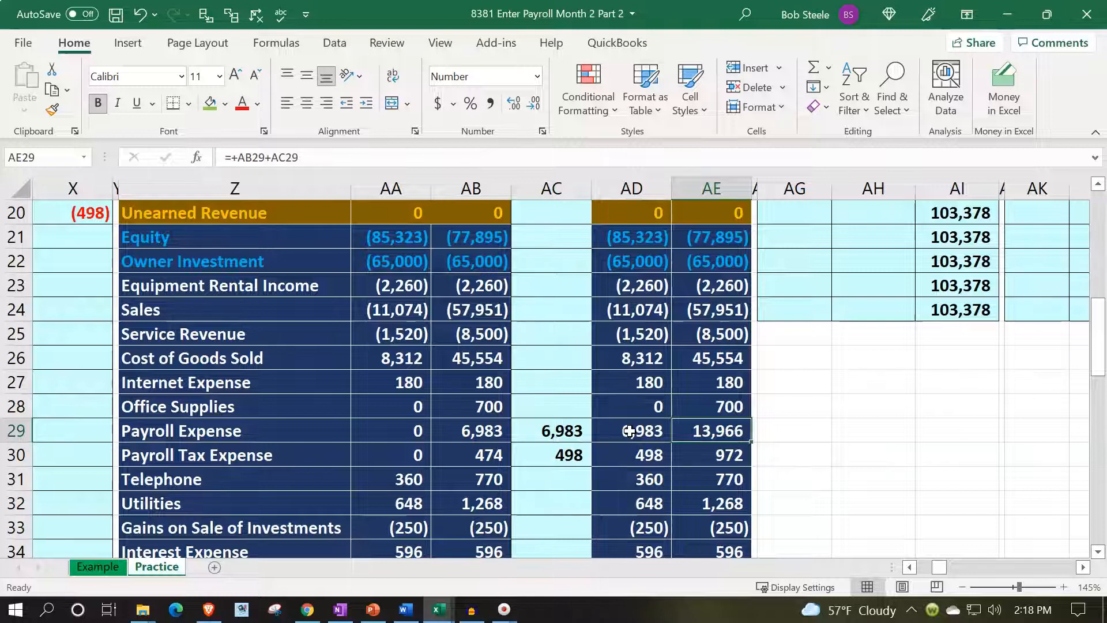
scroll(629, 431, up, 6)
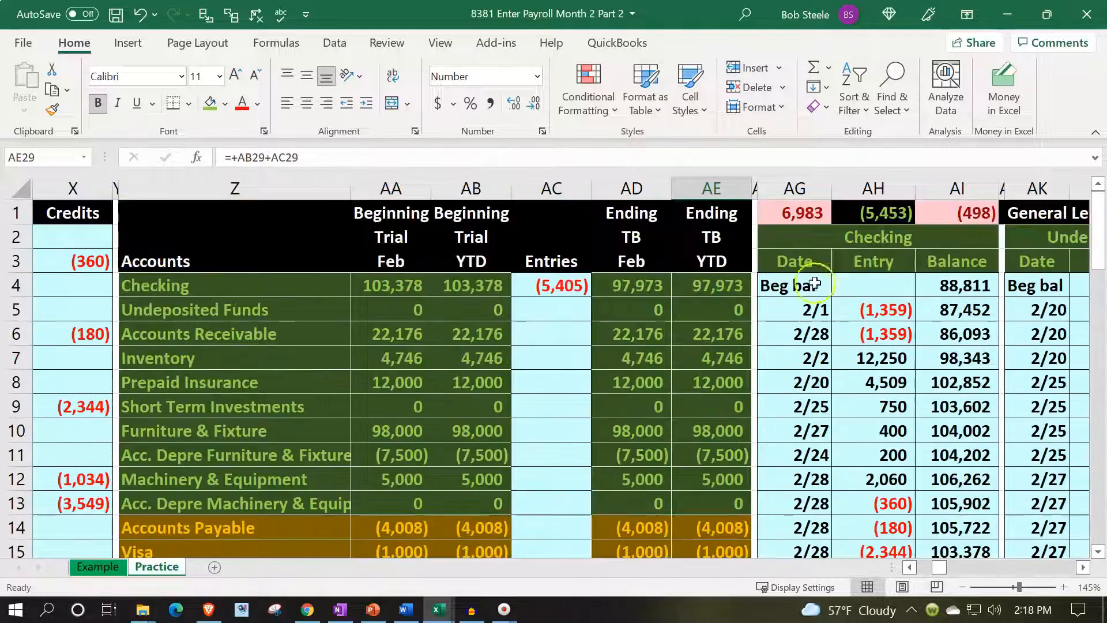
Reset the fill of the Payroll Expense journal lines in V11:W15 to the recent light blue background color.
scroll(553, 458, down, 3)
click(560, 505)
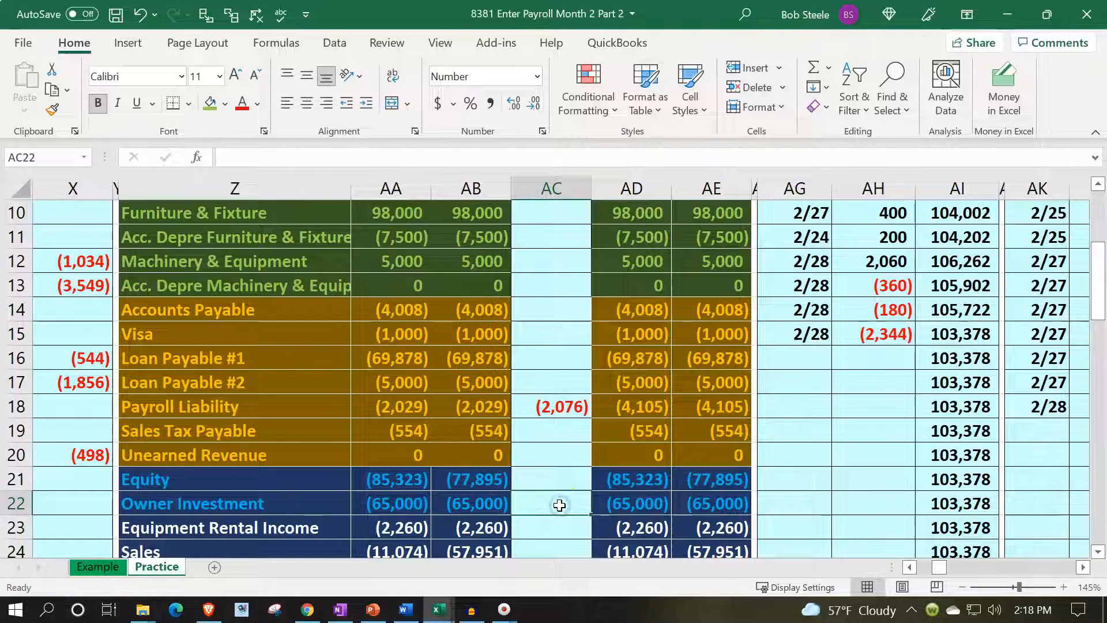
key(Left)
key(Left)
key(Left)
key(Left)
key(Left)
key(Left)
key(Left)
key(Left)
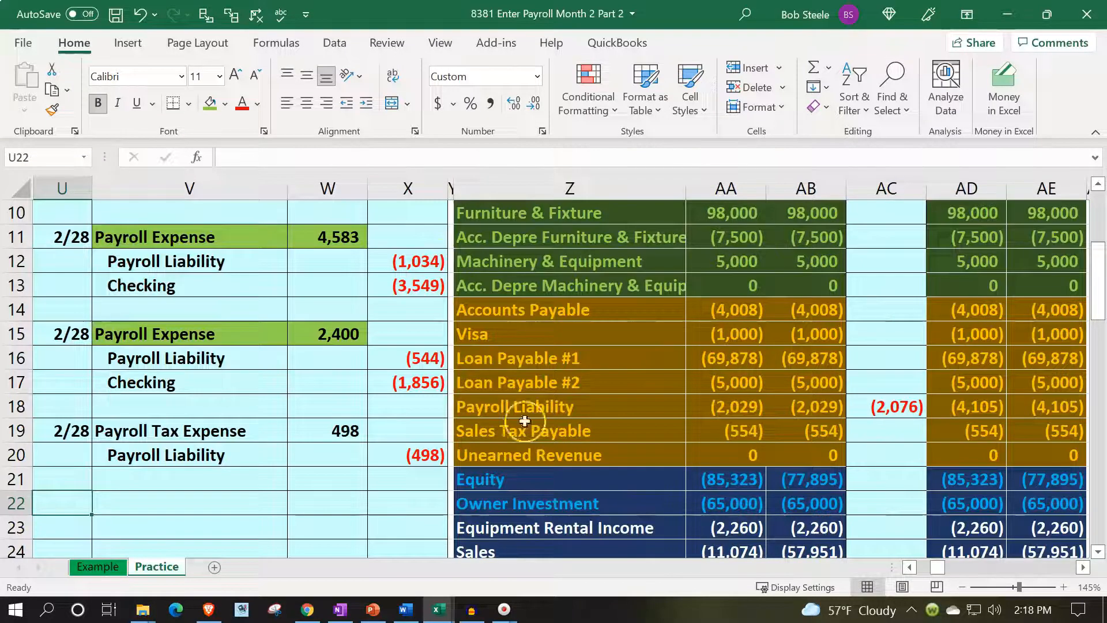
drag(254, 239, 306, 330)
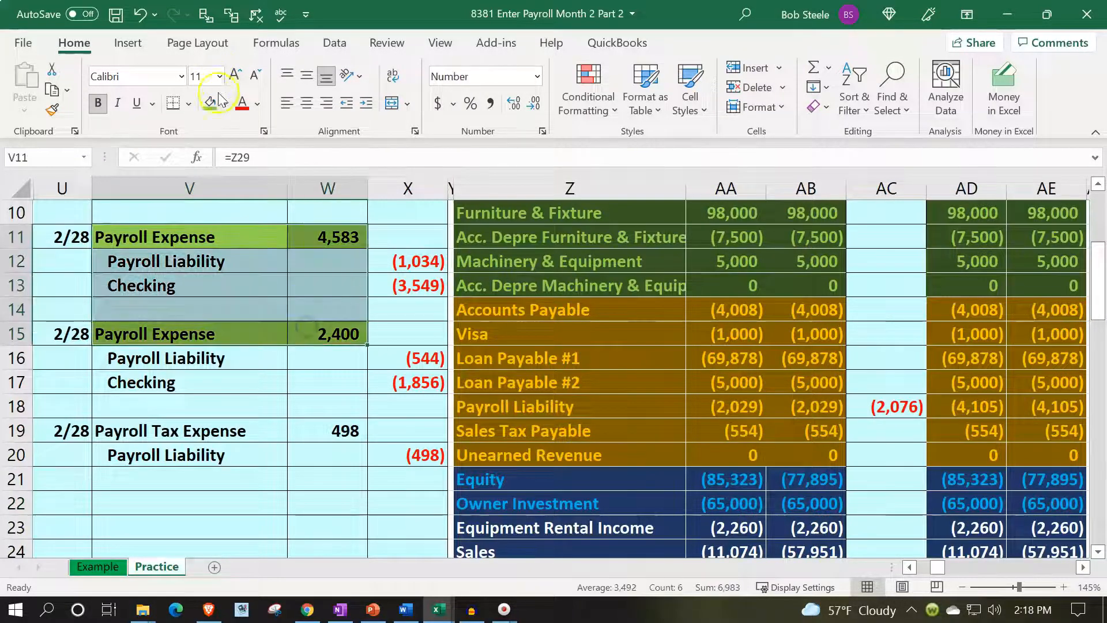
click(222, 101)
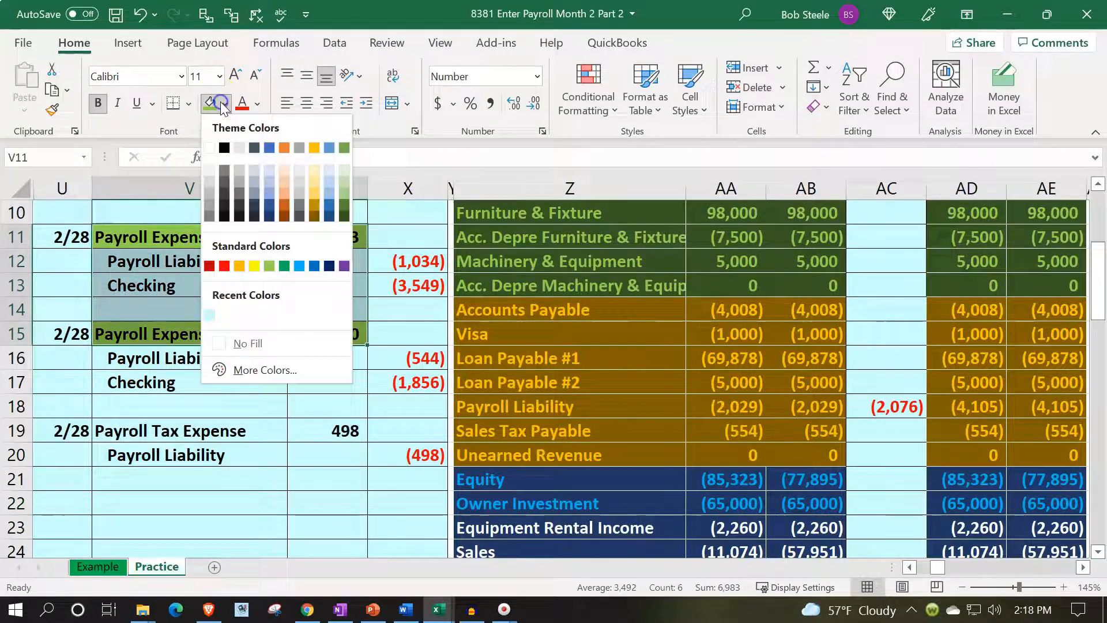
click(209, 315)
click(210, 305)
Highlight the three Payroll Liability journal lines, V12:X12, V16:X16 and V20:X20, with the standard light green fill.
drag(190, 260, 381, 260)
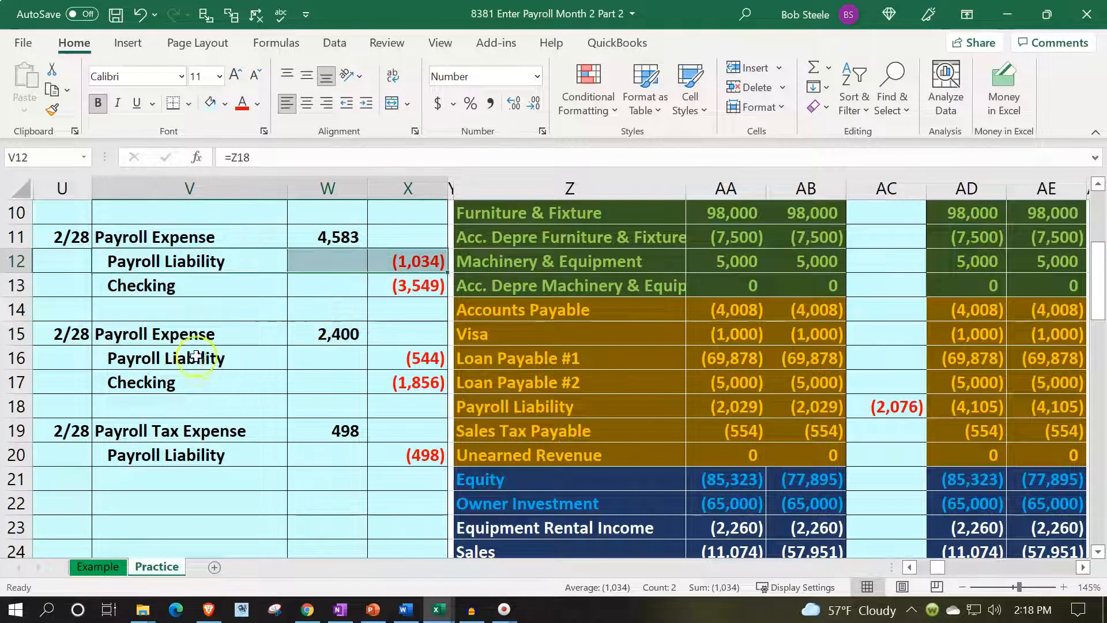
drag(186, 348, 426, 368)
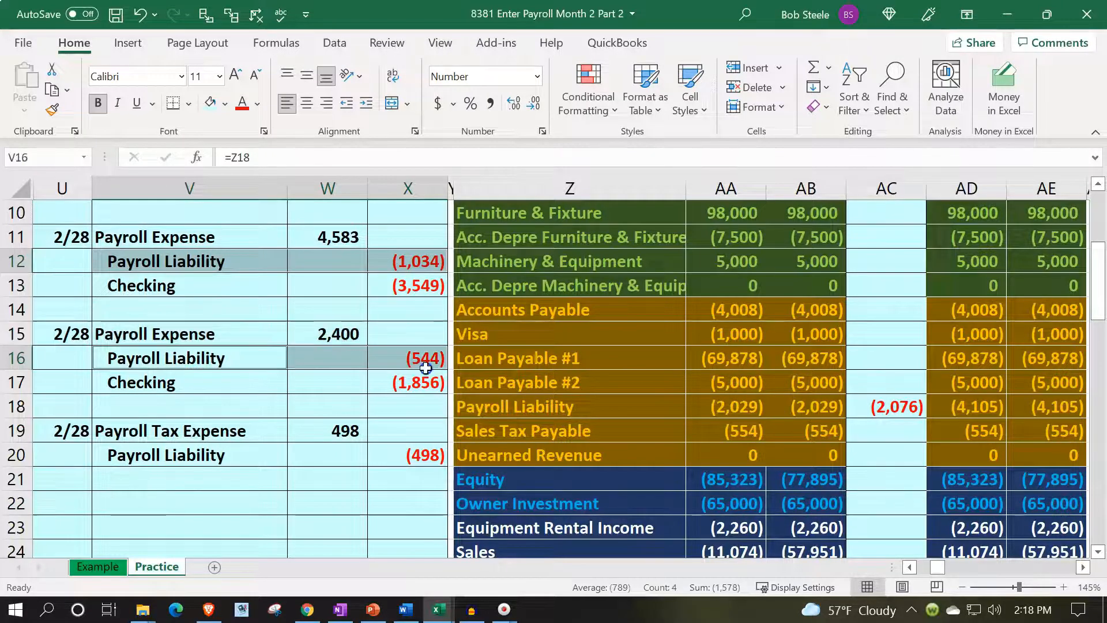
drag(240, 453, 387, 457)
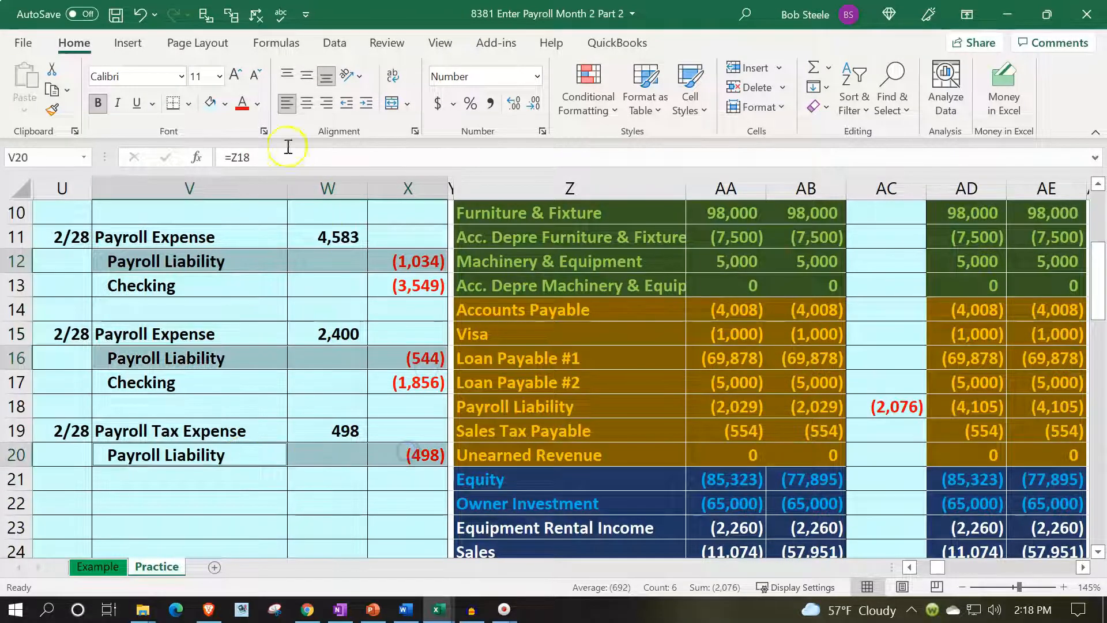
click(225, 104)
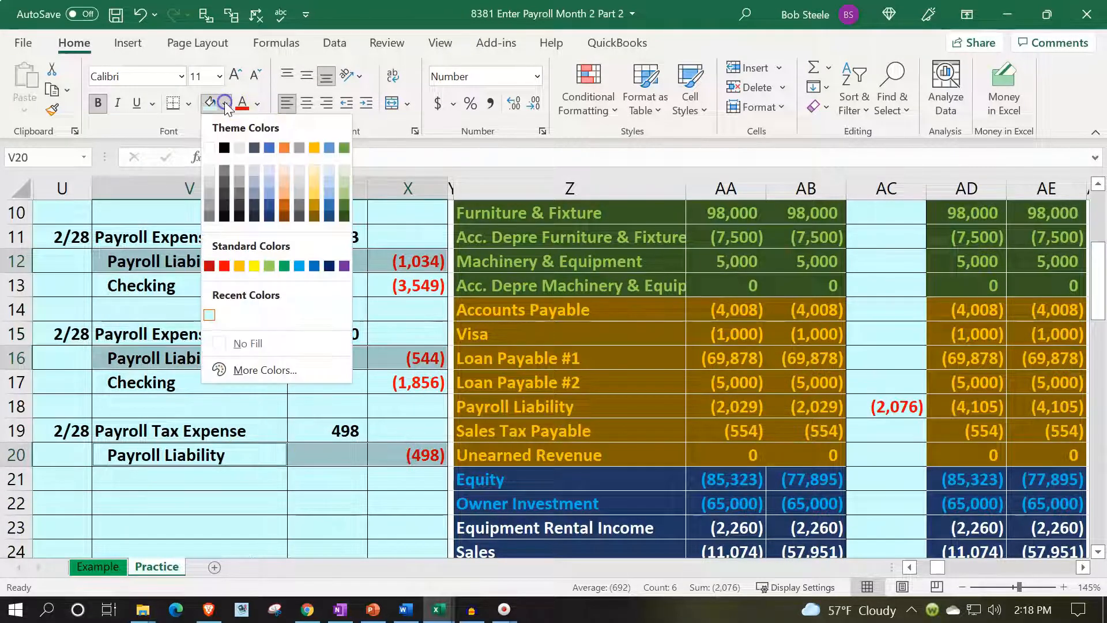
click(269, 265)
click(272, 263)
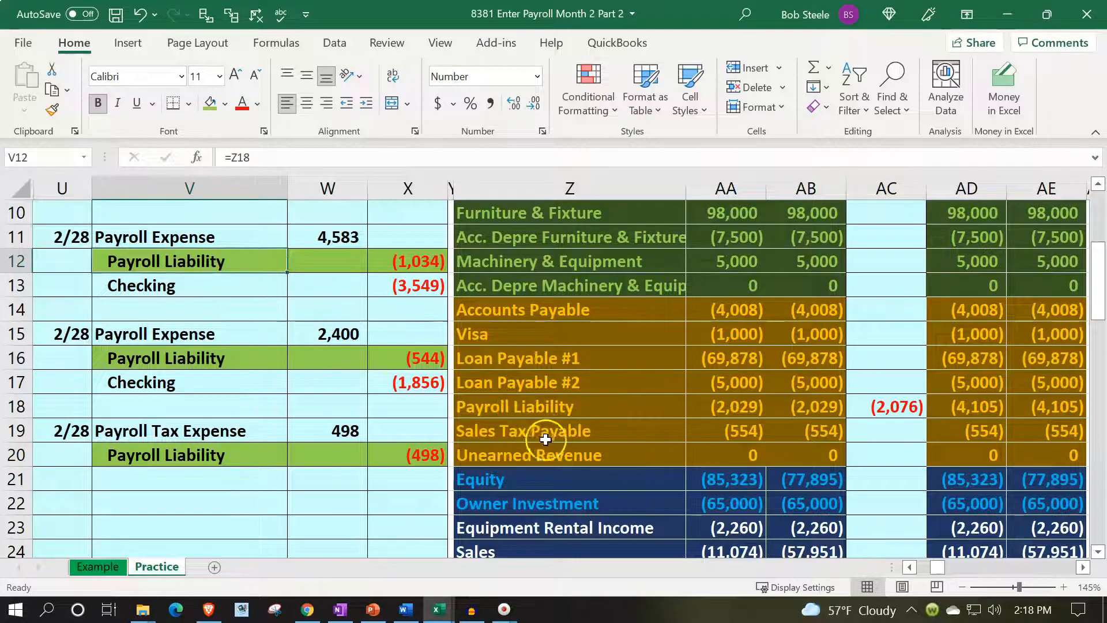
Date the first three Payroll Liability ledger lines, entering 2/28 in BM5 and BM6 and linking BM7 to BM6.
drag(577, 406, 705, 400)
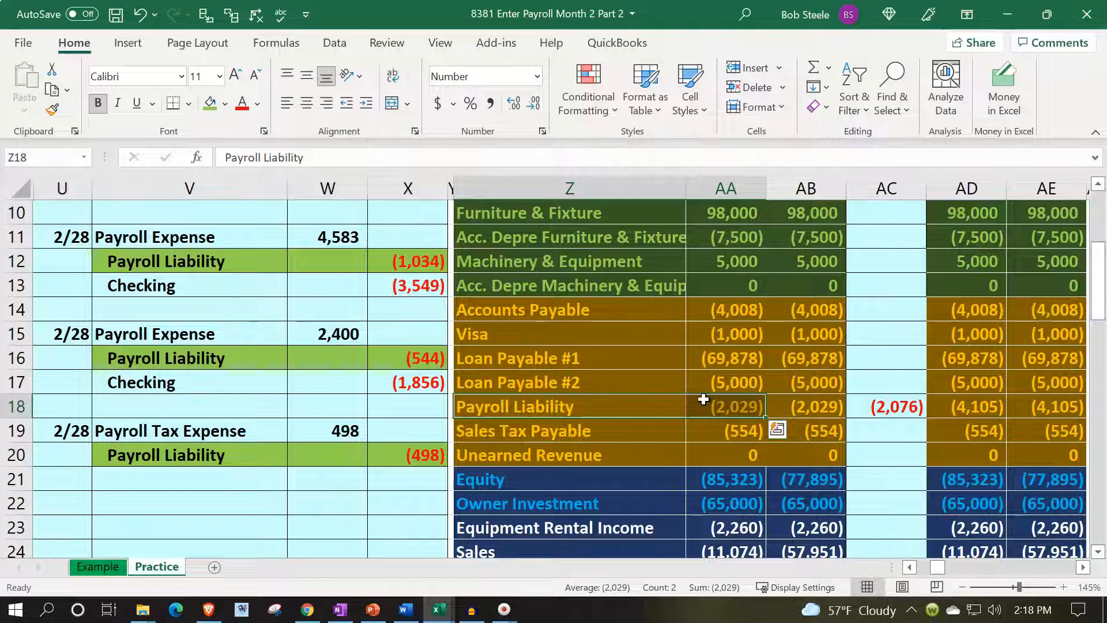
scroll(704, 399, up, 3)
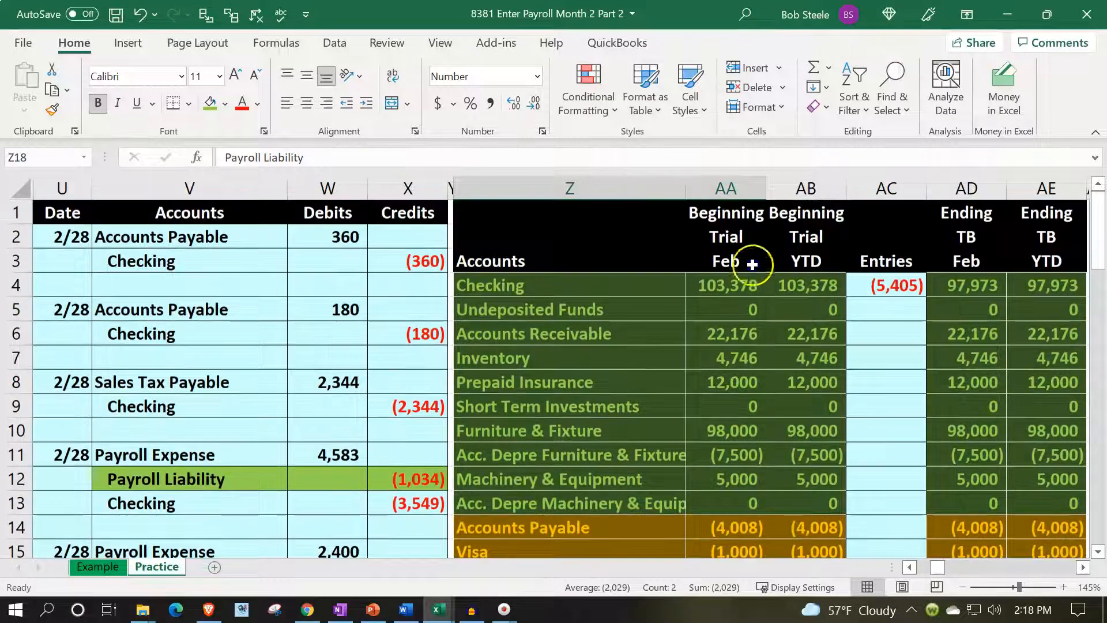
click(752, 264)
key(Right)
key(Right)
key(Right)
key(Right)
key(Right)
key(Right)
key(Right)
key(Right)
key(Right)
key(Right)
key(Right)
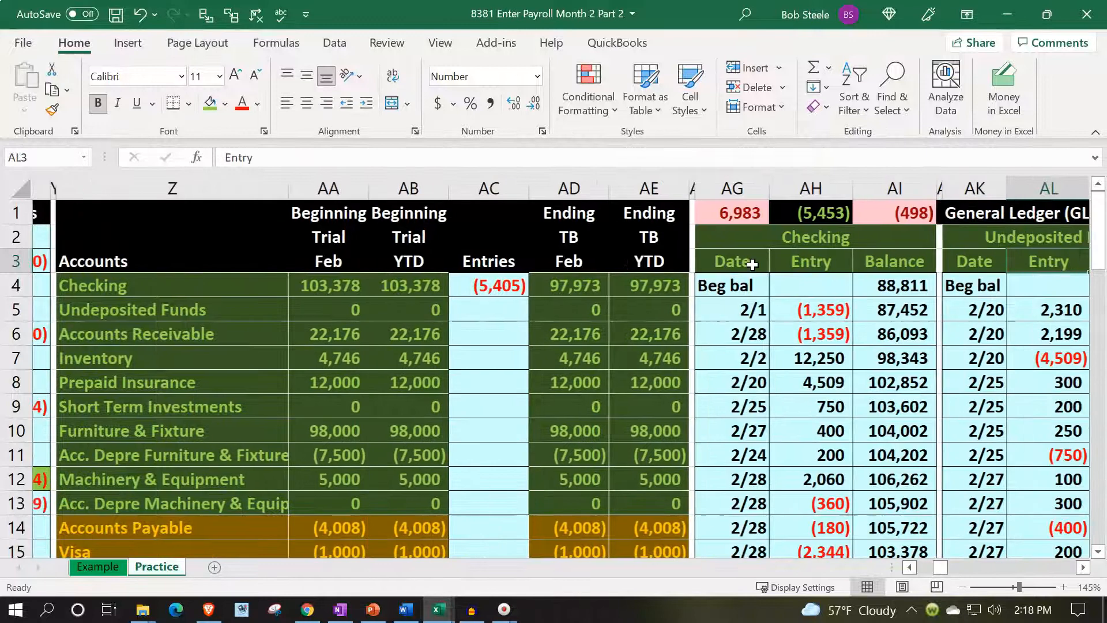
key(Right)
key(Right)
key(Right)
key(Right)
key(Right)
key(Right)
key(Right)
key(Right)
key(Right)
key(Right)
key(Right)
key(Right)
key(Right)
key(Right)
key(Right)
key(Right)
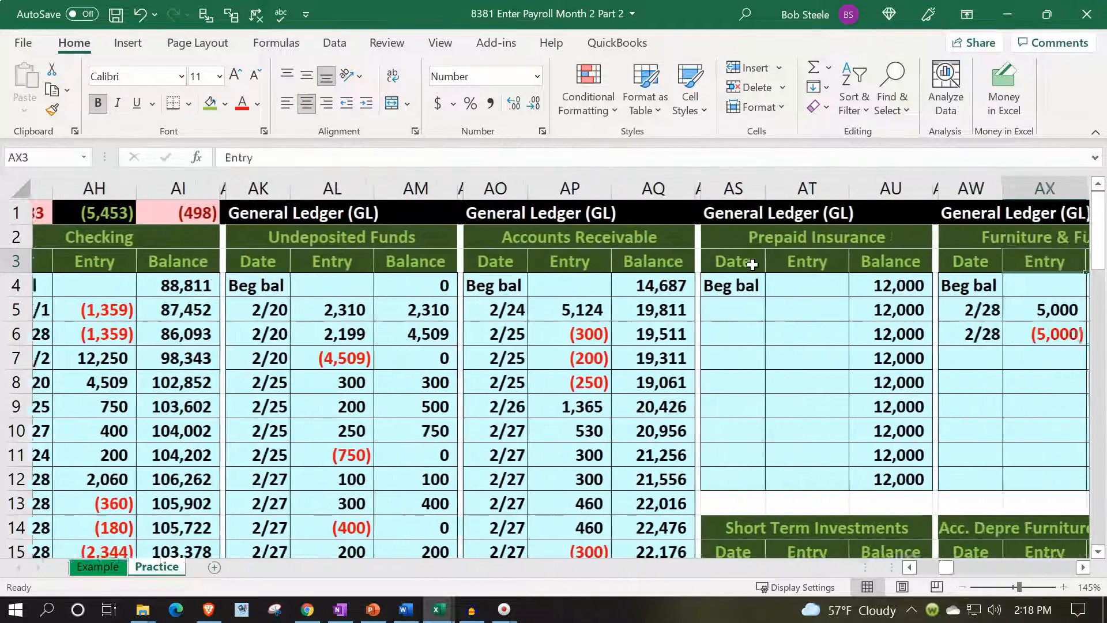
key(Right)
key(Right)
key(Right)
key(Right)
key(Right)
key(Right)
key(Right)
key(Right)
key(Right)
key(Right)
key(Right)
key(Right)
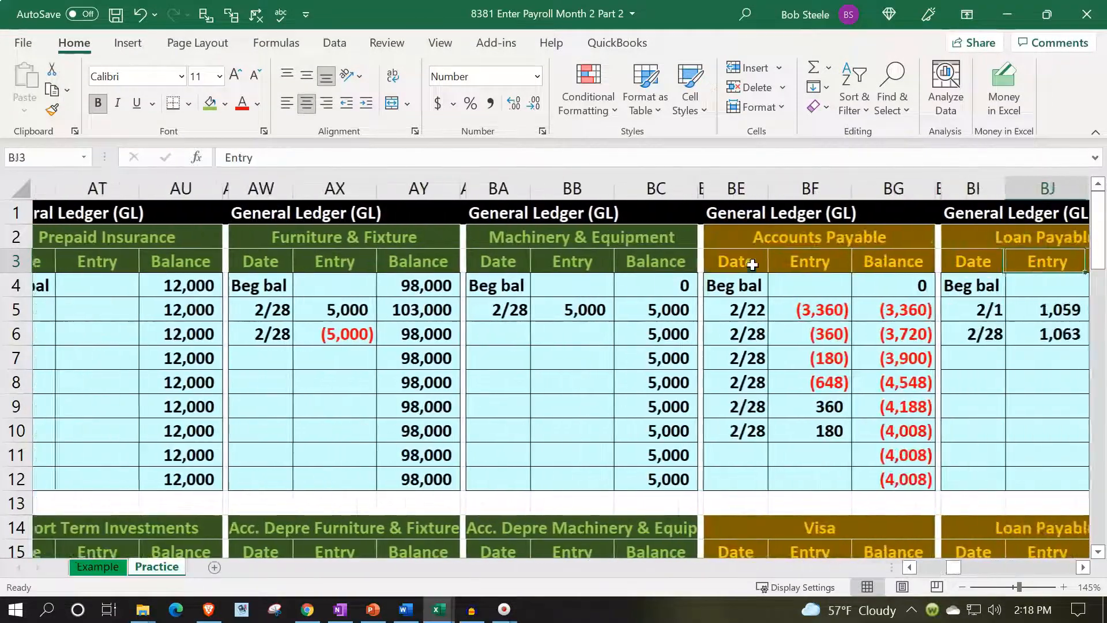
key(Right)
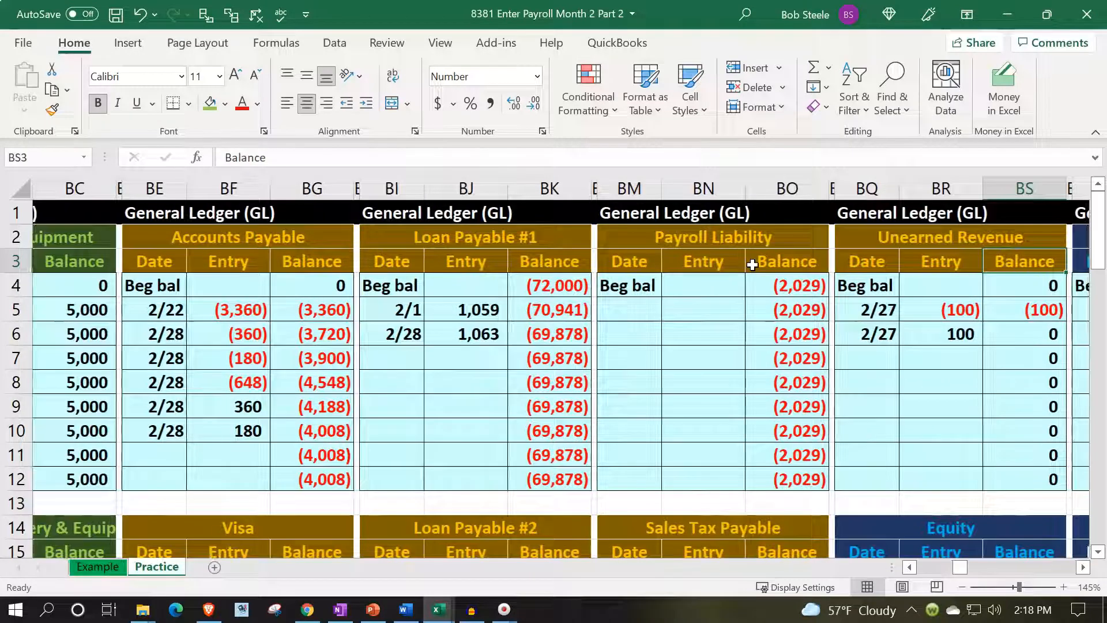
key(Down)
key(Down)
key(Down)
key(Down)
key(Down)
key(Left)
key(Left)
key(Left)
key(Left)
key(Left)
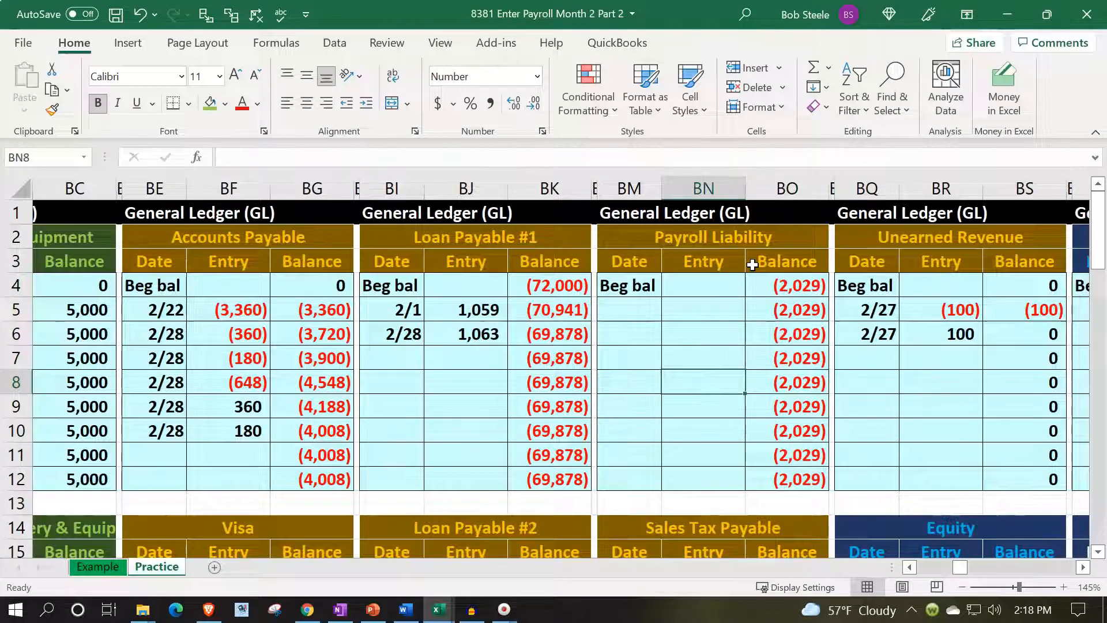
key(Left)
key(Up)
key(Up)
key(Up)
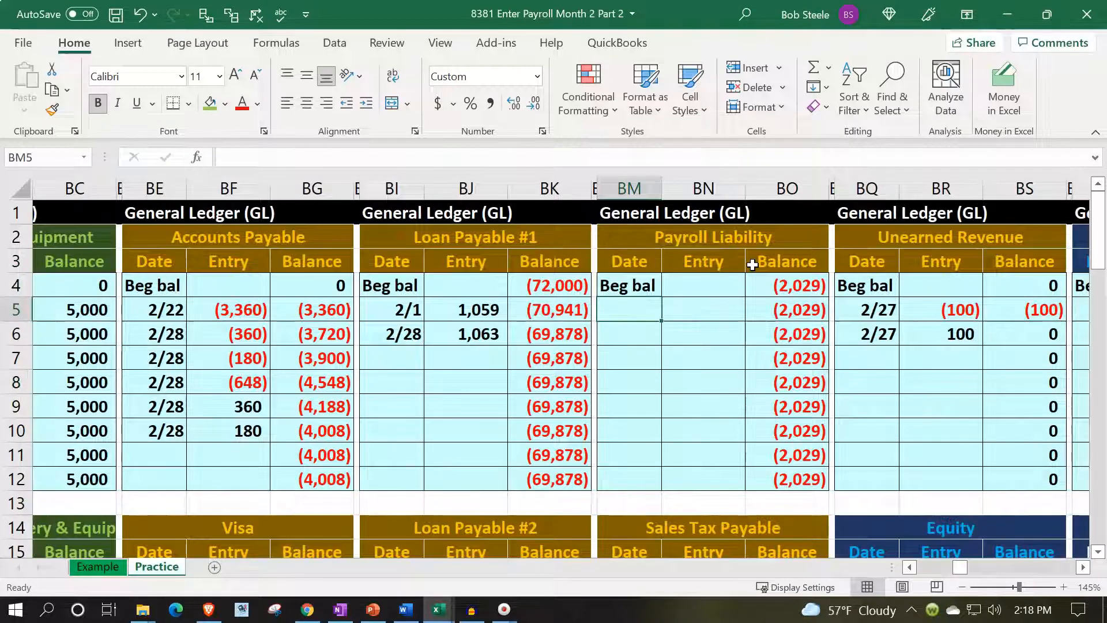
text(2/28)
key(Return)
text(2)
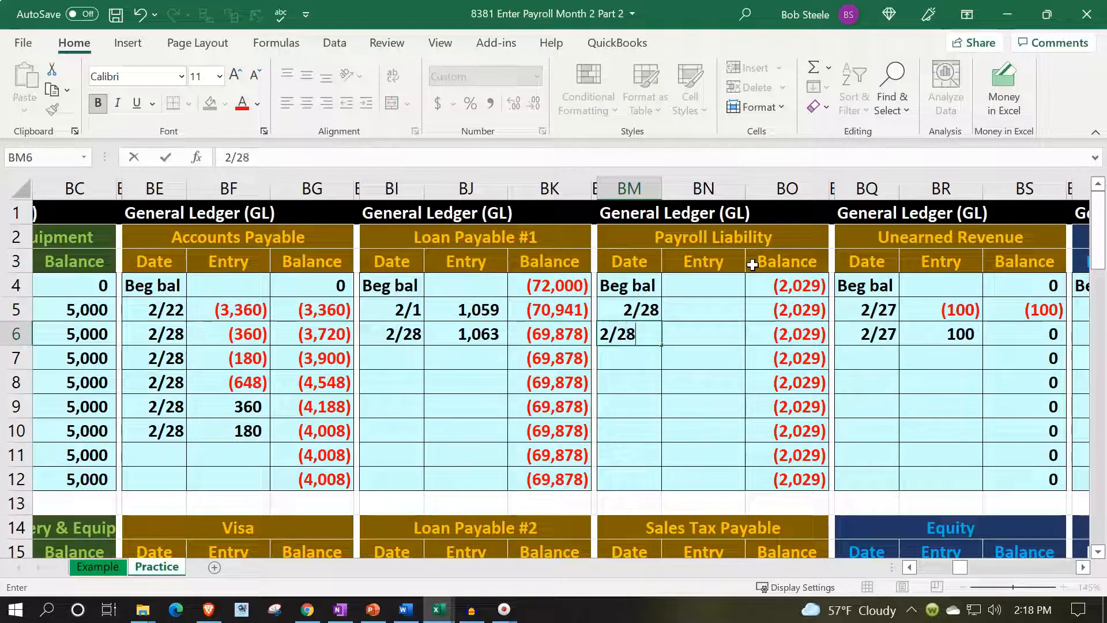
text(/28)
key(Return)
text(+BM6)
key(Up)
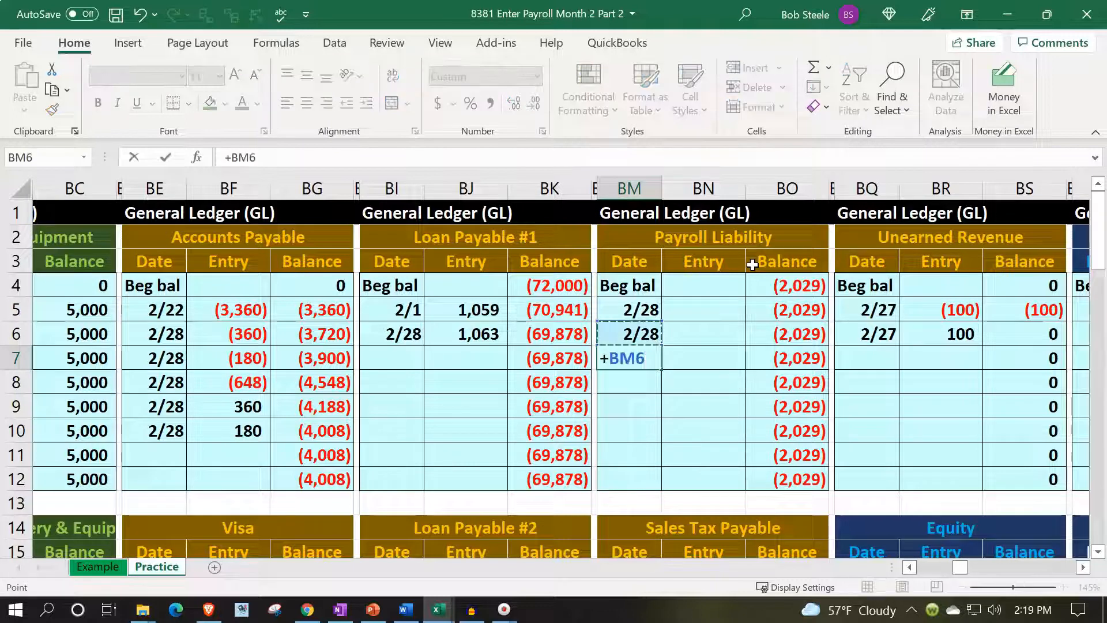
key(Return)
Post the first payroll liability credit to the Payroll Liability ledger by linking entry cell BN5 to X12.
key(Right)
key(Up)
key(Up)
key(Up)
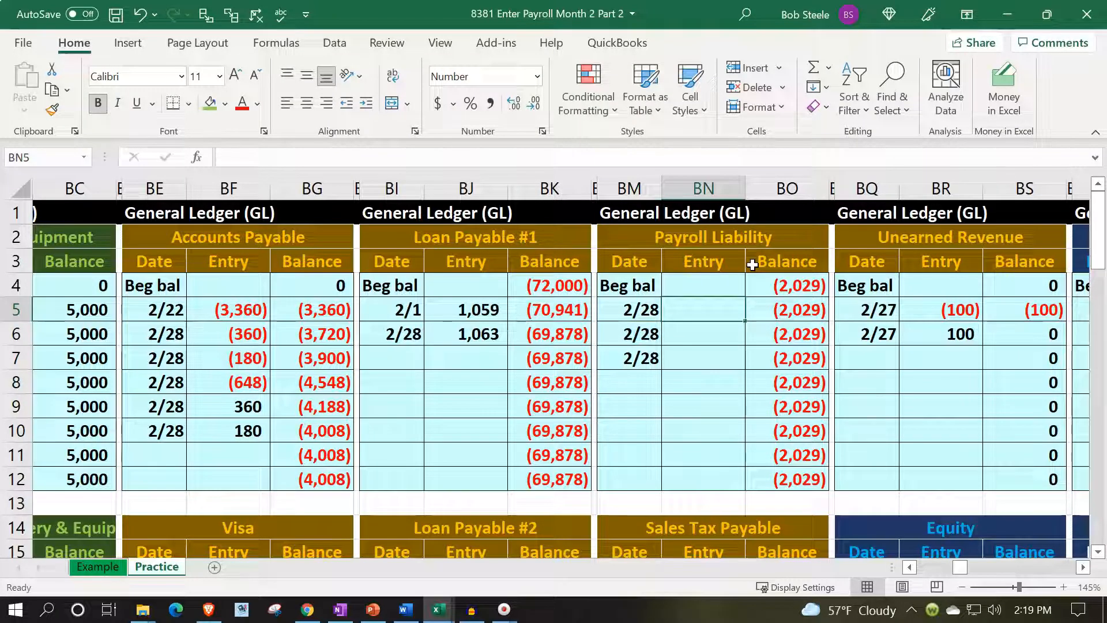
text(=)
key(Left)
key(Left)
key(Left)
key(Left)
key(Left)
key(Left)
key(Left)
key(Left)
key(Left)
key(Left)
key(Left)
key(Left)
key(Left)
key(Left)
key(Left)
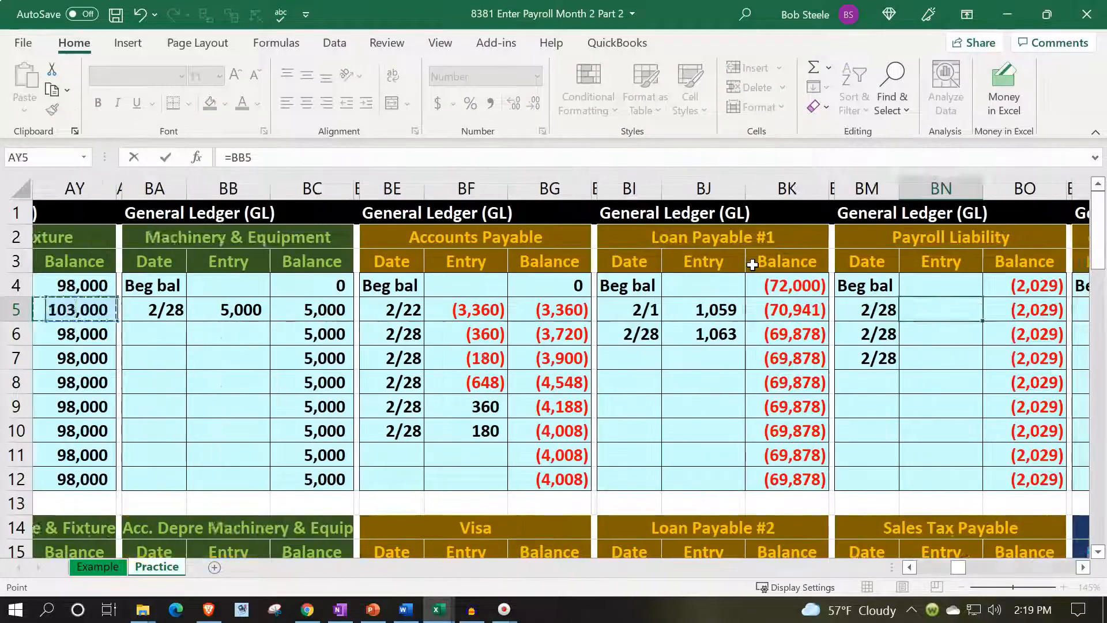
key(Left)
key(Left)
key(Left)
key(Left)
key(Left)
key(Left)
key(Left)
key(Left)
key(Left)
key(Left)
key(Left)
key(Left)
key(Left)
key(Left)
key(Left)
key(Left)
key(Left)
key(Left)
key(Left)
key(Left)
key(Down)
key(Down)
key(Down)
key(Down)
key(Down)
key(Down)
key(Down)
key(Right)
key(Right)
key(Right)
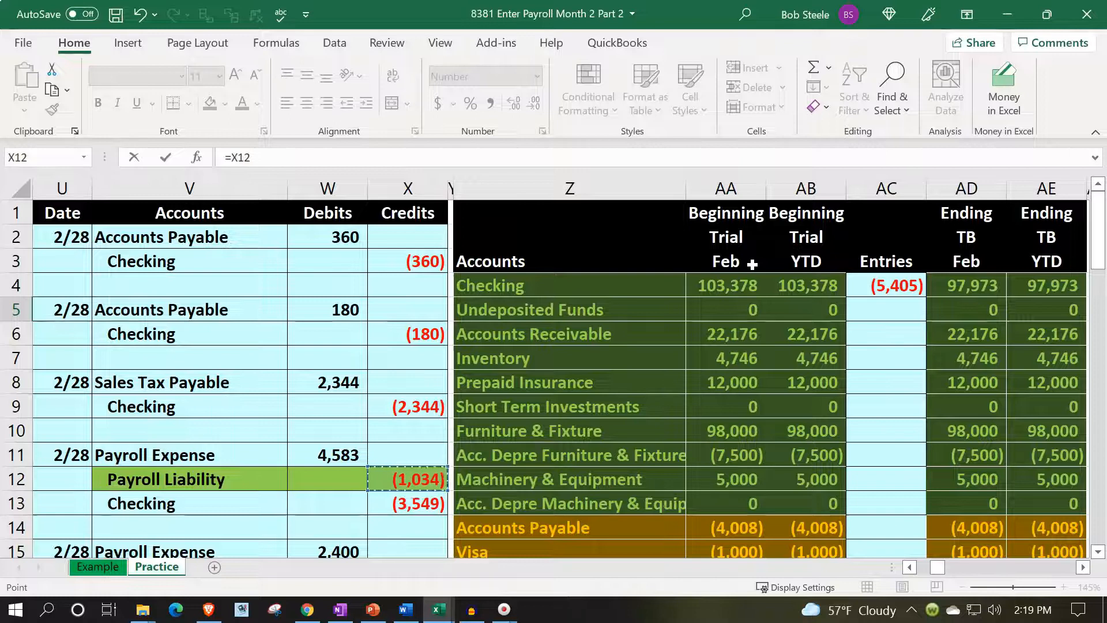
key(Return)
Post the second payroll liability credit to the Payroll Liability ledger by linking entry cell BN6 to X16.
key(Right)
key(Right)
key(Right)
key(Left)
key(Left)
key(Left)
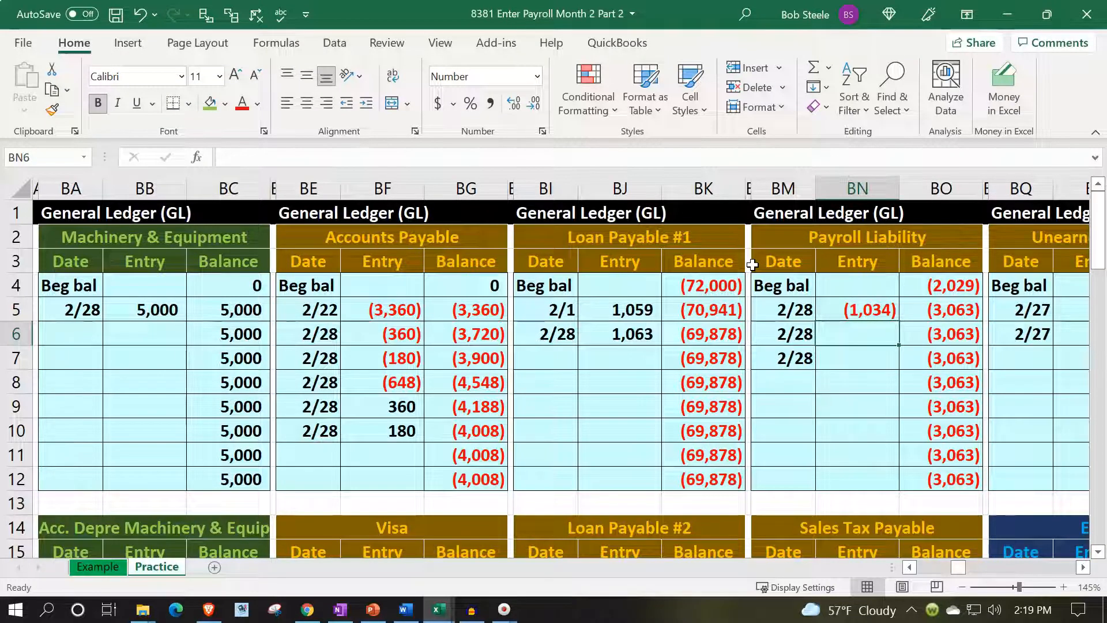
text(=)
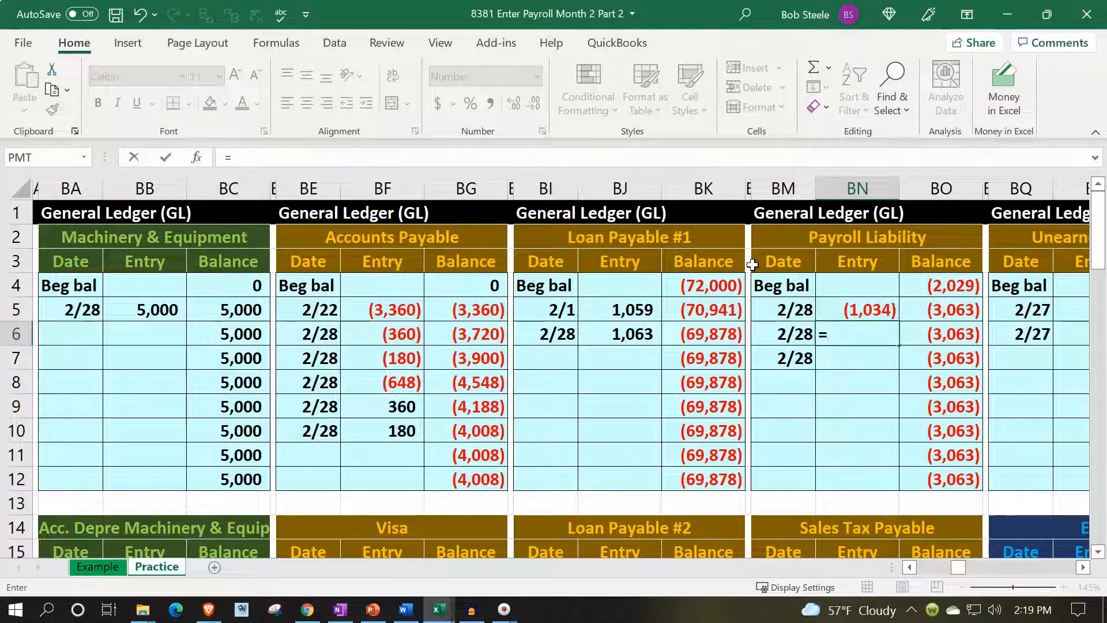
key(Left)
key(Left)
key(Left)
key(Left)
key(Left)
key(Left)
key(Left)
key(Left)
key(Left)
key(Left)
key(Left)
key(Left)
key(Left)
key(Left)
key(Left)
key(Left)
key(Left)
key(Left)
key(Left)
key(Left)
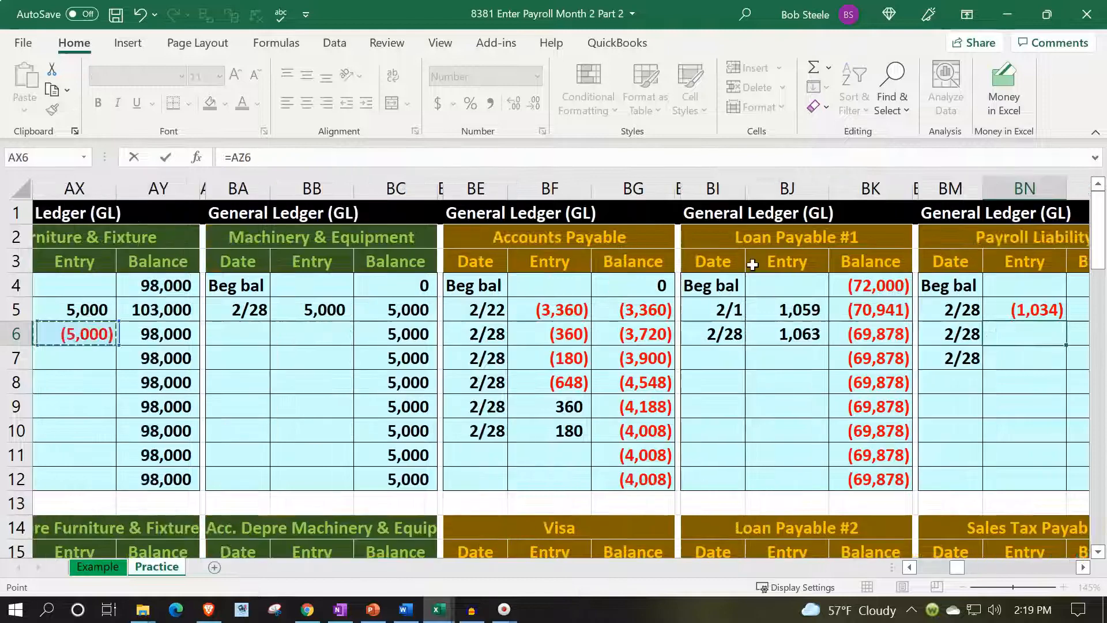
key(Left)
key(Left)
key(Left)
key(Left)
key(Left)
key(Left)
key(Left)
key(Left)
key(Left)
key(Left)
key(Left)
key(Left)
key(Left)
key(Left)
key(Left)
key(Left)
key(Left)
key(Left)
key(Left)
key(Left)
key(Down)
key(Down)
key(Down)
key(Down)
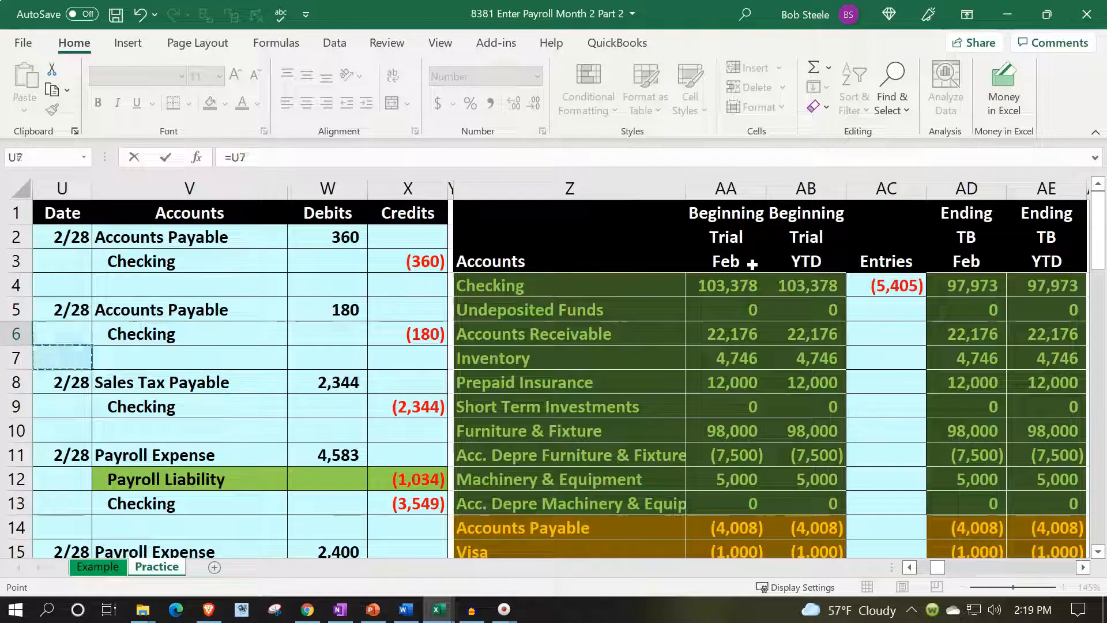
key(Down)
key(Down)
key(Down)
key(Down)
key(Down)
key(Down)
key(Down)
key(Down)
key(Down)
key(Down)
key(Down)
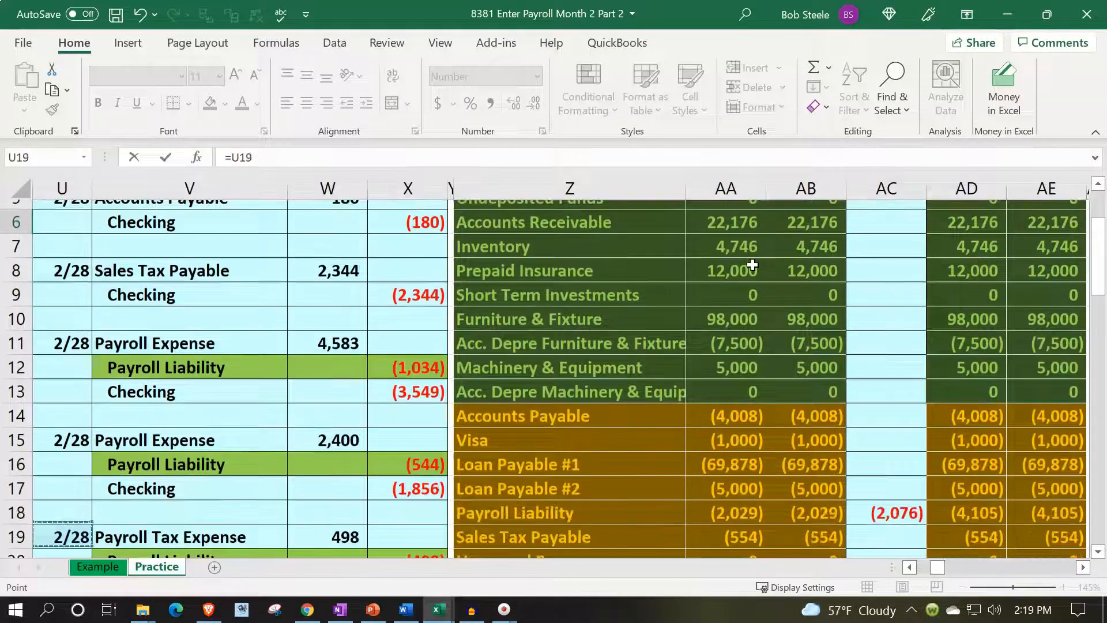
key(Up)
key(Up)
key(Up)
key(Up)
key(Up)
key(Right)
key(Right)
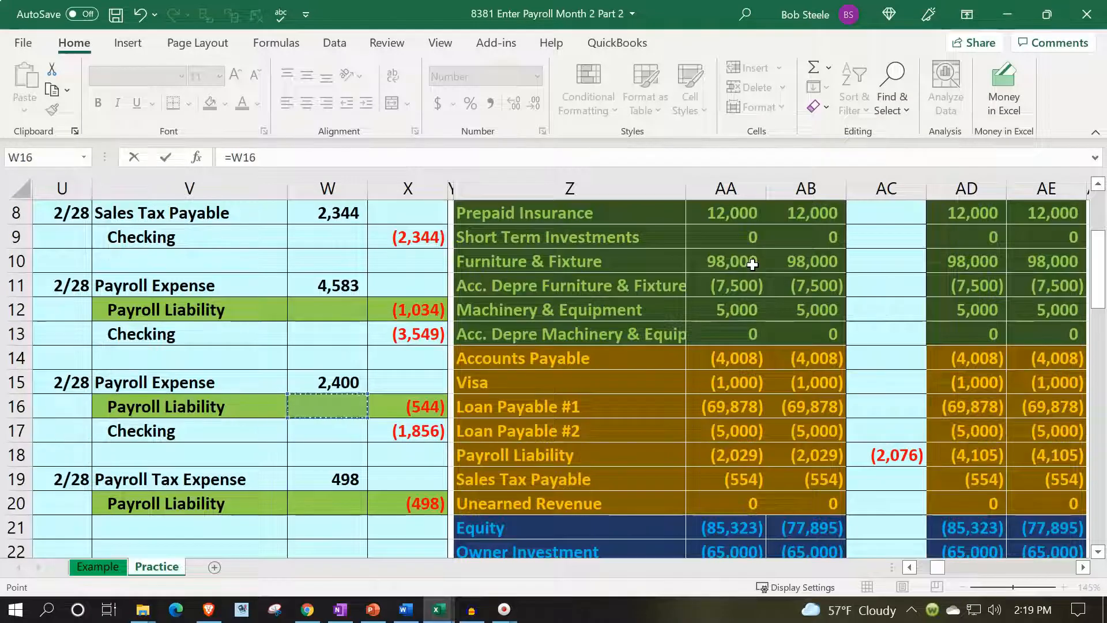
key(Escape)
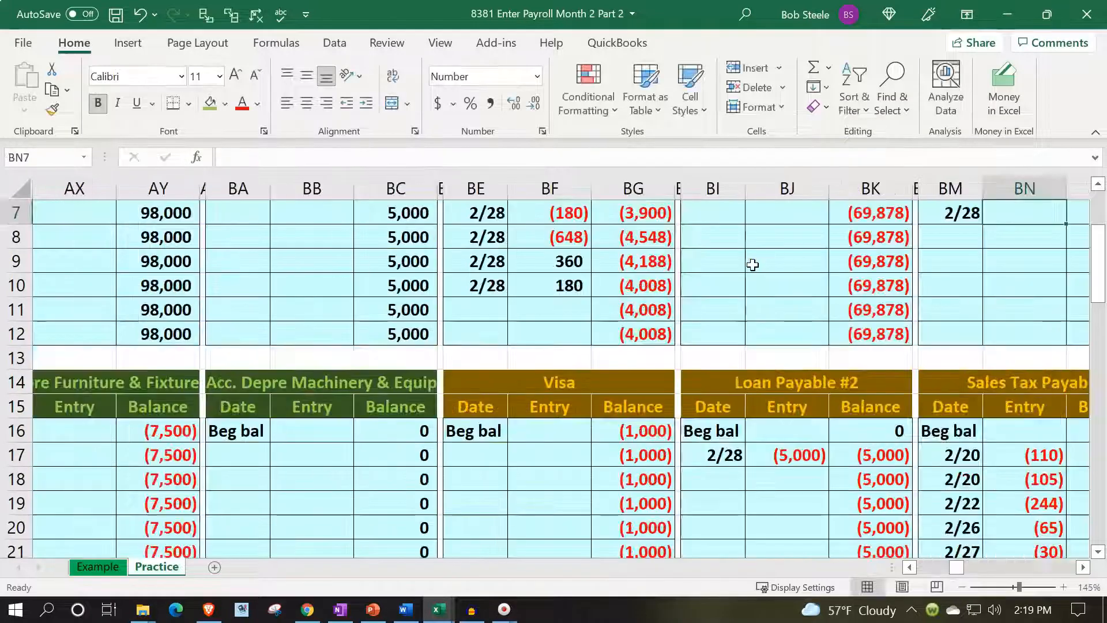
Post the third payroll liability credit to the Payroll Liability ledger by linking entry cell BN7 to X20.
key(Up)
key(Up)
key(Up)
key(Up)
key(Up)
key(Up)
key(Right)
key(Right)
key(Right)
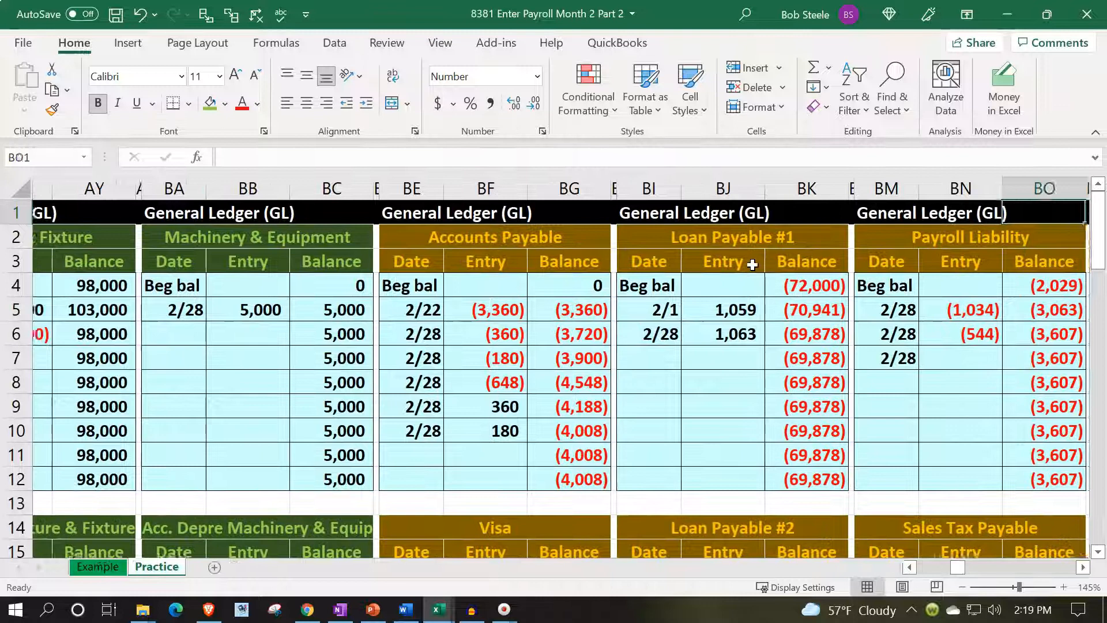
key(Down)
key(Down)
key(Down)
key(Down)
key(Down)
key(Down)
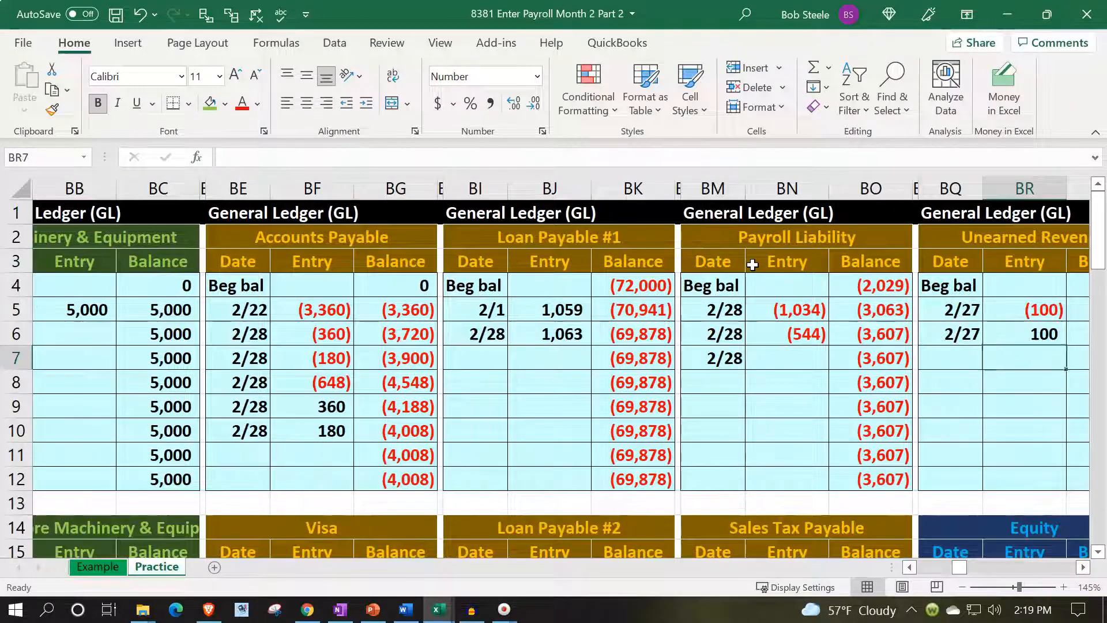
key(Left)
key(Left)
key(Left)
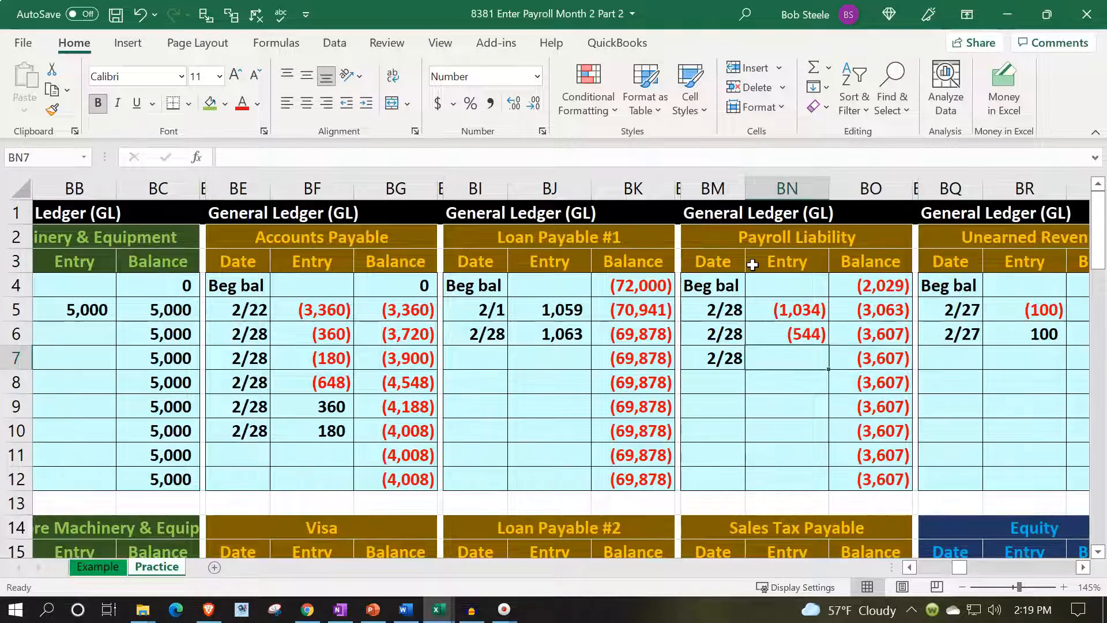
text(=)
key(Left)
key(Left)
key(Left)
key(Left)
key(Left)
key(Left)
key(Left)
key(Left)
key(Left)
key(Left)
key(Left)
key(Left)
key(Left)
key(Left)
key(Left)
key(Left)
key(Left)
key(Left)
key(Left)
key(Left)
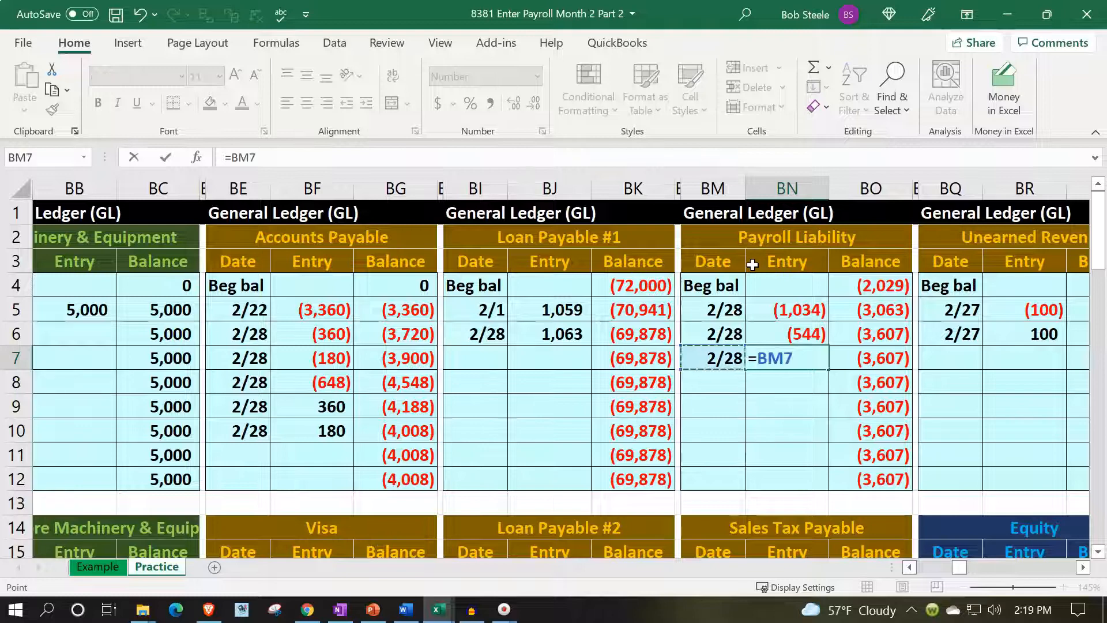
key(Left)
key(Left)
key(Left)
key(Left)
key(Left)
key(Left)
key(Left)
key(Left)
key(Left)
key(Left)
key(Left)
key(Left)
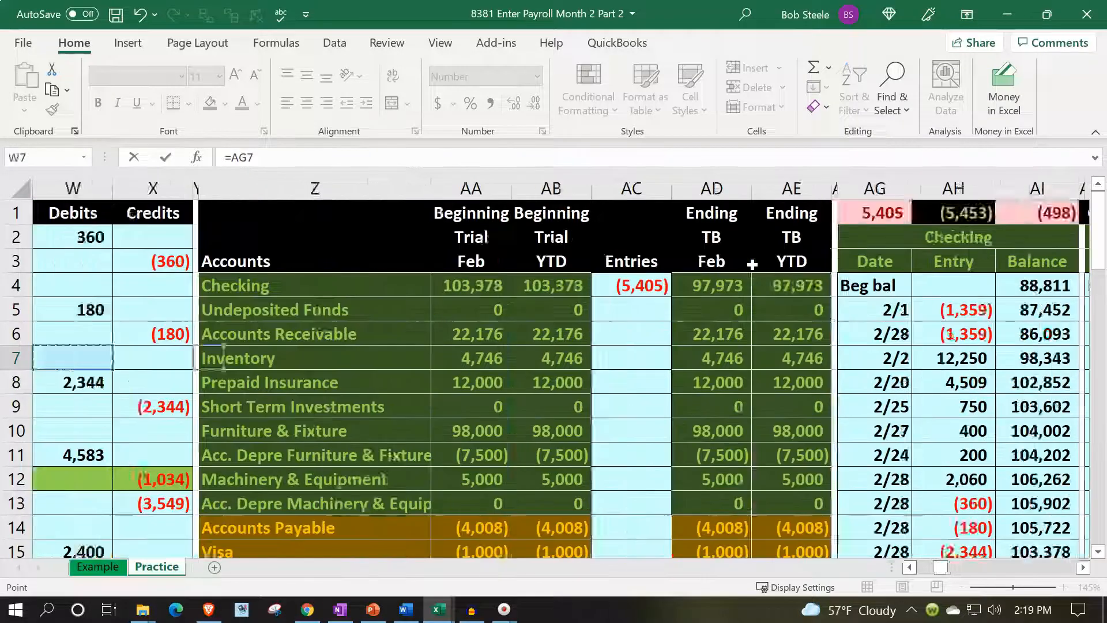
key(Down)
key(Down)
key(Down)
key(Down)
key(Down)
key(Down)
key(Down)
key(Down)
key(Down)
key(Down)
key(Down)
key(Down)
key(Down)
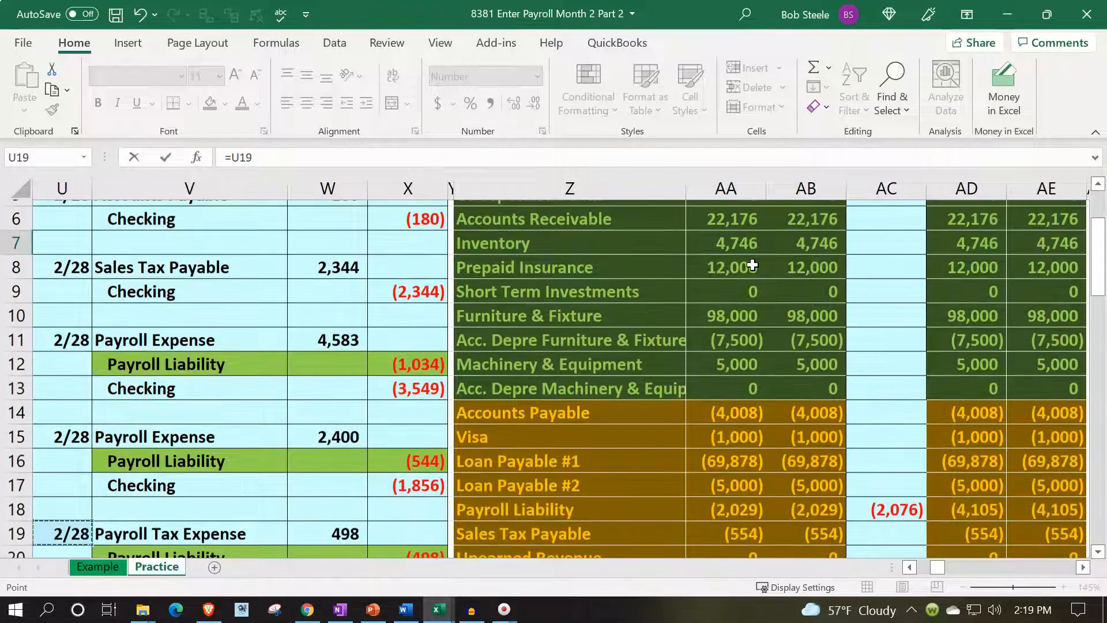
key(Right)
key(Right)
key(Down)
key(Down)
key(Right)
key(Up)
key(Up)
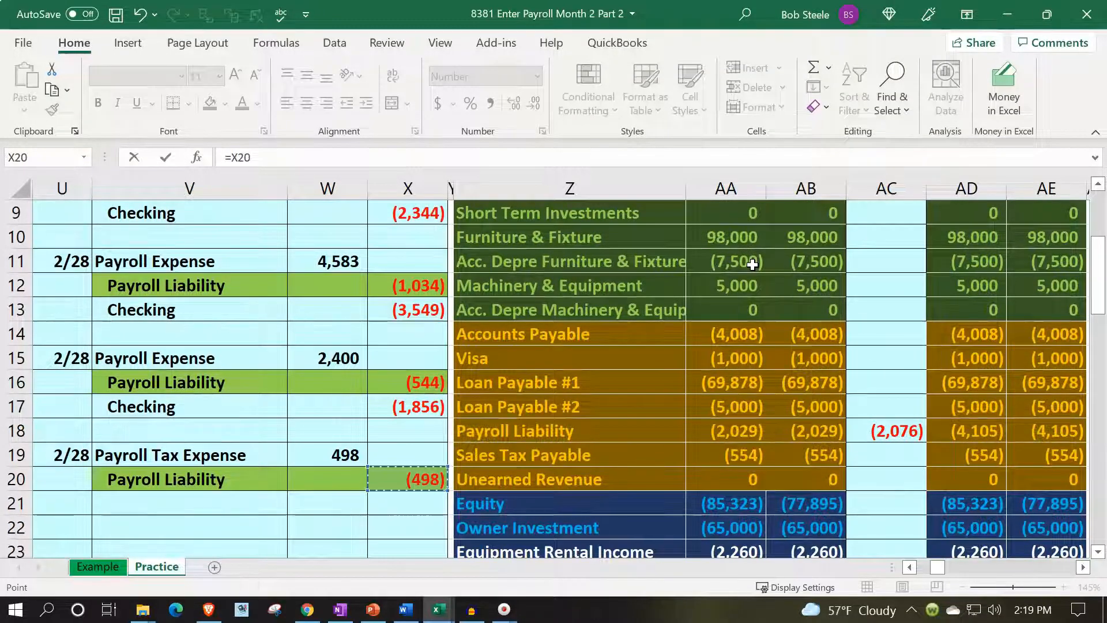
key(Return)
Review the payroll credits posted in BN5 to BN7 of the Payroll Liability ledger and the running balance in BO7.
key(Up)
key(Up)
key(Up)
key(Up)
key(Up)
key(Up)
key(Right)
key(Right)
key(Up)
key(Left)
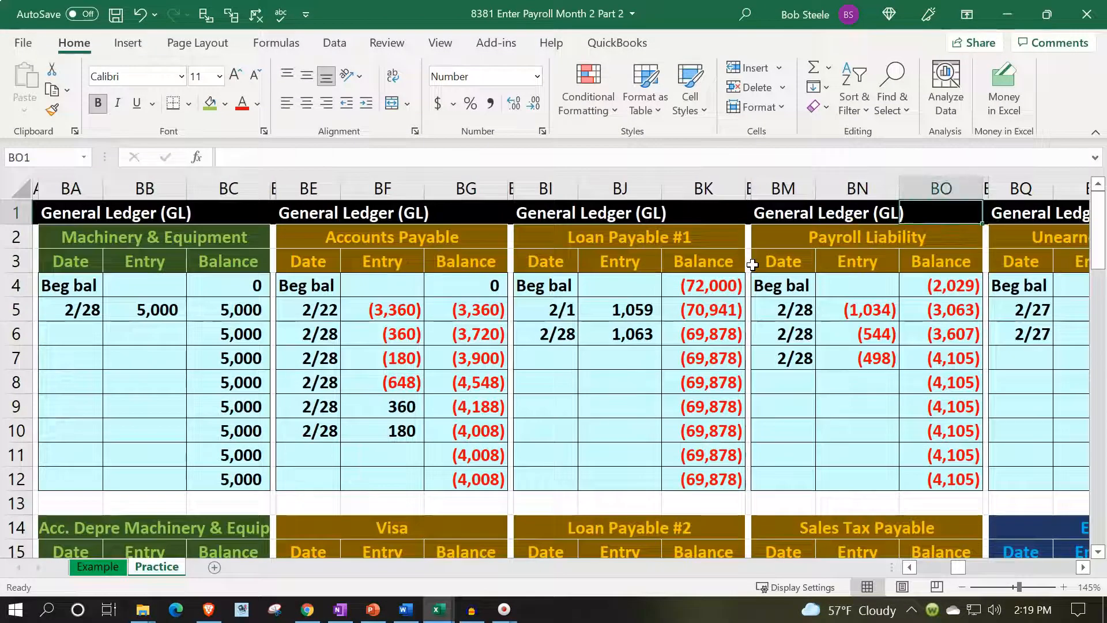
key(Left)
key(Down)
key(Down)
key(Down)
key(Down)
key(Down)
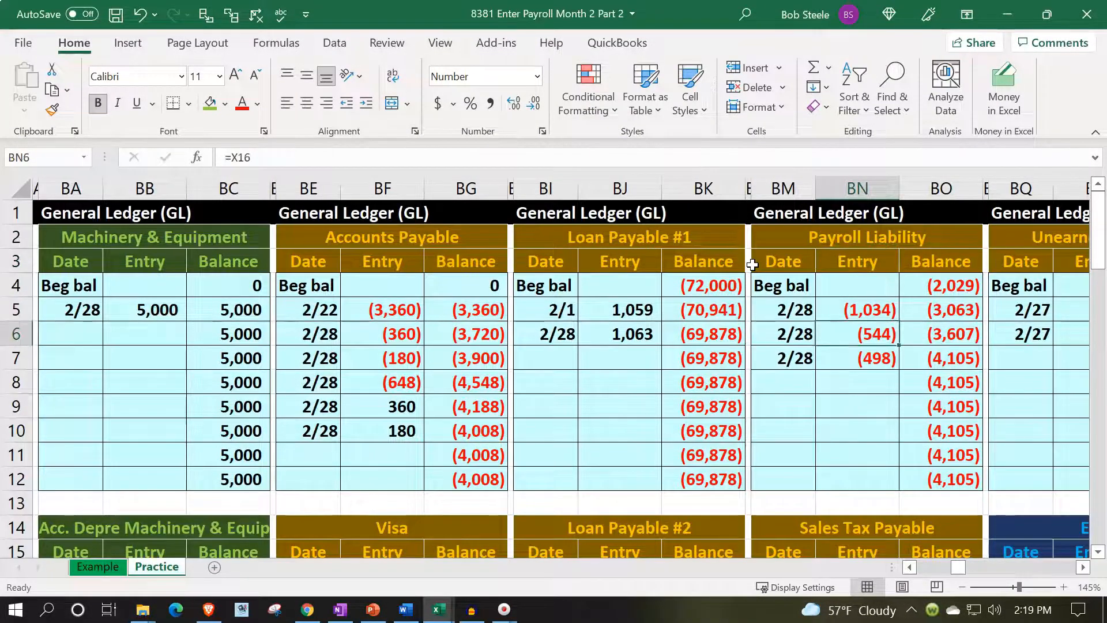
key(Down)
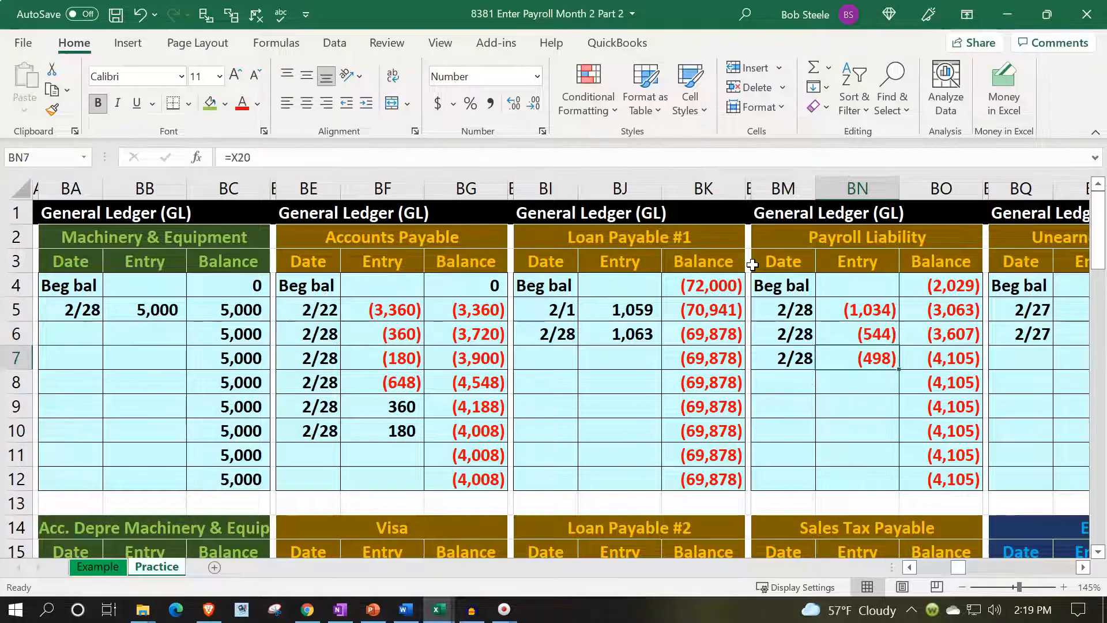
key(Right)
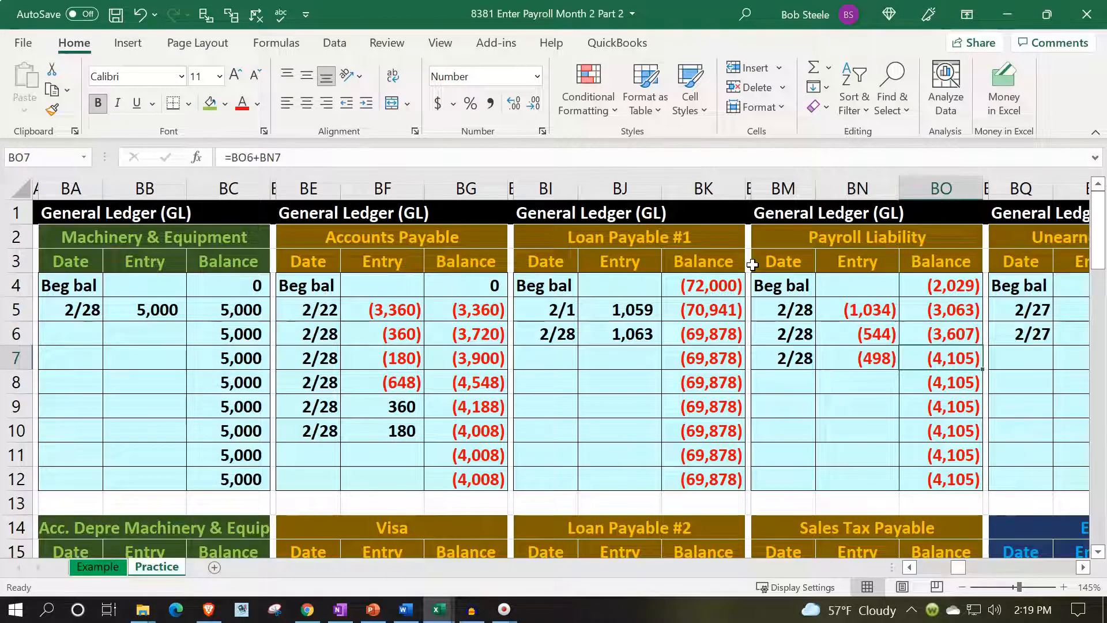
Compare the Payroll Liability ledger balance with the account's ending YTD trial balance in AE18.
key(Left)
key(Left)
key(Left)
key(Left)
key(Left)
key(Left)
key(Left)
key(Left)
key(Left)
key(Left)
key(Left)
key(Left)
key(Left)
key(Left)
key(Left)
key(Left)
key(Left)
key(Left)
key(Left)
key(Left)
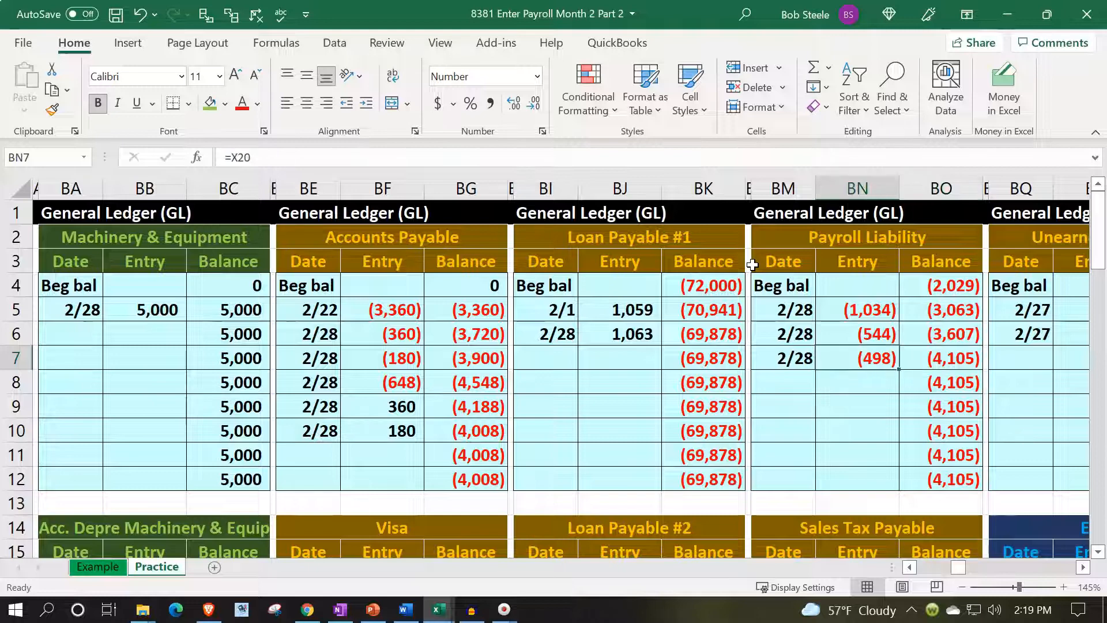
key(Left)
key(Left)
key(Left)
key(Left)
key(Left)
key(Left)
key(Left)
key(Left)
key(Left)
key(Left)
key(Left)
key(Left)
key(Left)
key(Left)
key(Left)
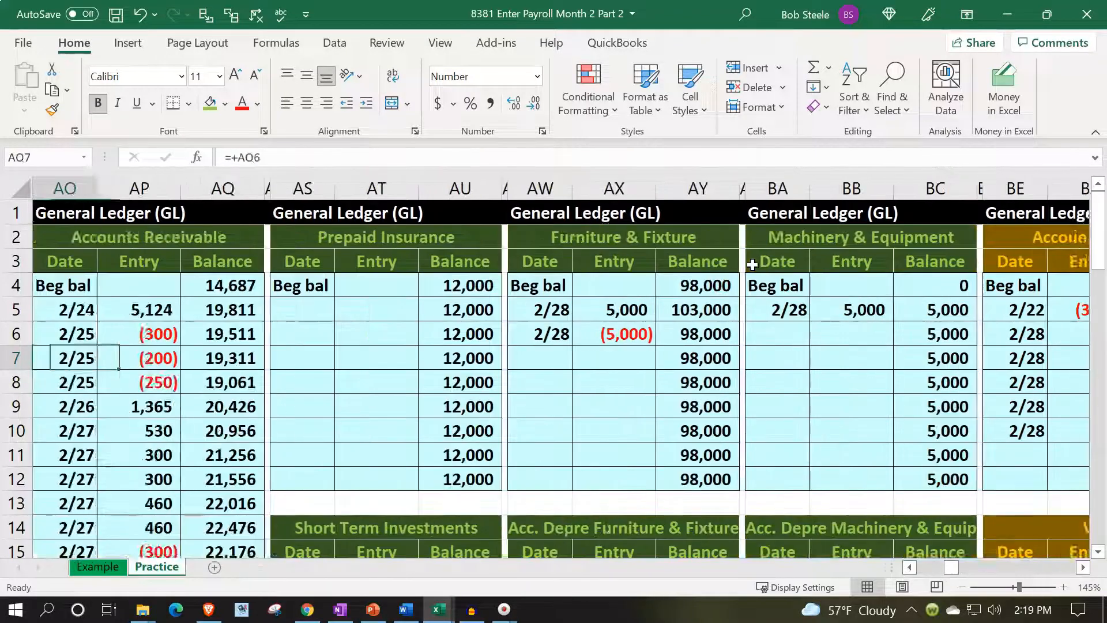
key(Left)
key(Left)
key(Left)
key(Left)
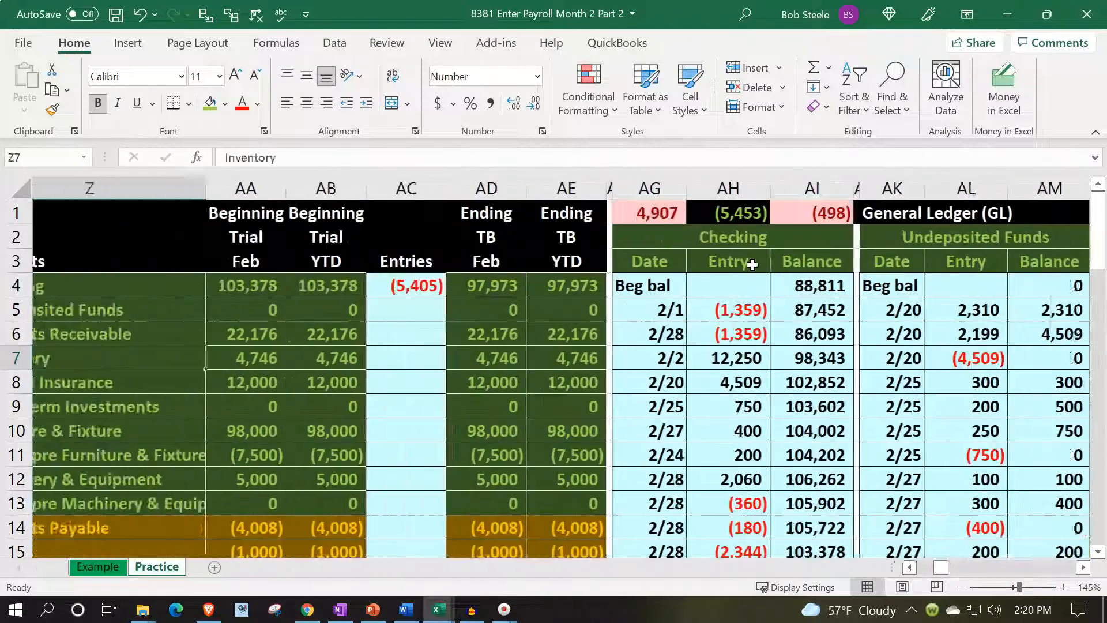
scroll(674, 414, down, 2)
scroll(674, 414, down, 2)
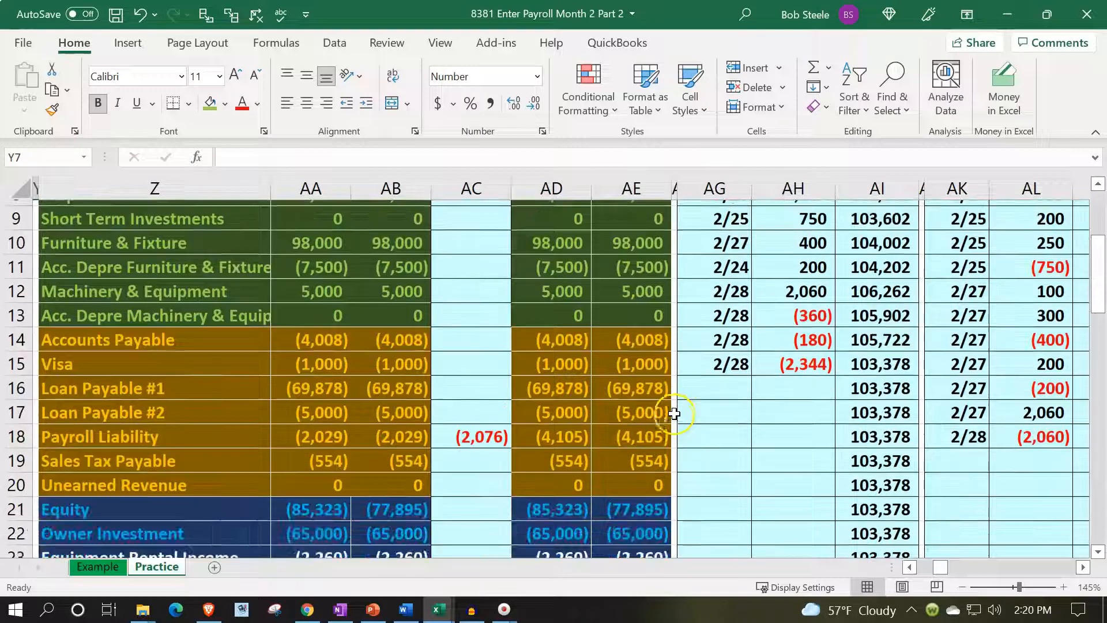
click(669, 411)
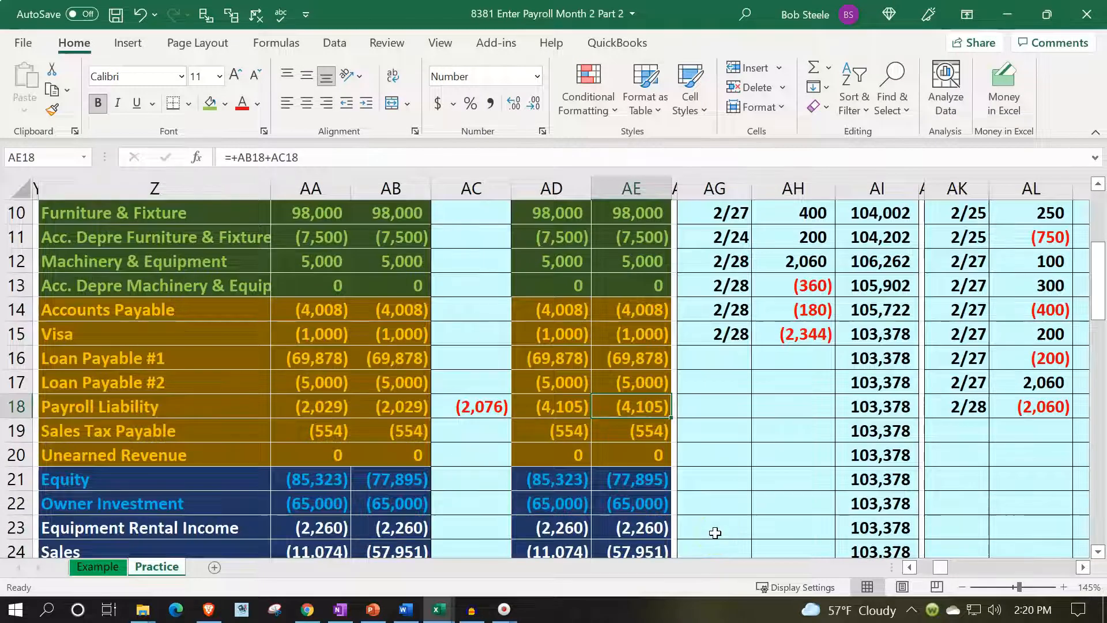
Reset the fill of journal range V12:X20 to the recent light blue colour, removing the green highlights.
key(Left)
key(Left)
key(Left)
key(Left)
key(Left)
key(Left)
key(Left)
key(Left)
key(Left)
key(Left)
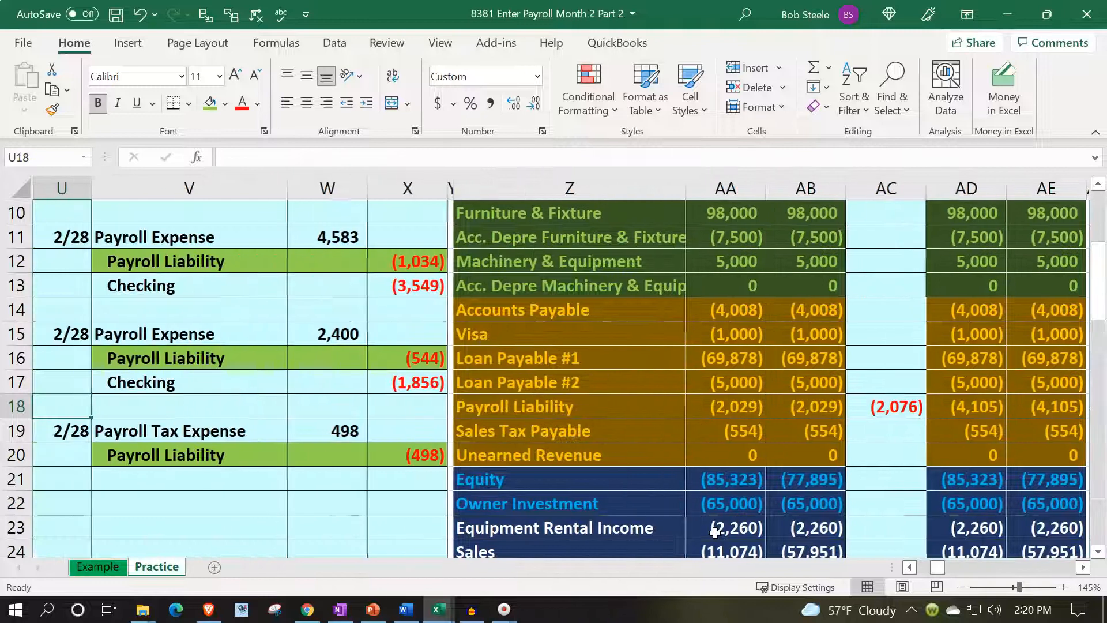
drag(173, 252, 404, 448)
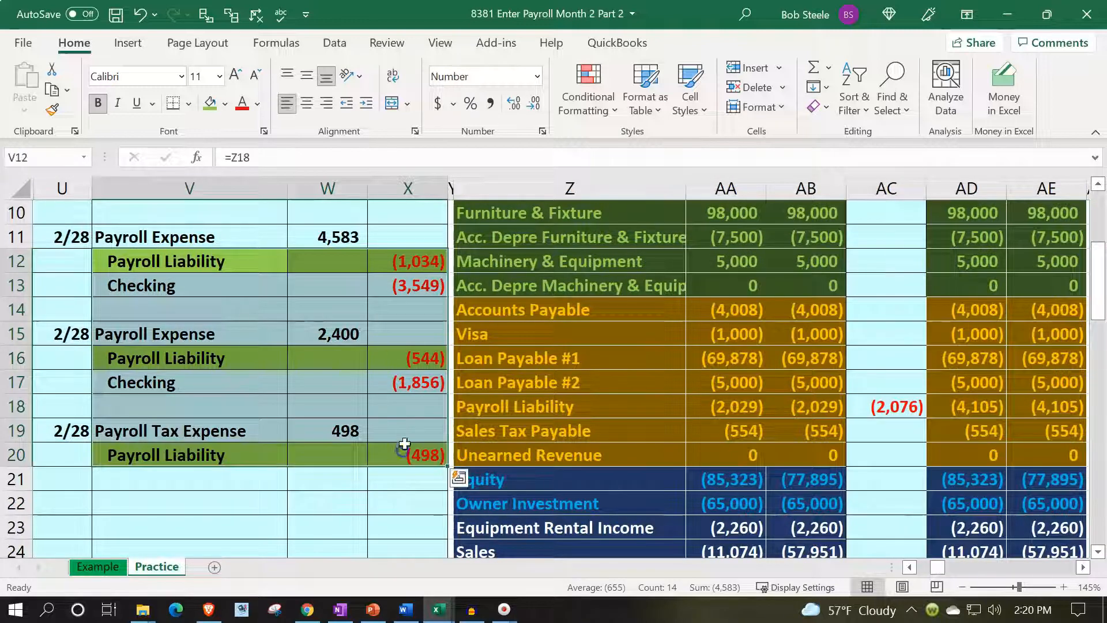
click(226, 104)
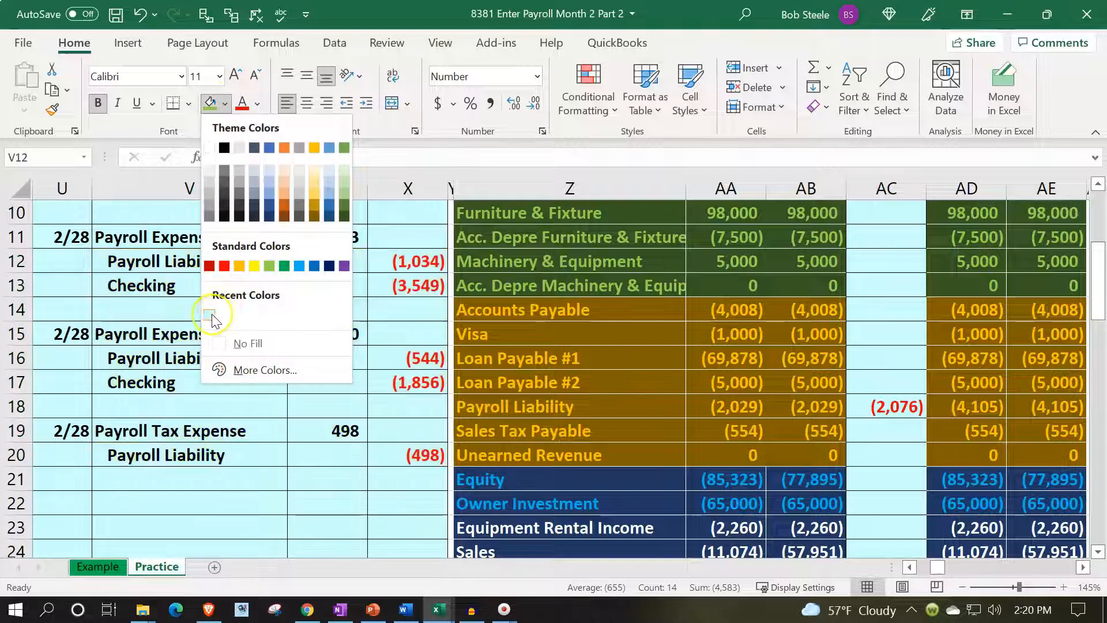
click(209, 316)
Highlight the two payroll Checking journal lines, V13:X13 and V17:X17, with the standard light green fill.
drag(199, 283, 377, 284)
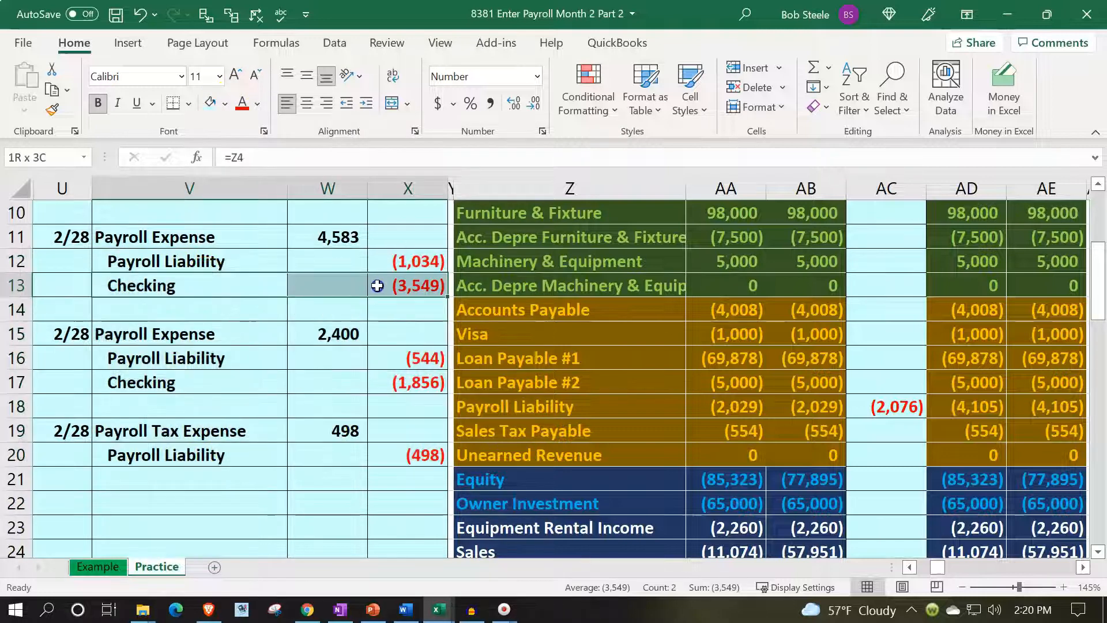
drag(259, 378, 388, 384)
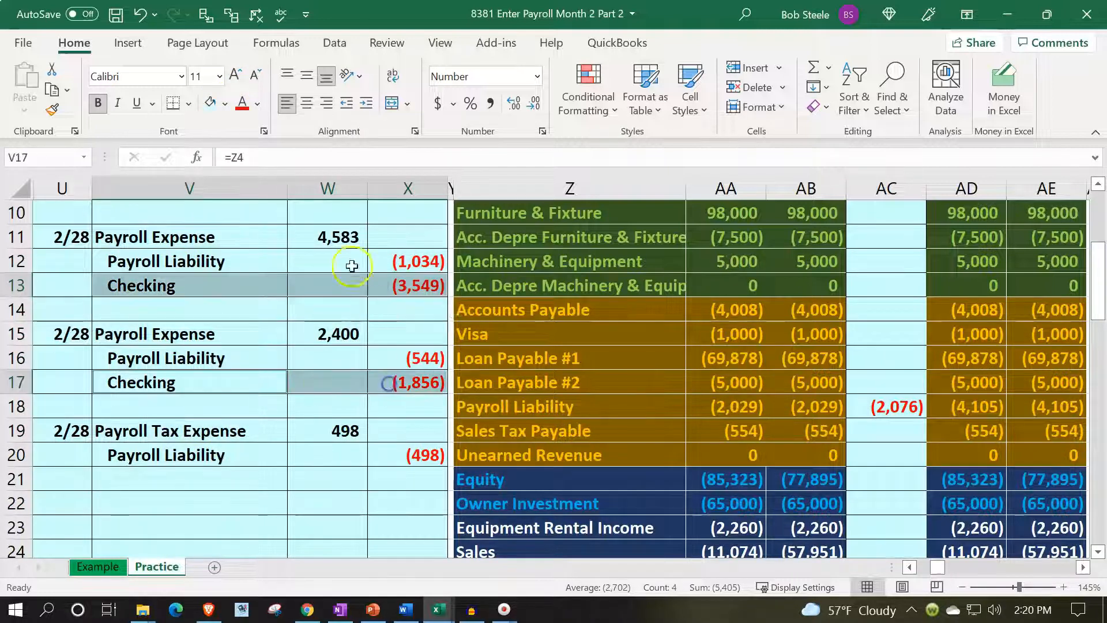
click(225, 104)
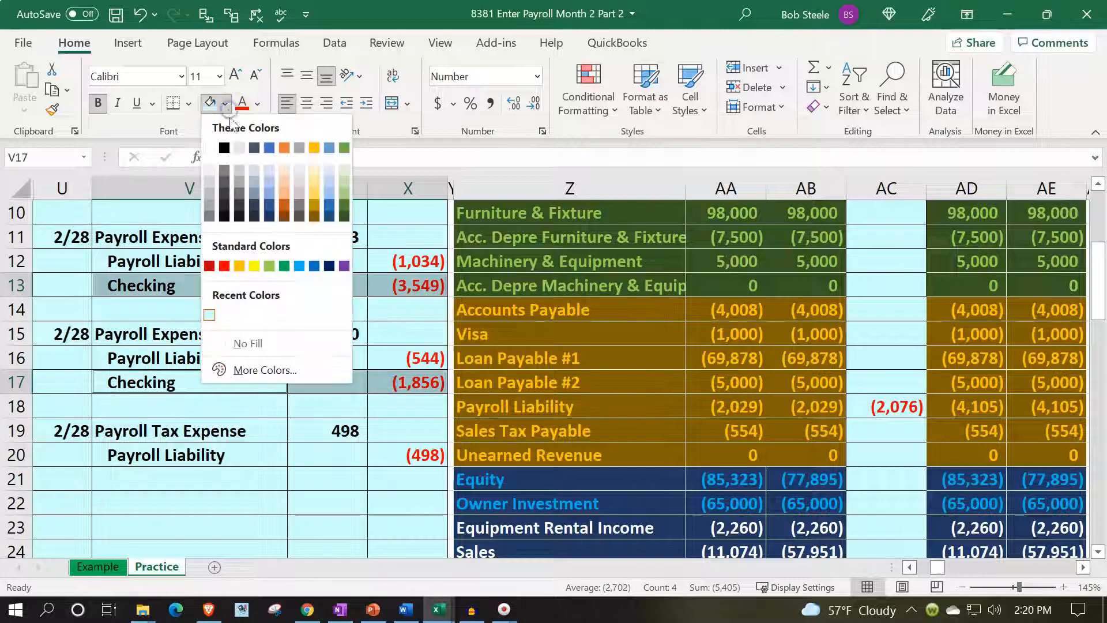
click(266, 259)
click(344, 275)
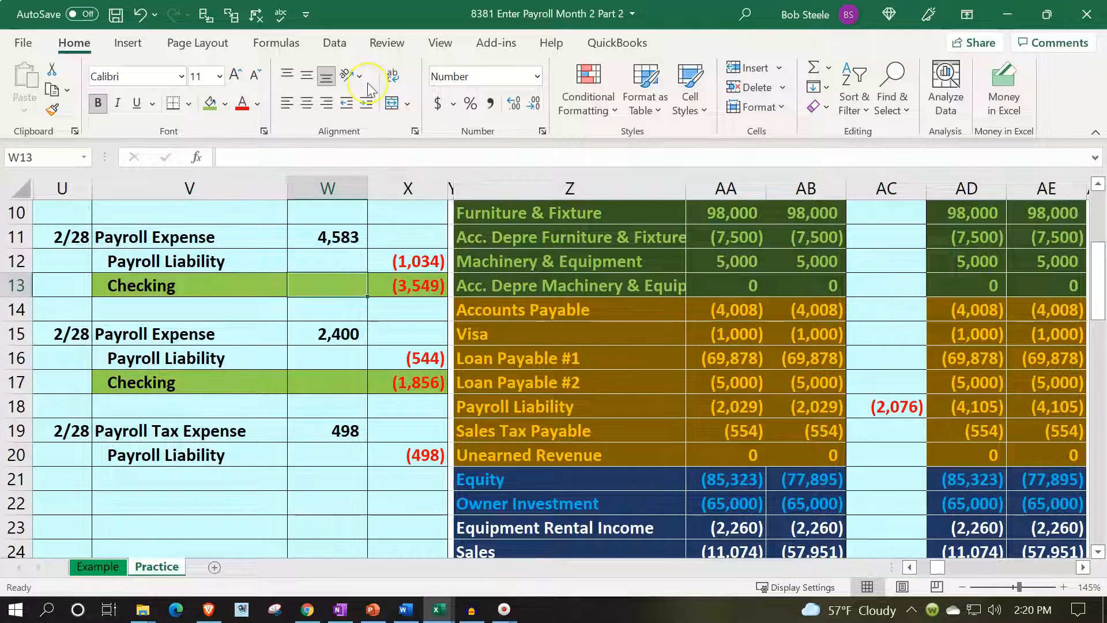
Date the next two Checking ledger lines, AG16 and AG17, 2/28 by linking to the date above.
key(Right)
key(Right)
key(Right)
key(Right)
key(Right)
key(Right)
key(Right)
key(Right)
key(Right)
key(Right)
key(Right)
key(Right)
key(Right)
key(Right)
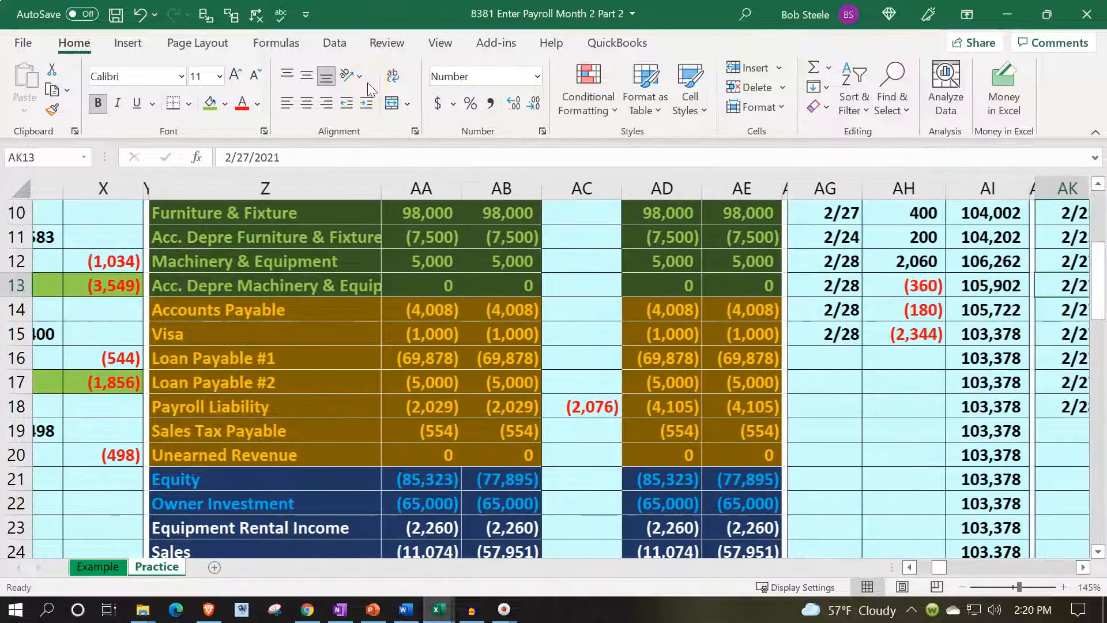
key(Down)
key(Down)
key(Down)
key(Left)
key(Left)
key(Left)
key(Left)
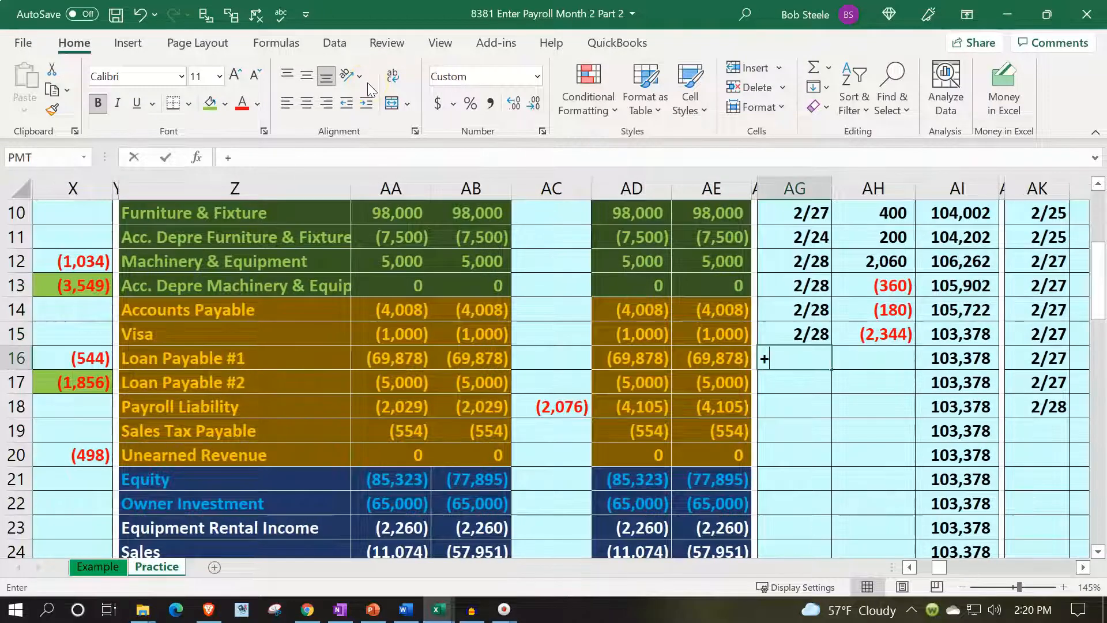
text(+)
key(Up)
key(Return)
Post the first payroll payment to the Checking ledger by linking entry cell AH16 to X13.
key(Right)
key(Up)
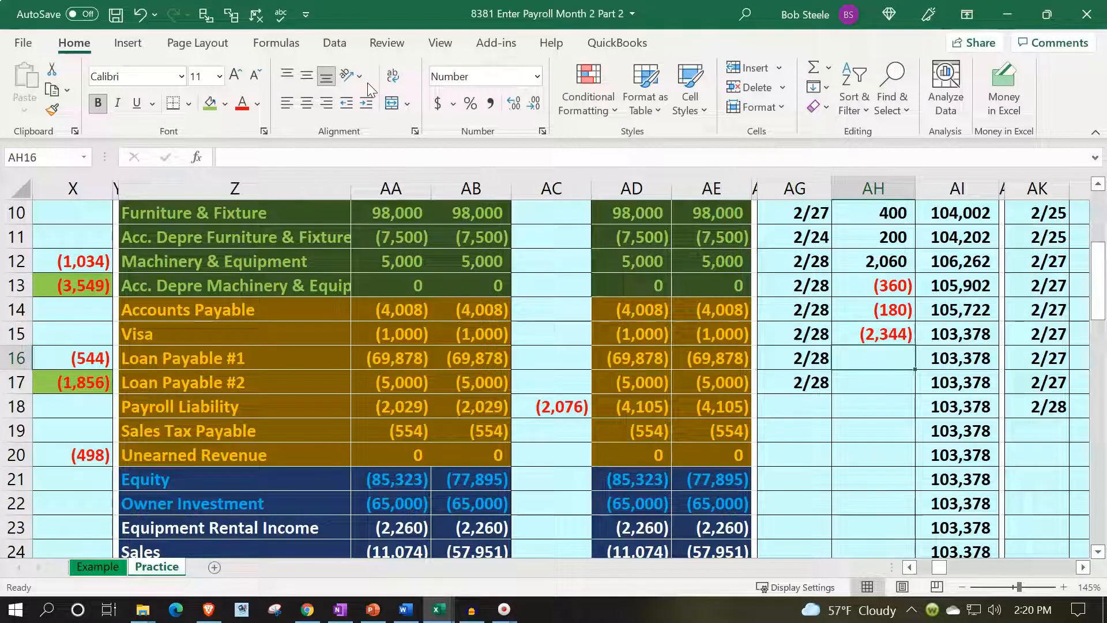
text(=)
key(Left)
key(Left)
key(Left)
key(Left)
key(Left)
key(Left)
key(Left)
key(Left)
key(Left)
key(Left)
key(Left)
key(Left)
key(Left)
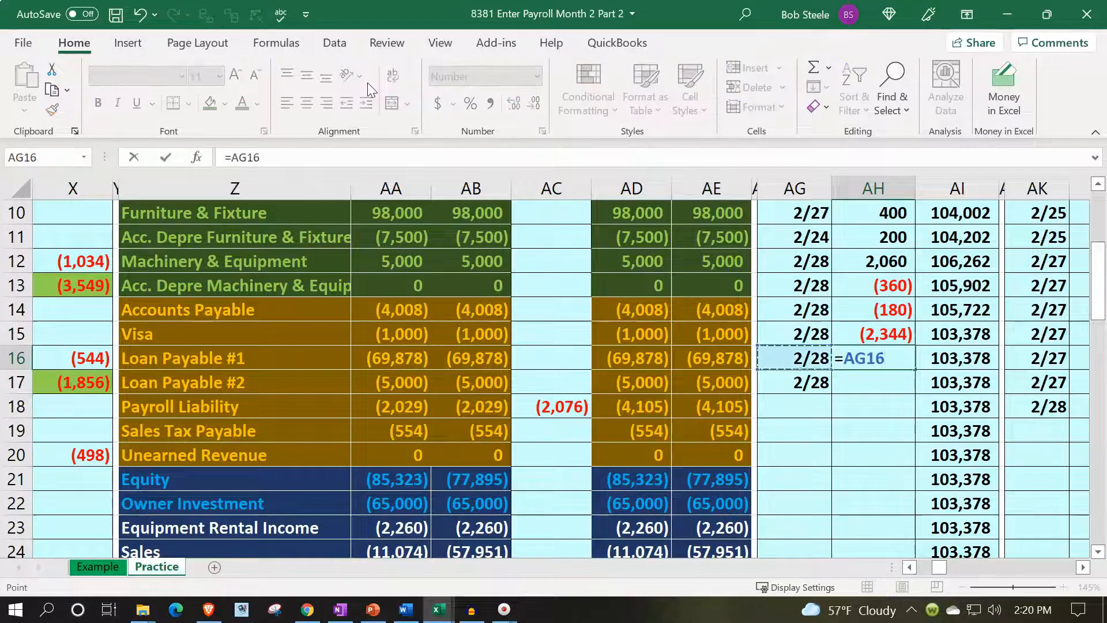
key(Up)
key(Up)
key(Right)
key(Right)
key(Right)
key(Up)
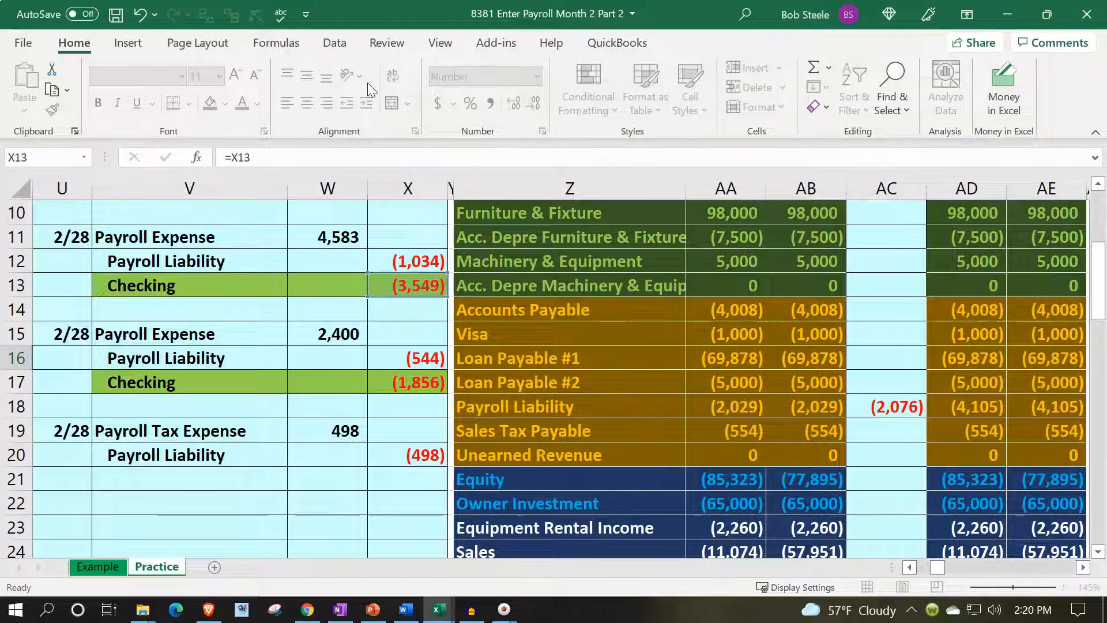
key(Return)
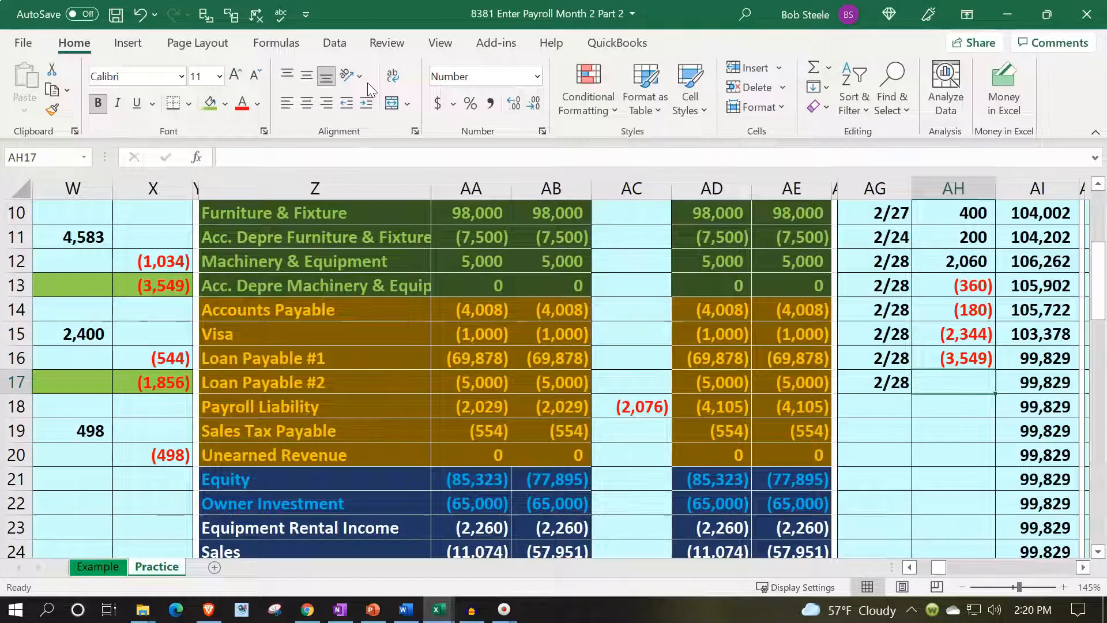
Post the second payroll payment to the Checking ledger by linking entry cell AH17 to X17.
text(=)
key(Left)
key(Left)
key(Left)
key(Left)
key(Left)
key(Left)
key(Left)
key(Left)
key(Left)
key(Left)
key(Left)
key(Left)
key(Left)
key(Right)
key(Right)
key(Right)
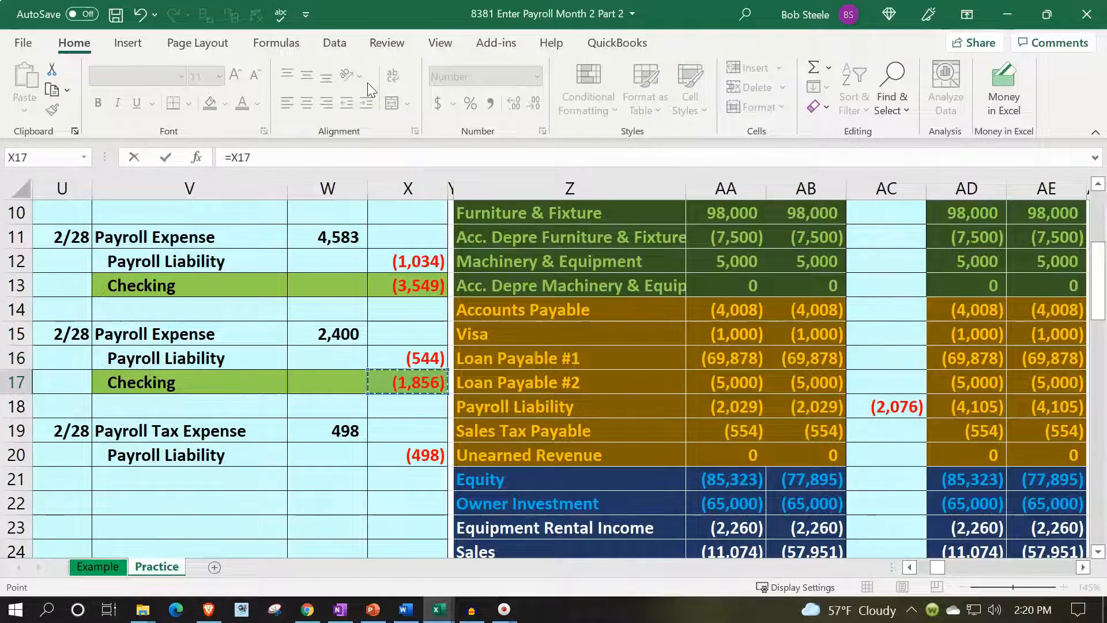
key(Return)
Compare the Checking ledger balance in AI17 with the ending Feb trial balance for Checking in AD4.
key(Right)
key(Up)
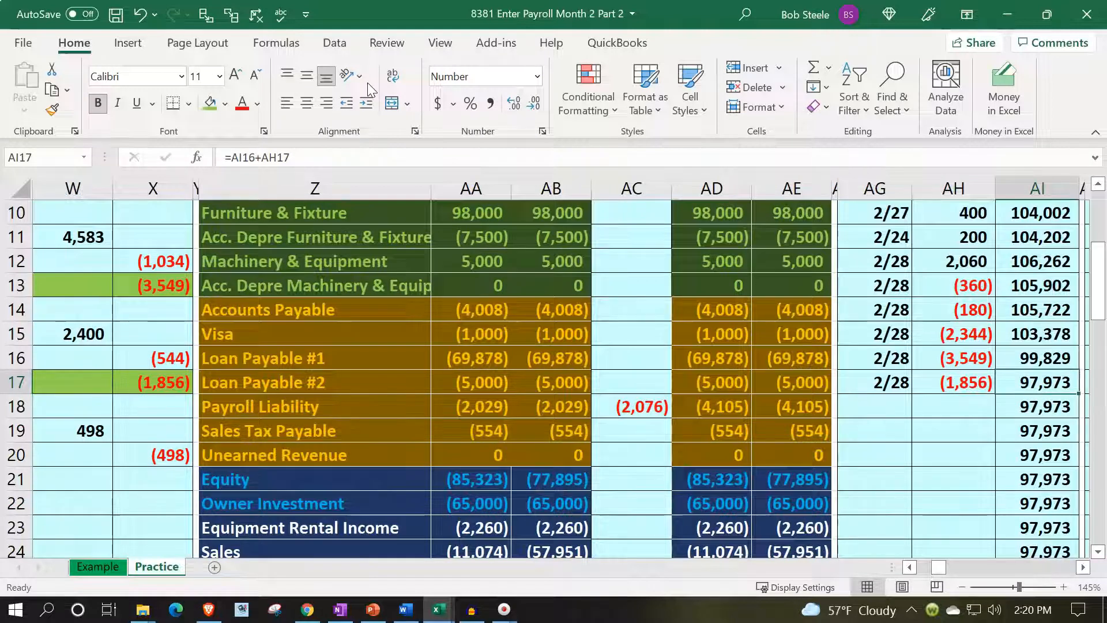
scroll(797, 384, up, 3)
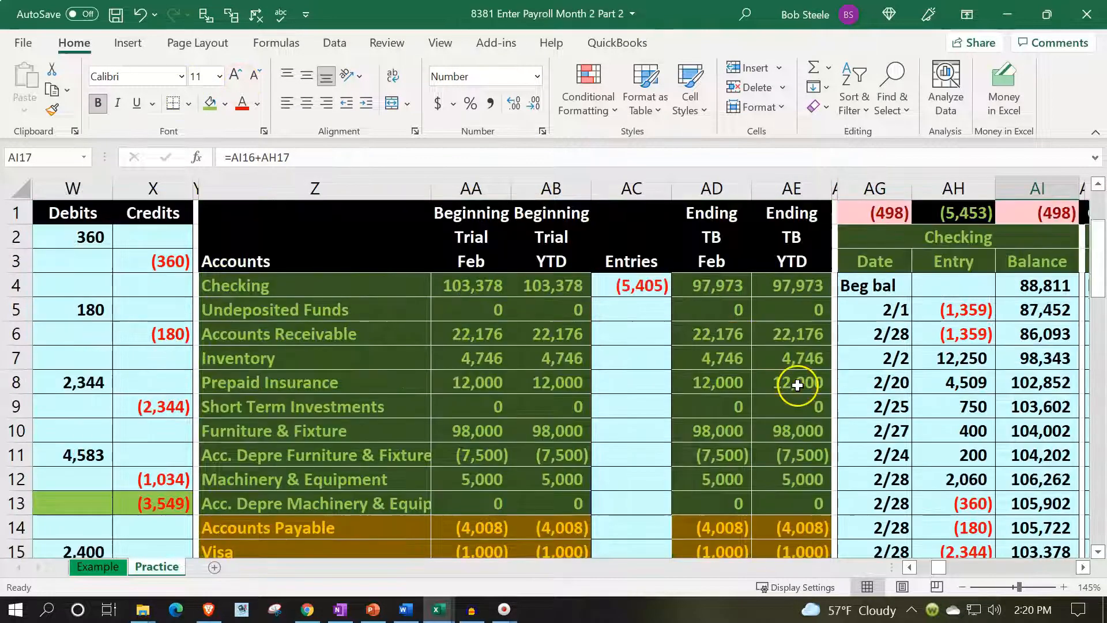
click(736, 283)
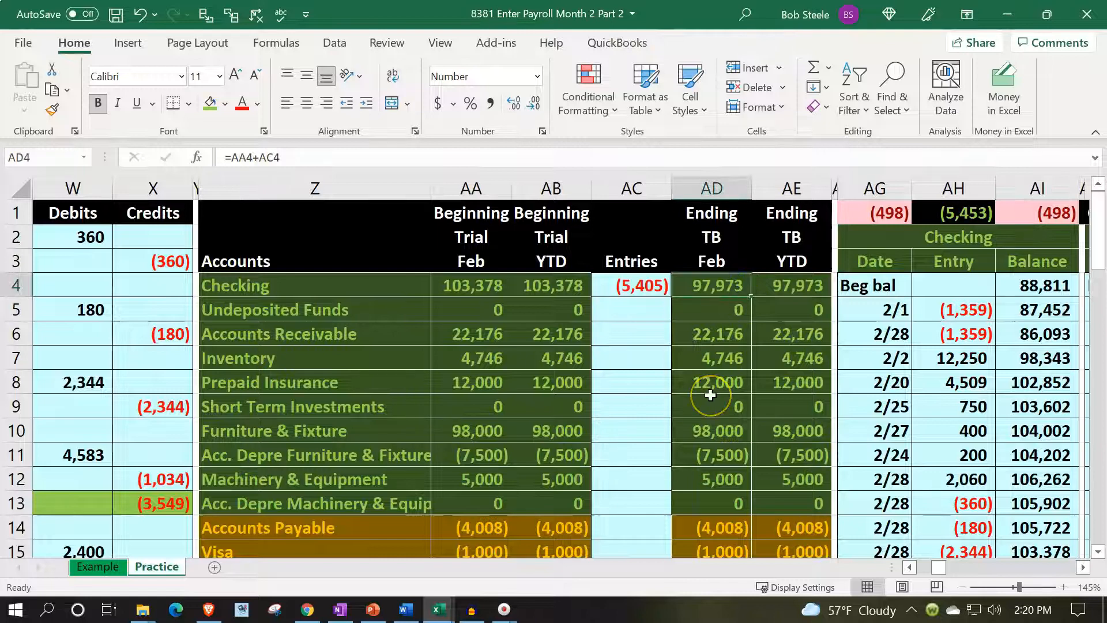
Restore the light blue fill on the journal range V13:X17 to clear the green highlights from both Checking lines.
key(Left)
key(Left)
key(Left)
key(Left)
key(Left)
key(Left)
key(Left)
key(Left)
key(Left)
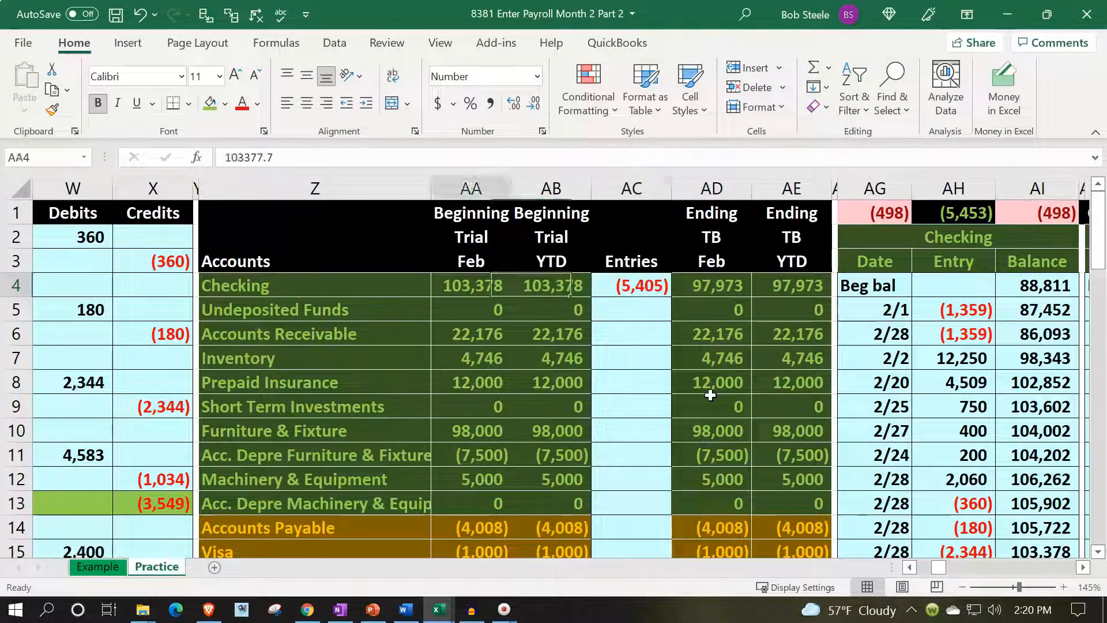
scroll(254, 404, down, 2)
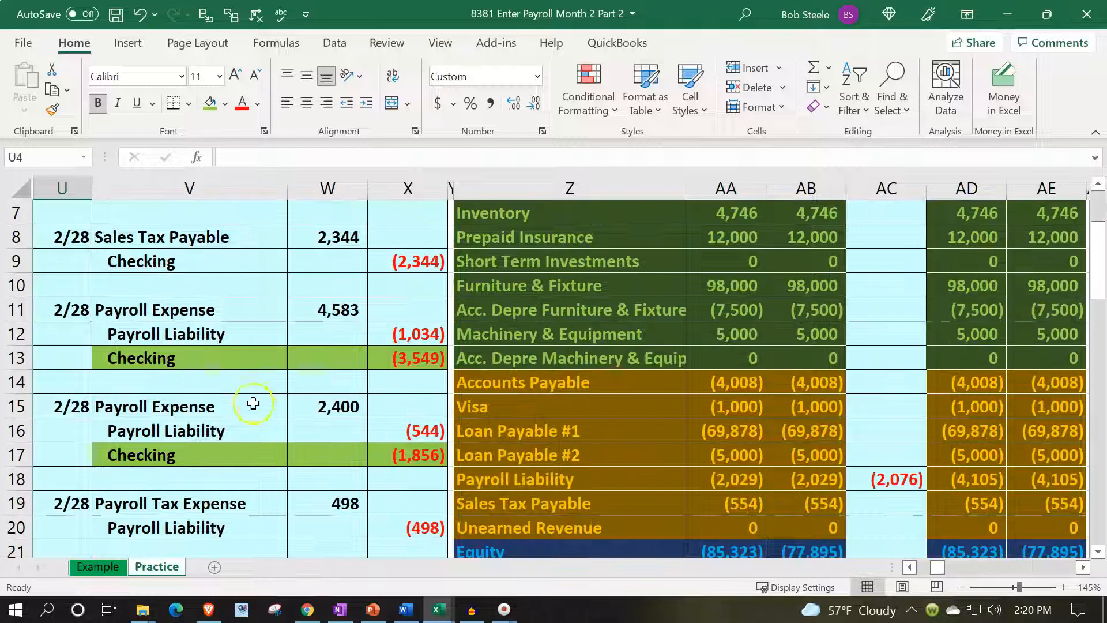
drag(173, 364, 378, 455)
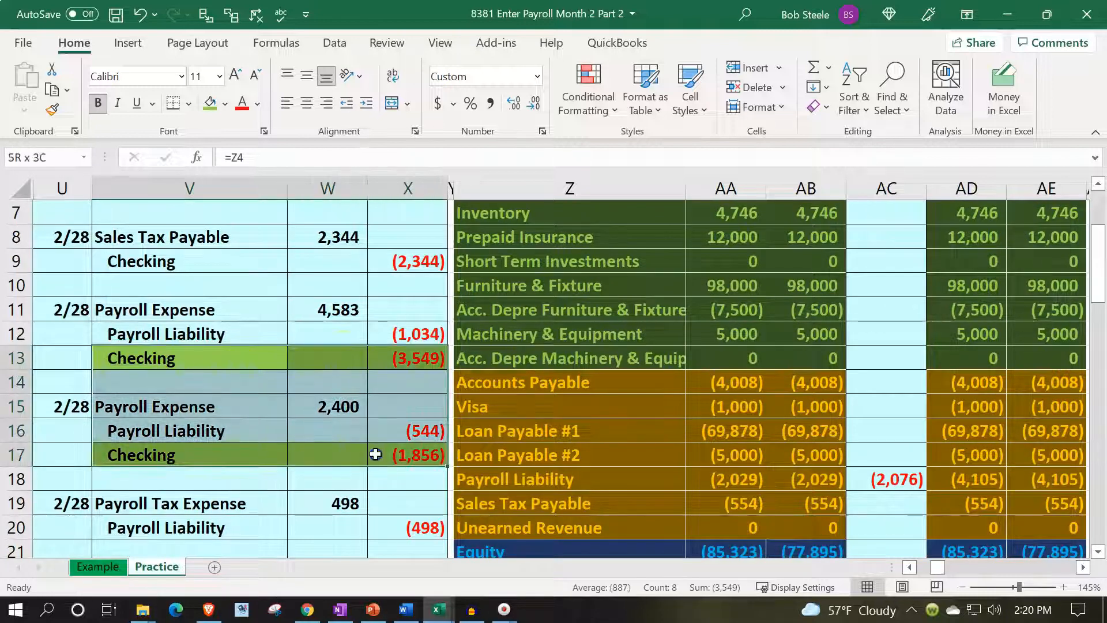
click(225, 103)
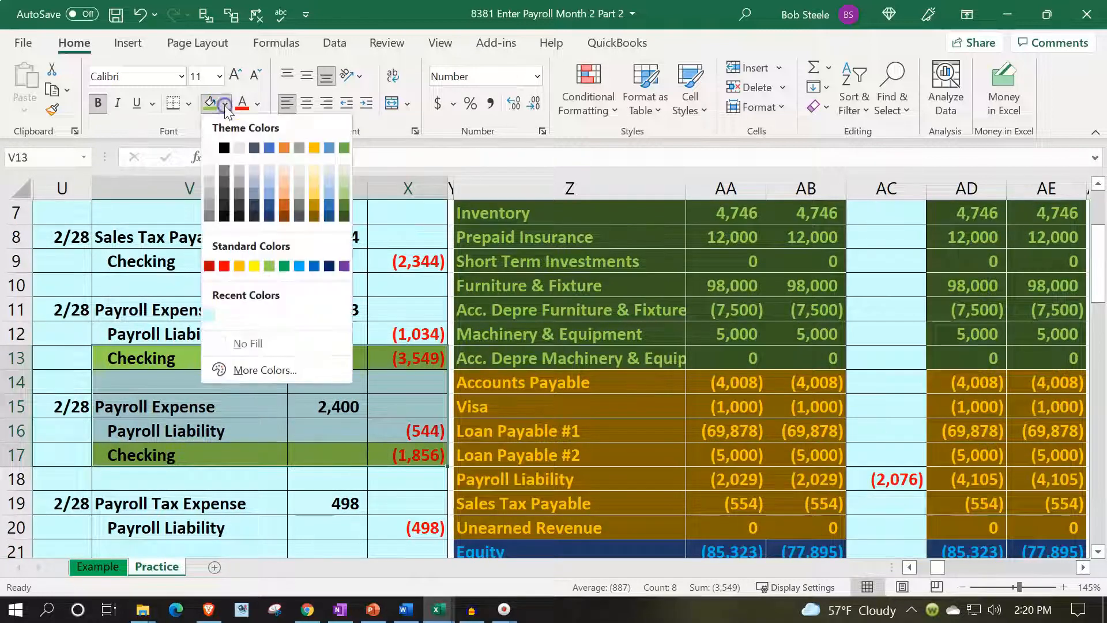
click(210, 315)
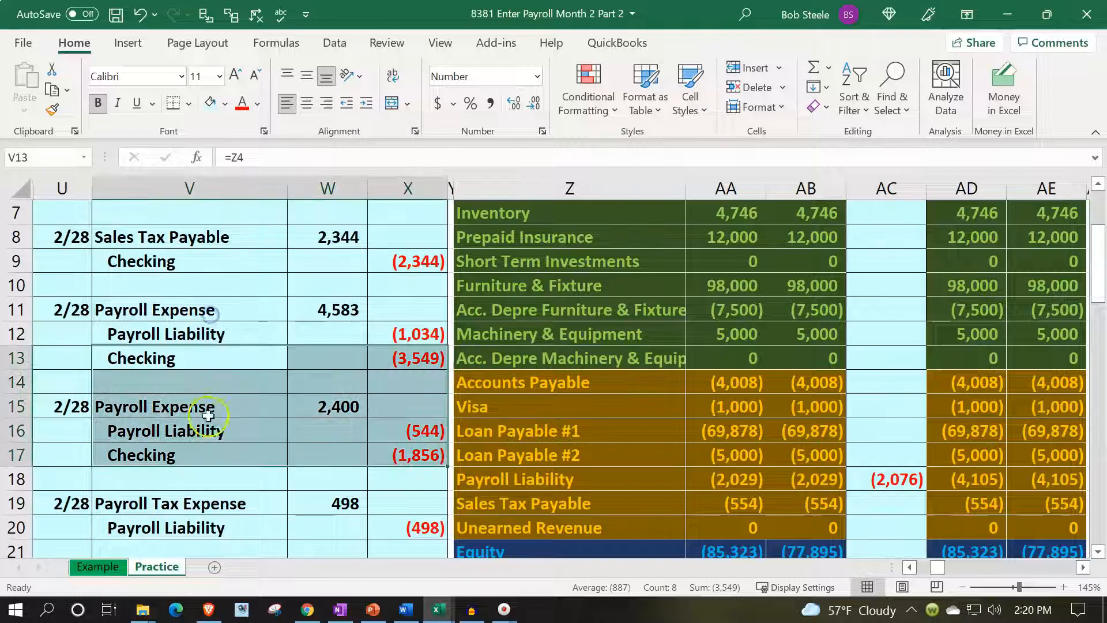
click(210, 430)
Highlight the Payroll Tax Expense journal line V19:W19 with the standard light green fill.
scroll(214, 438, down, 1)
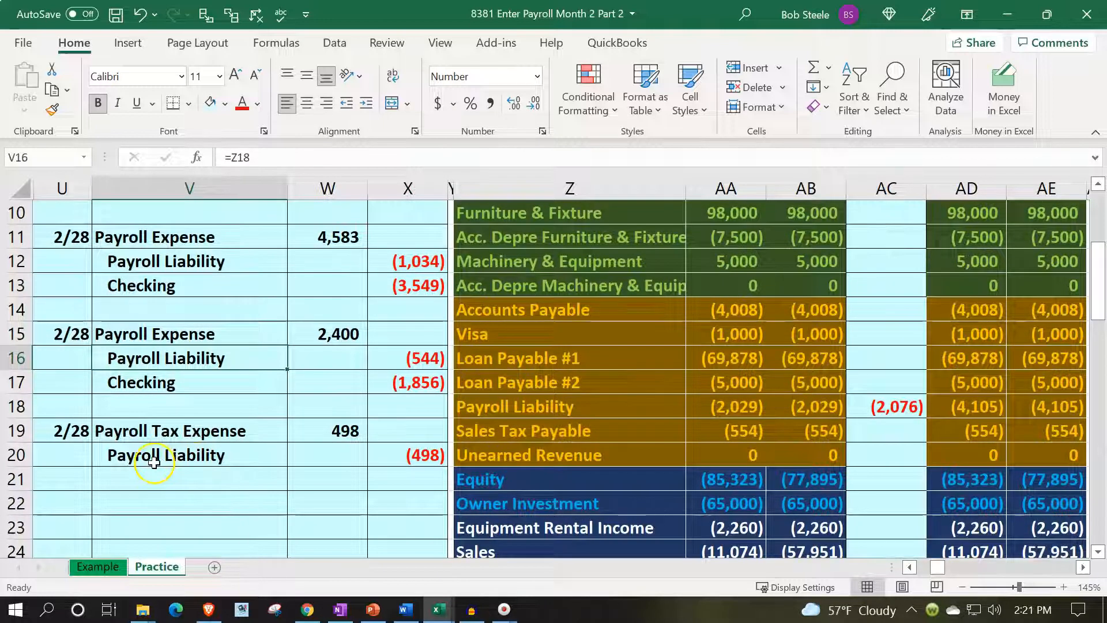
click(168, 460)
drag(166, 430, 296, 430)
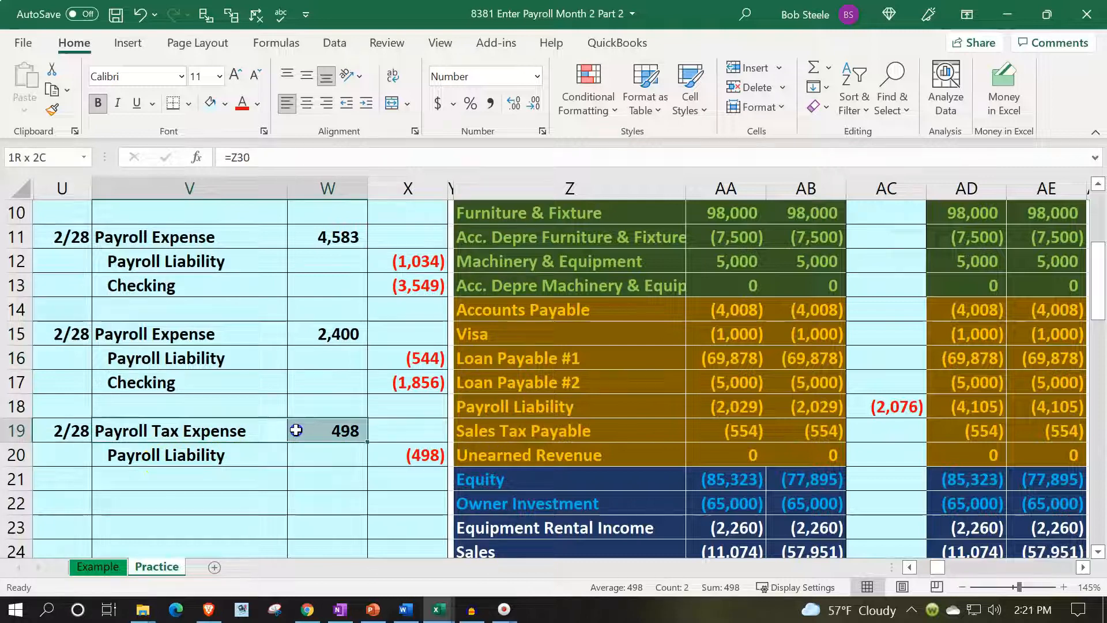
click(225, 104)
click(285, 267)
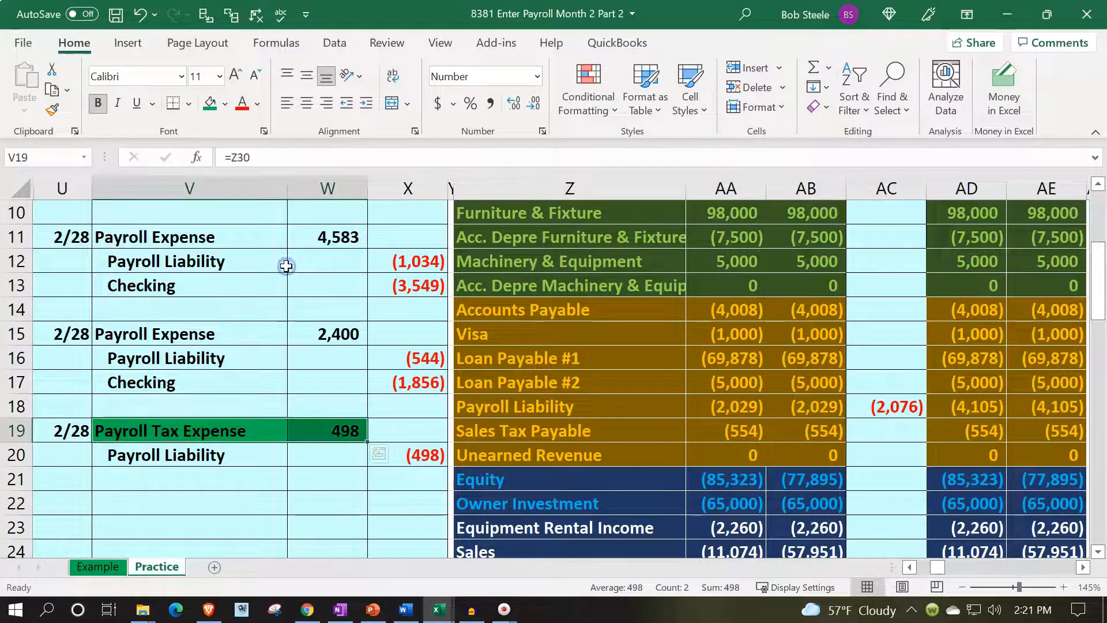
click(224, 104)
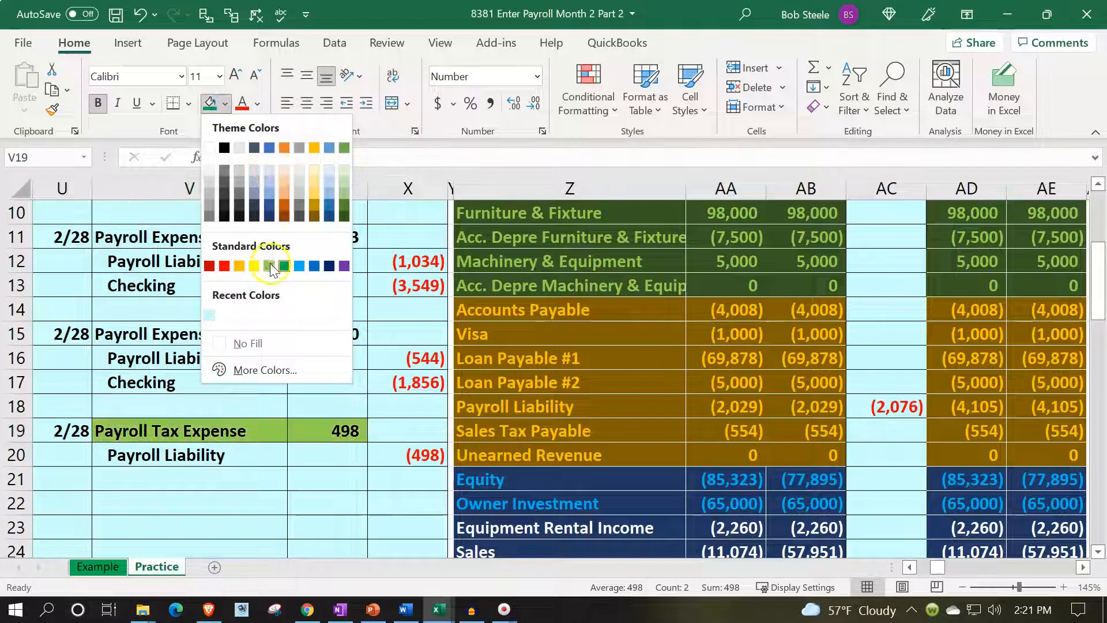
click(273, 267)
click(280, 322)
Date the first Payroll Tax Expense ledger line, CK17, 2/28.
scroll(366, 343, down, 3)
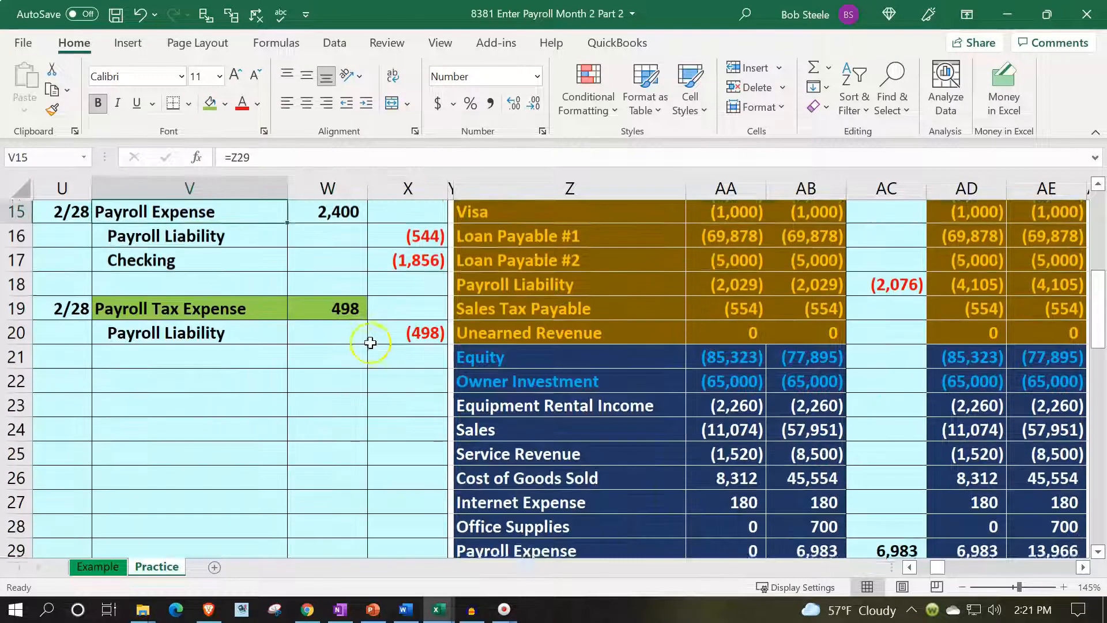
click(561, 475)
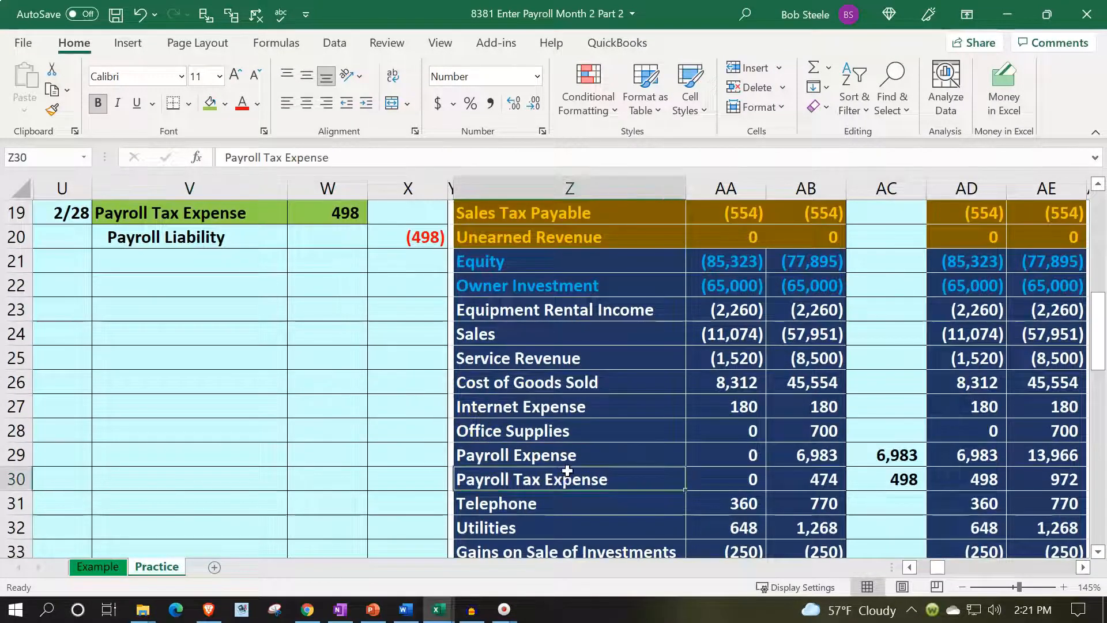
scroll(567, 472, up, 5)
click(652, 317)
scroll(652, 317, up, 1)
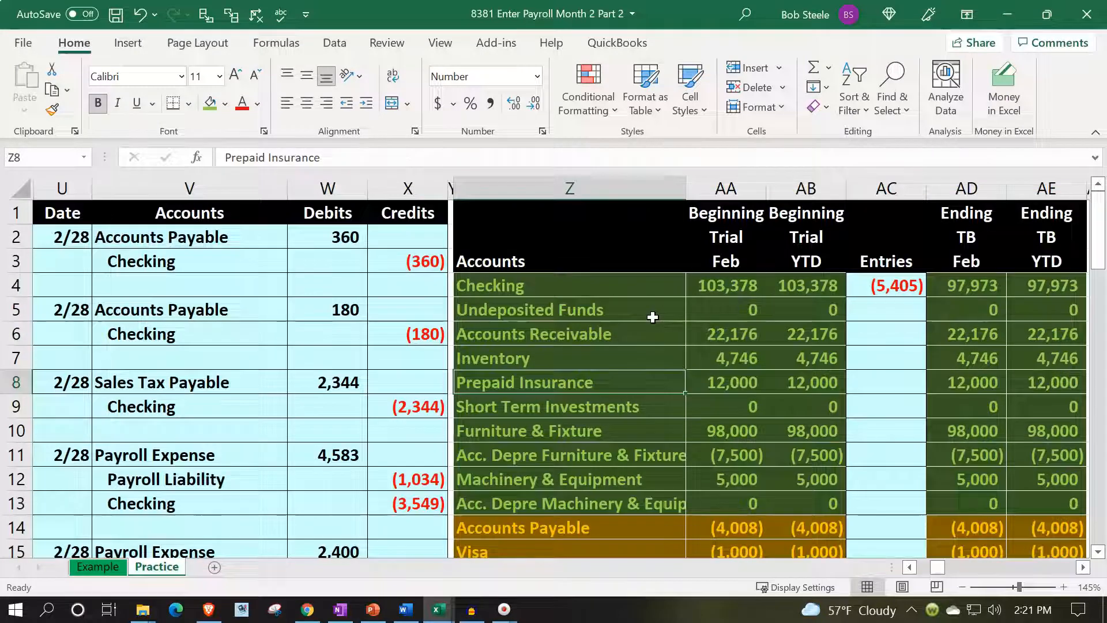
key(Right)
key(Right)
key(Right)
key(Right)
key(Right)
key(Right)
key(Right)
key(Right)
key(Right)
key(Right)
key(Right)
key(Right)
key(Right)
key(Right)
key(Right)
key(Right)
key(Right)
key(Right)
key(Right)
key(Right)
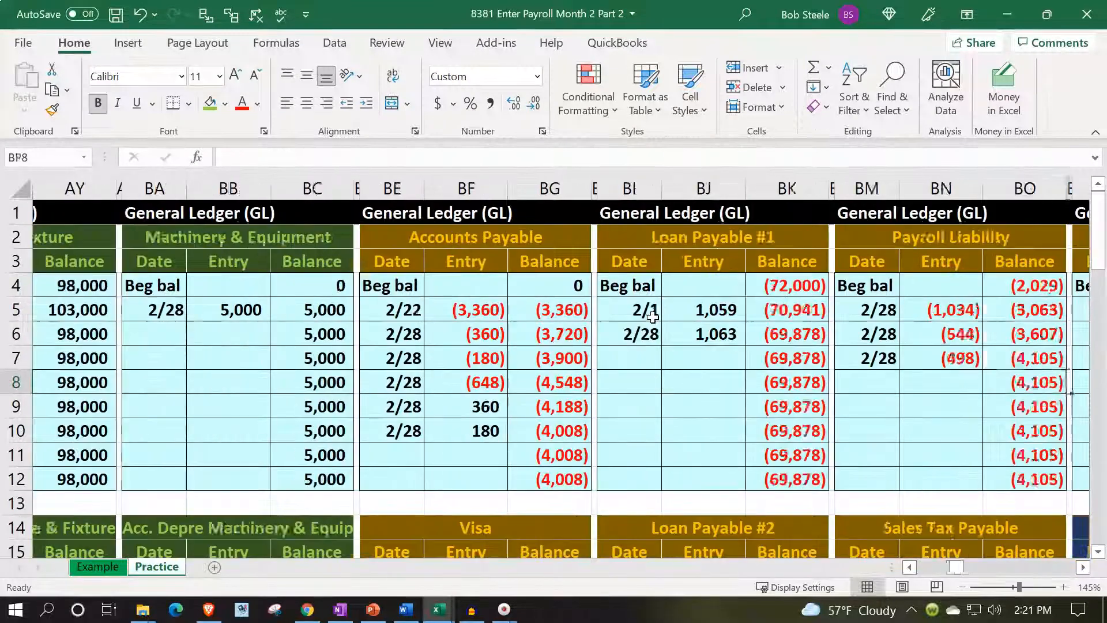
key(Right)
key(Right)
key(Right)
key(Right)
key(Right)
key(Right)
key(Right)
key(Right)
key(Right)
key(Right)
key(Right)
key(Right)
key(Right)
key(Right)
key(Right)
key(Right)
key(Right)
key(Right)
key(Right)
key(Right)
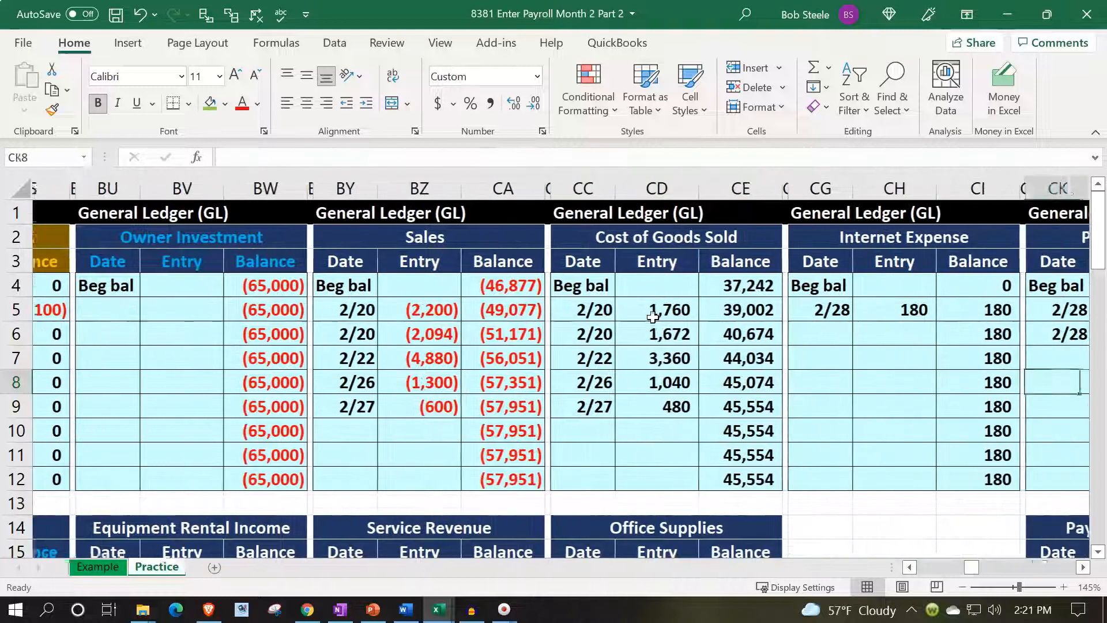
key(Right)
key(Right)
key(Right)
key(Right)
key(Right)
key(Right)
key(Right)
key(Down)
key(Down)
key(Down)
key(Down)
key(Down)
key(Down)
key(Down)
key(Down)
key(Down)
key(Down)
key(Down)
key(Left)
key(Left)
key(Left)
key(Left)
key(Left)
key(Left)
key(Up)
key(Up)
key(Up)
key(Down)
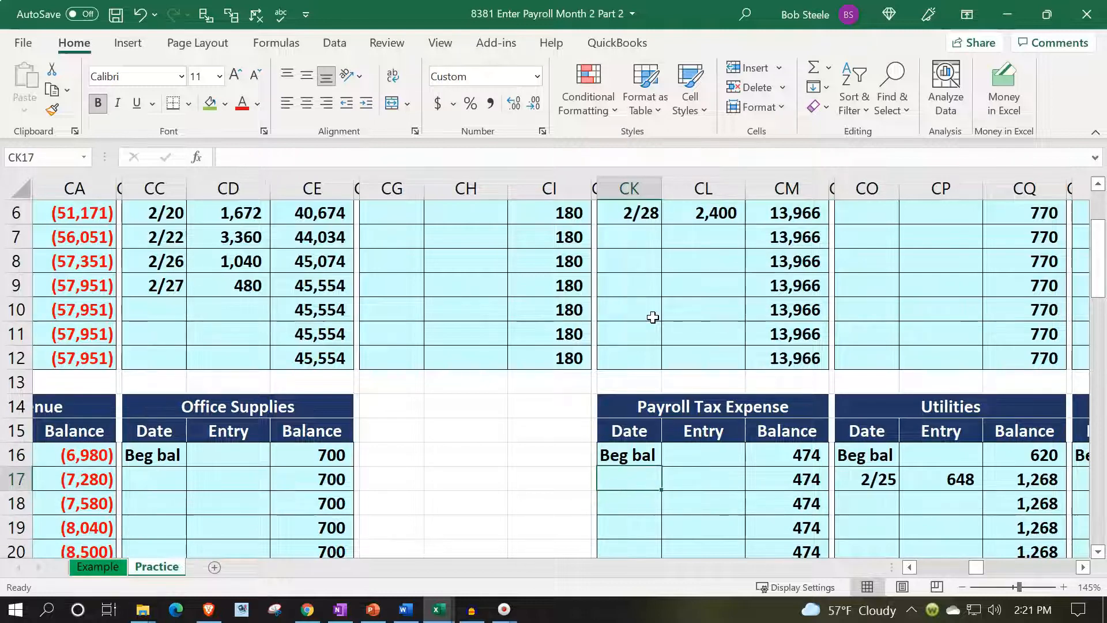
text(2/2)
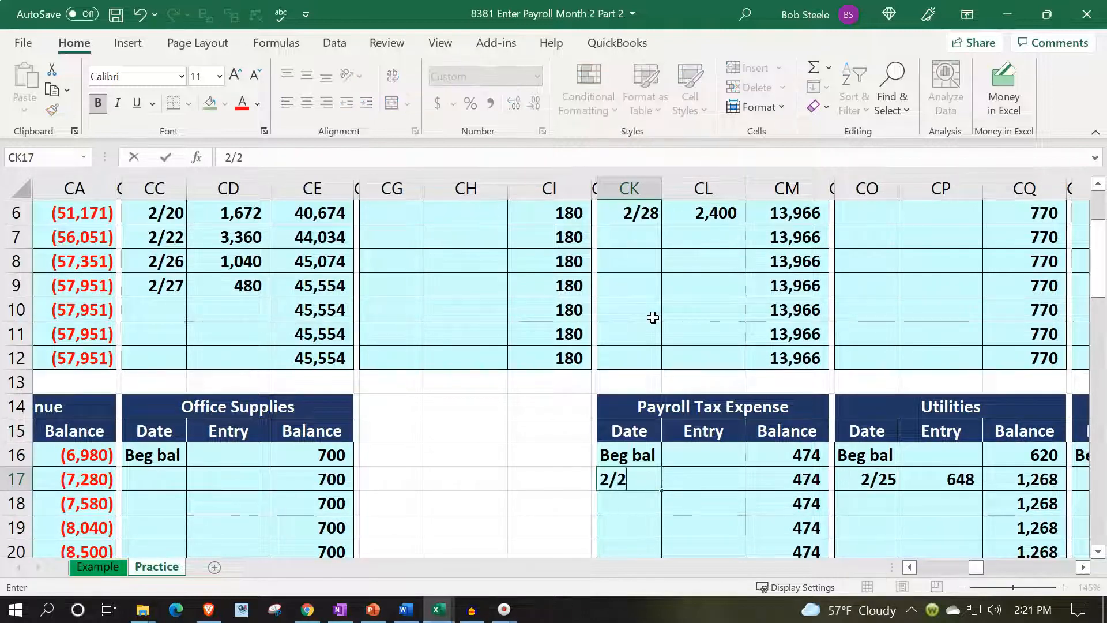
text(8)
key(Tab)
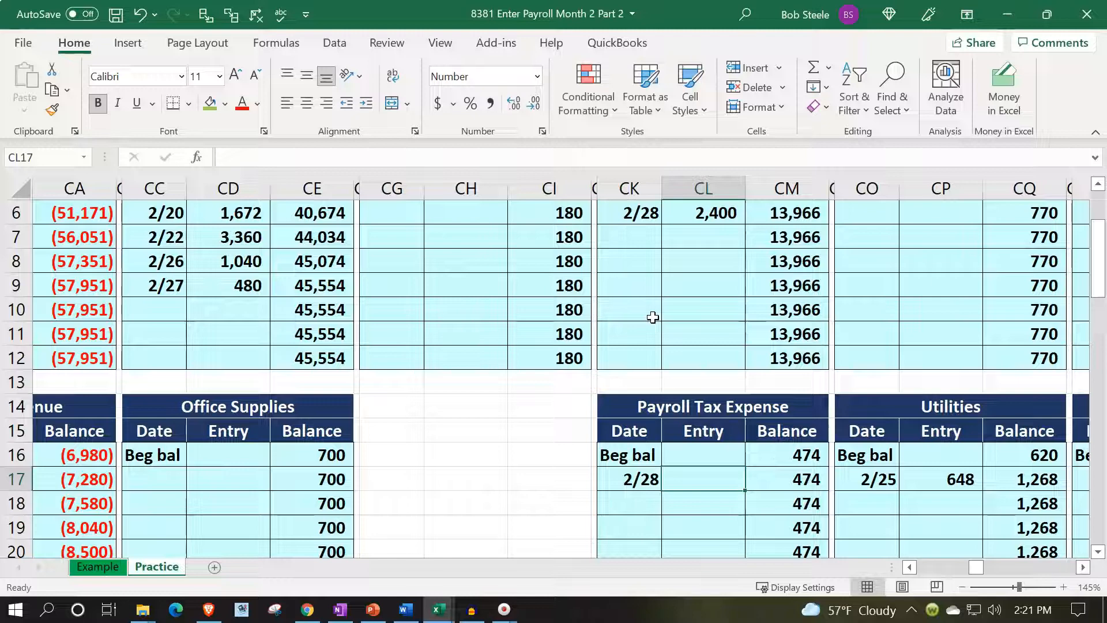
Post the payroll tax expense to its ledger by linking entry cell CL17 to W19.
text(=)
key(Left)
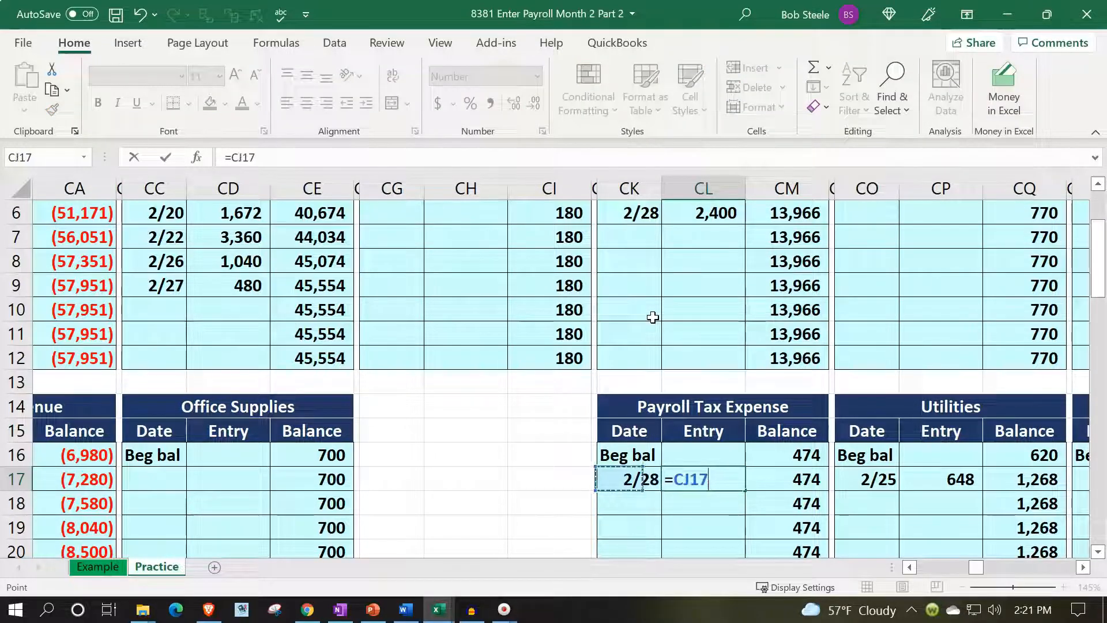
key(Left)
key(Left)
key(Left)
key(Left)
key(Left)
key(Left)
key(Left)
key(Left)
key(Left)
key(Left)
key(Left)
key(Left)
key(Left)
key(Left)
key(Left)
key(Left)
key(Left)
key(Left)
key(Left)
key(Left)
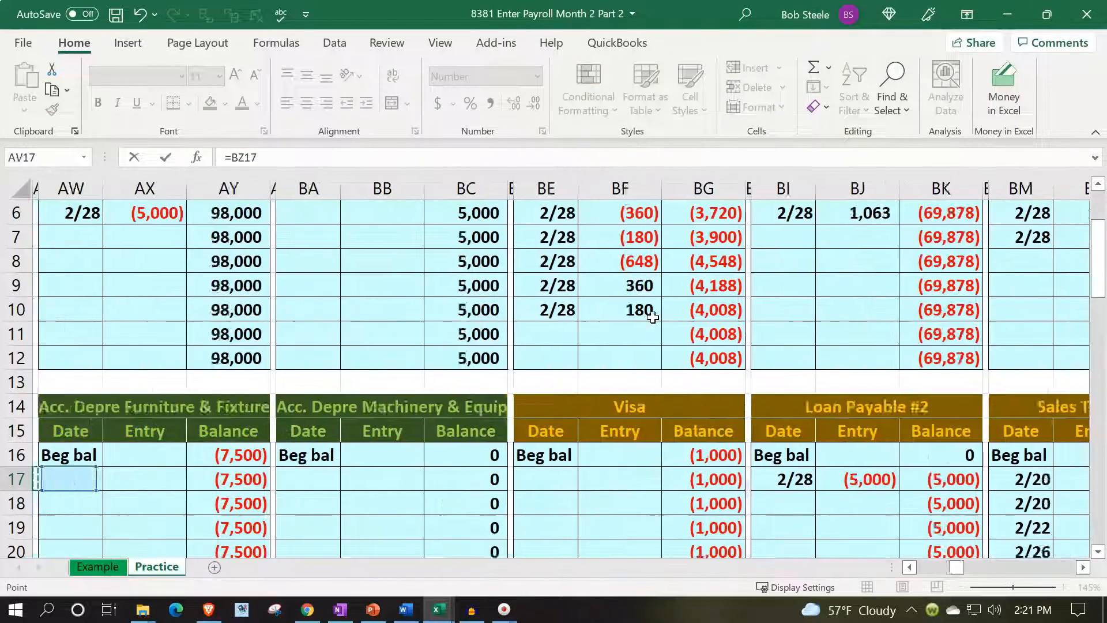
key(Left)
key(Left)
key(Left)
key(Left)
key(Left)
key(Left)
key(Left)
key(Left)
key(Left)
key(Left)
key(Left)
key(Left)
key(Left)
key(Left)
key(Left)
key(Left)
key(Left)
key(Left)
key(Left)
key(Left)
key(Down)
key(Down)
key(Right)
key(Right)
scroll(652, 317, down, 1)
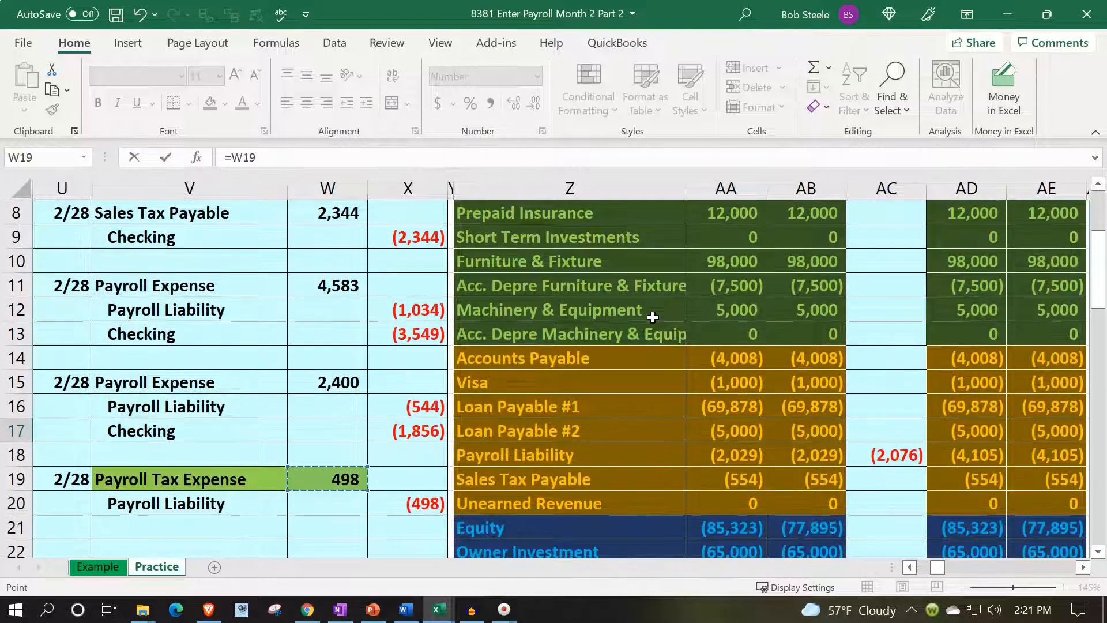
key(Return)
Compare the Payroll Tax Expense ledger balance in CM17 with the ending YTD trial balance in AE30, and check the ledger total in AG1.
key(Right)
key(Right)
key(Right)
key(Up)
key(Left)
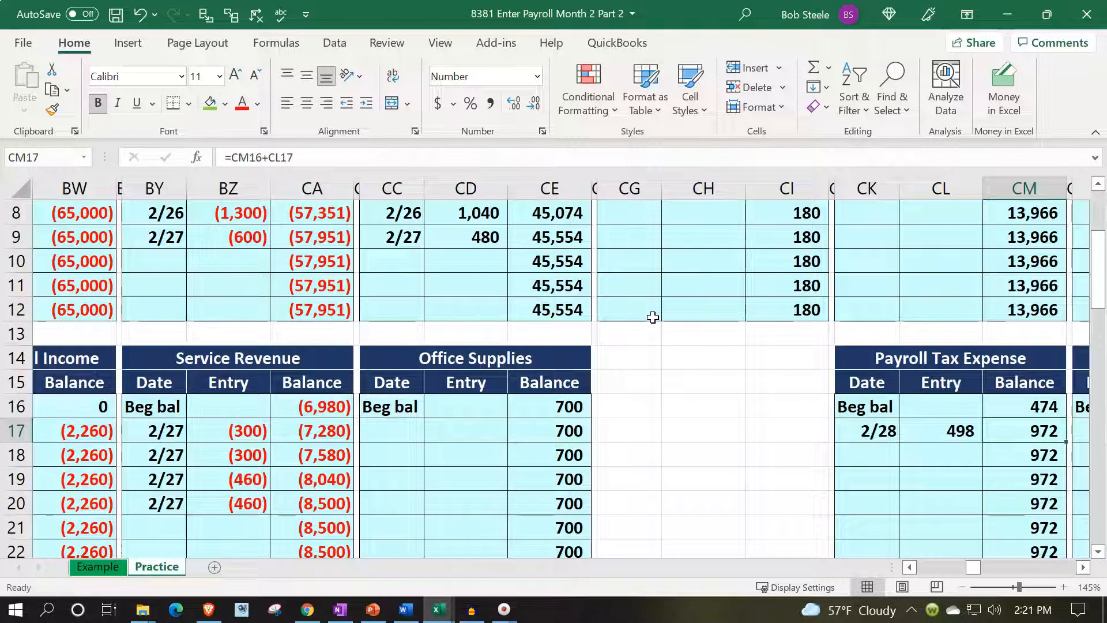
key(Left)
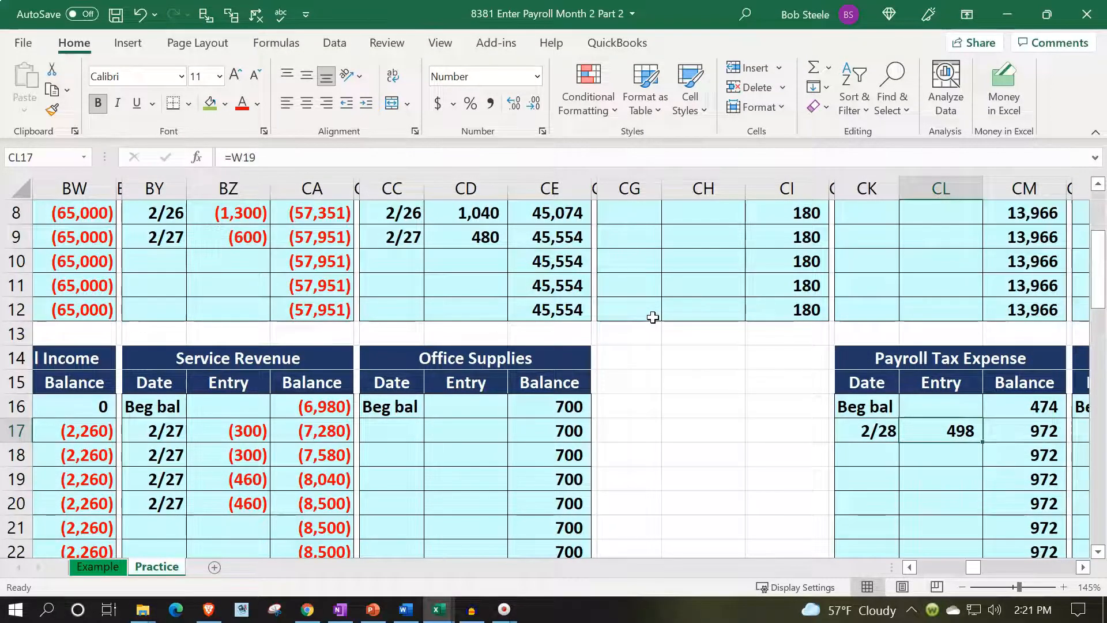
key(Left)
key(Left)
key(Left)
key(Left)
key(Left)
key(Left)
key(Left)
key(Left)
key(Left)
key(Left)
key(Left)
key(Left)
key(Left)
key(Left)
key(Left)
key(Left)
key(Left)
key(Left)
key(Left)
key(Left)
key(Left)
key(Left)
key(Left)
key(Left)
key(Left)
key(Left)
key(Left)
key(Left)
key(Left)
key(Left)
key(Left)
key(Left)
key(Left)
key(Left)
key(Left)
key(Left)
key(Left)
key(Left)
key(Left)
key(Left)
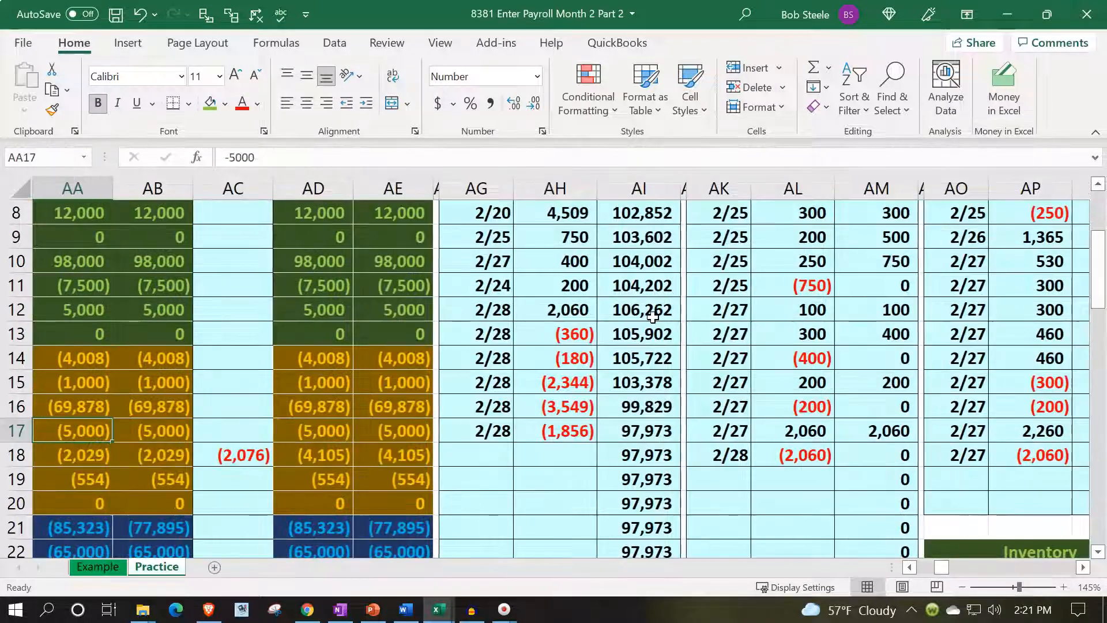
key(Left)
key(Left)
key(Down)
key(Down)
key(Down)
key(Down)
key(Down)
key(Down)
key(Down)
key(Down)
key(Down)
key(Down)
key(Down)
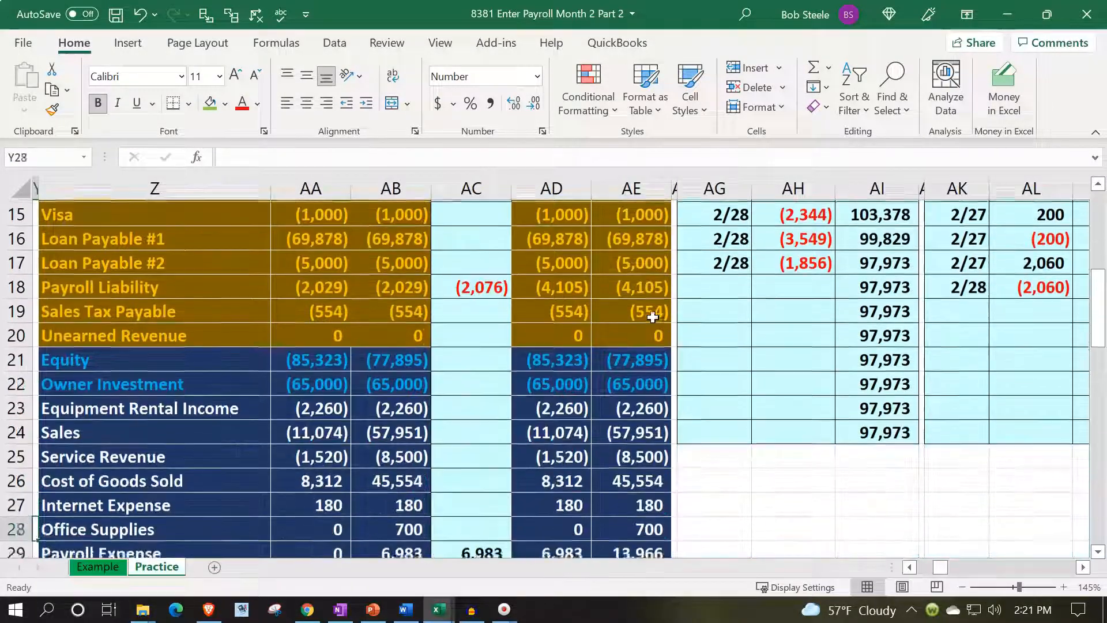
key(Down)
key(Down)
key(Right)
key(Right)
key(Right)
key(Right)
key(Right)
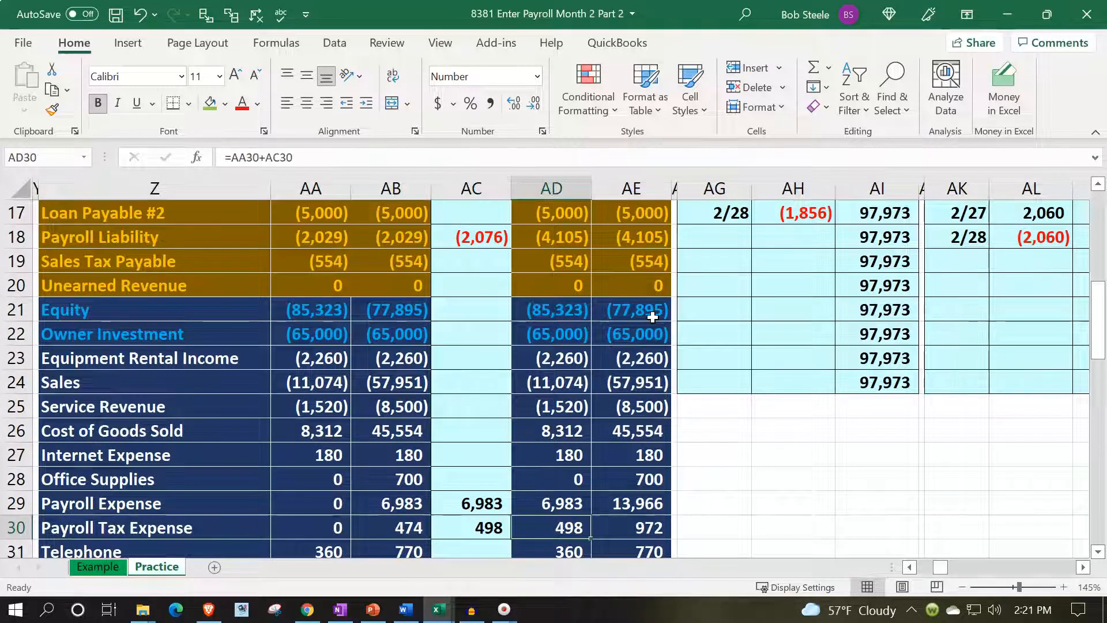
key(Right)
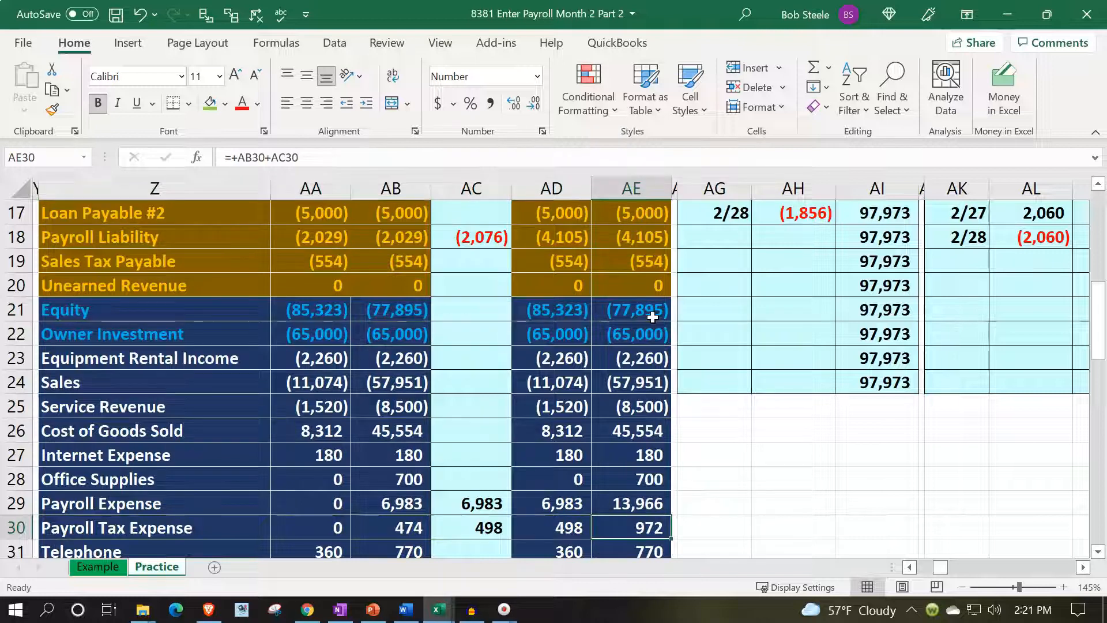
scroll(708, 302, up, 5)
click(732, 214)
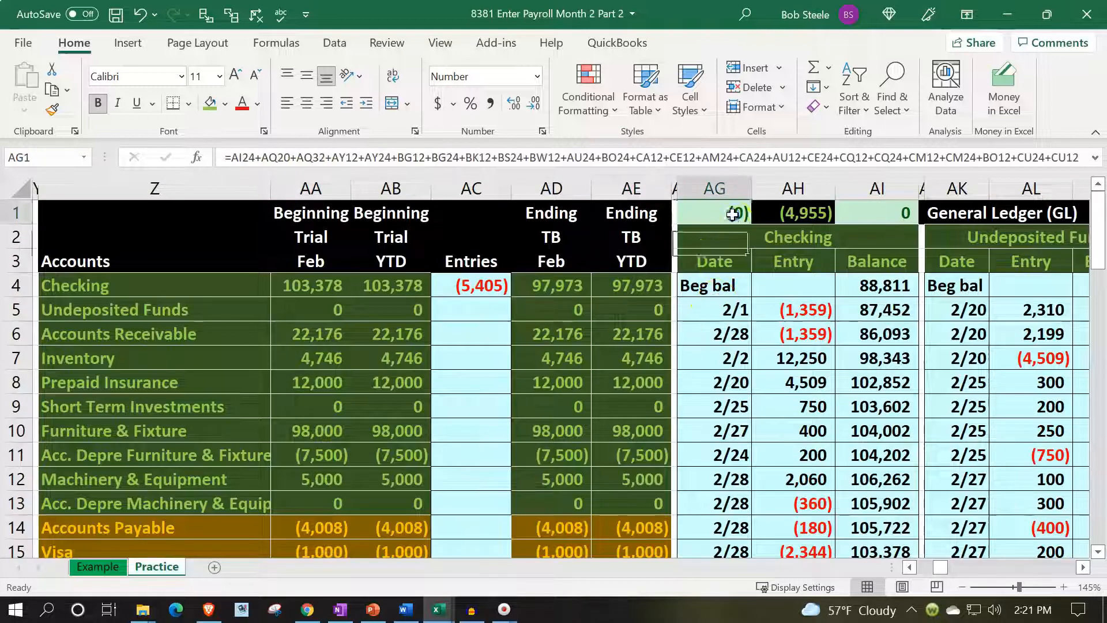
Restore the light blue fill on the Payroll Tax Expense journal line V19:W19.
key(Left)
key(Left)
key(Left)
key(Left)
key(Left)
key(Left)
key(Left)
key(Left)
key(Left)
key(Left)
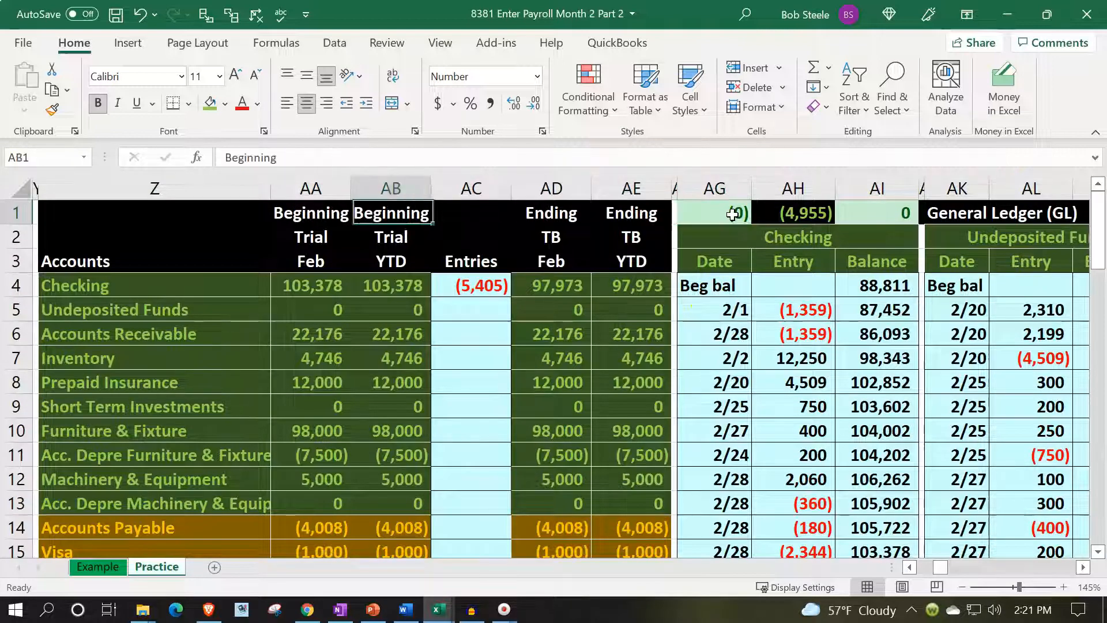
key(Left)
key(Left)
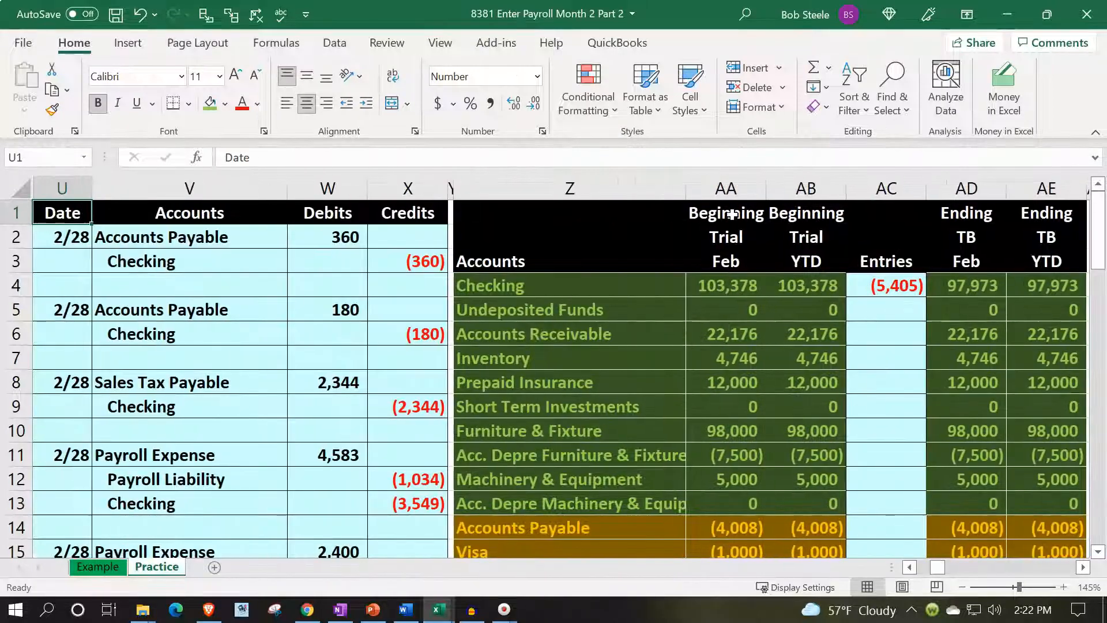
scroll(860, 496, down, 4)
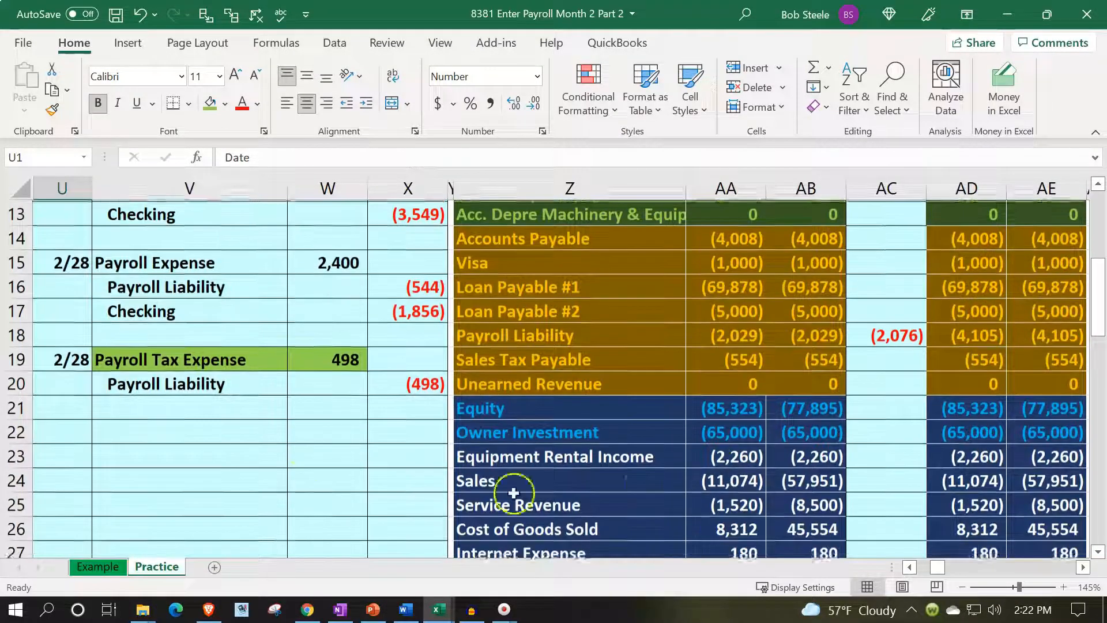
drag(241, 352, 304, 352)
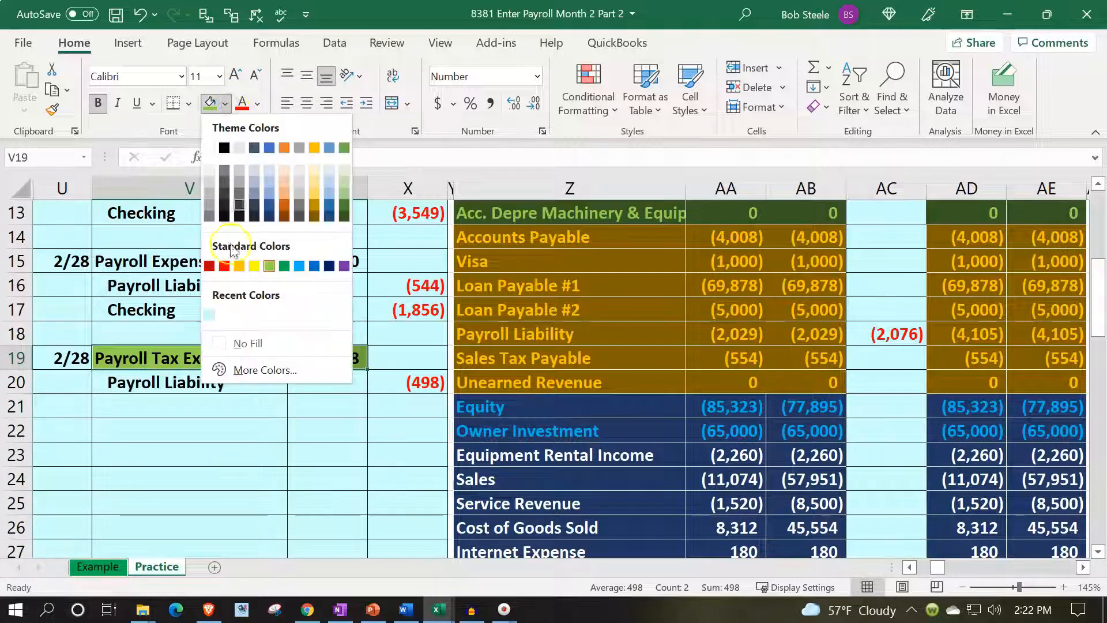
click(210, 315)
click(727, 406)
Review the ending Feb and YTD trial balance columns down to the total debits and credits and net income rows.
click(1019, 387)
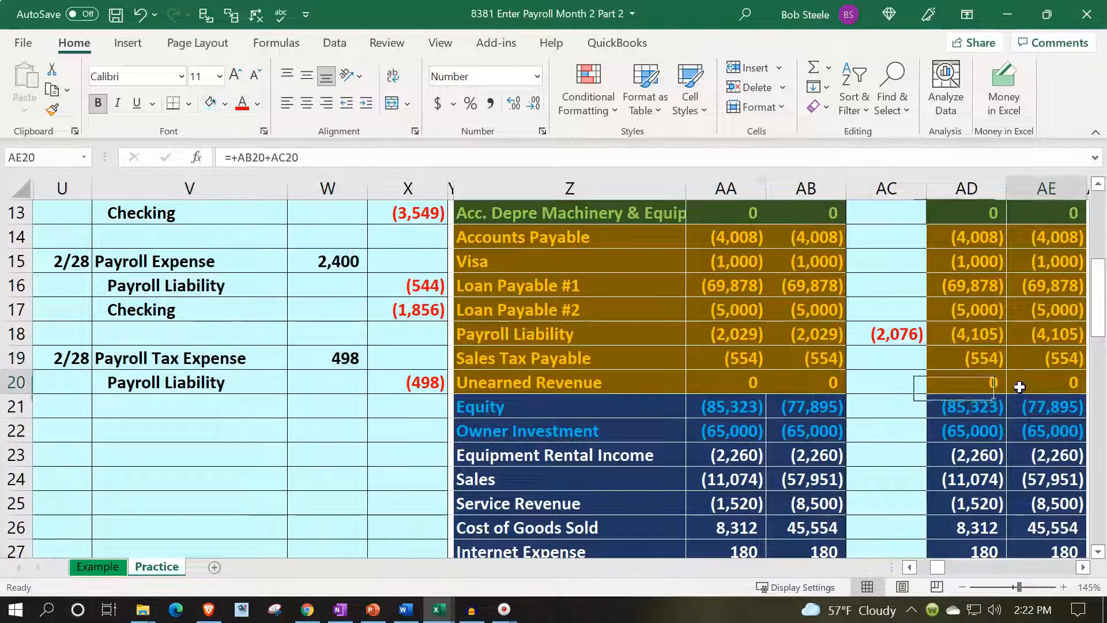
key(Up)
key(Up)
key(Up)
key(Up)
key(Up)
key(Up)
key(Up)
key(Up)
key(Up)
key(Up)
key(Up)
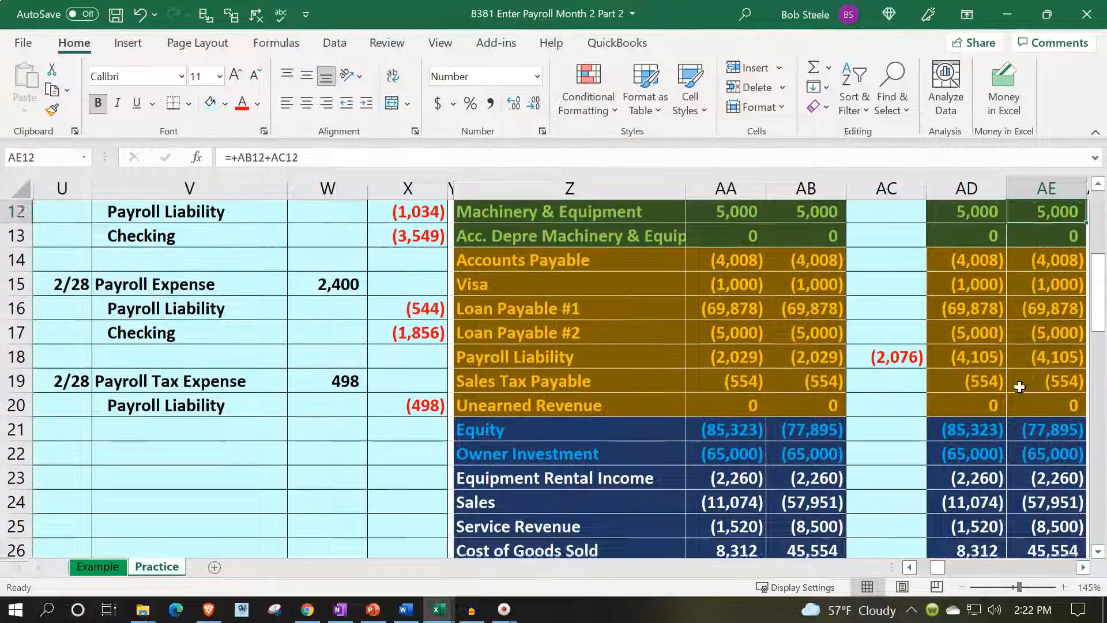
key(Up)
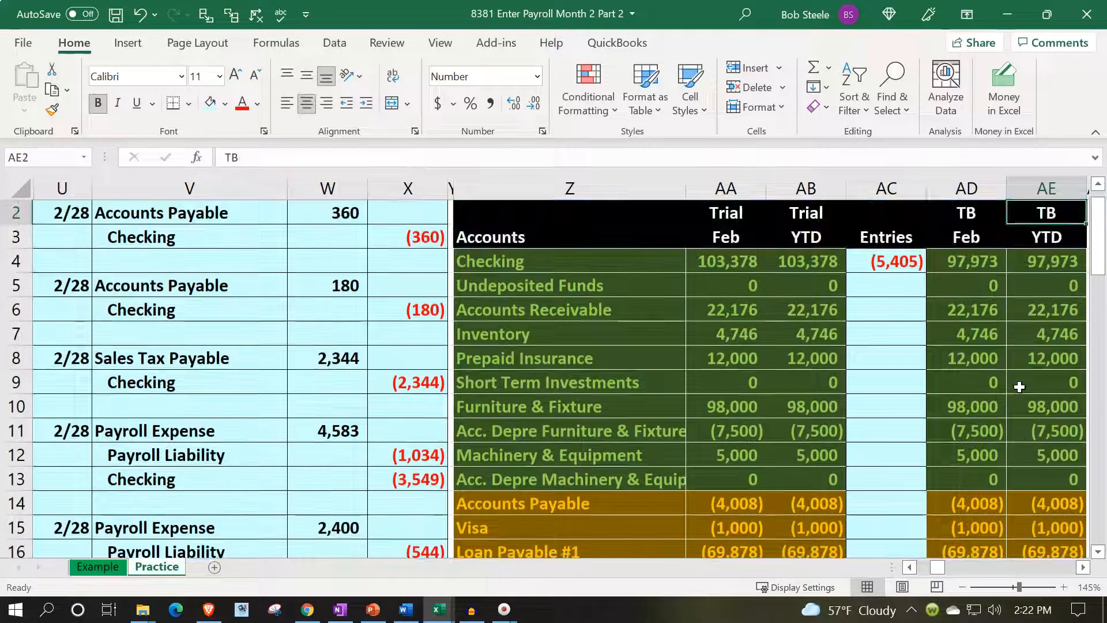
key(Down)
key(Down)
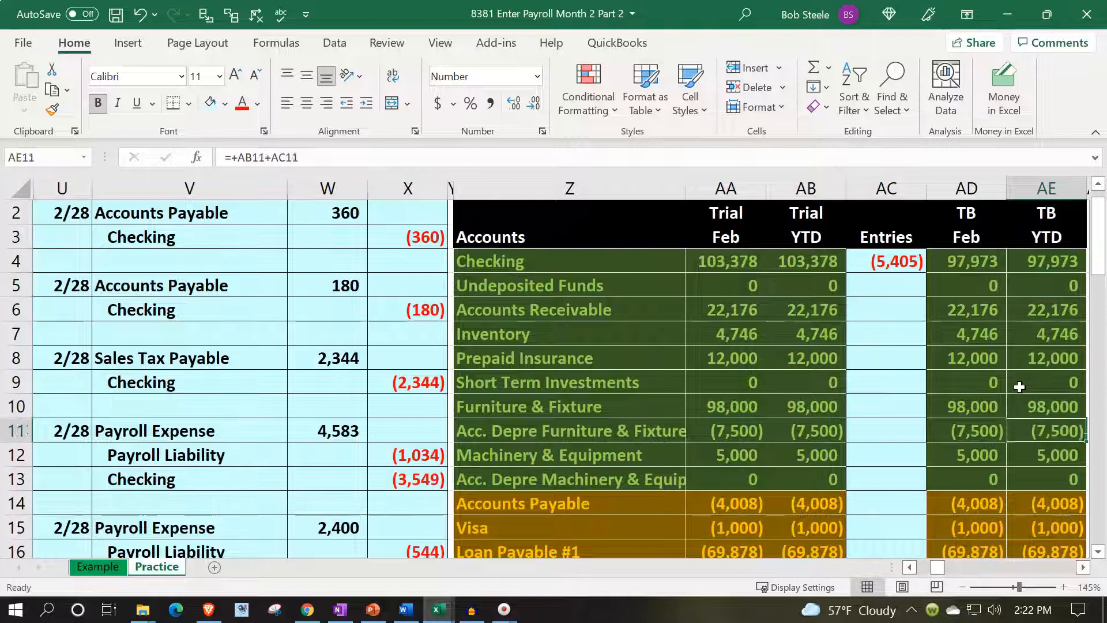
key(Down)
key(Down)
key(Down)
key(Down)
key(Down)
key(Down)
key(Down)
key(Down)
key(Down)
key(Down)
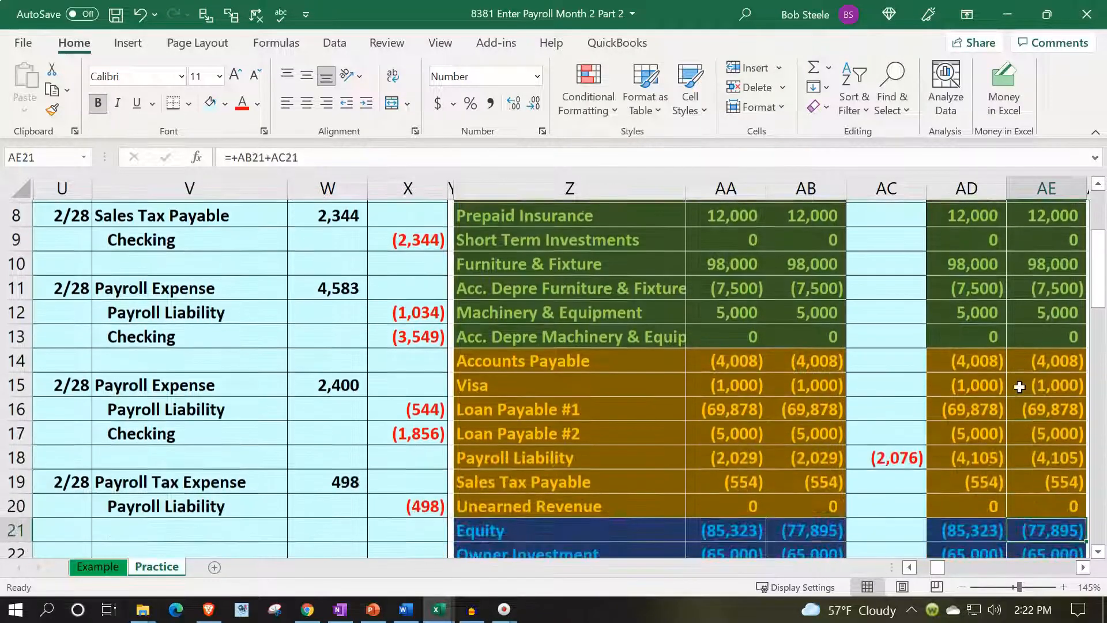
key(Down)
key(Down)
key(Down)
key(Down)
key(Down)
key(Down)
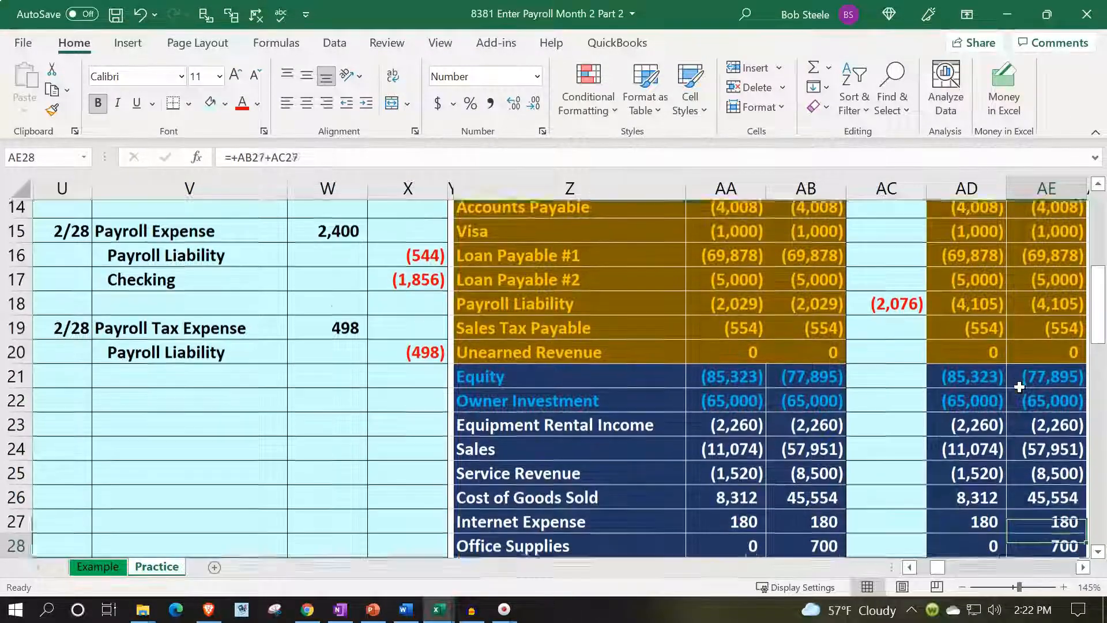
key(Down)
key(Down)
key(Down)
key(Down)
key(Down)
key(Down)
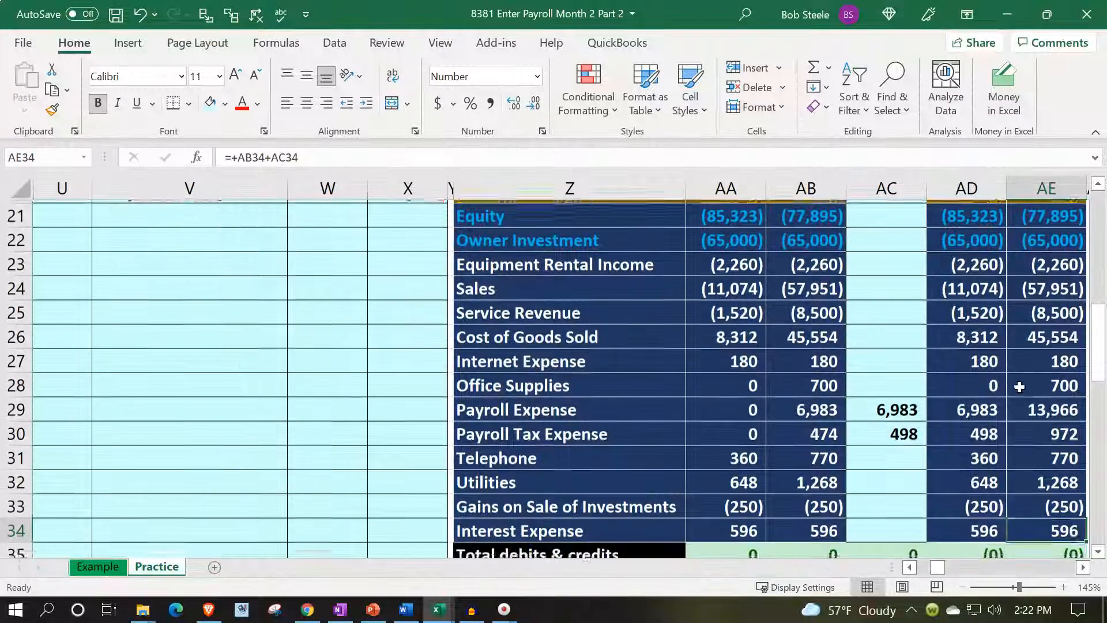
key(Down)
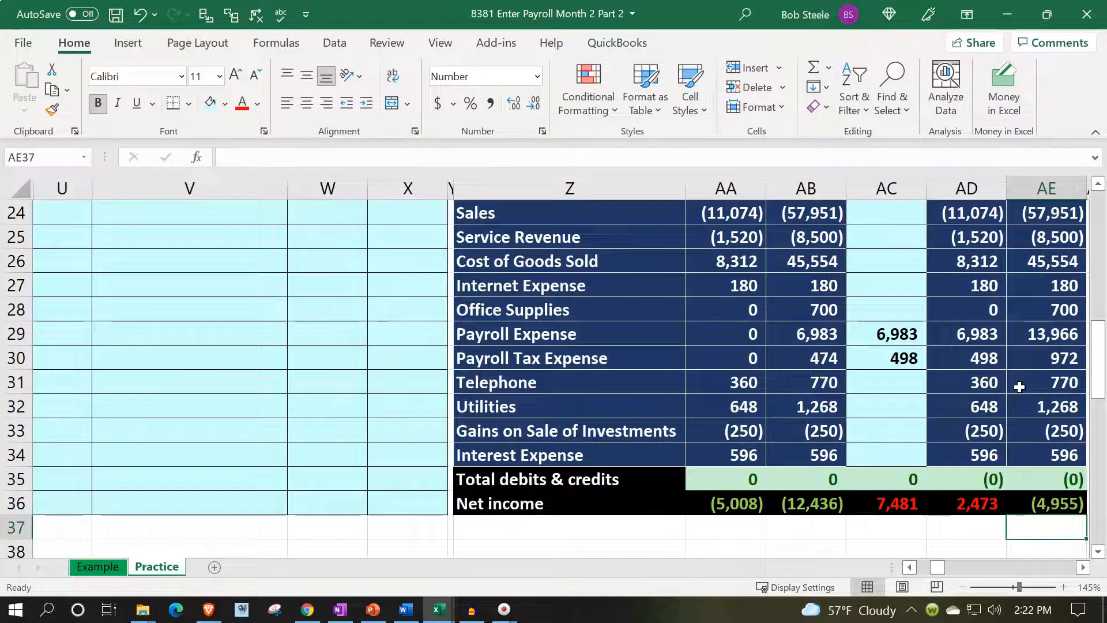